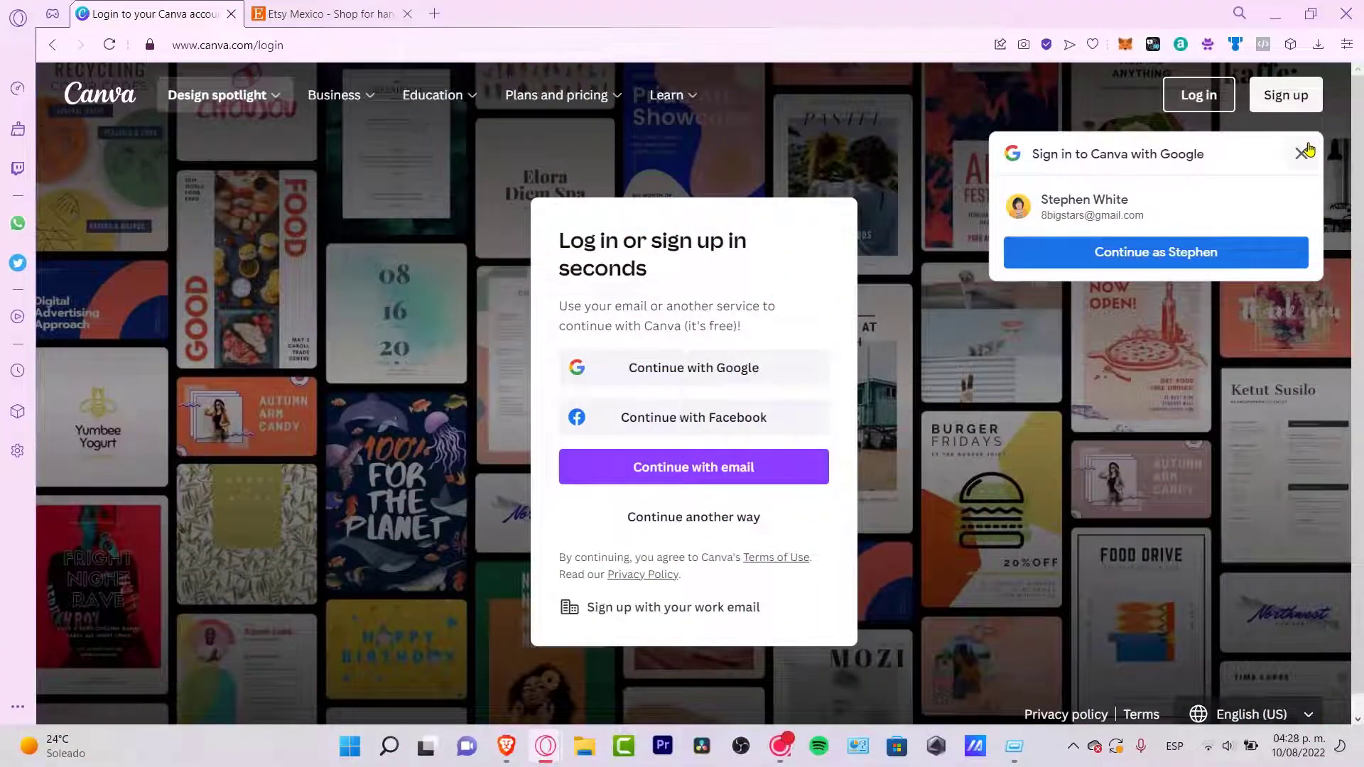
Switch to Etsy and look through the home page's recommended listings and shops.
left_click(261, 10)
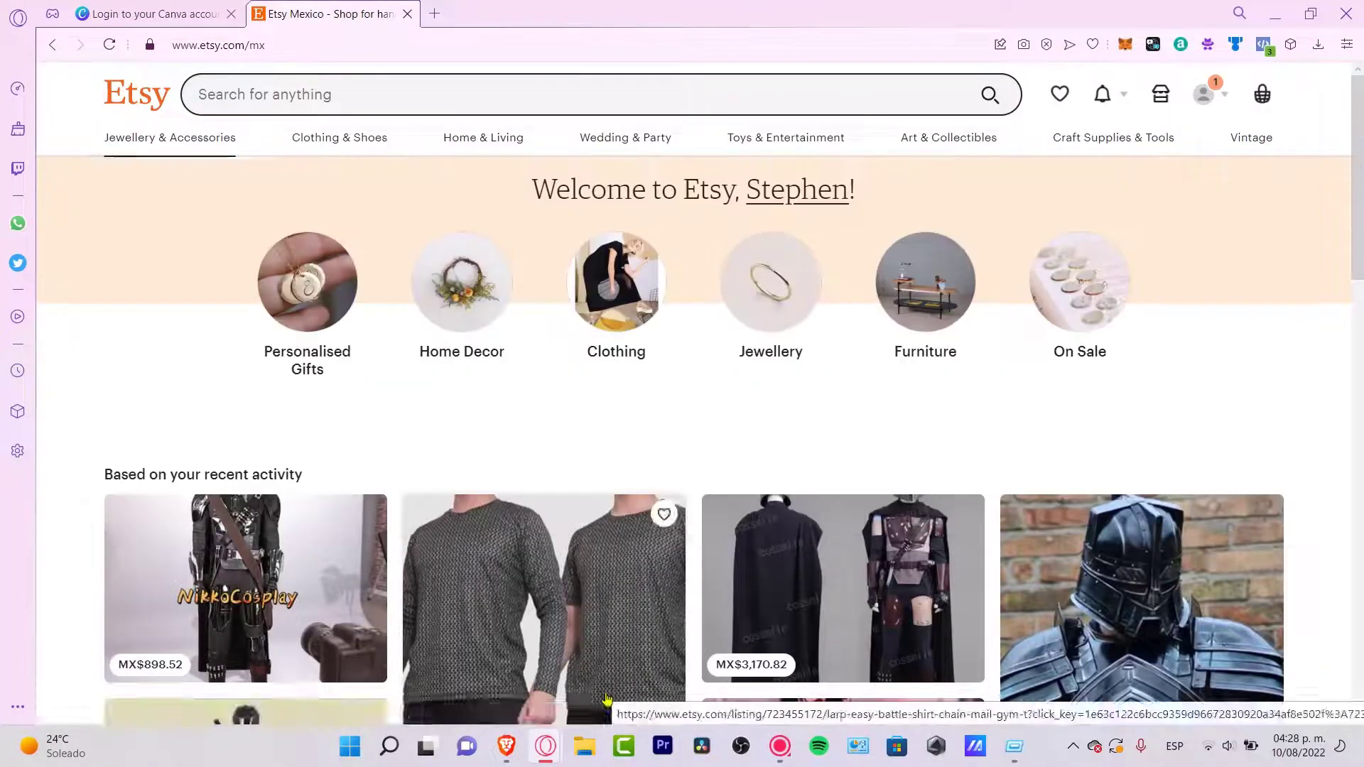
scroll(883, 579, "down", 3)
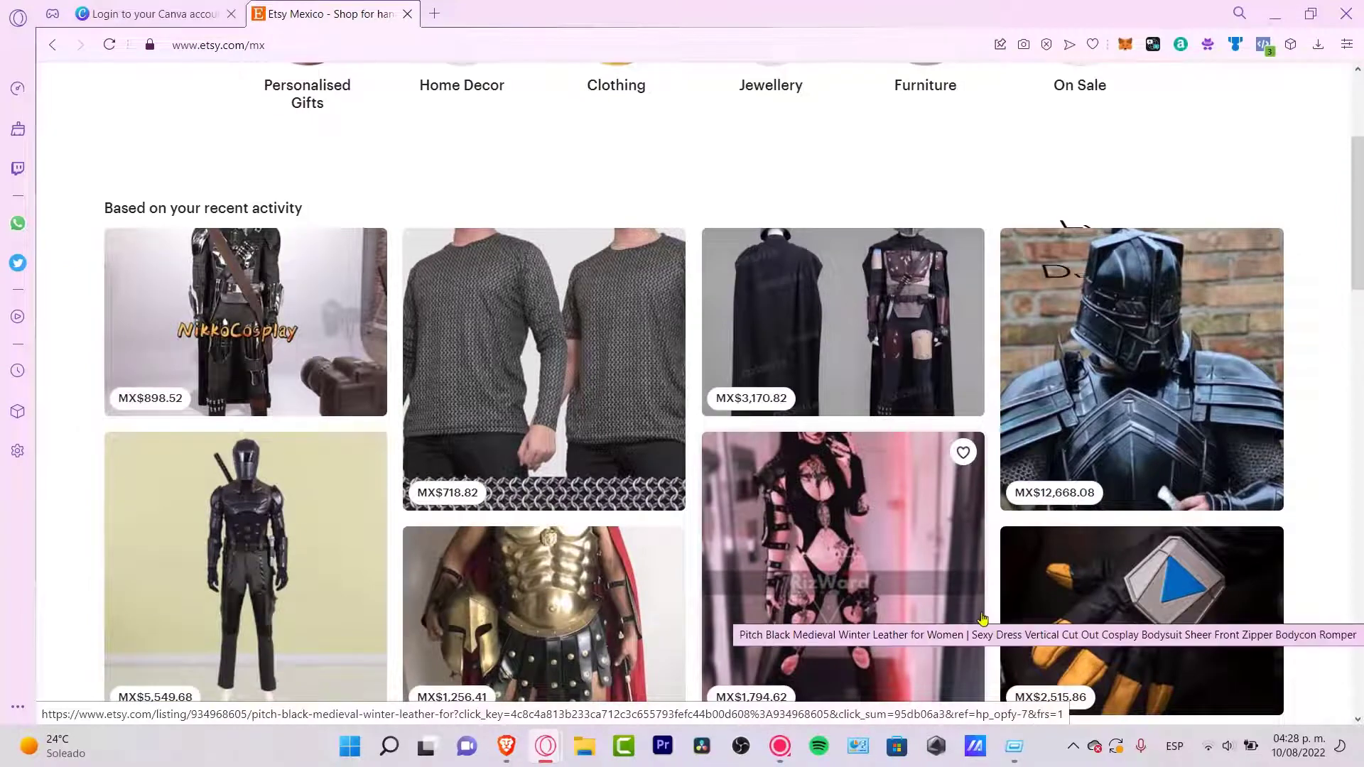
scroll(1121, 523, "down", 6)
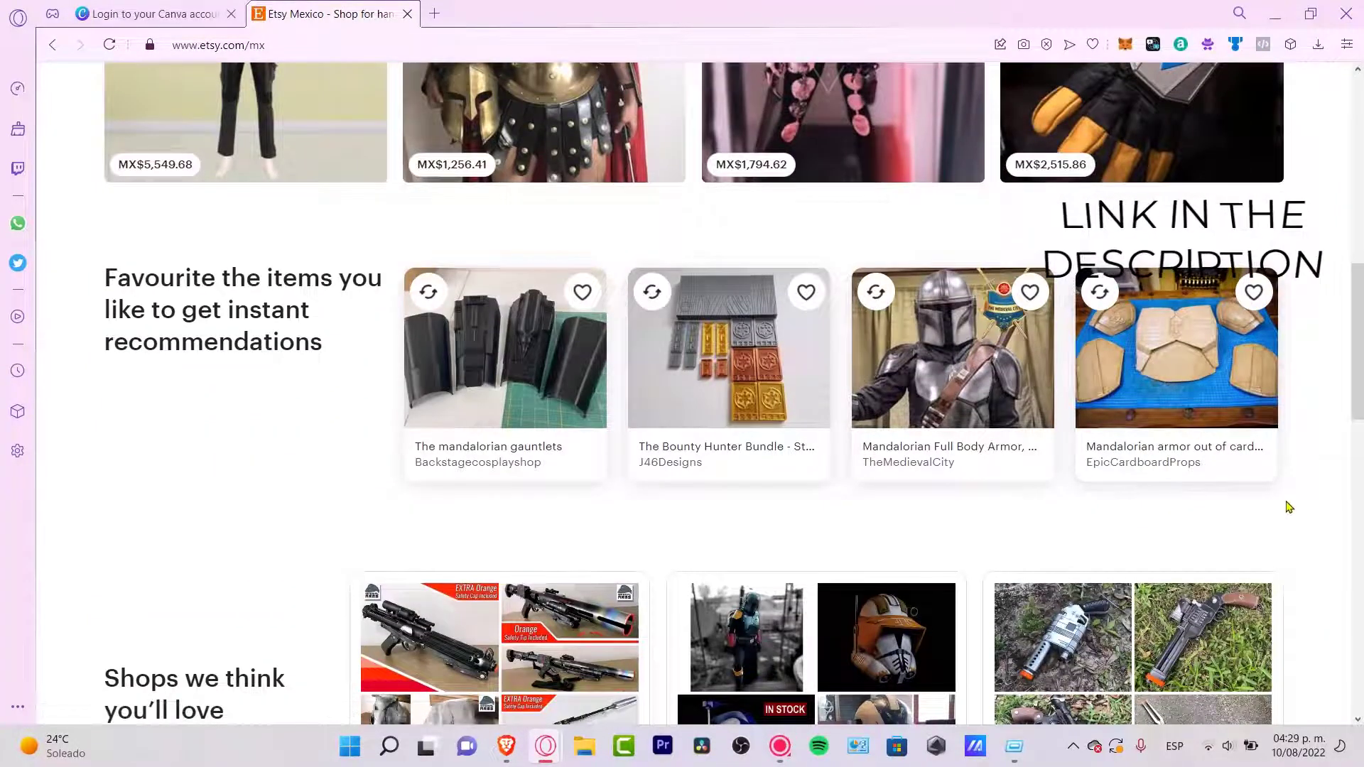
scroll(1287, 509, "up", 1)
scroll(1287, 509, "up", 8)
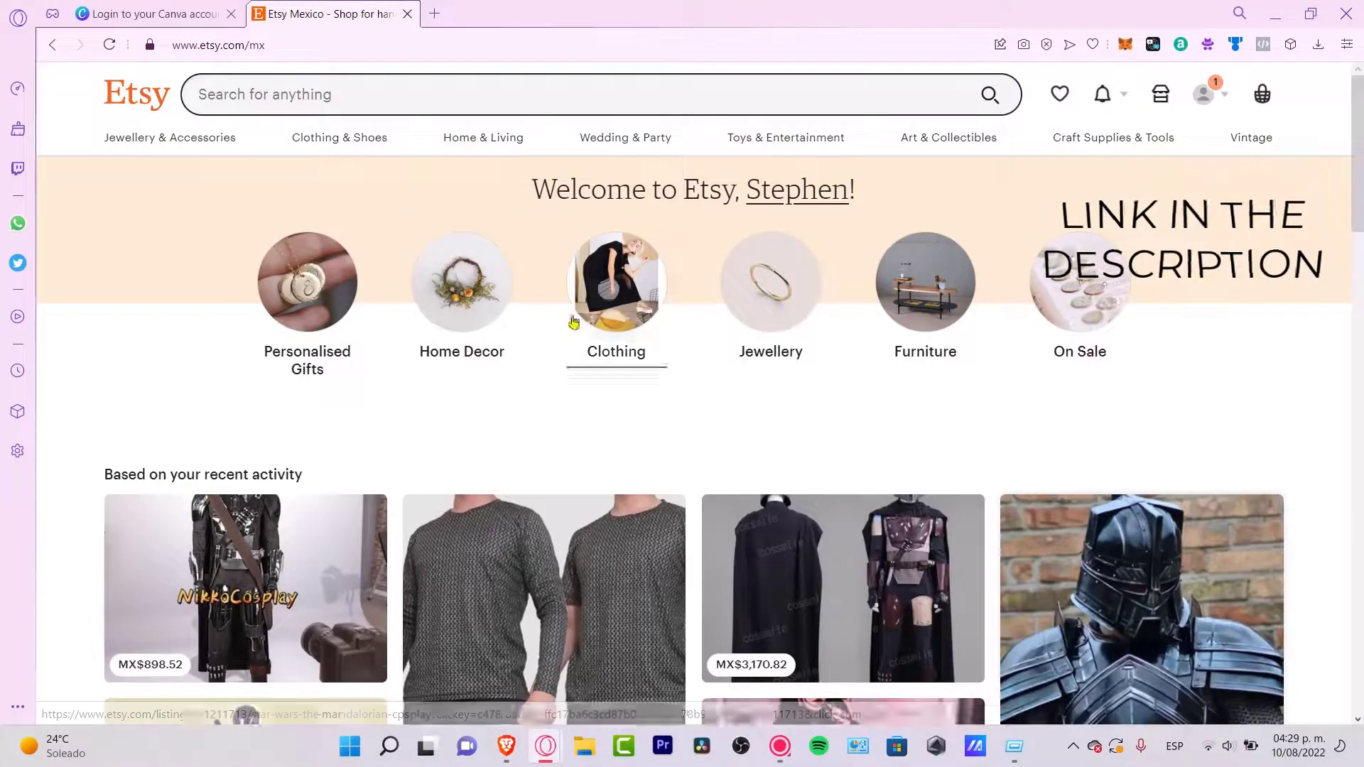
Switch back to Canva and sign in with the suggested Google account.
left_click(160, 8)
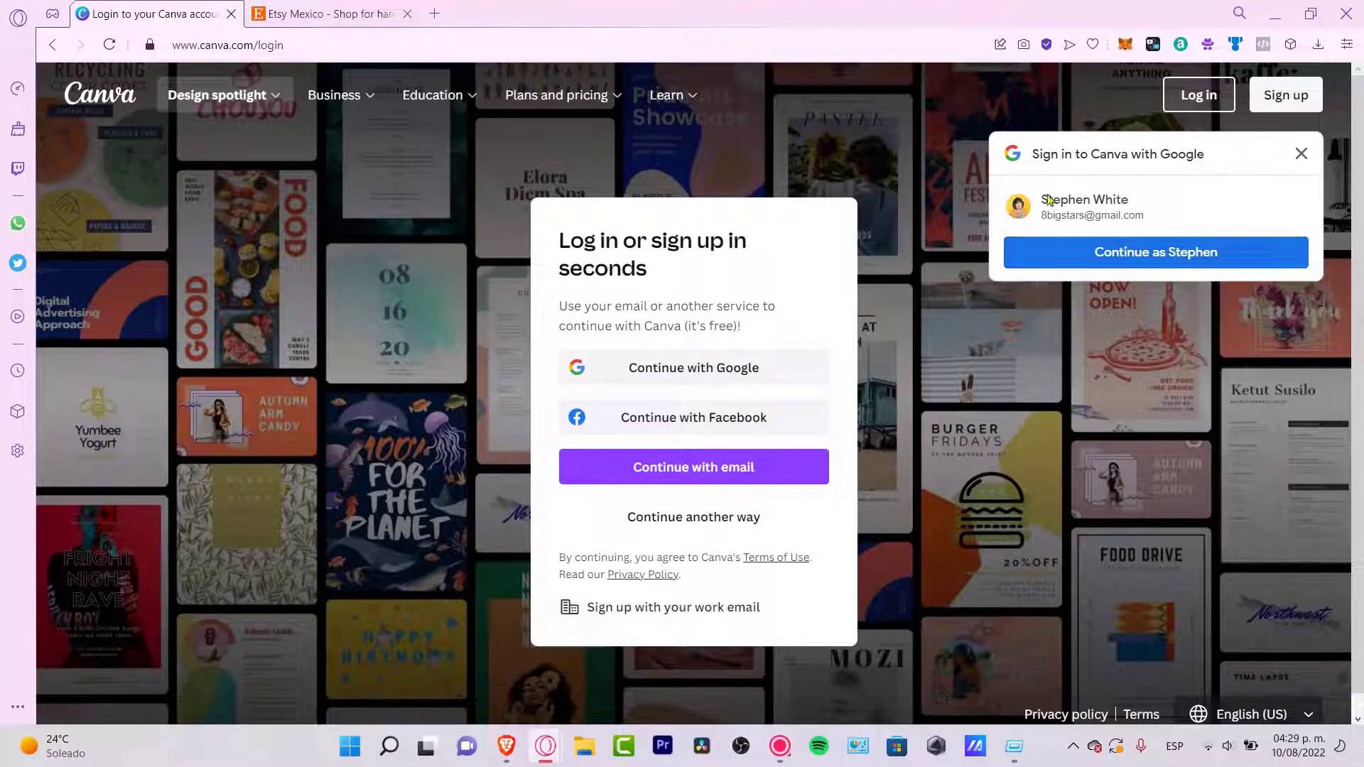
left_click(1169, 253)
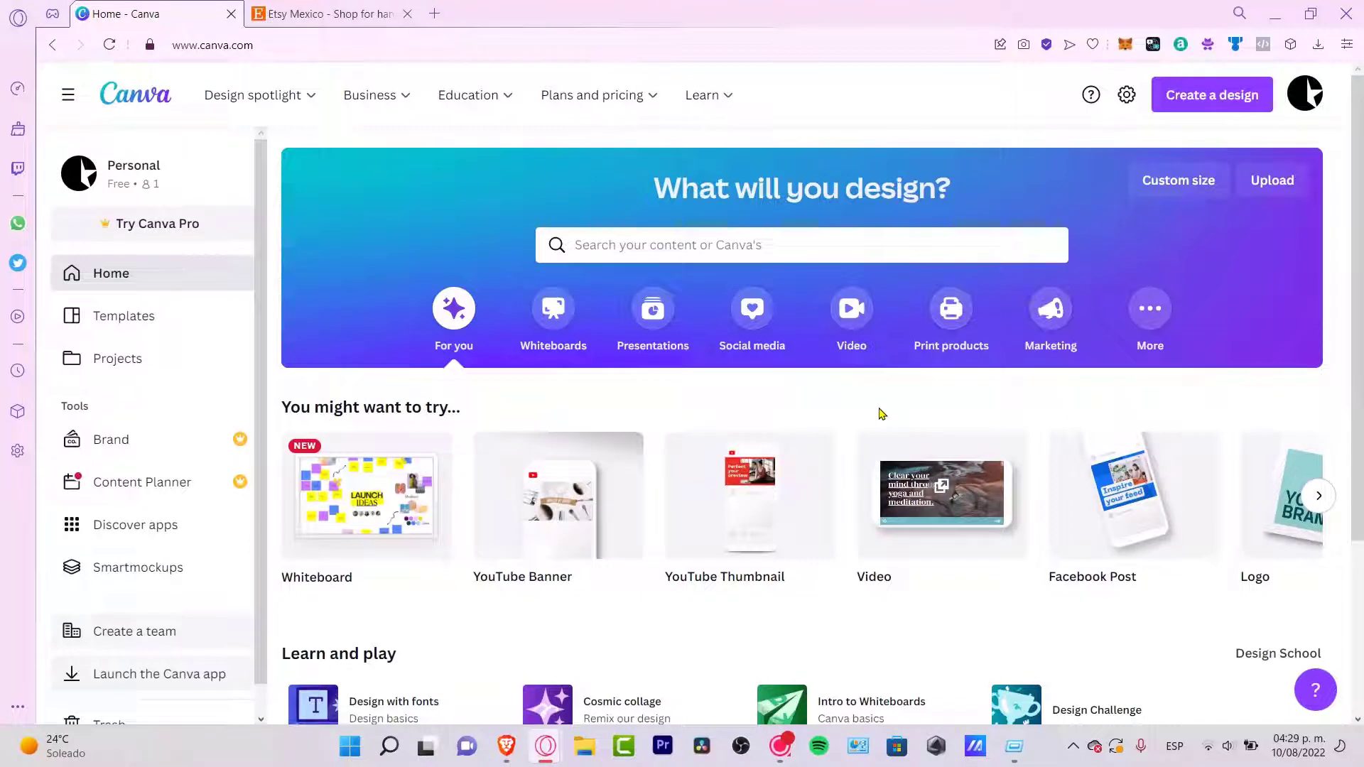
Open the custom size settings for a new design.
left_click(1212, 99)
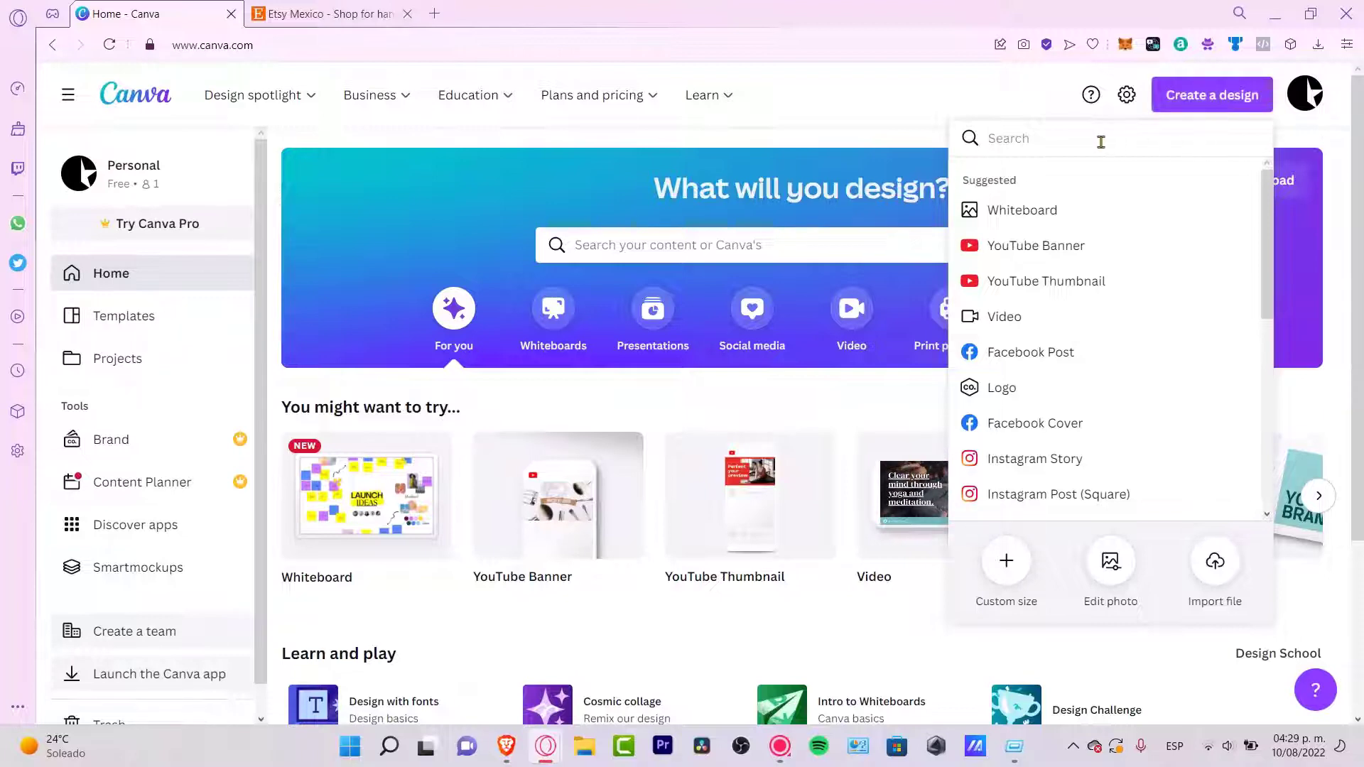
left_click(1012, 565)
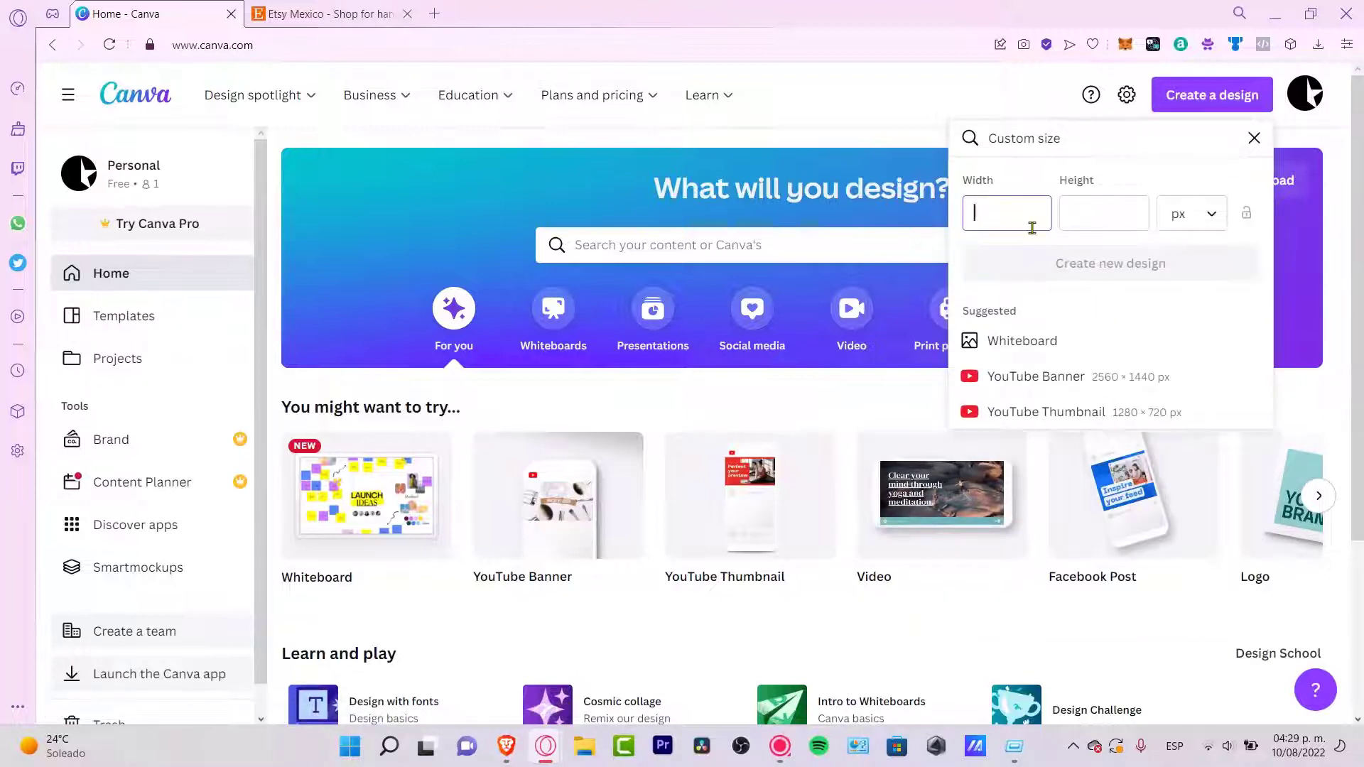
left_click(999, 190)
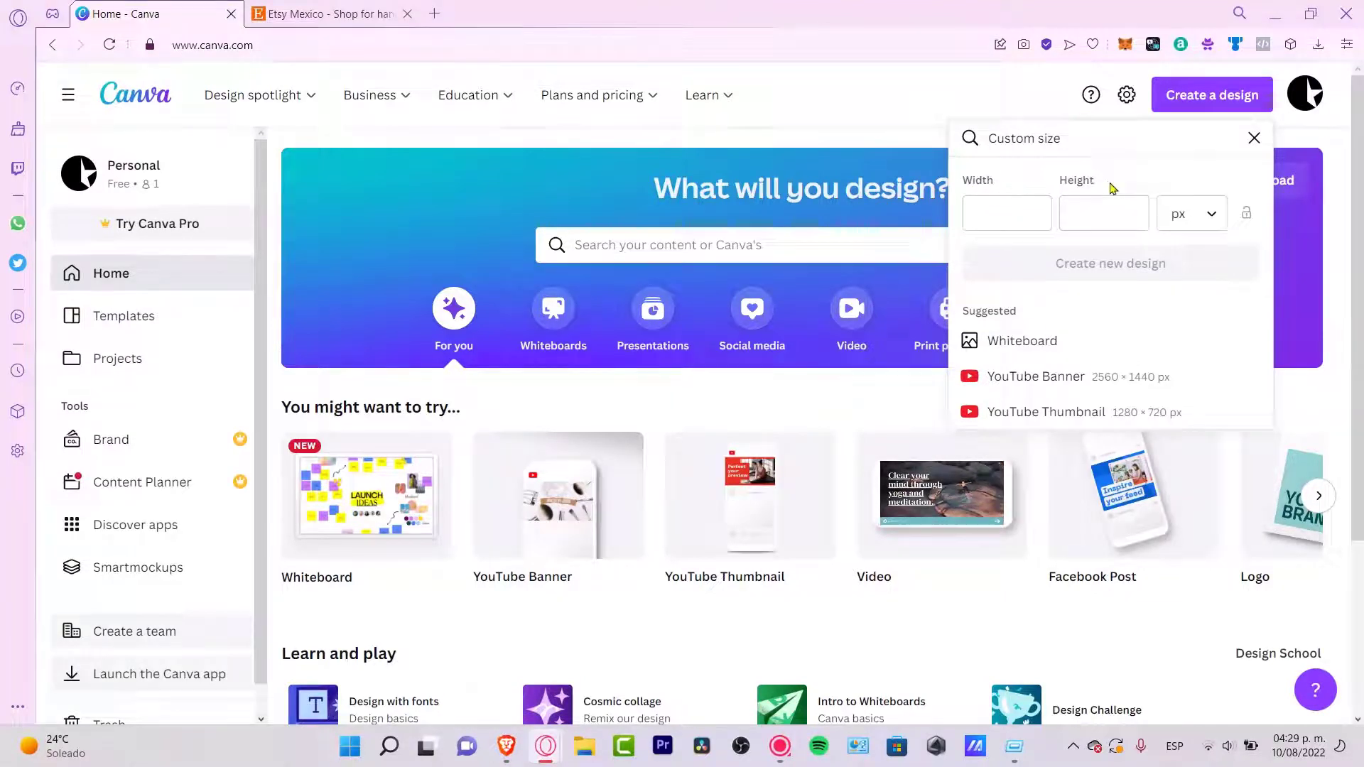
left_click(1206, 228)
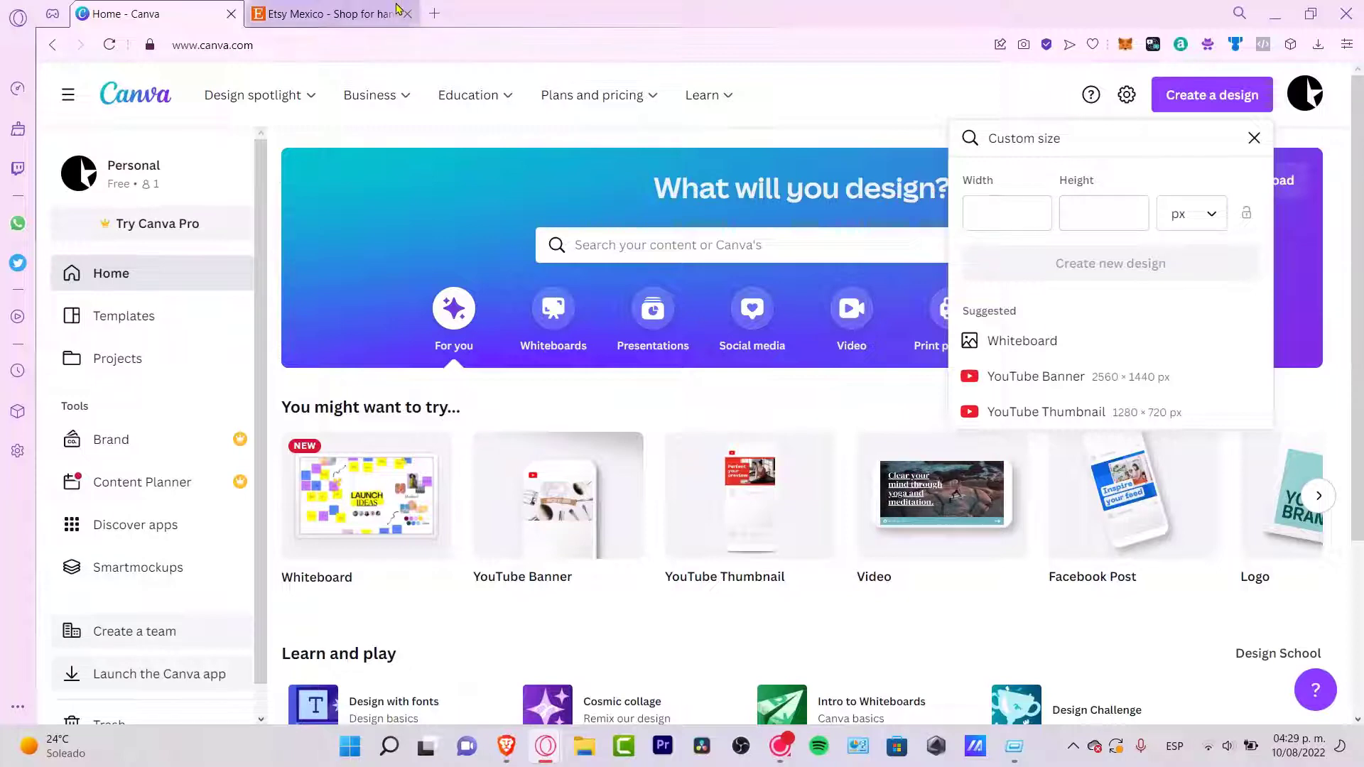
Search Google Images for "digital planner" in a new browser tab.
left_click(434, 14)
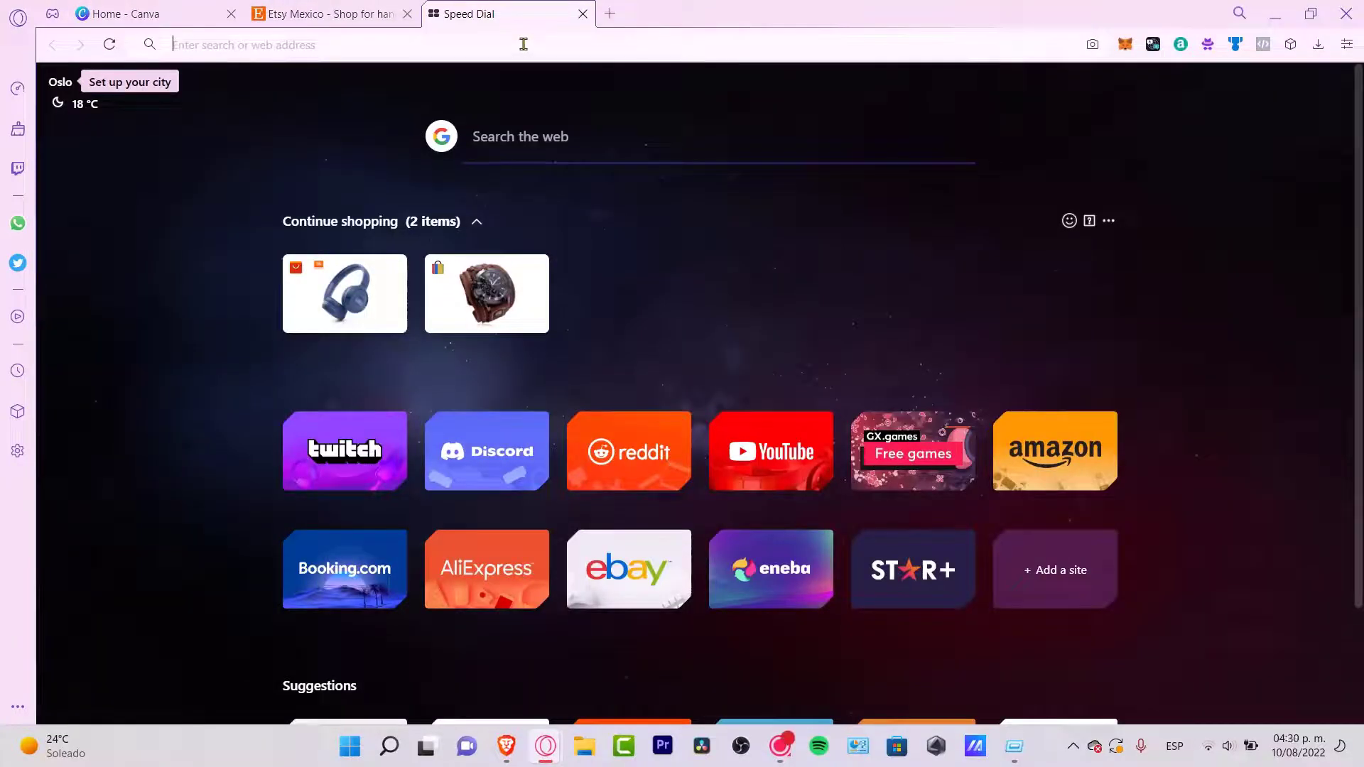
type("digital planner")
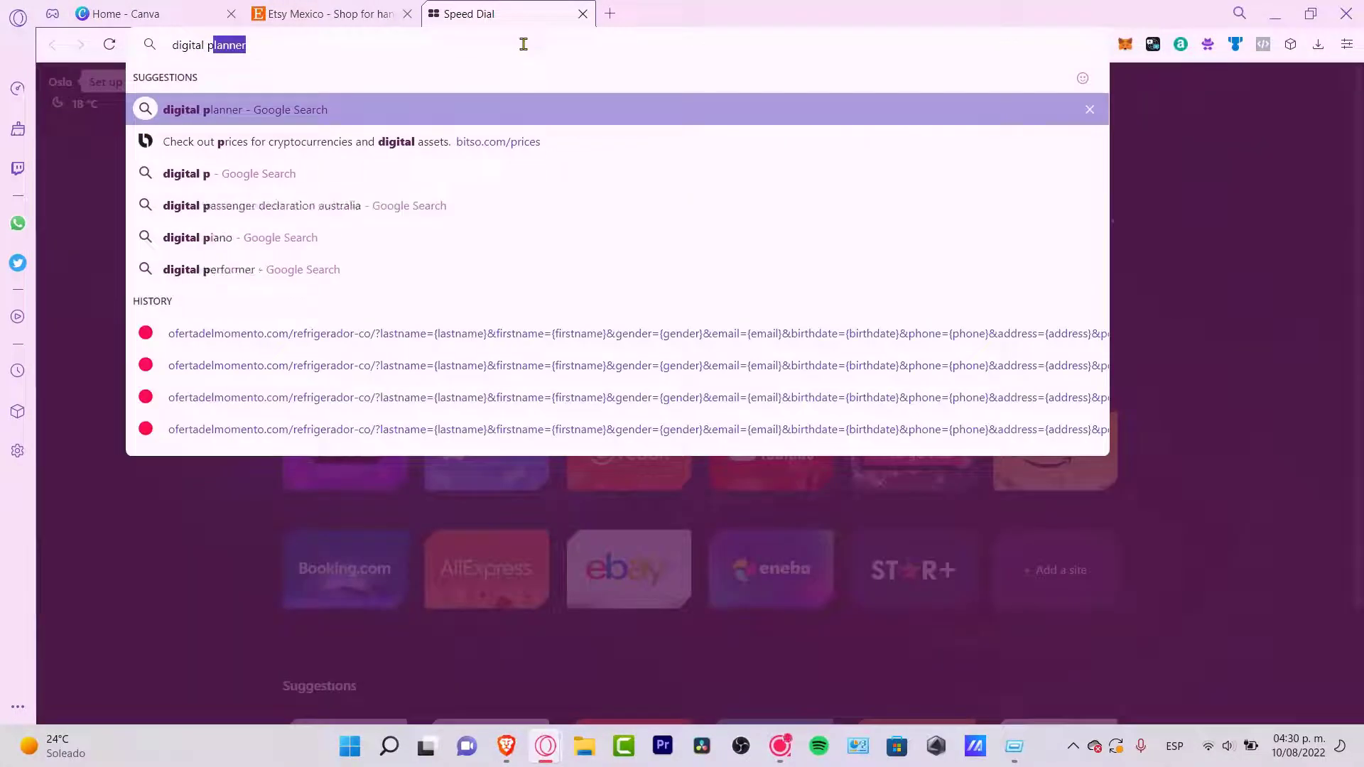
key("Return")
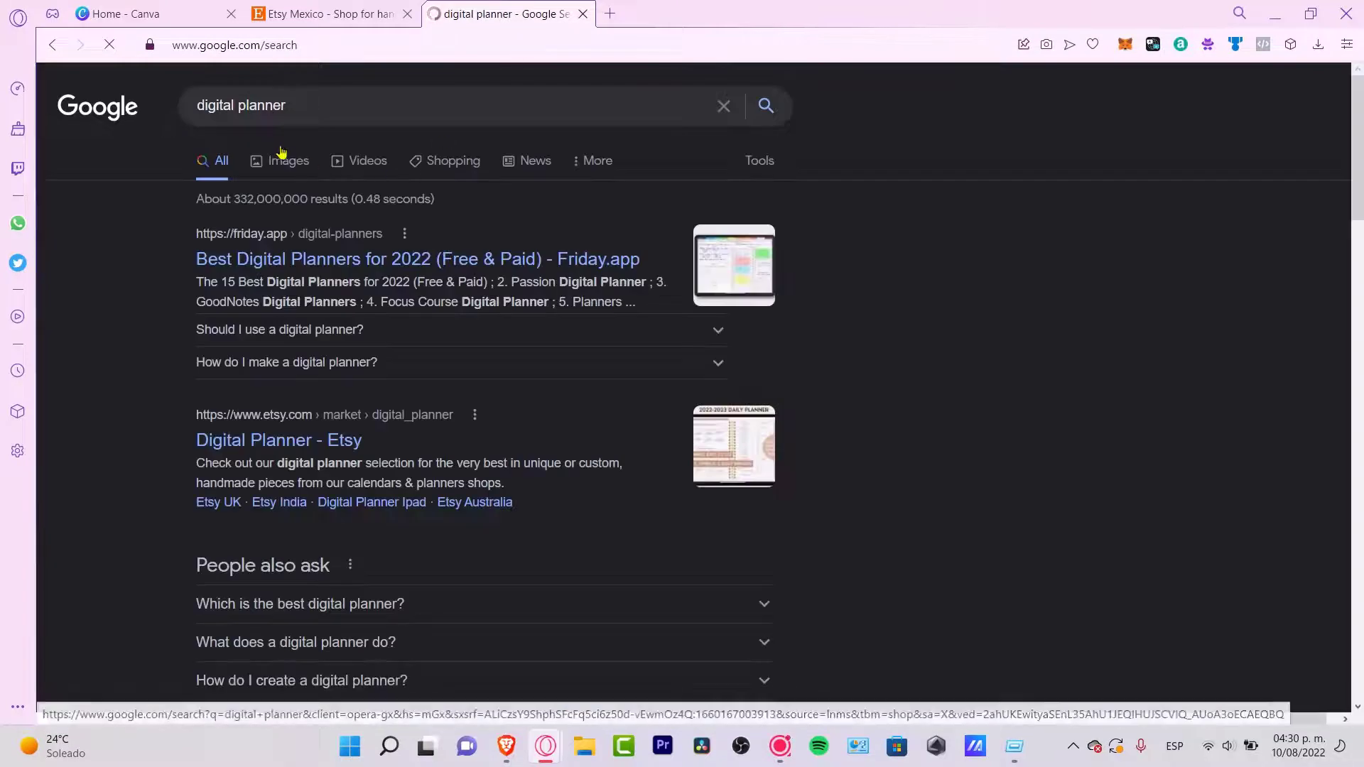
left_click(279, 152)
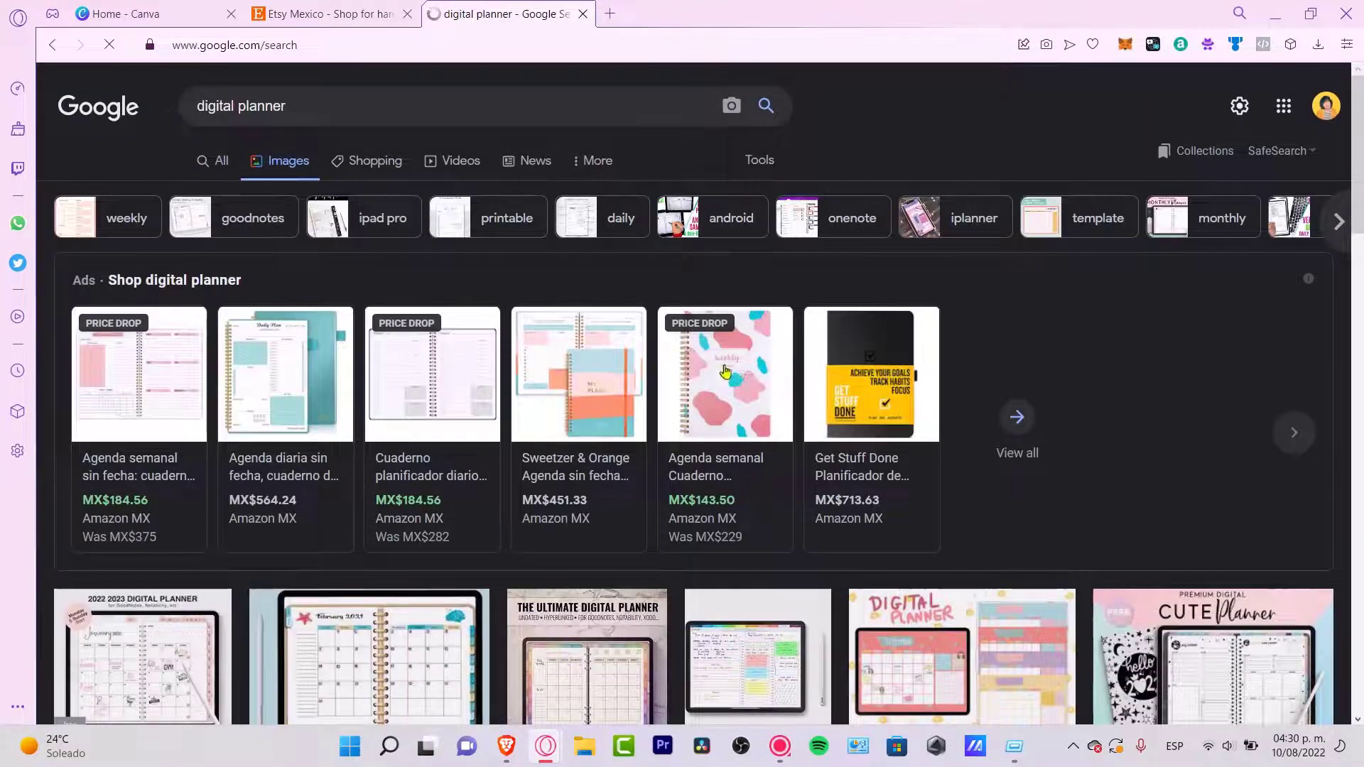
Browse the digital planner images and preview the pink daily planner with custom paper for layout and page proportions.
scroll(881, 405, "down", 8)
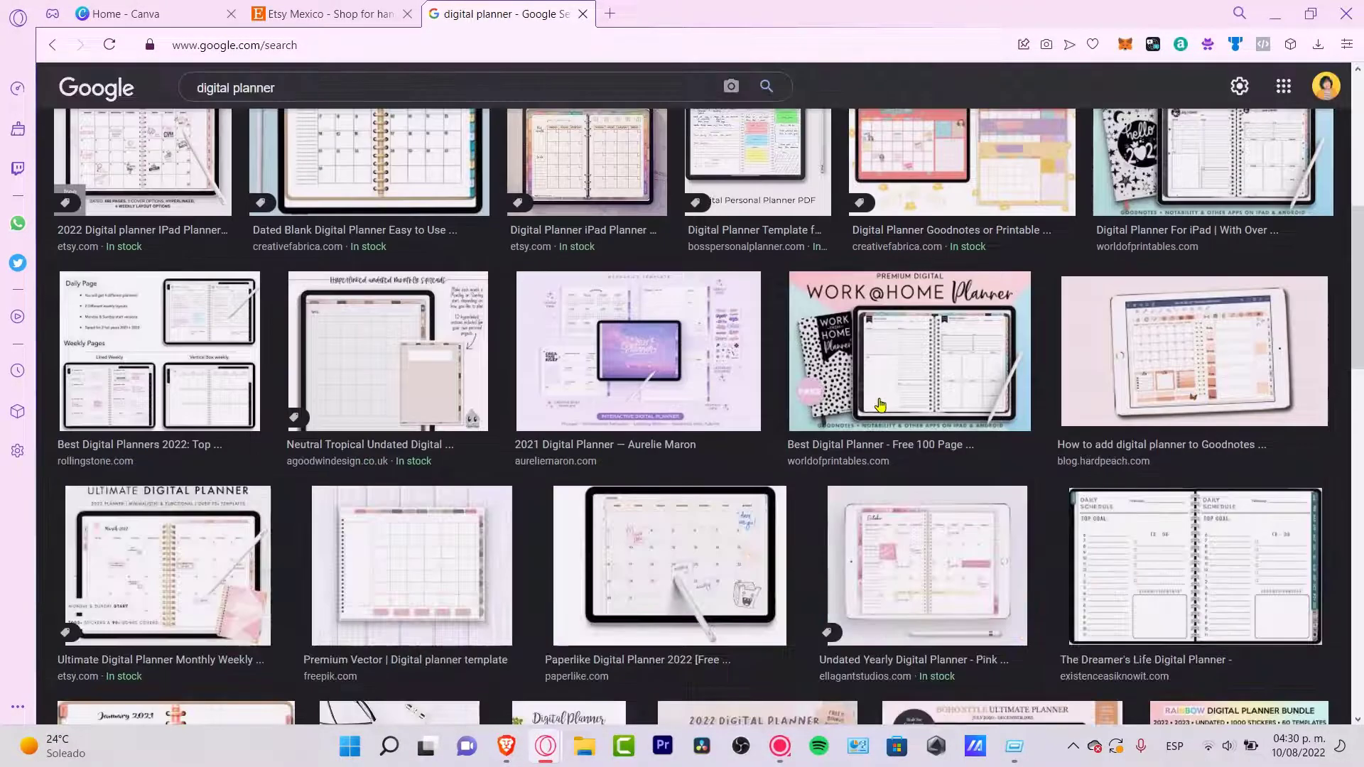
scroll(881, 405, "down", 4)
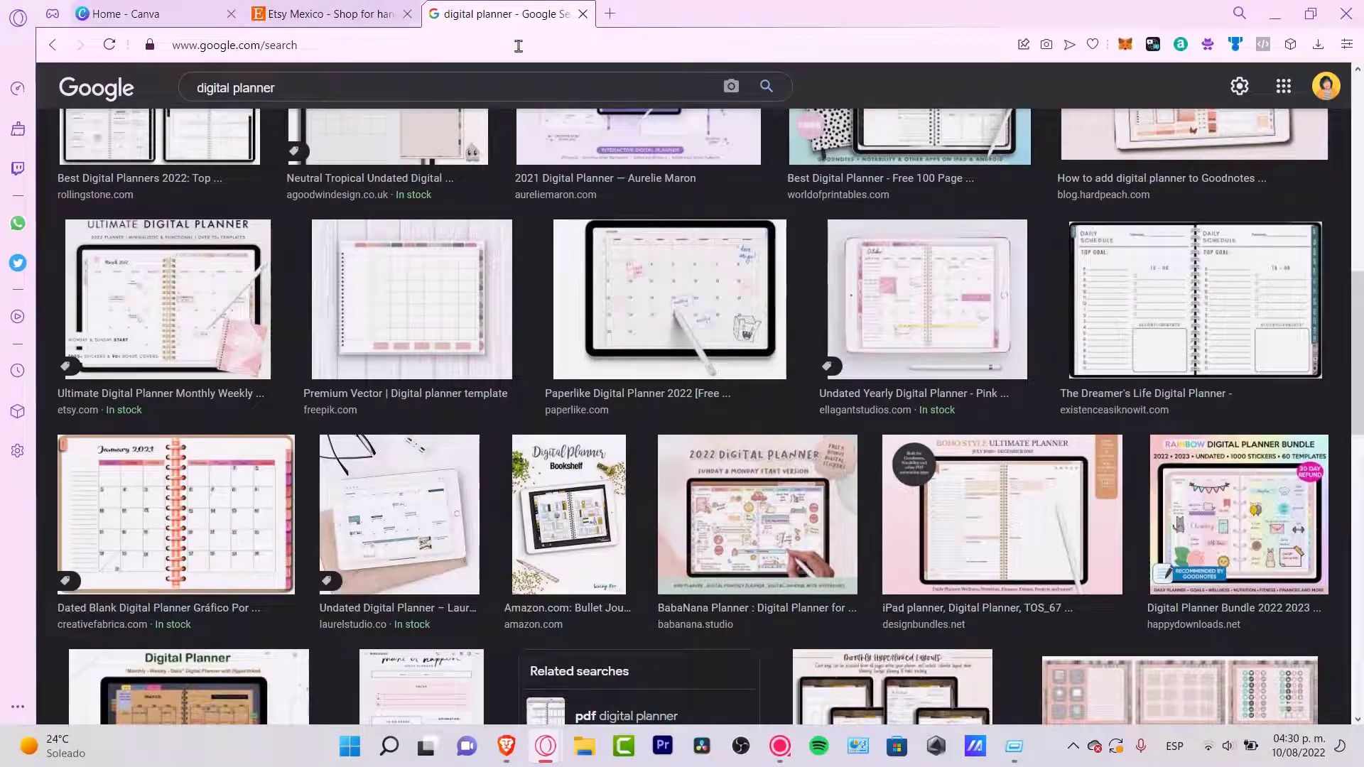
scroll(1362, 330, "down", 4)
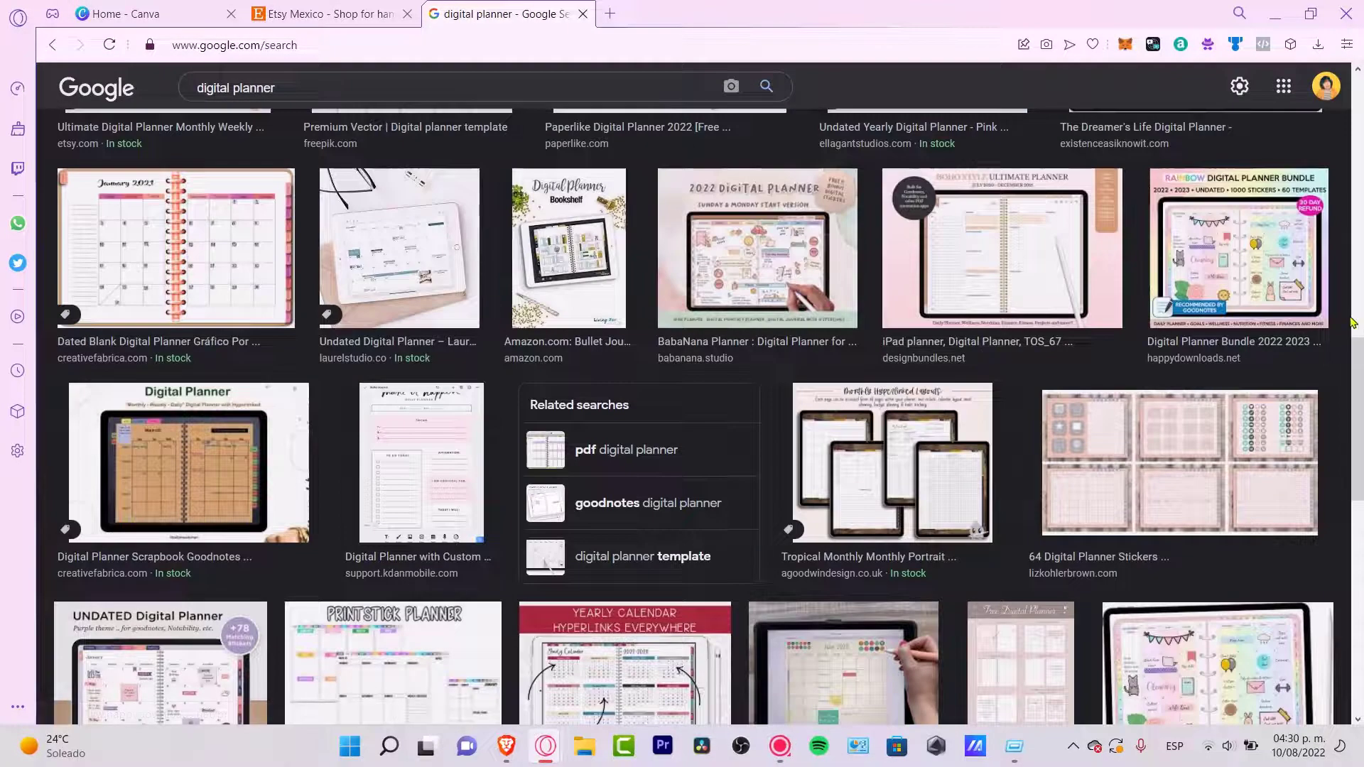
left_click(393, 433)
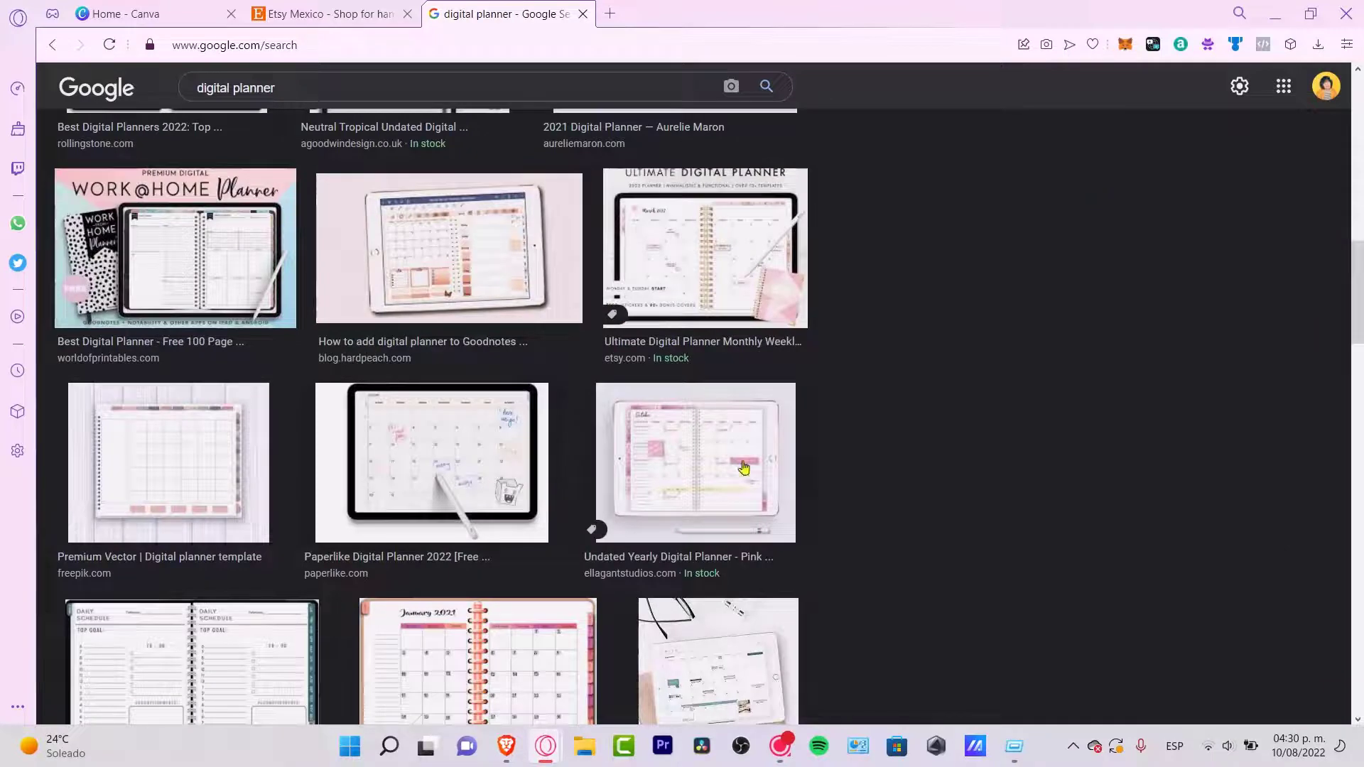
scroll(1172, 472, "down", 4)
scroll(1279, 375, "up", 4)
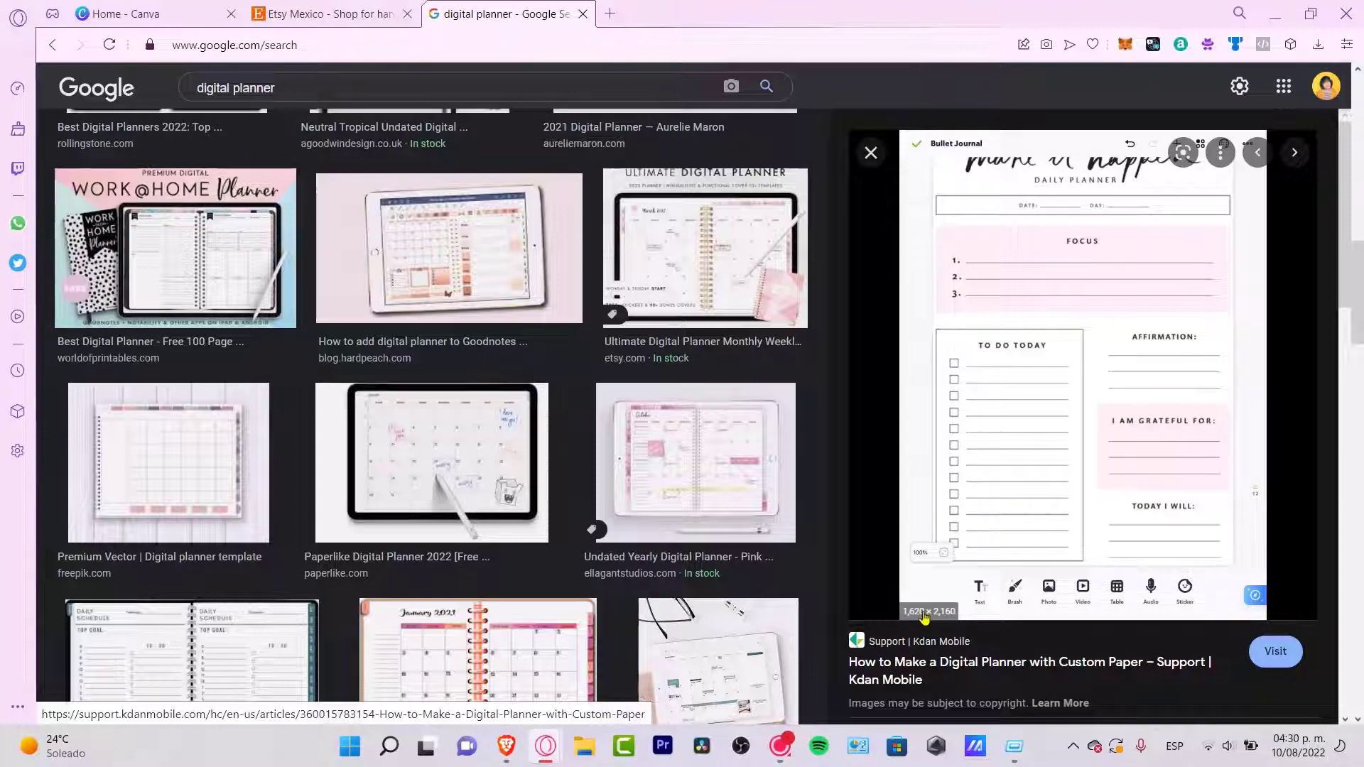
scroll(980, 602, "down", 5)
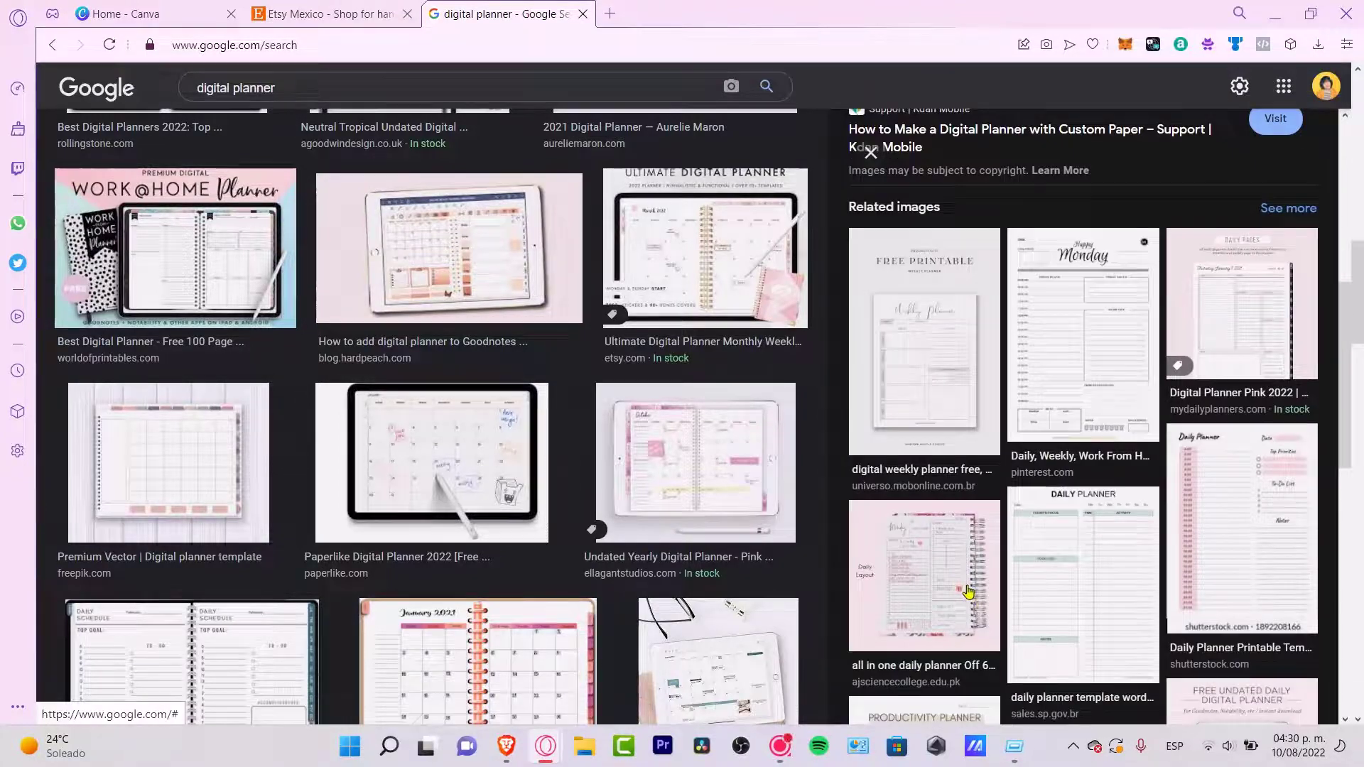
scroll(968, 591, "down", 3)
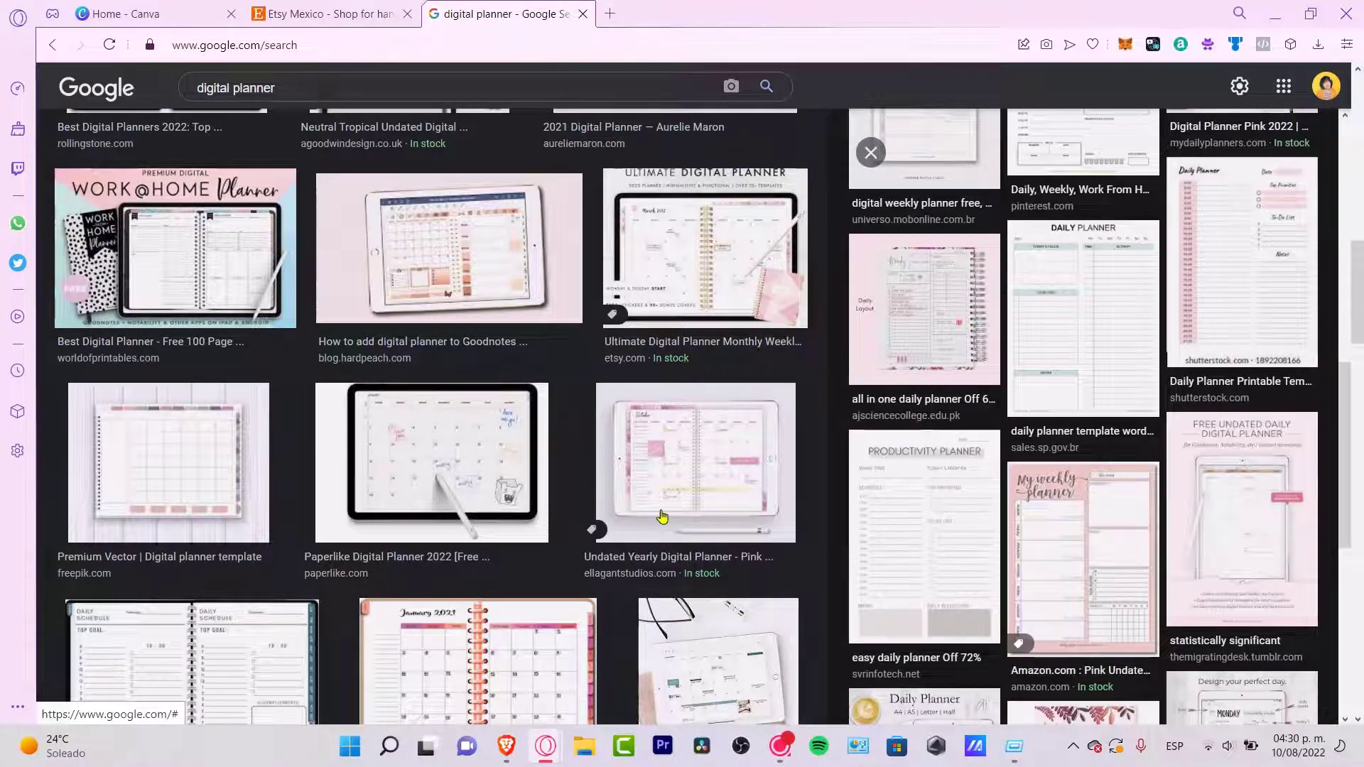
scroll(691, 531, "down", 3)
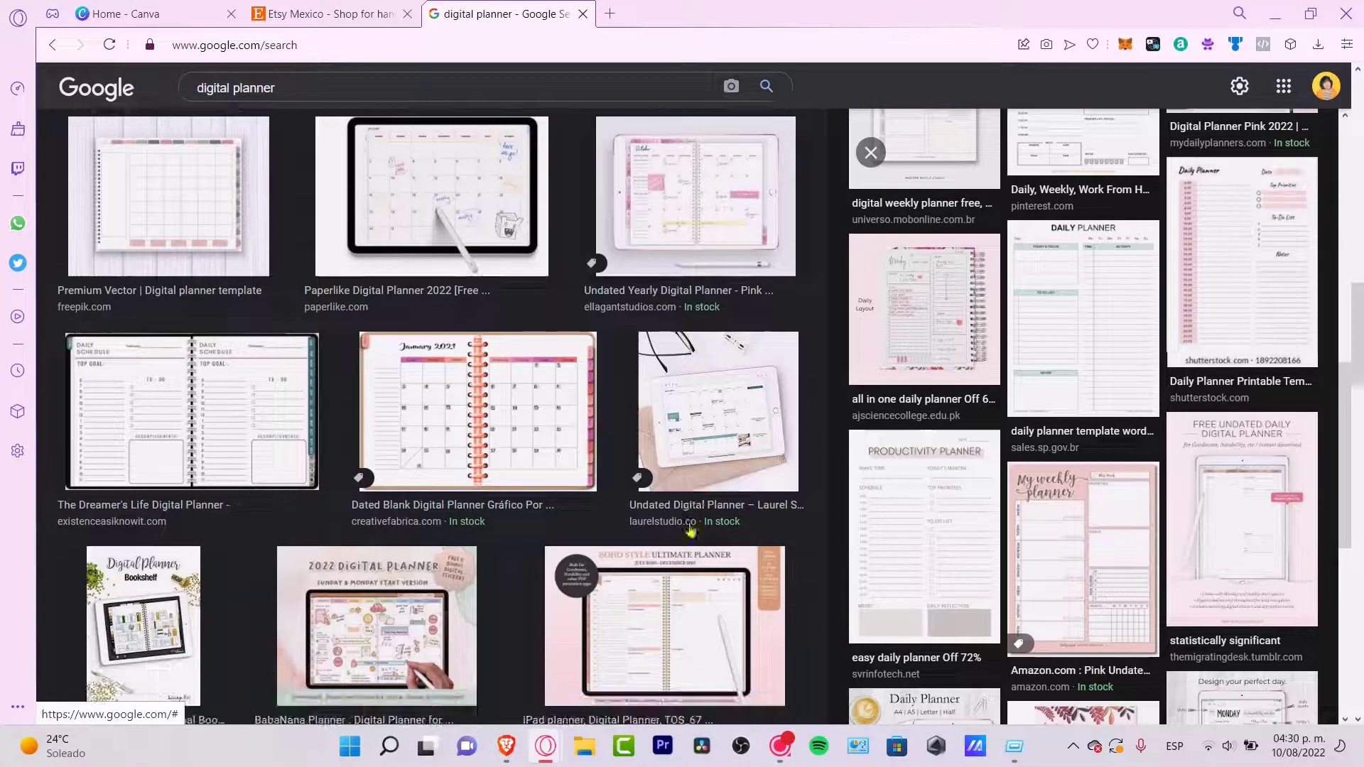
scroll(745, 443, "down", 6)
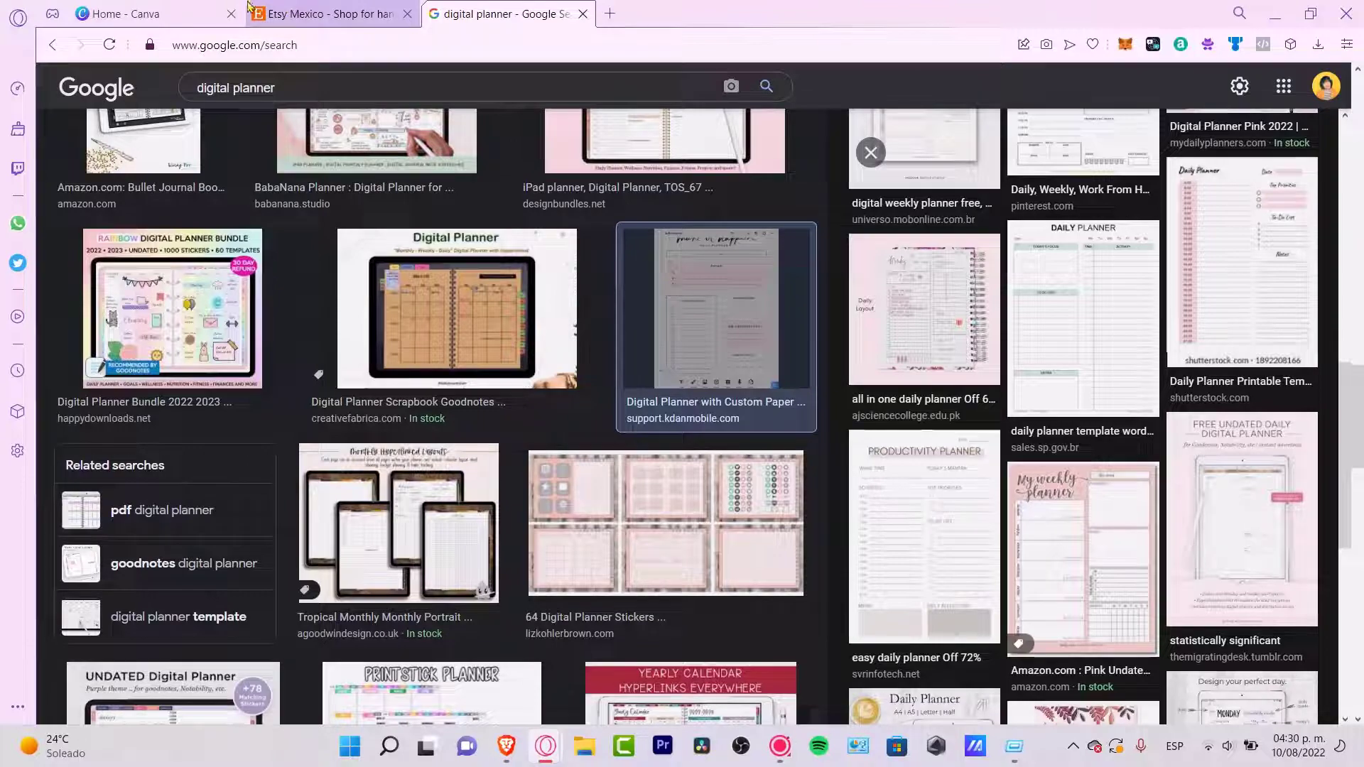
Return to Canva and create a new custom-size design 1080 px wide and 1920 px high.
left_click(127, 14)
scroll(1020, 324, "down", 3)
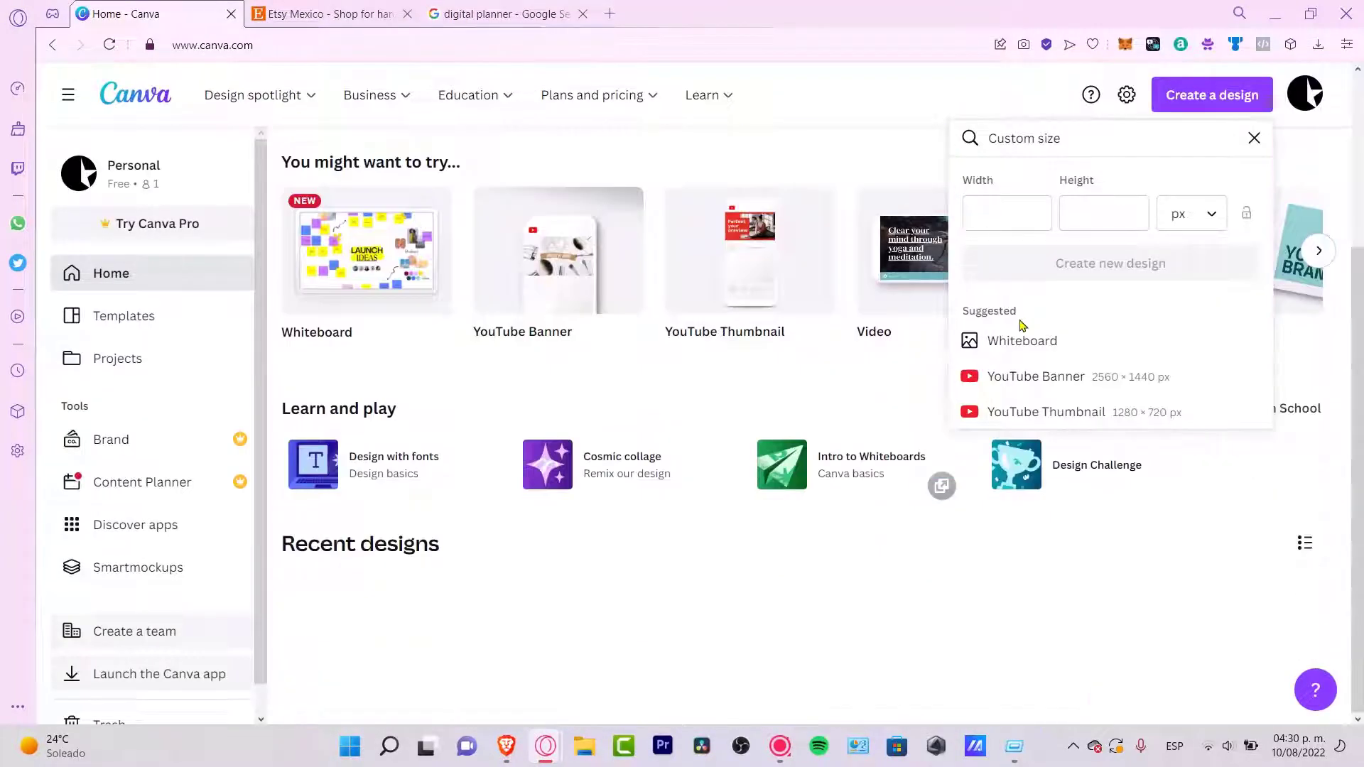
left_click(1024, 217)
type("19")
key("BackSpace")
key("BackSpace")
type("1080")
key("Tab")
type("1920")
left_click(1125, 264)
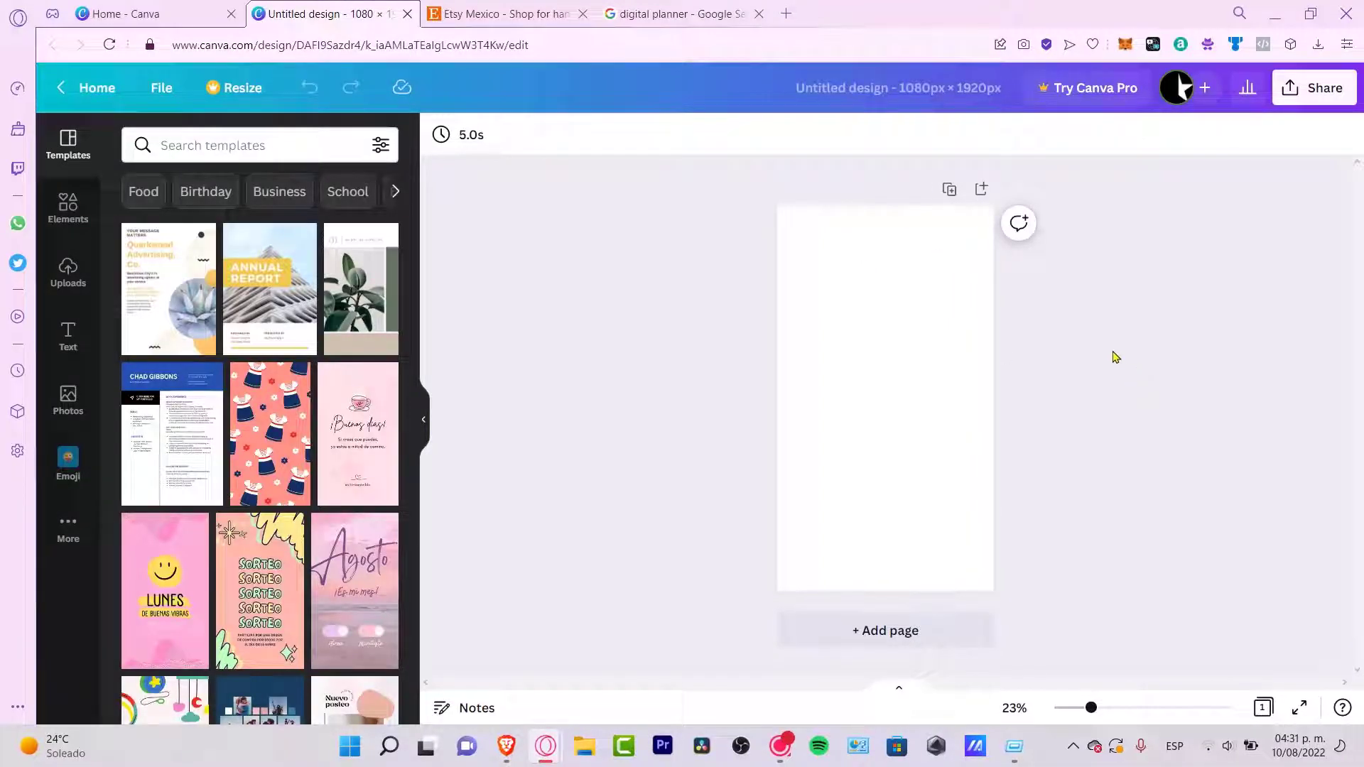
left_click(903, 352)
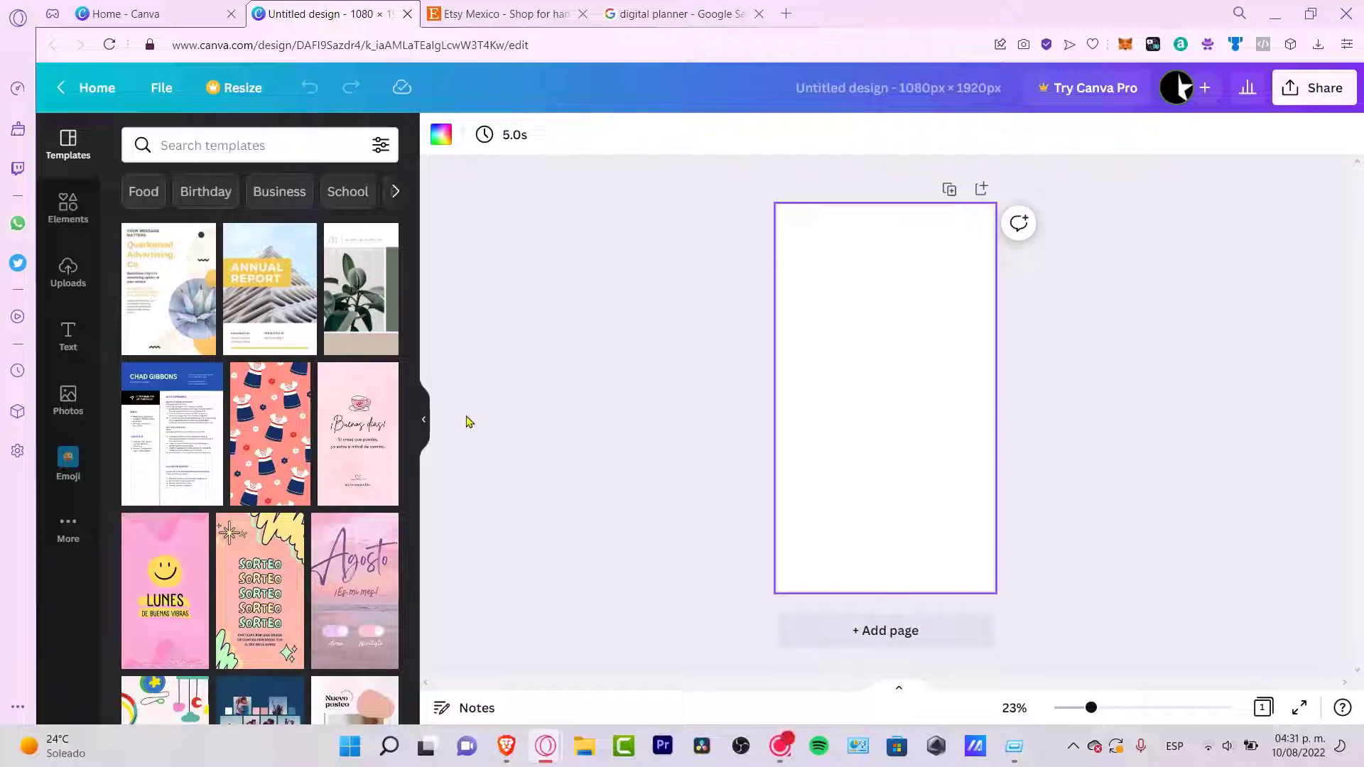
left_click(425, 423)
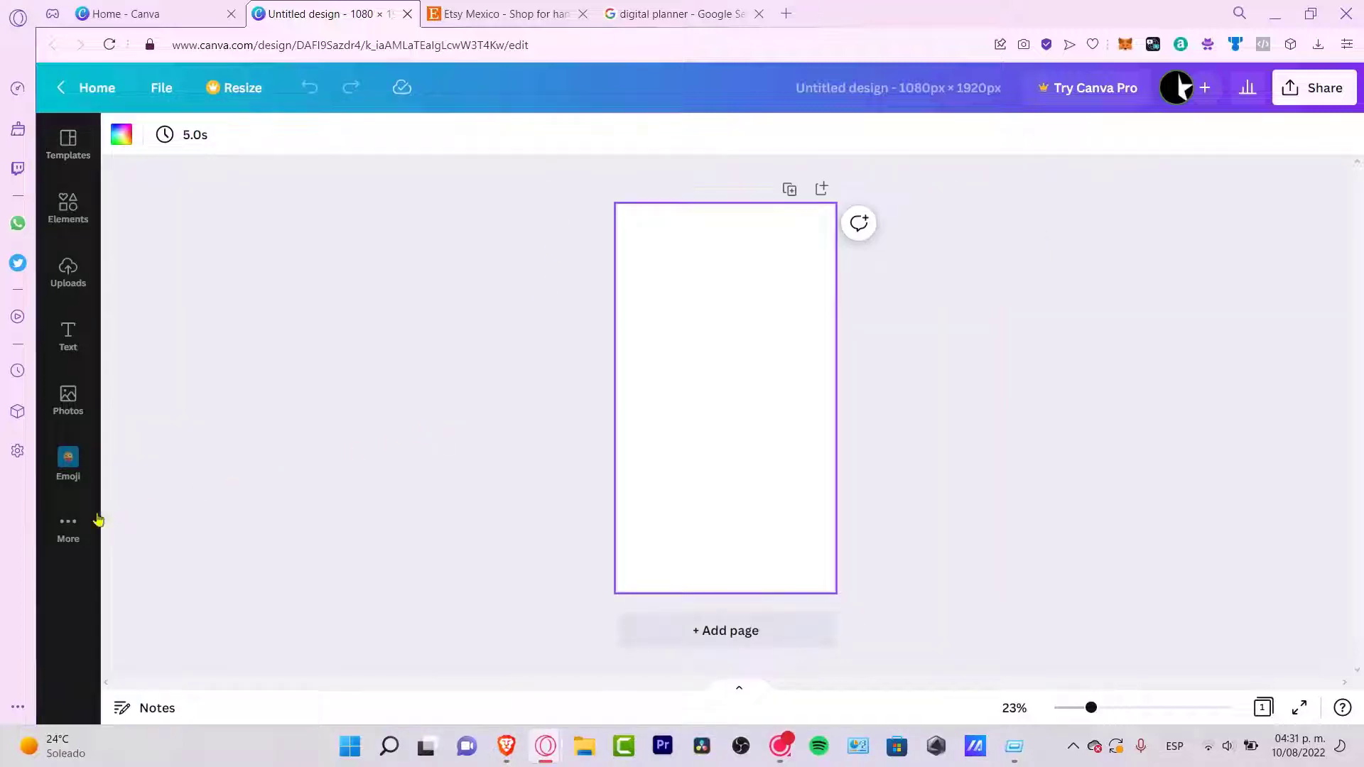
left_click(68, 529)
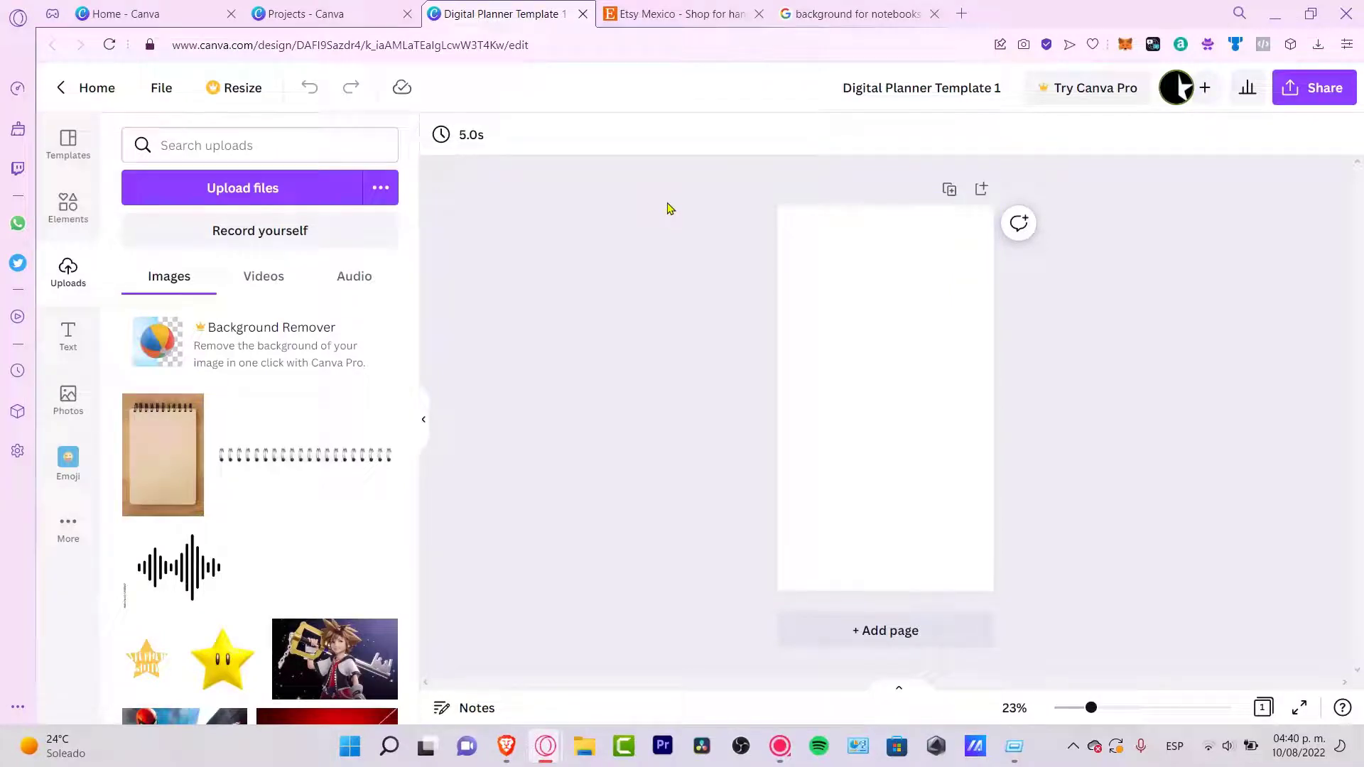
Search the templates for "notebook" and apply the "Thynk Unlimited" cover template to the blank page.
left_click(84, 148)
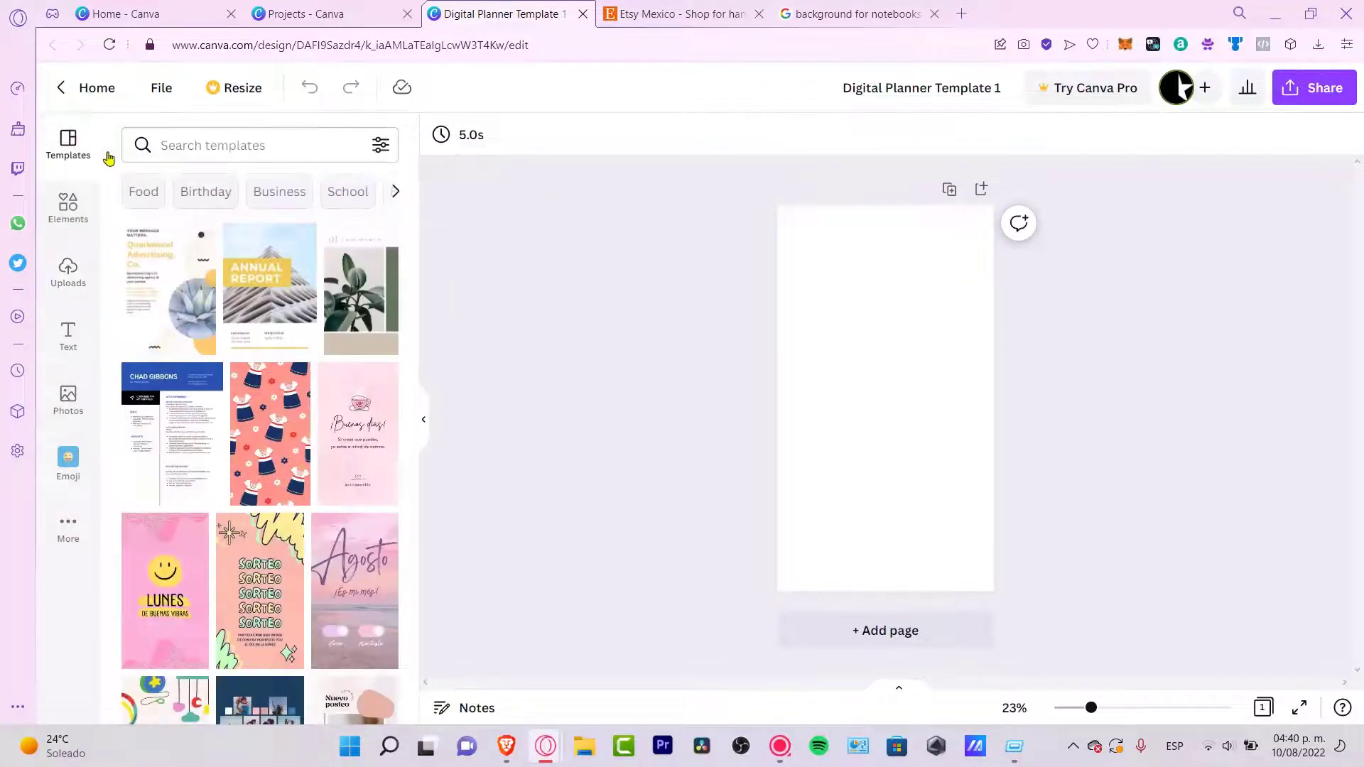
left_click(230, 148)
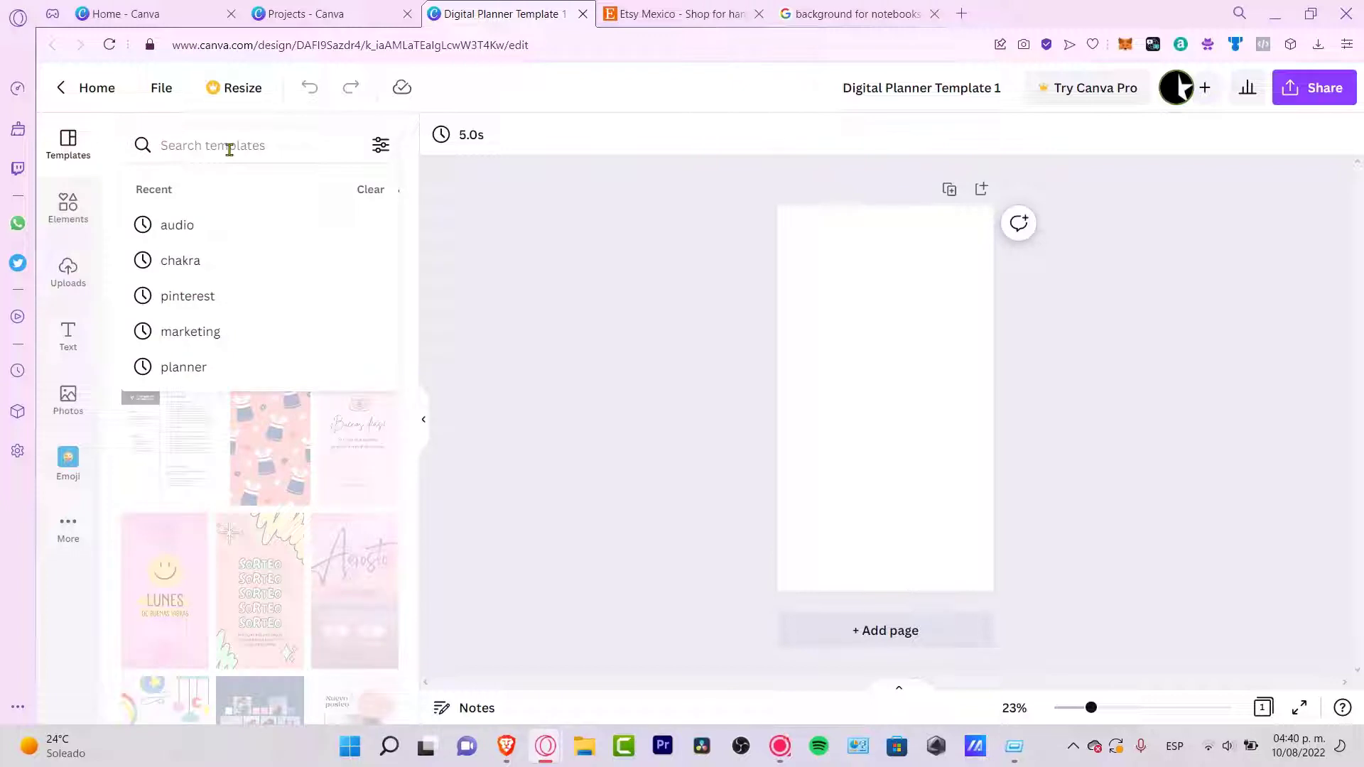
type("notebook")
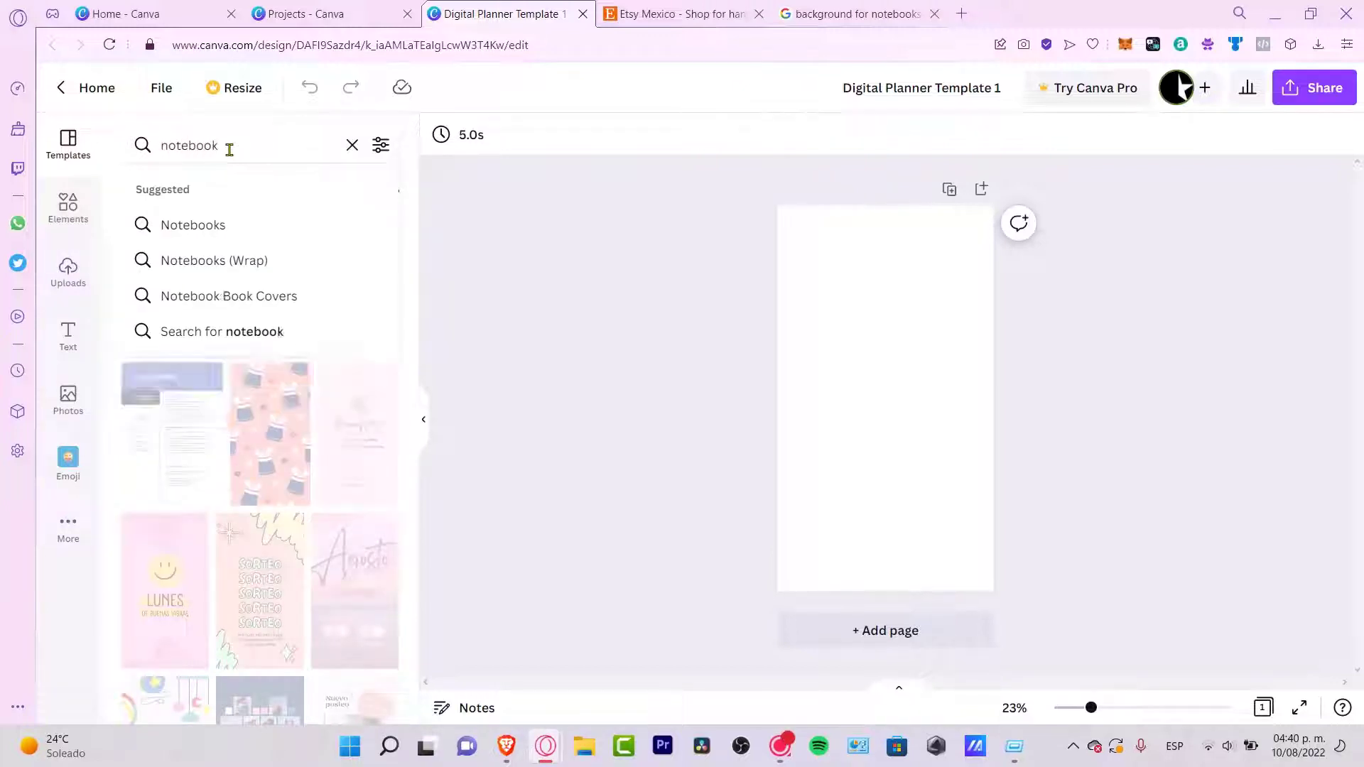
key("Return")
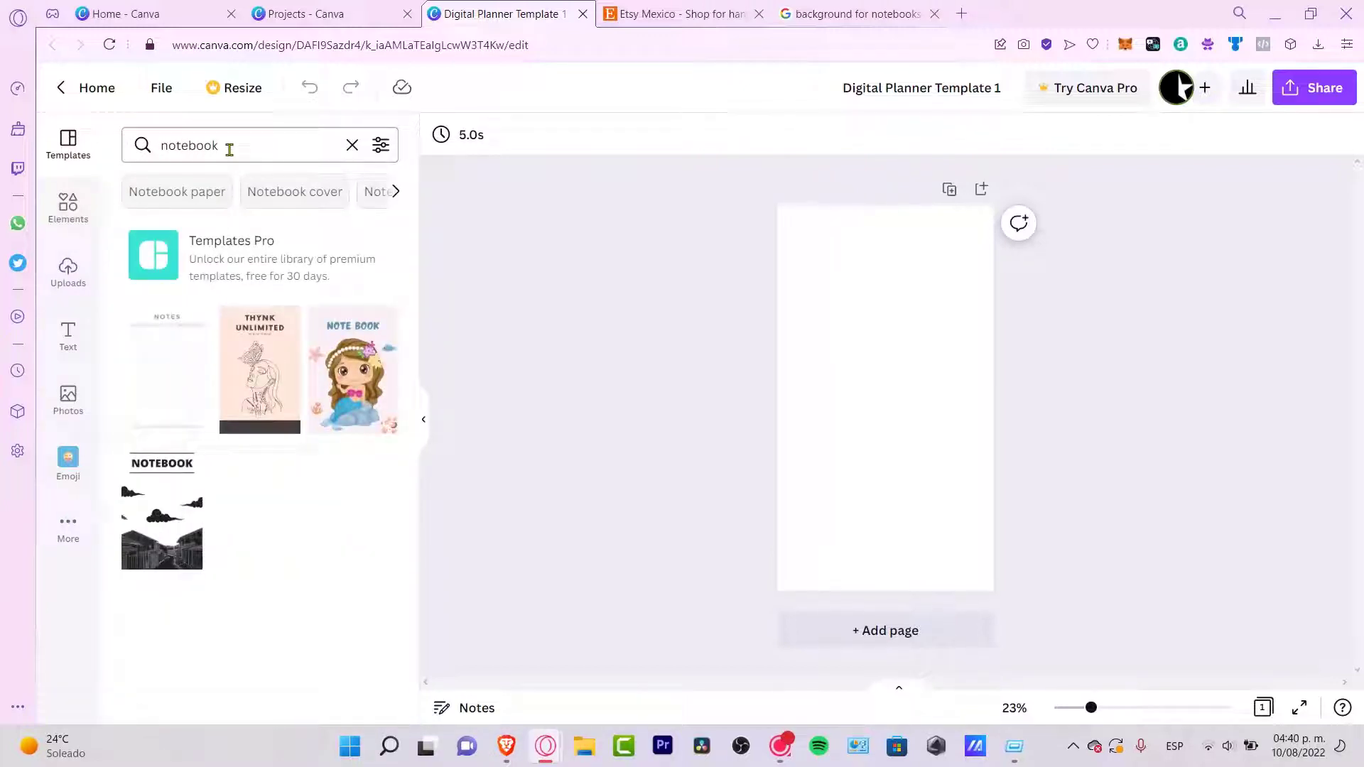
left_click(265, 351)
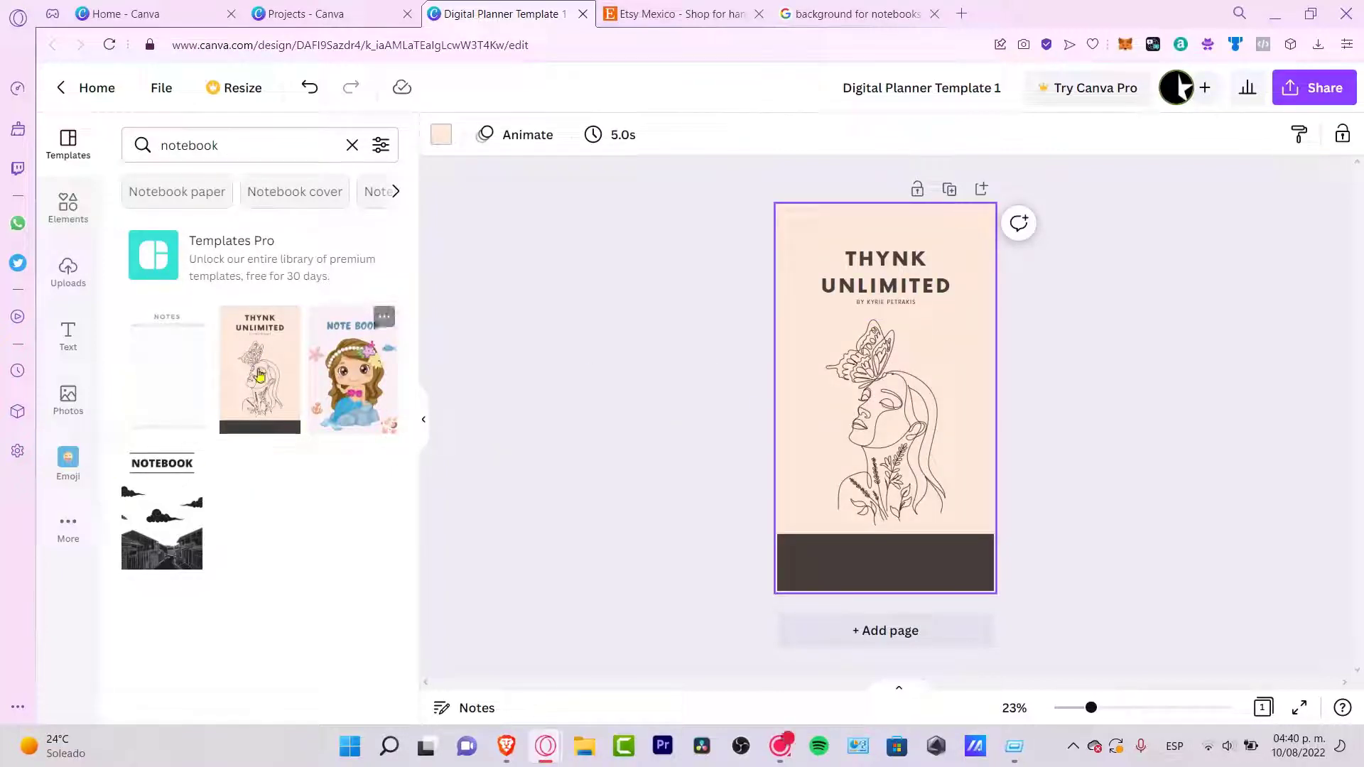
left_click(909, 424)
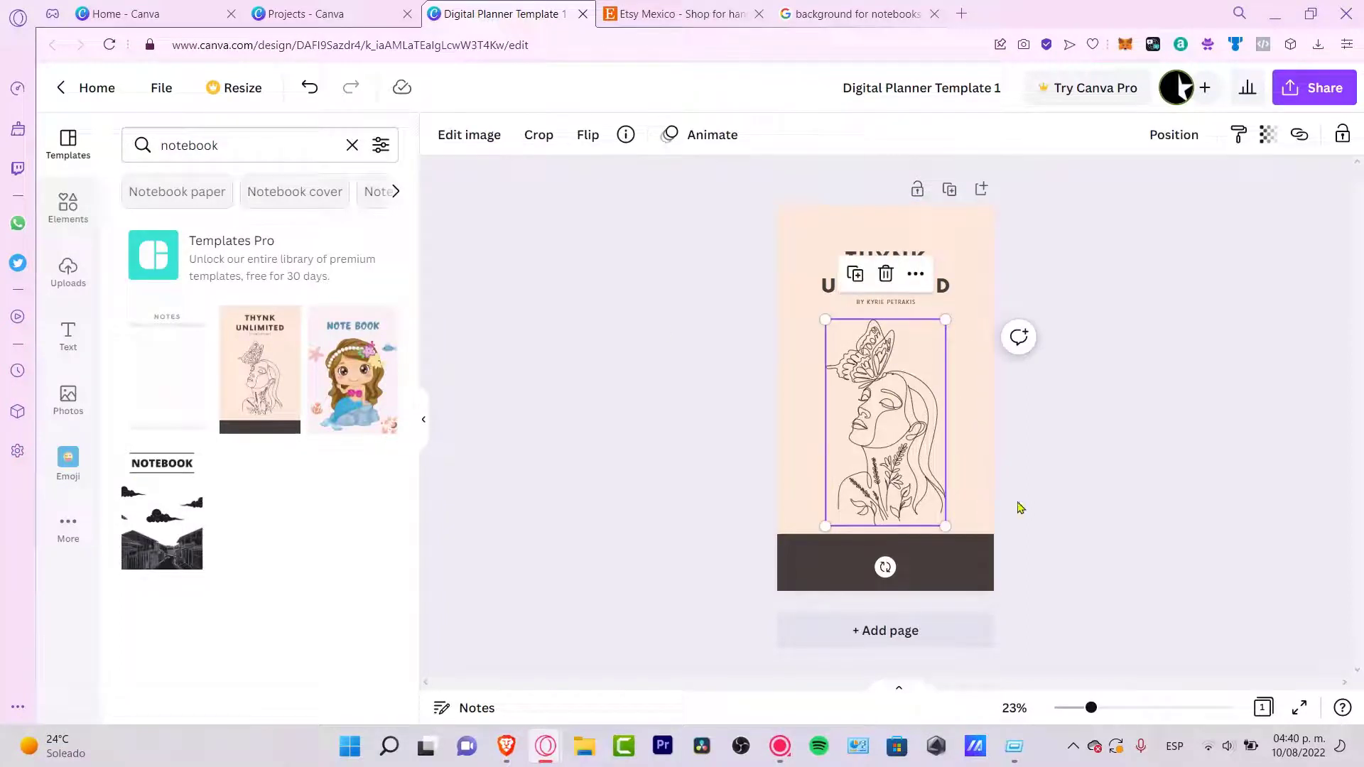
left_click(977, 442)
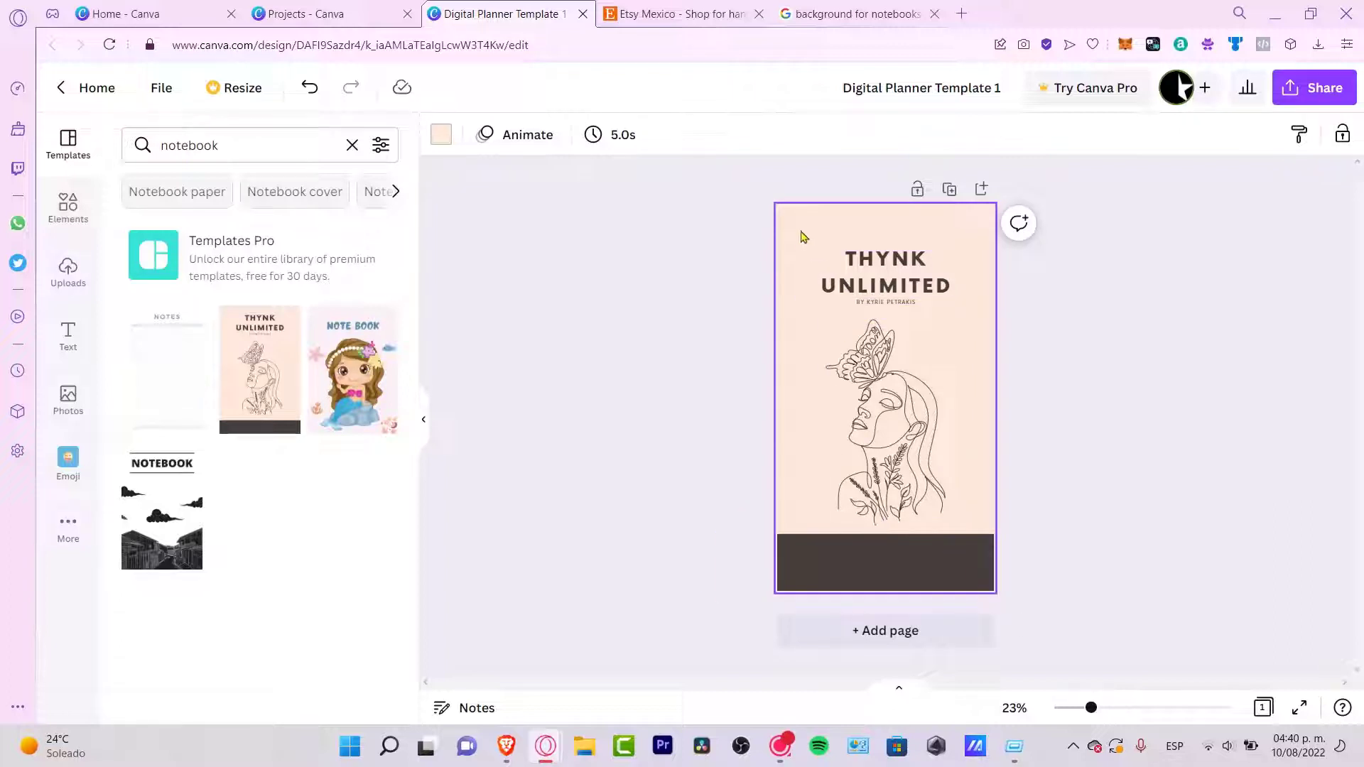
Check the brown notebook picture in the "background for notebooks" image results and return to the planner design.
left_click(940, 548)
left_click(975, 490)
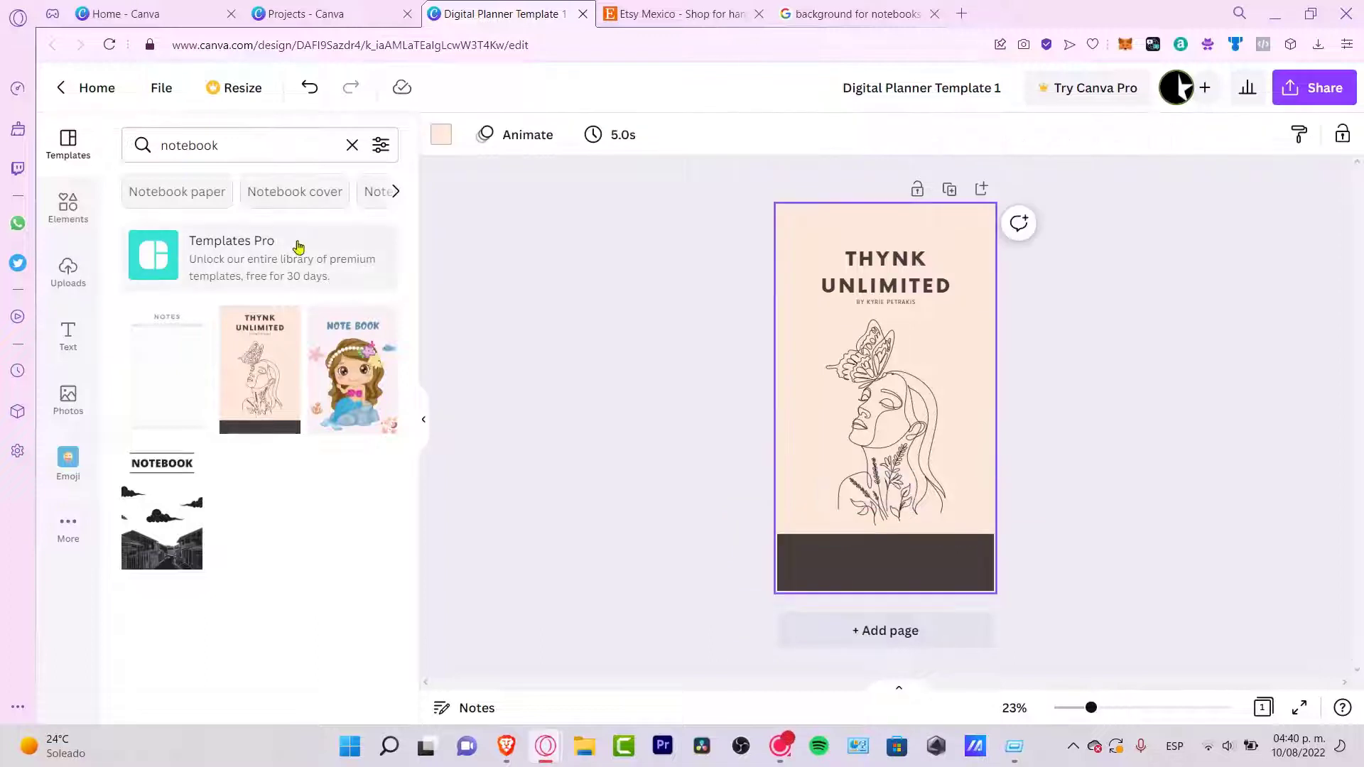
left_click(84, 212)
left_click(89, 285)
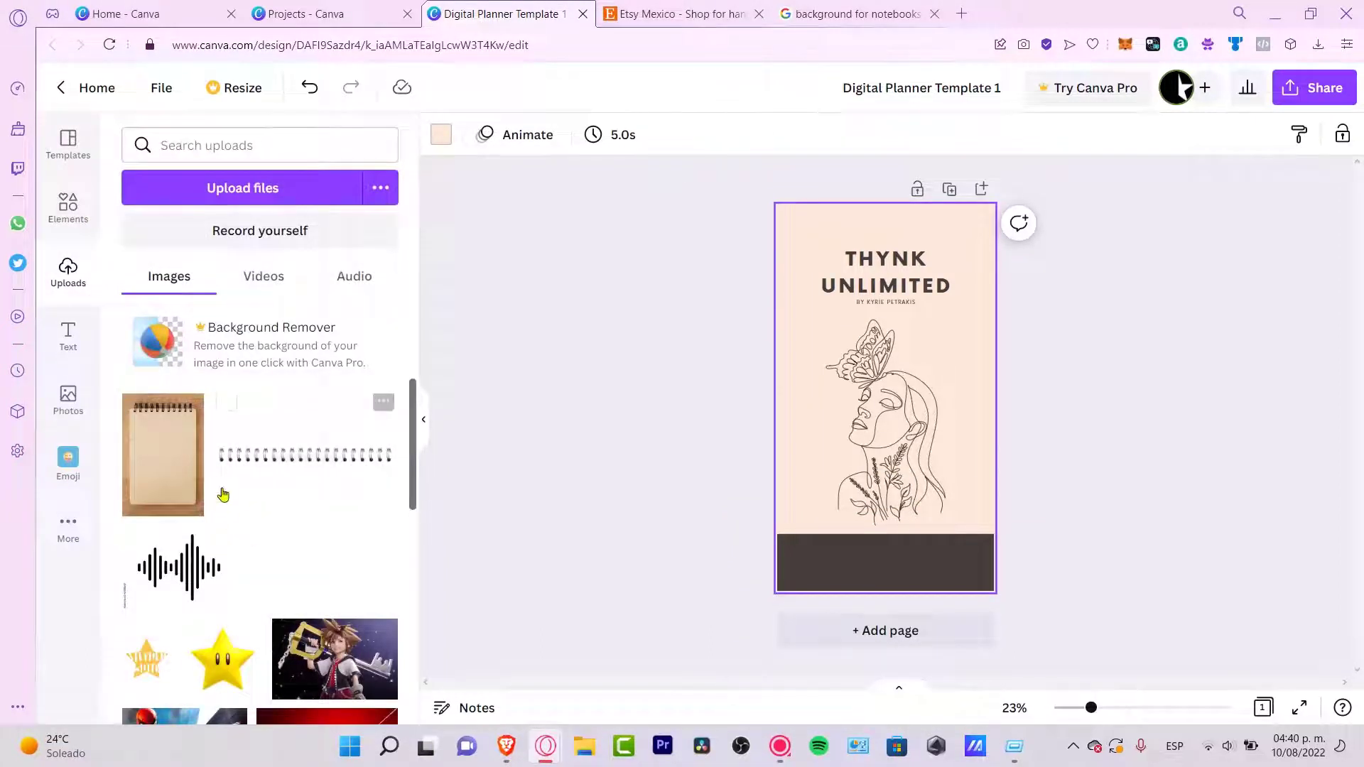
left_click(817, 14)
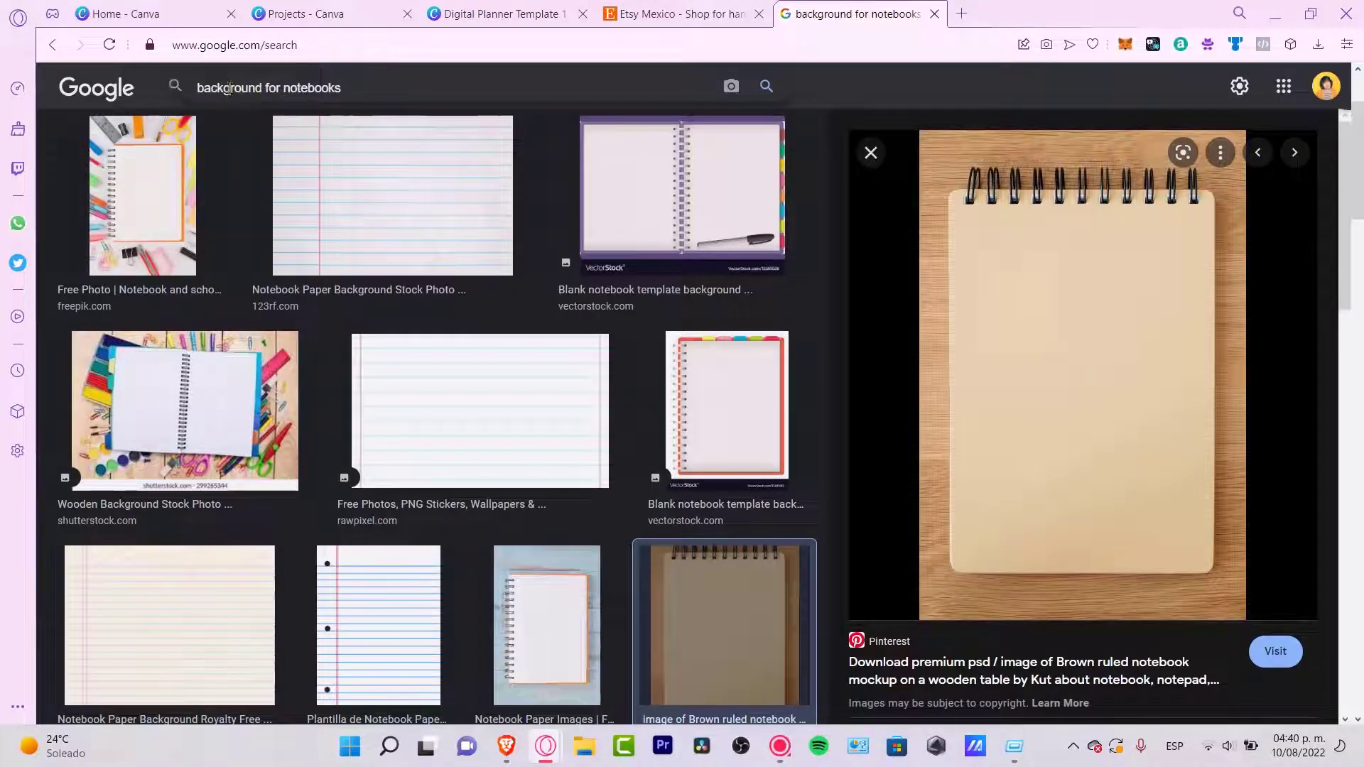
left_click_drag(230, 87, 348, 80)
left_click(347, 82)
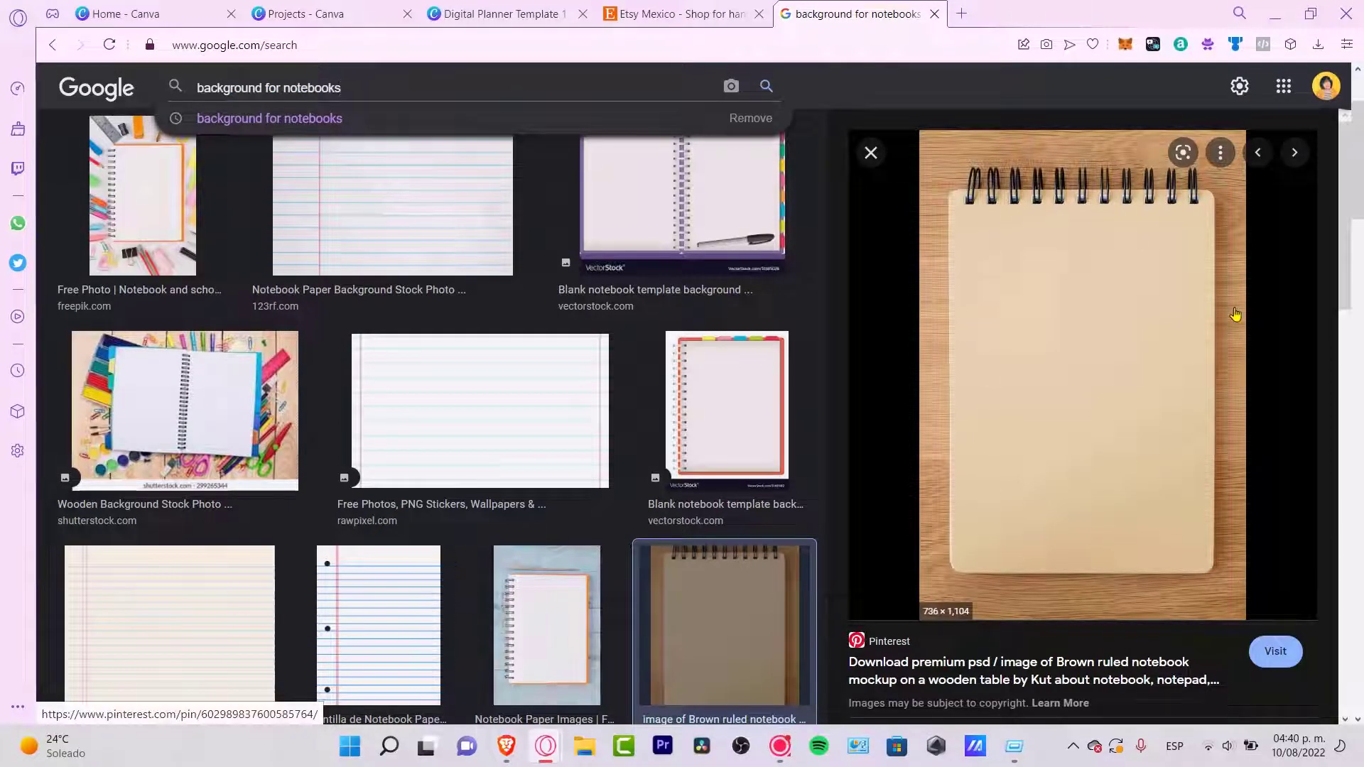
left_click(128, 13)
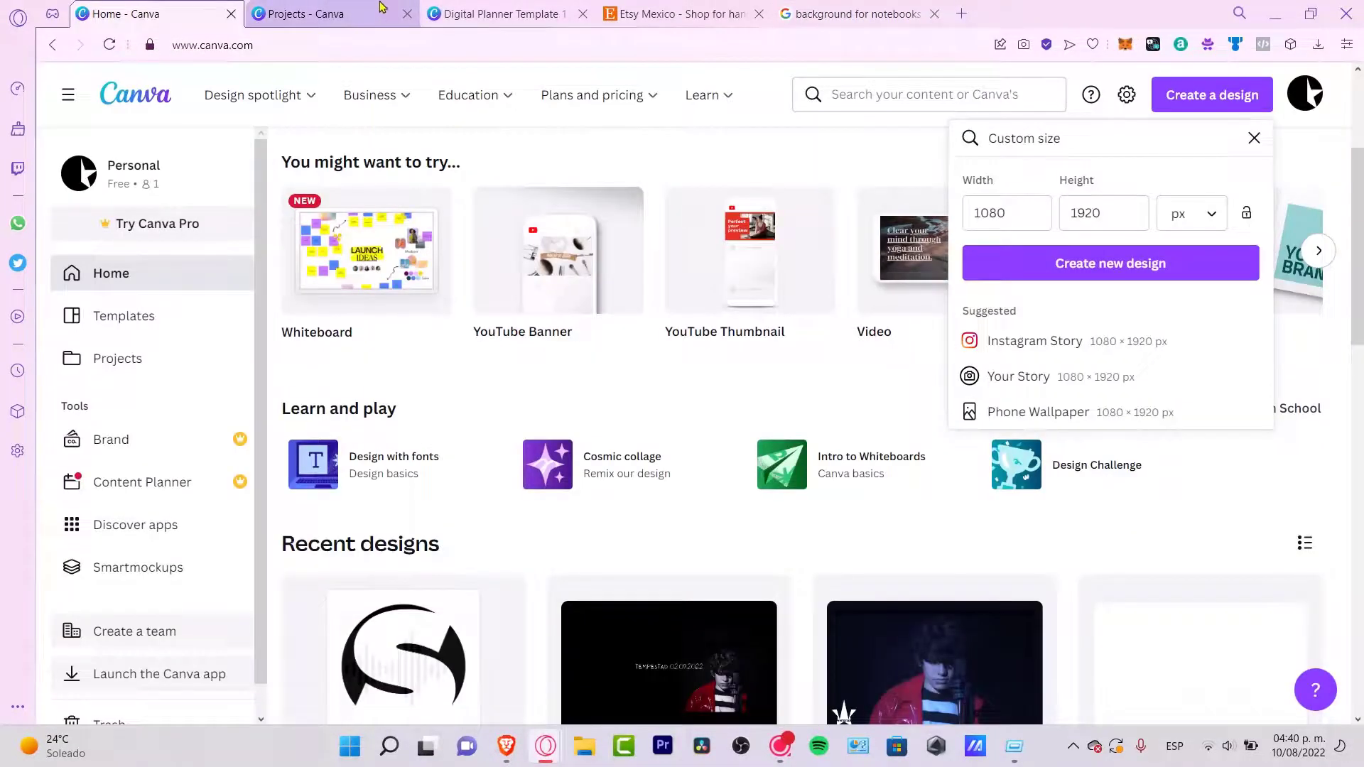
left_click(381, 7)
left_click(540, 13)
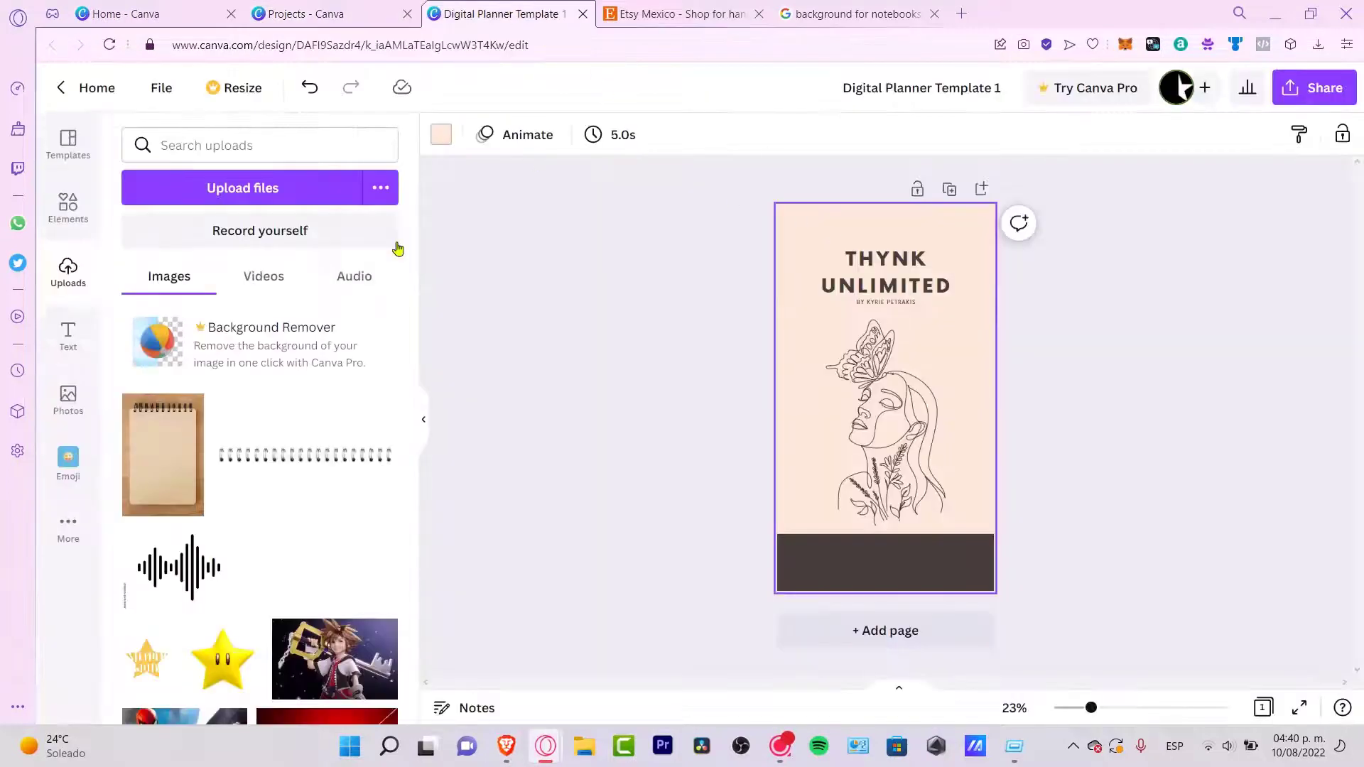
Add the uploaded brown notebook image to the cover, enlarge it until its paper fills the page, and send it to the back.
left_click(186, 406)
left_click_drag(877, 430, 815, 465)
left_click(972, 385)
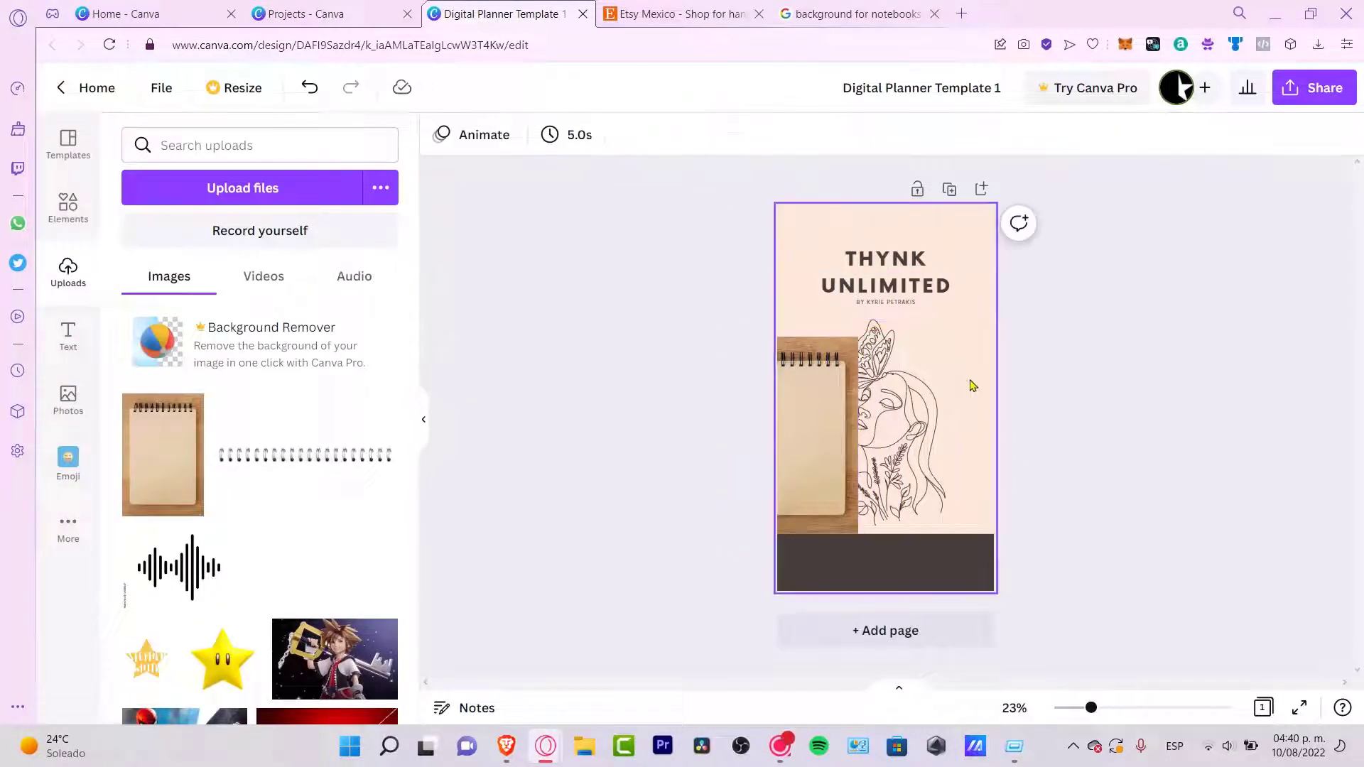
left_click_drag(817, 419, 756, 535)
left_click_drag(797, 453, 1070, 264)
left_click_drag(852, 400, 773, 472)
left_click_drag(907, 240, 977, 142)
left_click_drag(821, 406, 878, 349)
left_click_drag(857, 420, 855, 447)
right_click(896, 445)
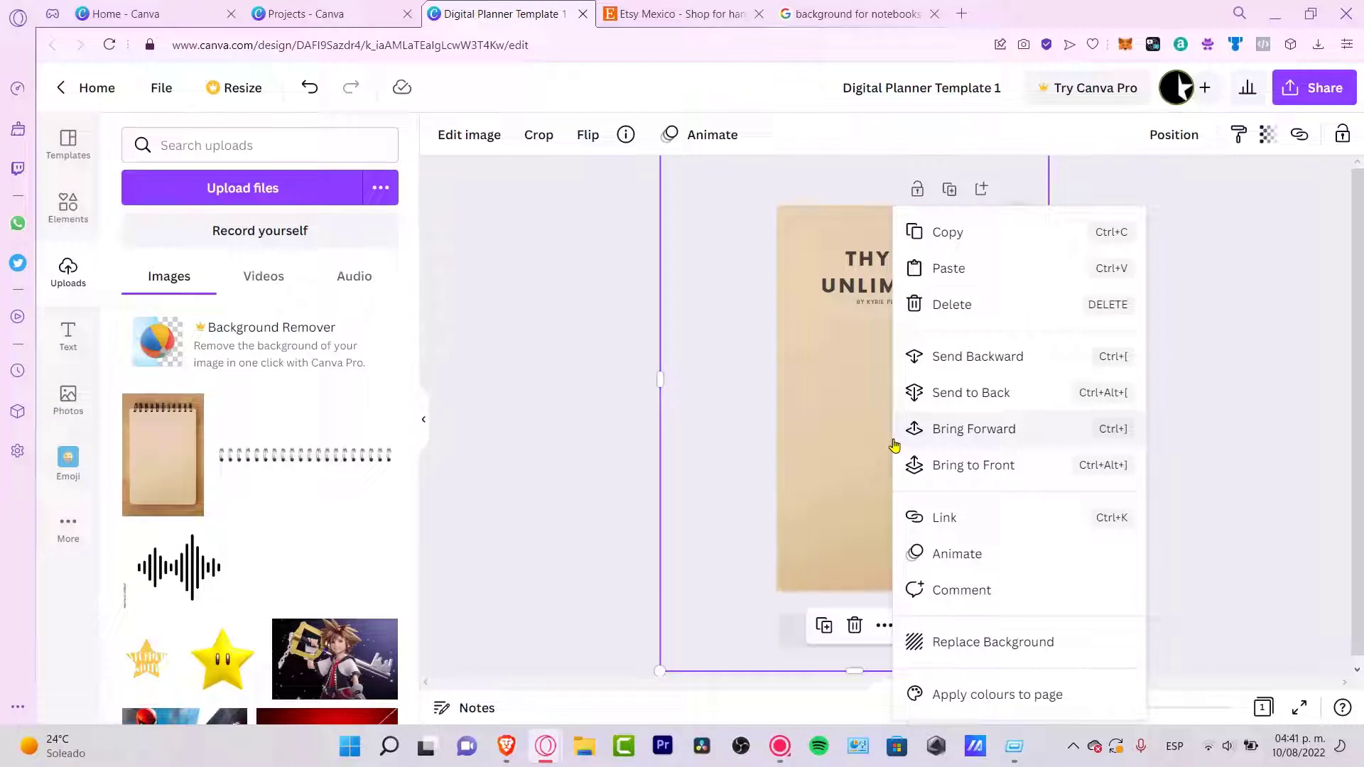
left_click(1008, 410)
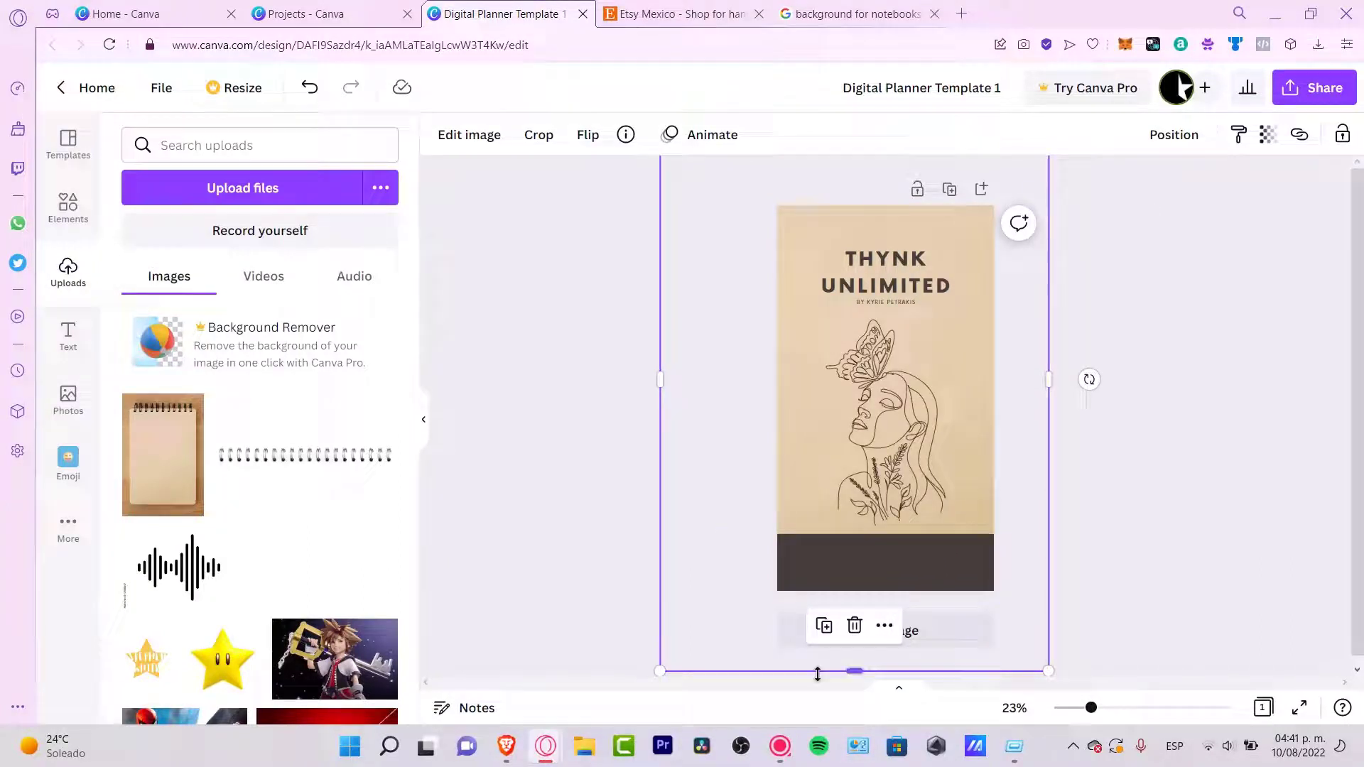
Delete the woman line drawing from the cover and search the elements for "sketch".
left_click(916, 444)
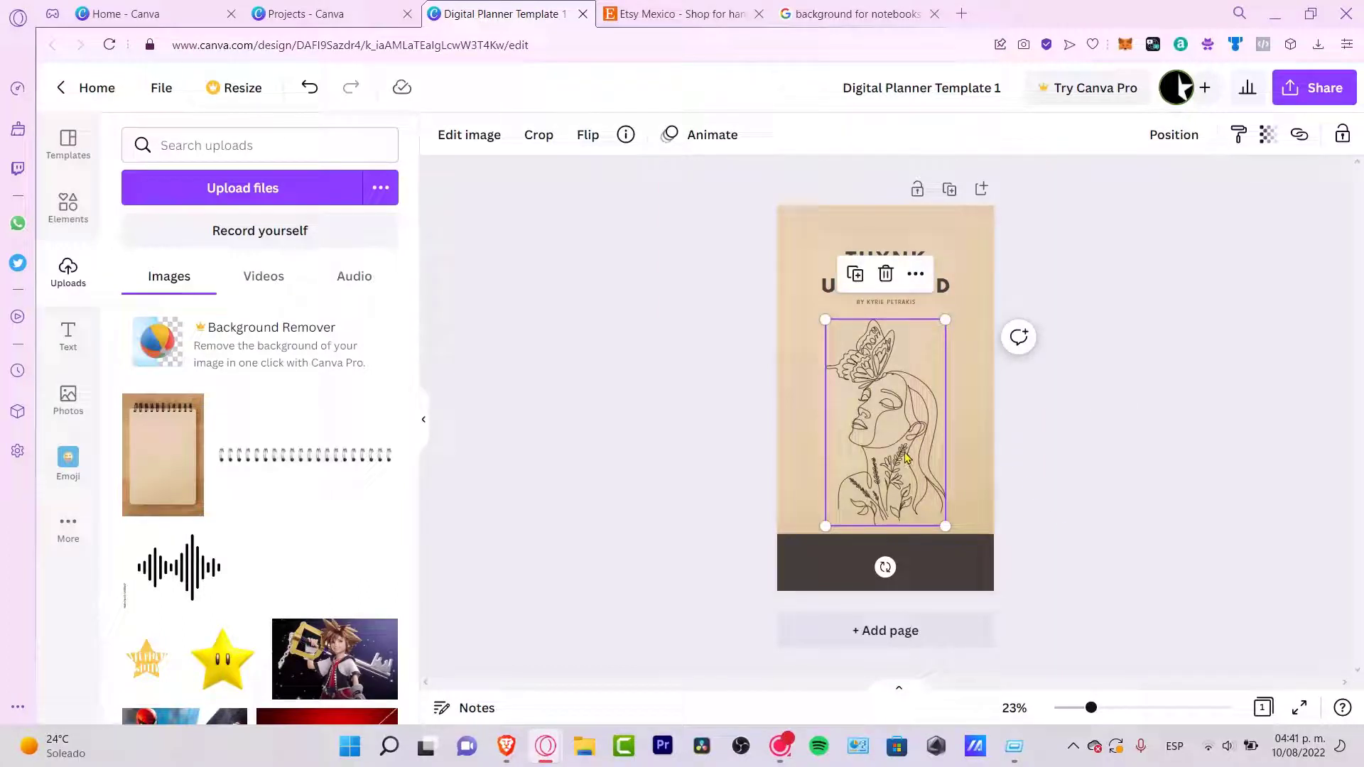
key("Delete")
left_click(68, 207)
left_click(242, 145)
type("w")
key("BackSpace")
type("sketch")
key("Return")
scroll(284, 421, "down", 5)
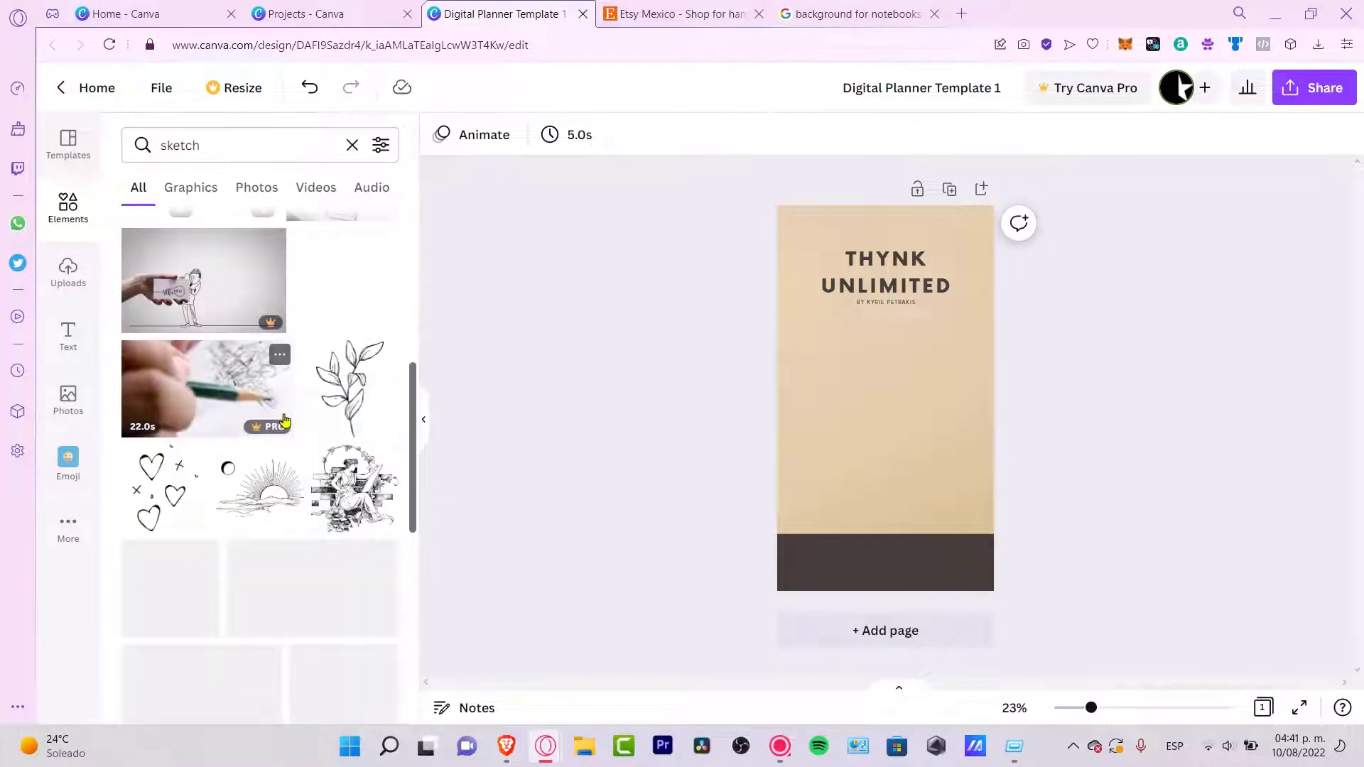
Add the reaching hand sketch at the cover's left edge and place a rotated duplicate reaching in from the right edge.
left_click(181, 600)
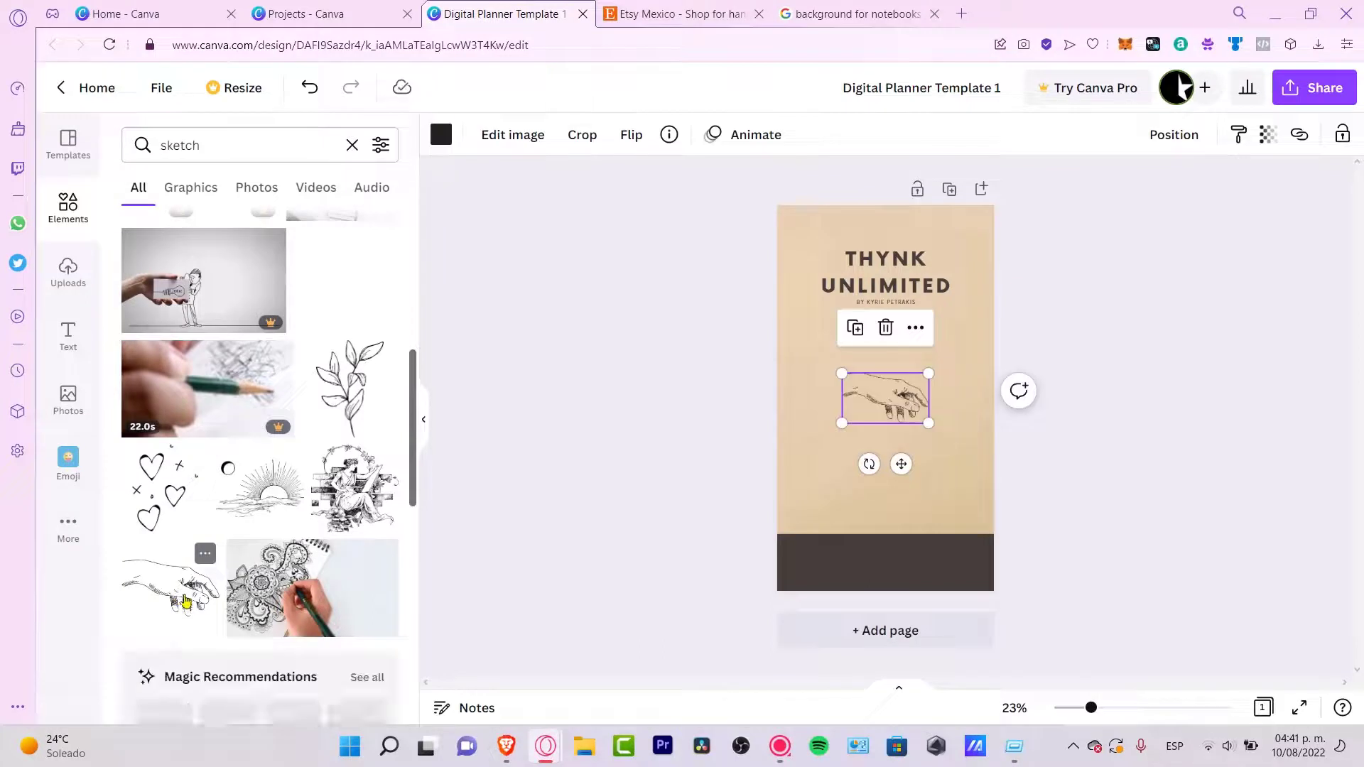
left_click_drag(885, 398, 842, 397)
left_click_drag(798, 373, 777, 359)
key("ctrl+d")
left_click_drag(910, 519, 901, 327)
left_click_drag(916, 444, 946, 422)
left_click(1052, 419)
Replace the cover title with "MY DIGITAL PLANNER".
double_click(917, 281)
type("MY ")
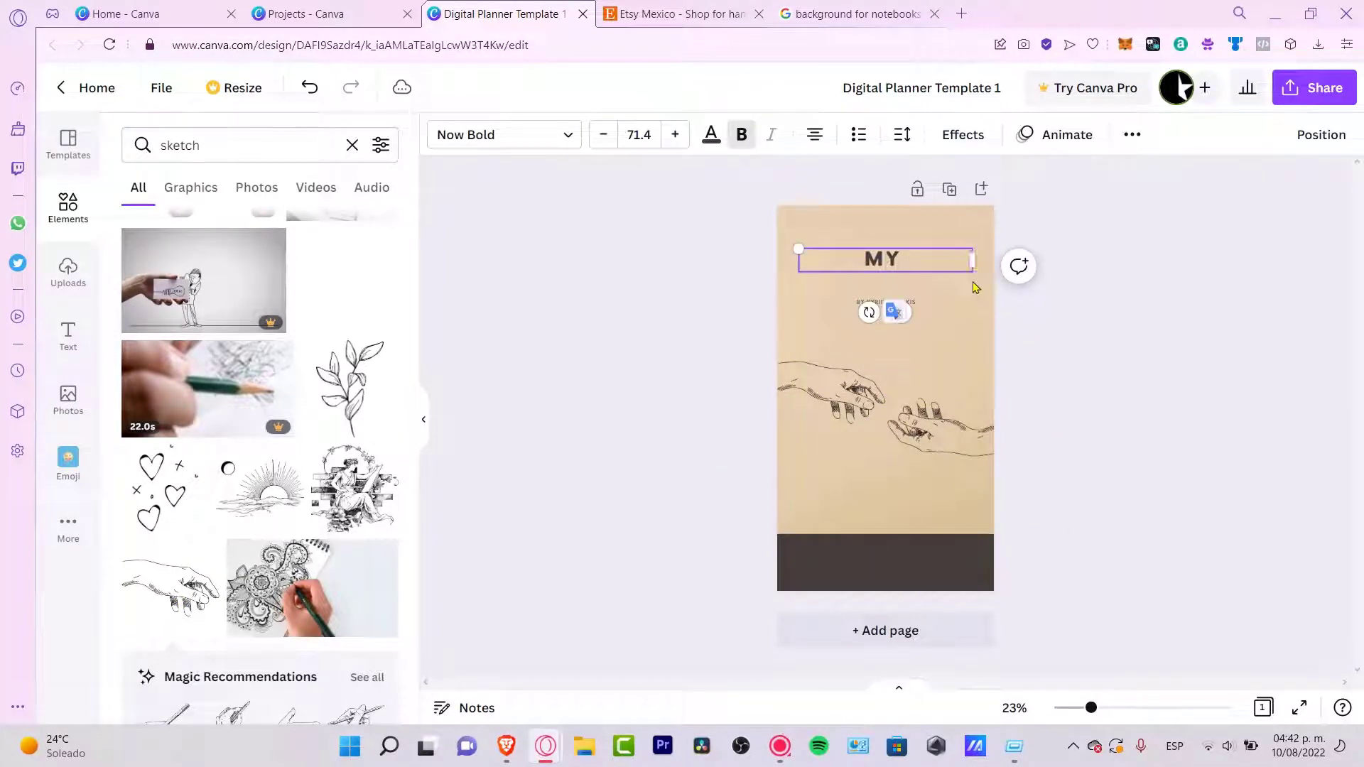
type(" DIGITAL PLANNER")
key("Escape")
Try several fonts on the cover title and set it in thin Alegreya Sans SC.
left_click(213, 310)
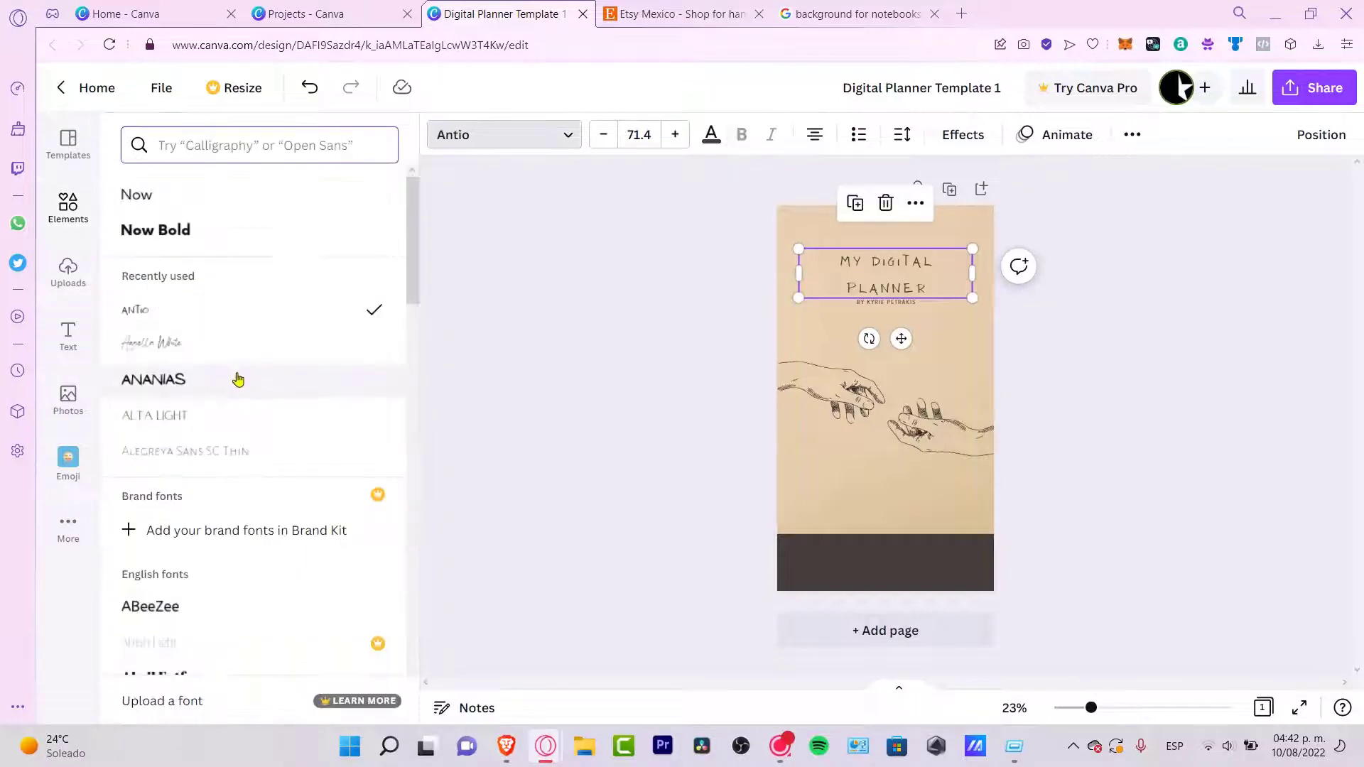
left_click(237, 377)
scroll(255, 355, "down", 5)
left_click(263, 328)
scroll(298, 391, "down", 17)
left_click(241, 341)
left_click(904, 304)
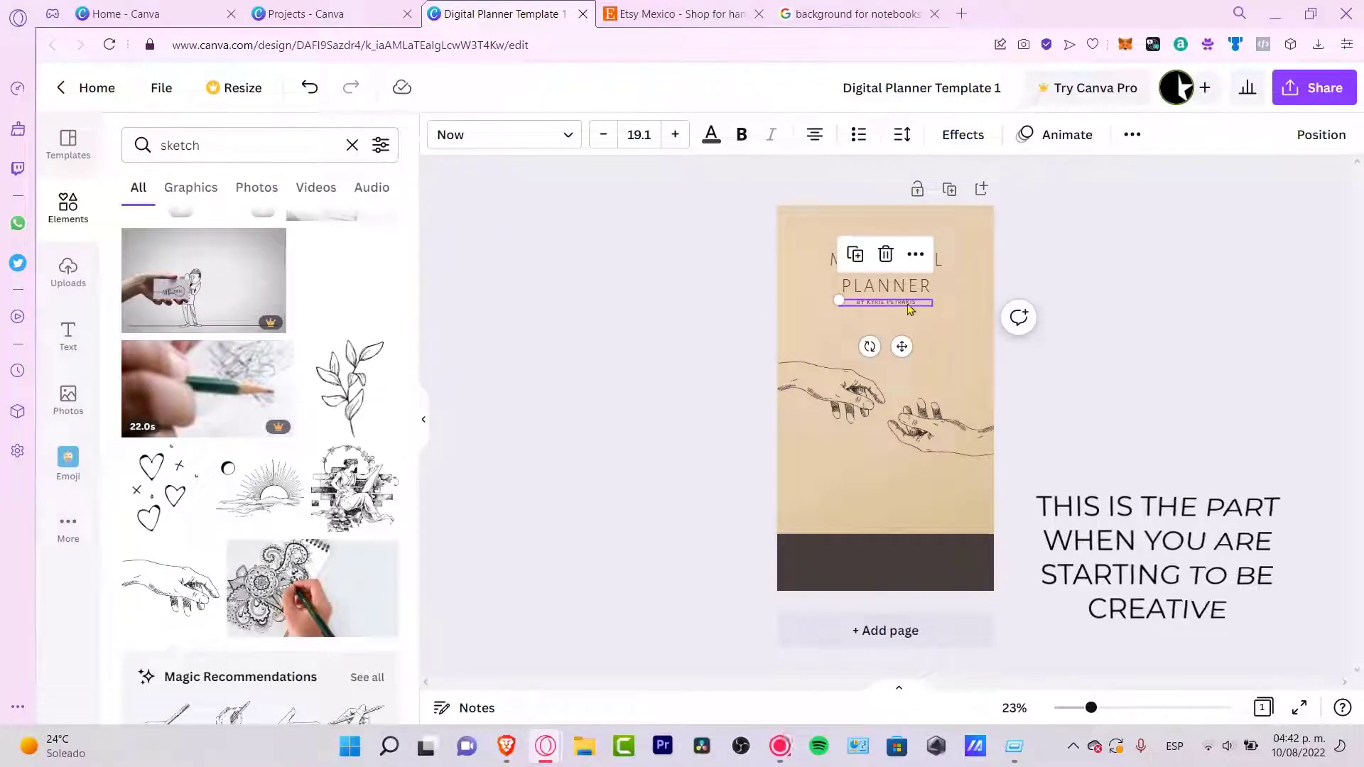
left_click(962, 488)
Extend the dark bar at the foot of the cover slightly upward and recolour it a muted dusty pink.
left_click(951, 568)
left_click_drag(878, 566, 897, 557)
left_click(535, 134)
left_click(331, 227)
left_click(187, 532)
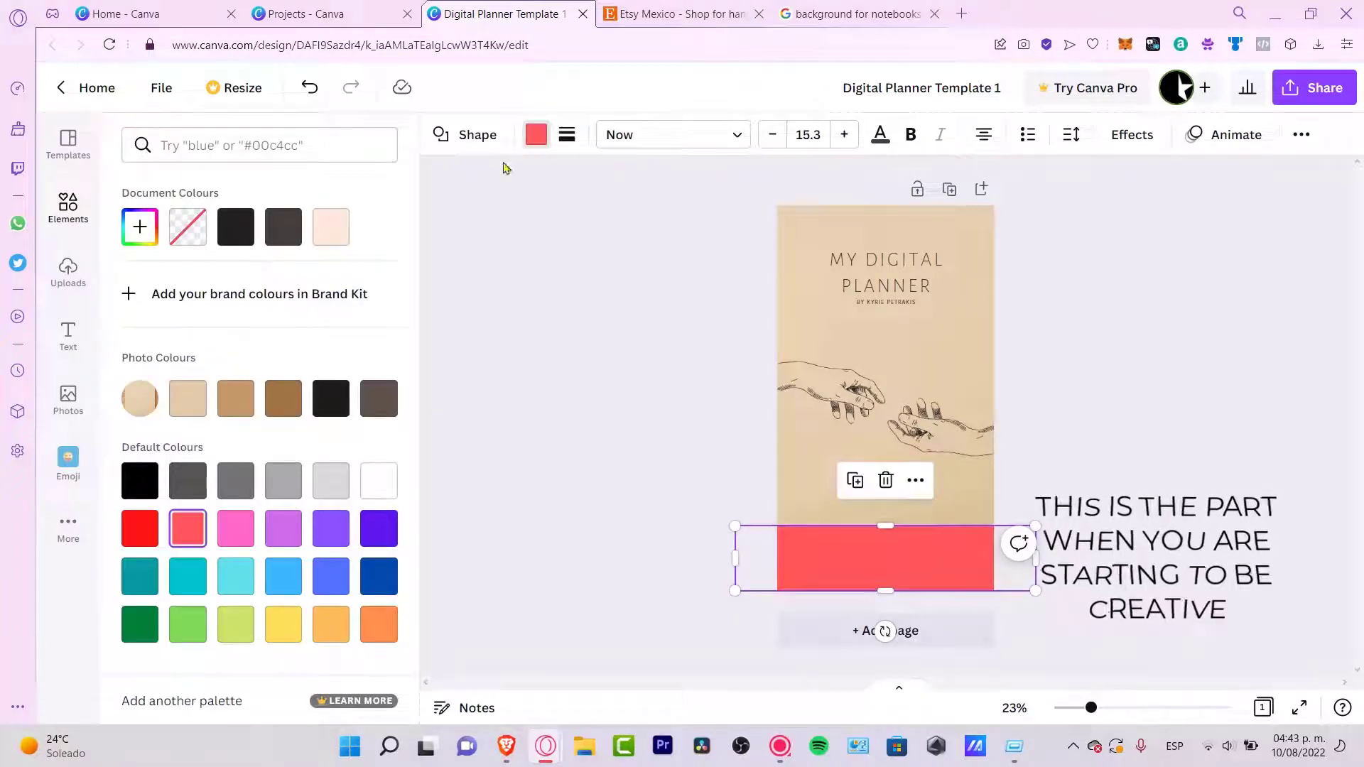
left_click(139, 227)
mouse_move(292, 272)
left_mouse_down()
mouse_move(244, 295)
mouse_move(323, 292)
left_mouse_up()
left_click(938, 364)
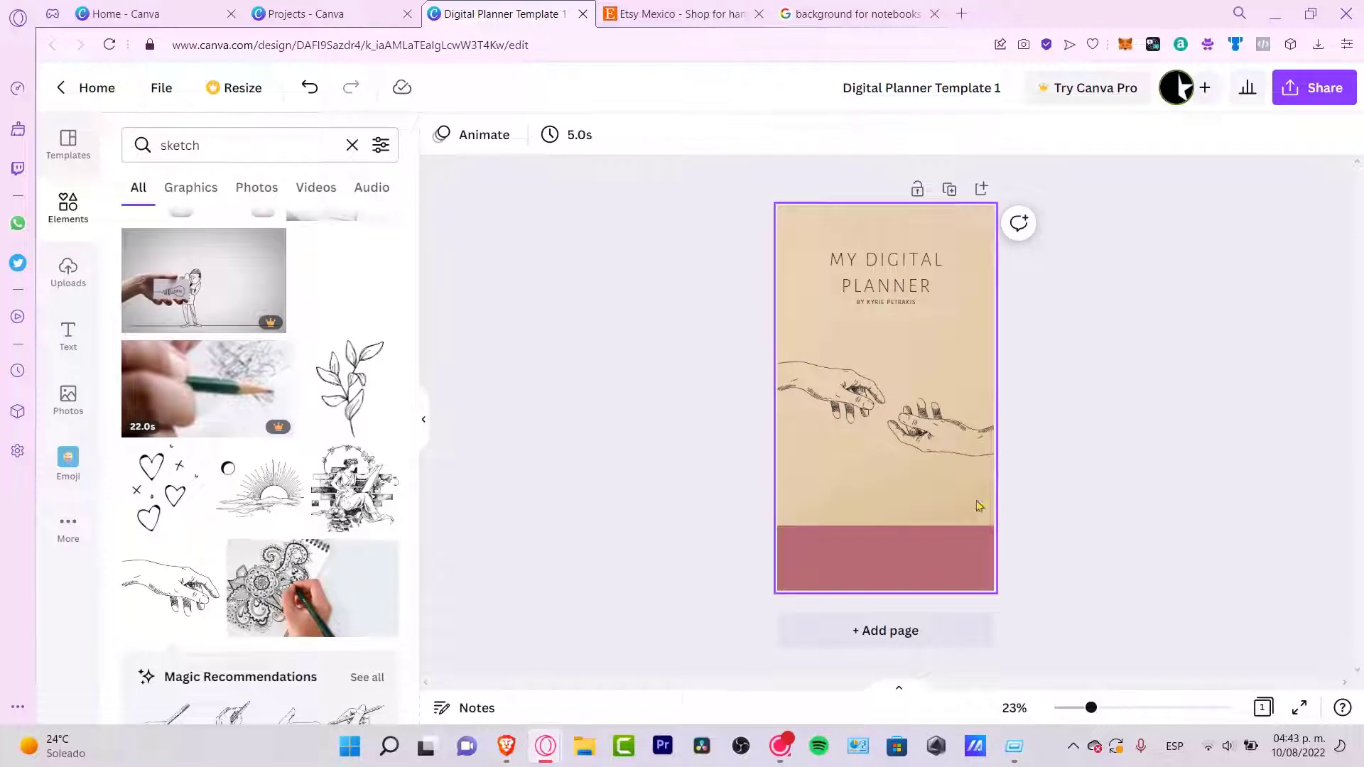
Add a second page and copy the cover's brown paper background onto it.
left_click(946, 623)
scroll(1124, 381, "up", 5)
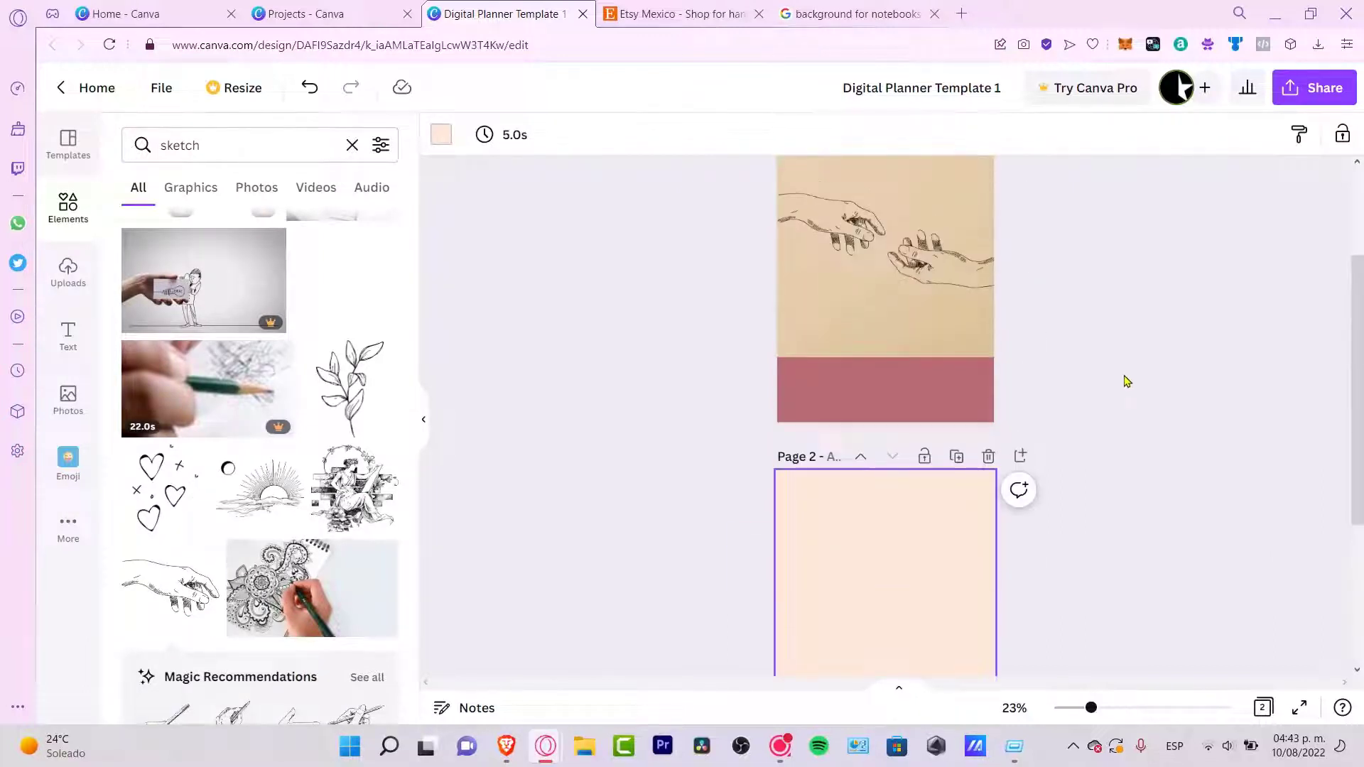
left_click(986, 347)
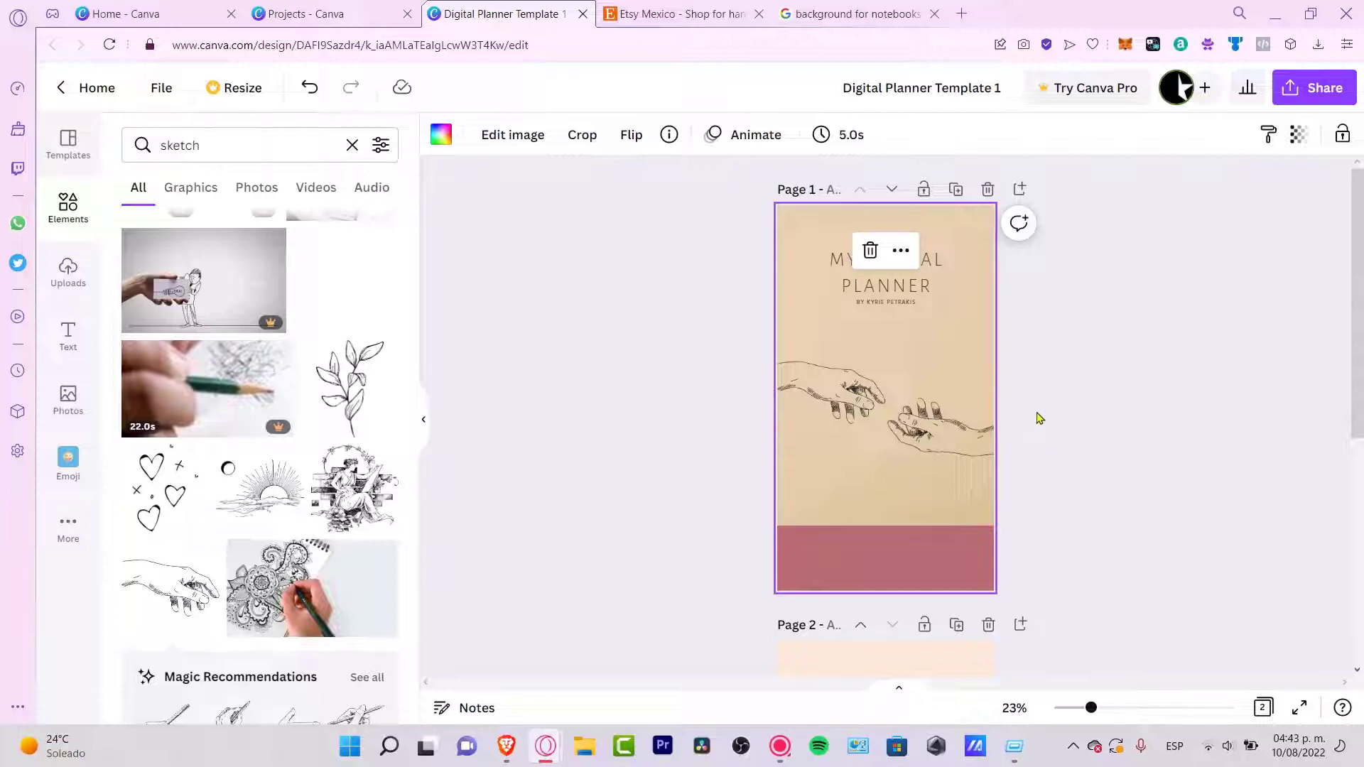
scroll(1038, 417, "down", 5)
left_click(951, 492)
key("ctrl+v")
left_click(1167, 497)
scroll(1162, 456, "up", 3)
scroll(1159, 456, "up", 2)
scroll(1158, 456, "down", 5)
scroll(1096, 417, "up", 4)
Copy the dusty pink bar from the cover to the foot of page 2.
left_click(935, 387)
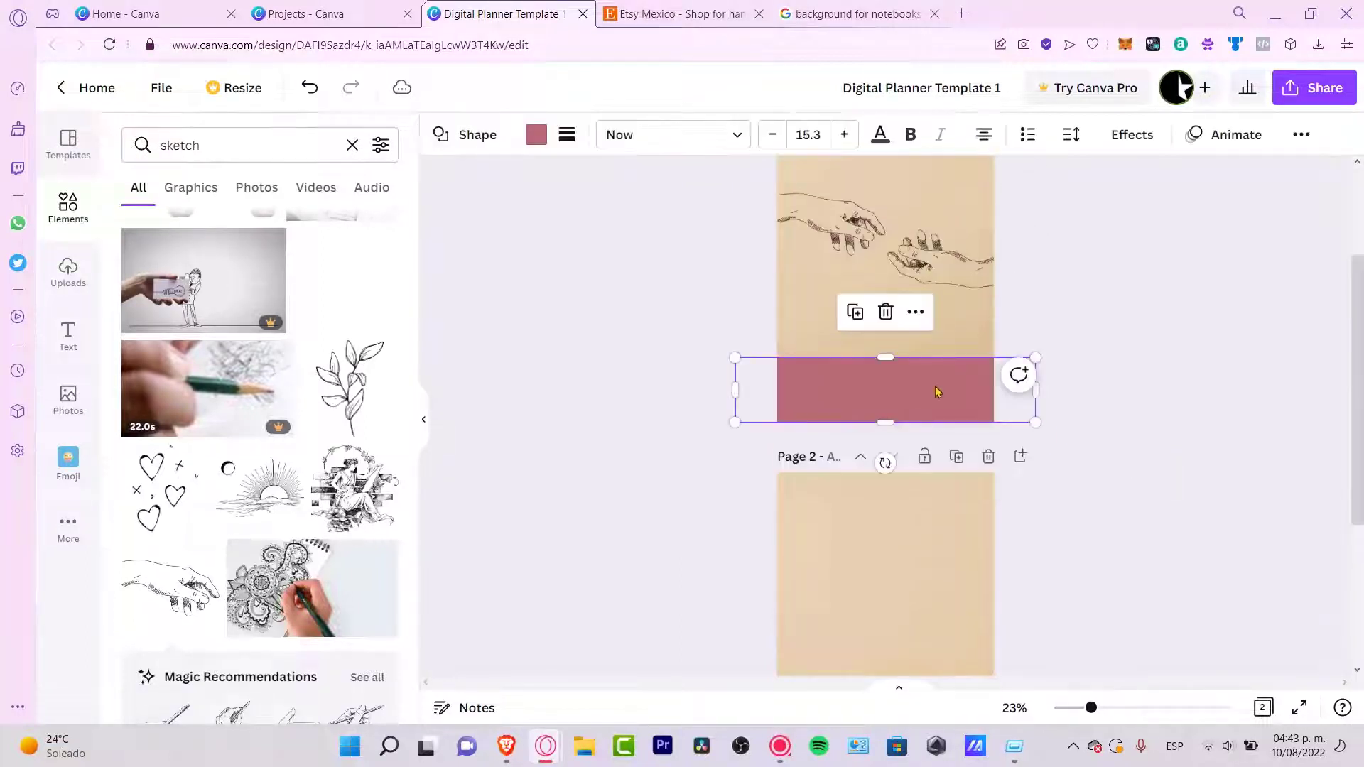
scroll(1166, 548, "up", 3)
scroll(1056, 497, "down", 1)
scroll(1054, 547, "down", 5)
key("ctrl+v")
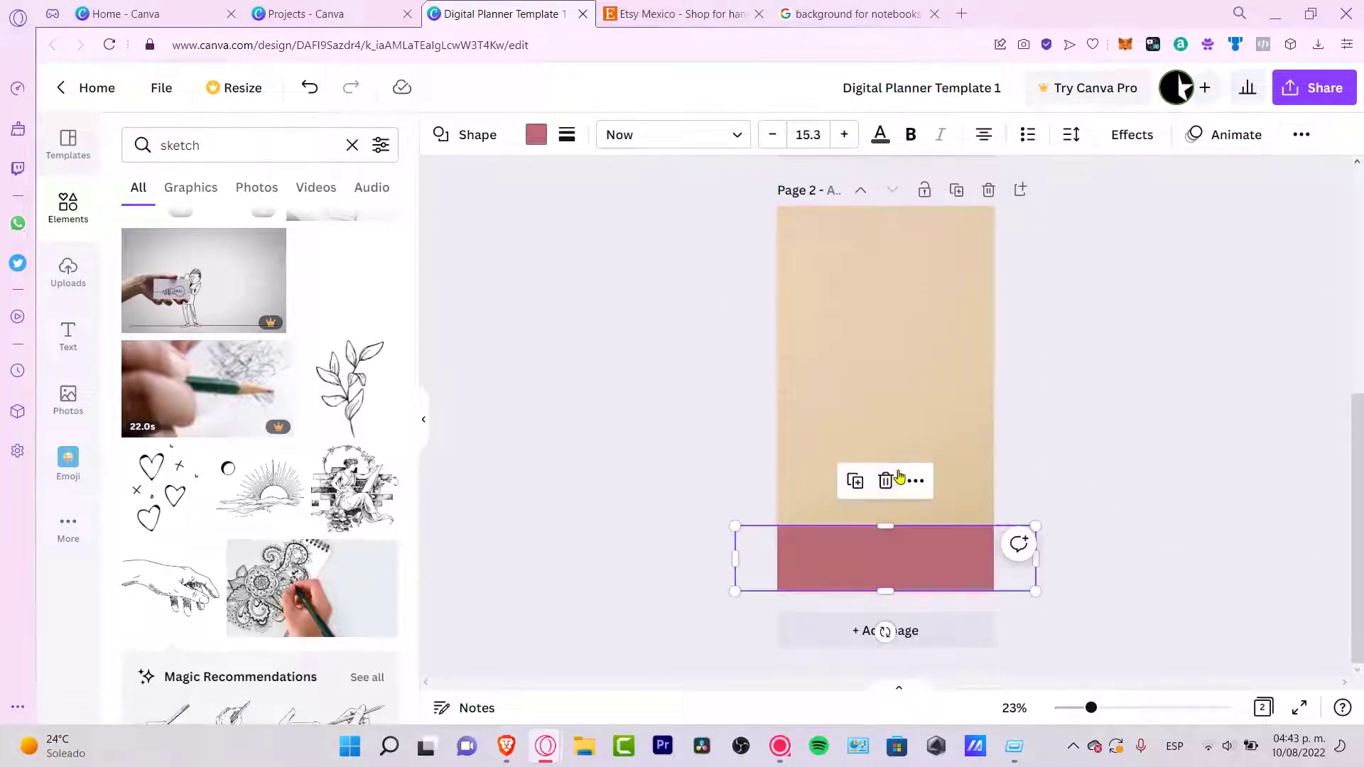
left_click(1090, 471)
scroll(1062, 493, "up", 5)
scroll(1065, 497, "down", 5)
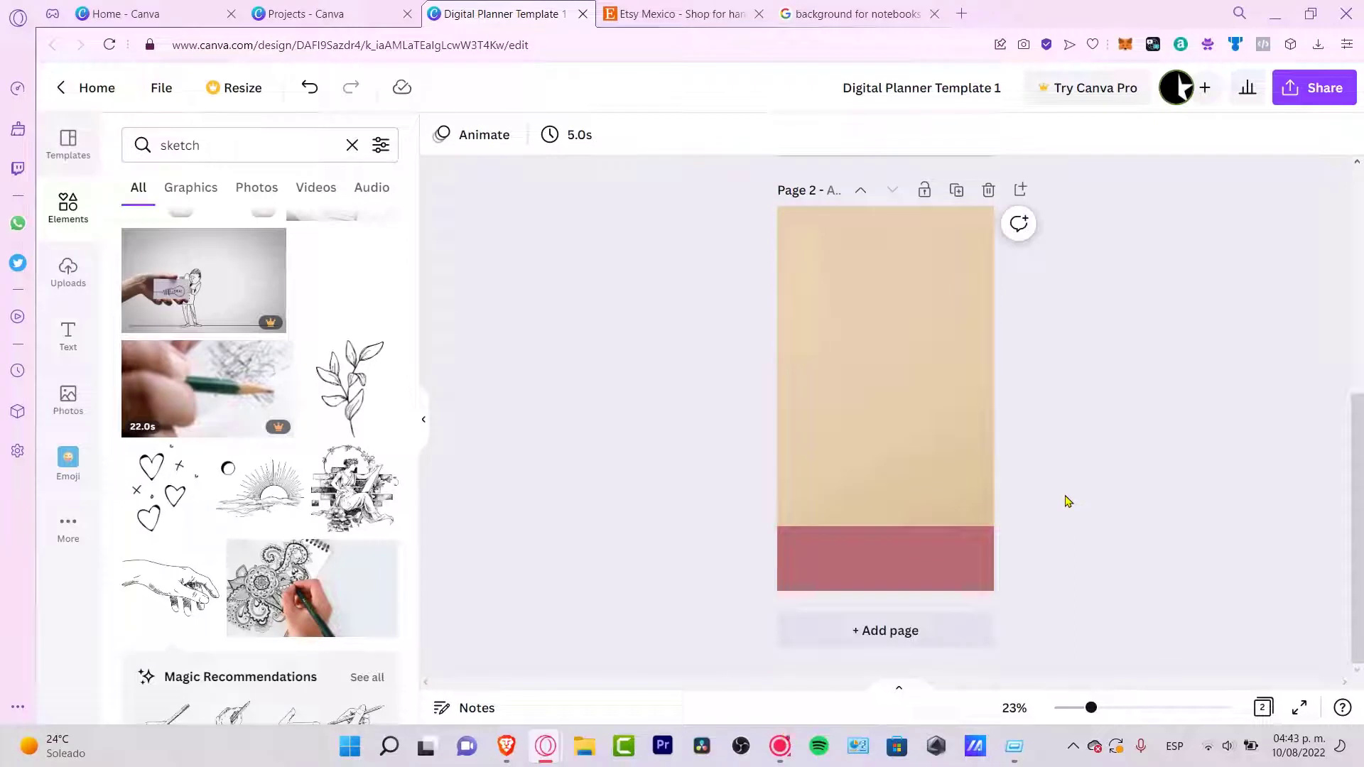
Lower the upper edge of the pink bar on page 2 slightly.
left_click(901, 534)
mouse_move(938, 563)
left_mouse_down()
mouse_move(929, 576)
mouse_move(963, 561)
left_mouse_up()
left_click(1205, 338)
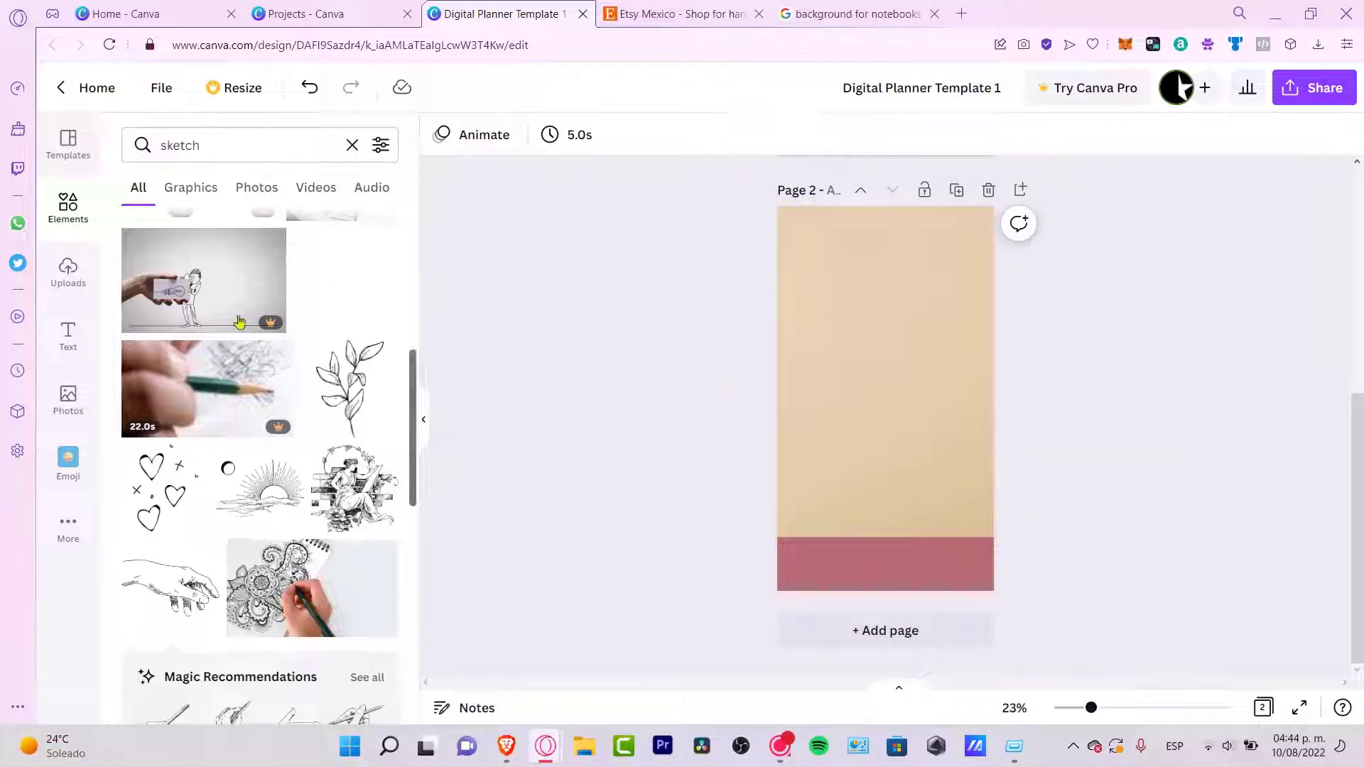
Copy the cover title text onto page 2.
left_click(84, 341)
scroll(1072, 319, "up", 5)
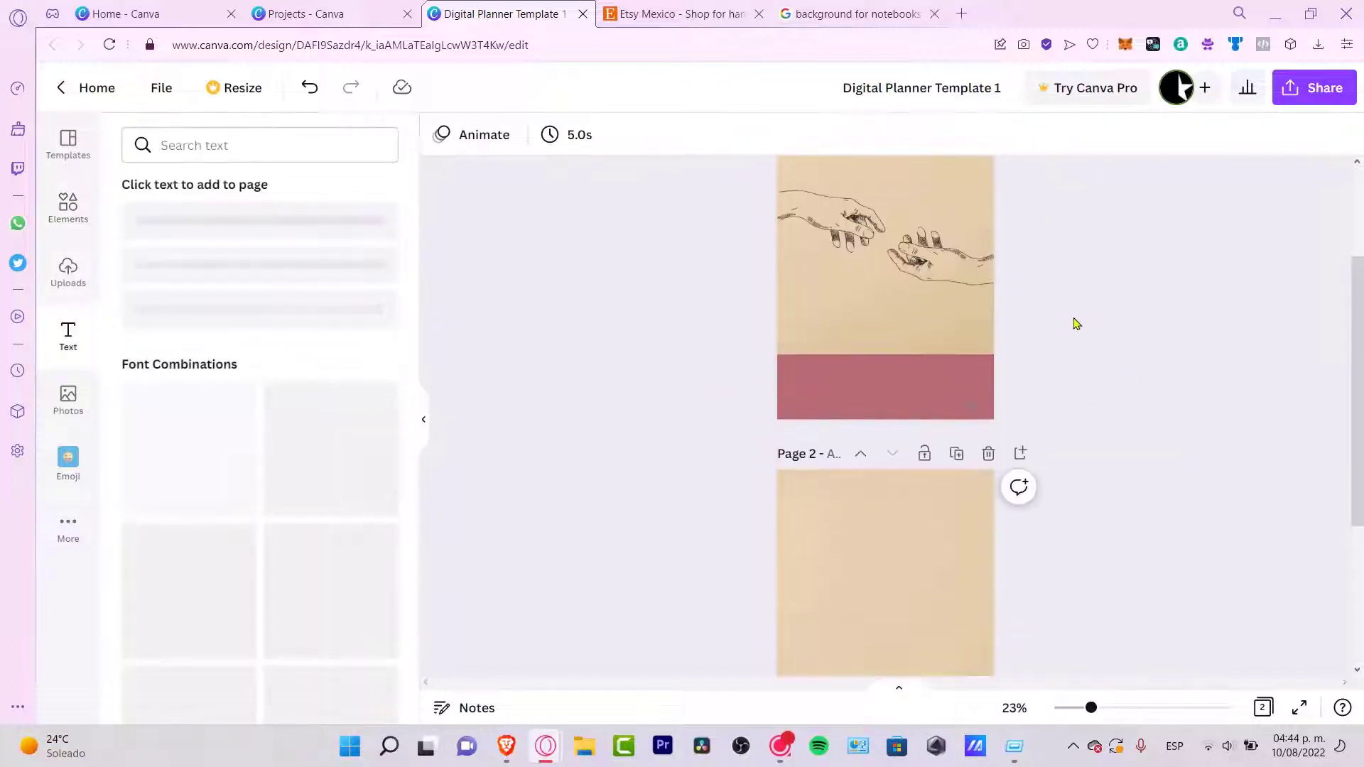
left_click(922, 282)
scroll(1083, 420, "down", 4)
left_click(896, 463)
key("ctrl+v")
scroll(1048, 483, "down", 2)
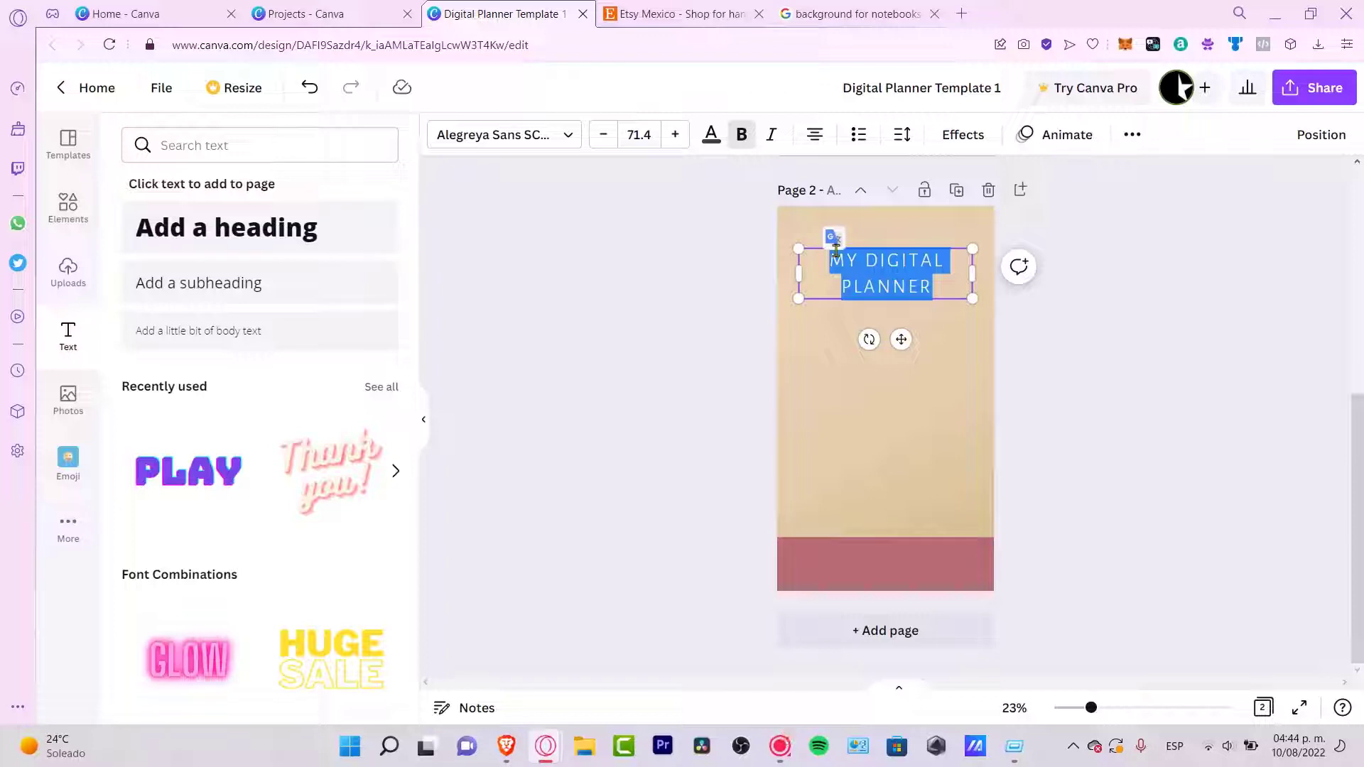
Change the page 2 heading to "WEEK 1" and place it slightly higher on the page.
type("WEEK")
left_click(1137, 363)
left_click(912, 250)
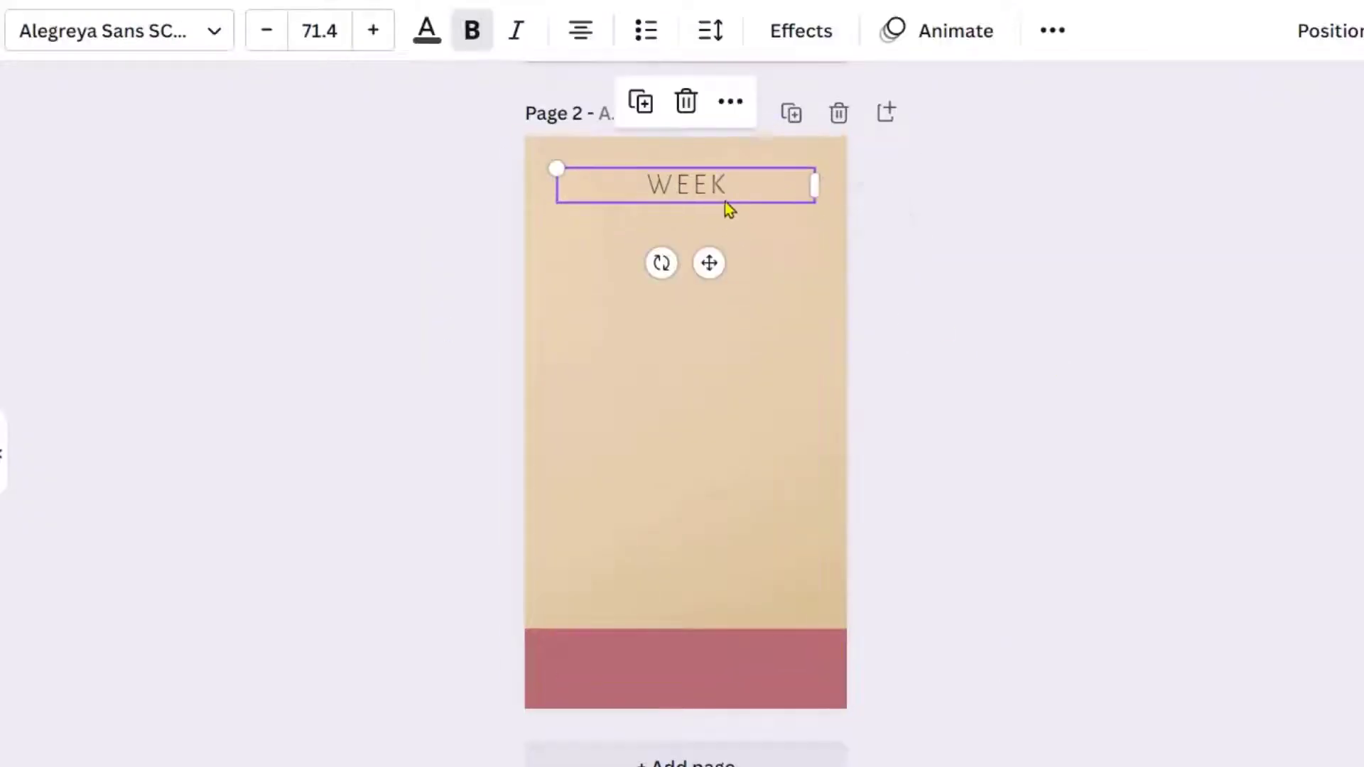
left_click(752, 185)
type("1")
left_click(712, 212)
left_click(714, 191)
Duplicate the "WEEK 1" heading, move the copy lower on page 2, and change its text to "MONDAY".
key("ctrl+d")
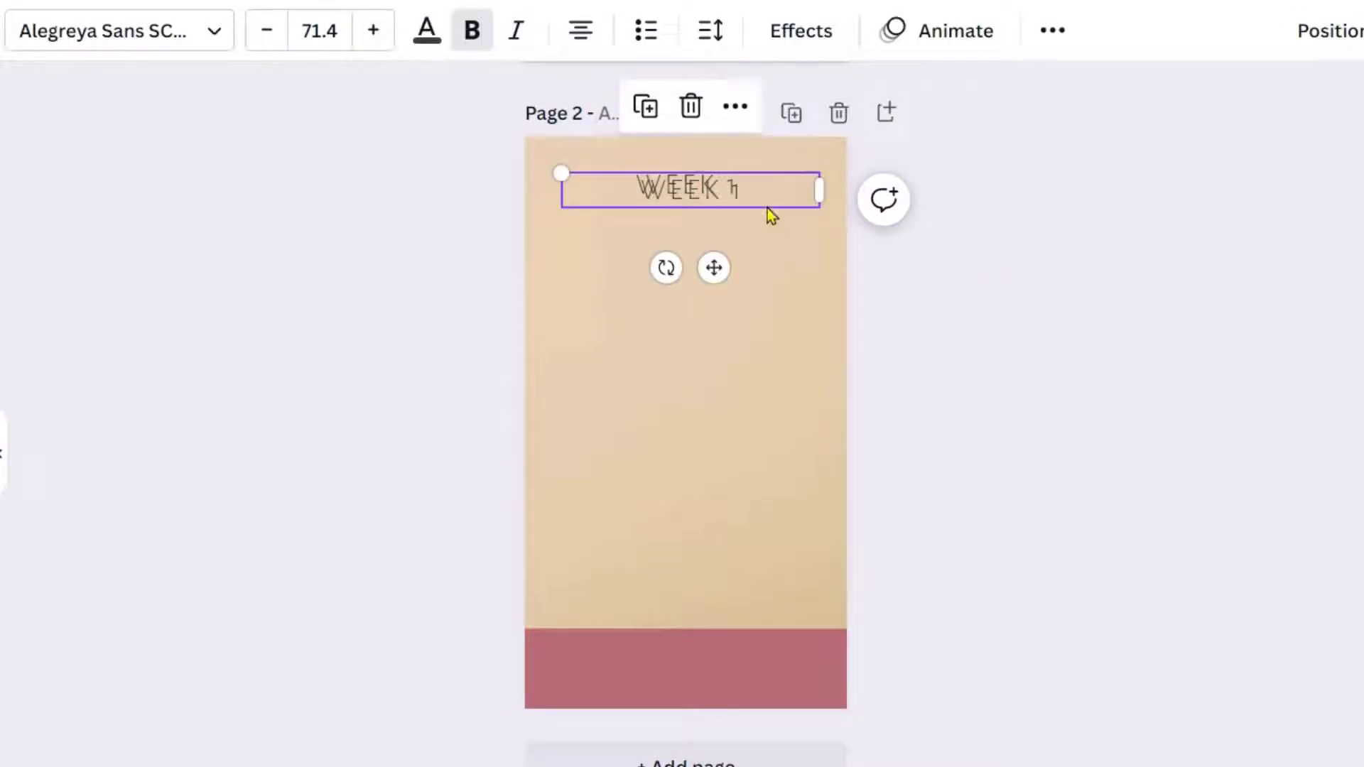
left_click_drag(767, 219, 725, 317)
double_click(640, 320)
type("MONDAY")
Set the font size of the "MONDAY" label to 50.
left_click(320, 32)
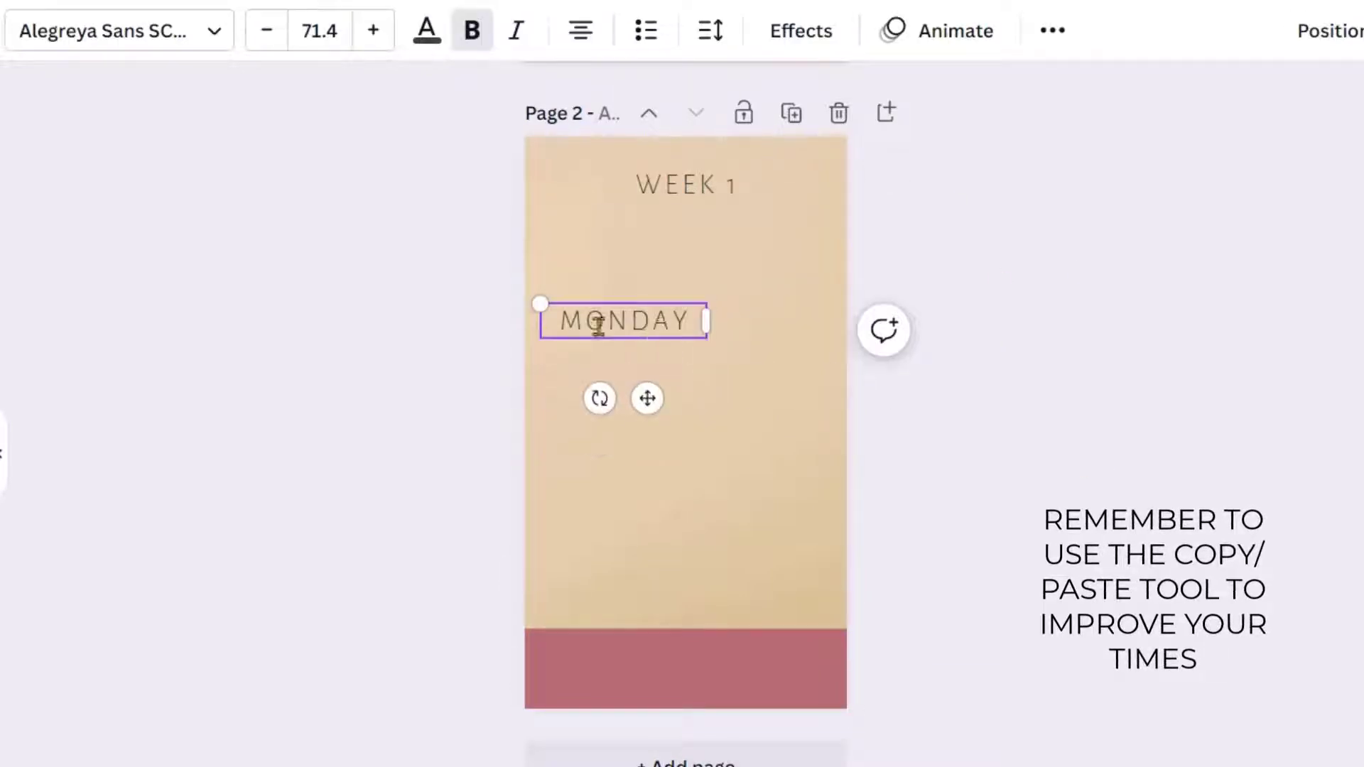
type("60")
left_click(689, 356)
left_click(625, 318)
left_click(306, 29)
type("50")
left_click(560, 257)
Duplicate the "MONDAY" label into a right-hand column on the same row and change the copy to "TUESDAY".
left_click(666, 321)
key("ctrl+d")
left_click_drag(666, 322, 809, 323)
left_click_drag(625, 318, 610, 318)
double_click(814, 315)
type("TUESD")
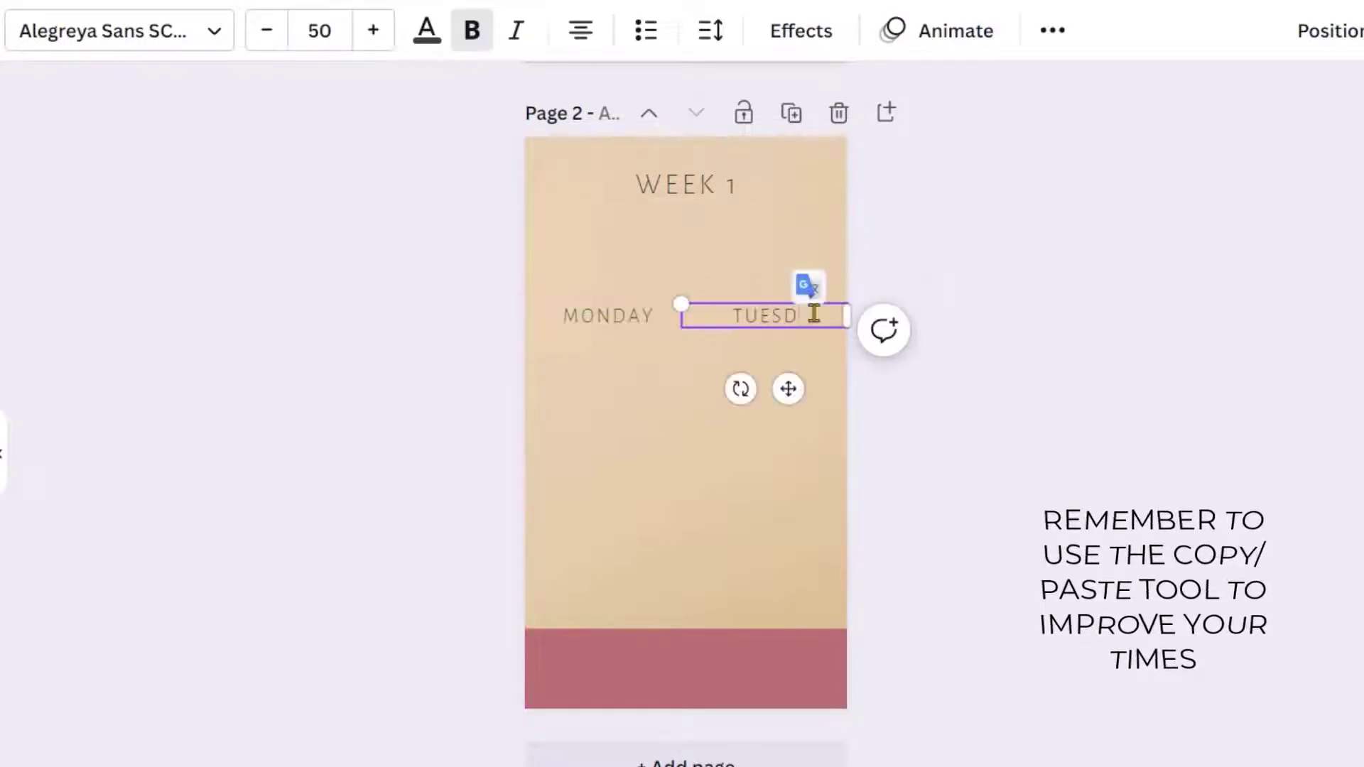
type("AY")
left_click(965, 490)
Copy the "TUESDAY" label, place the copy below "MONDAY", and change it to "WEDNESDAY".
left_click(777, 317)
key("ctrl+c")
key("ctrl+v")
left_click_drag(777, 317, 645, 374)
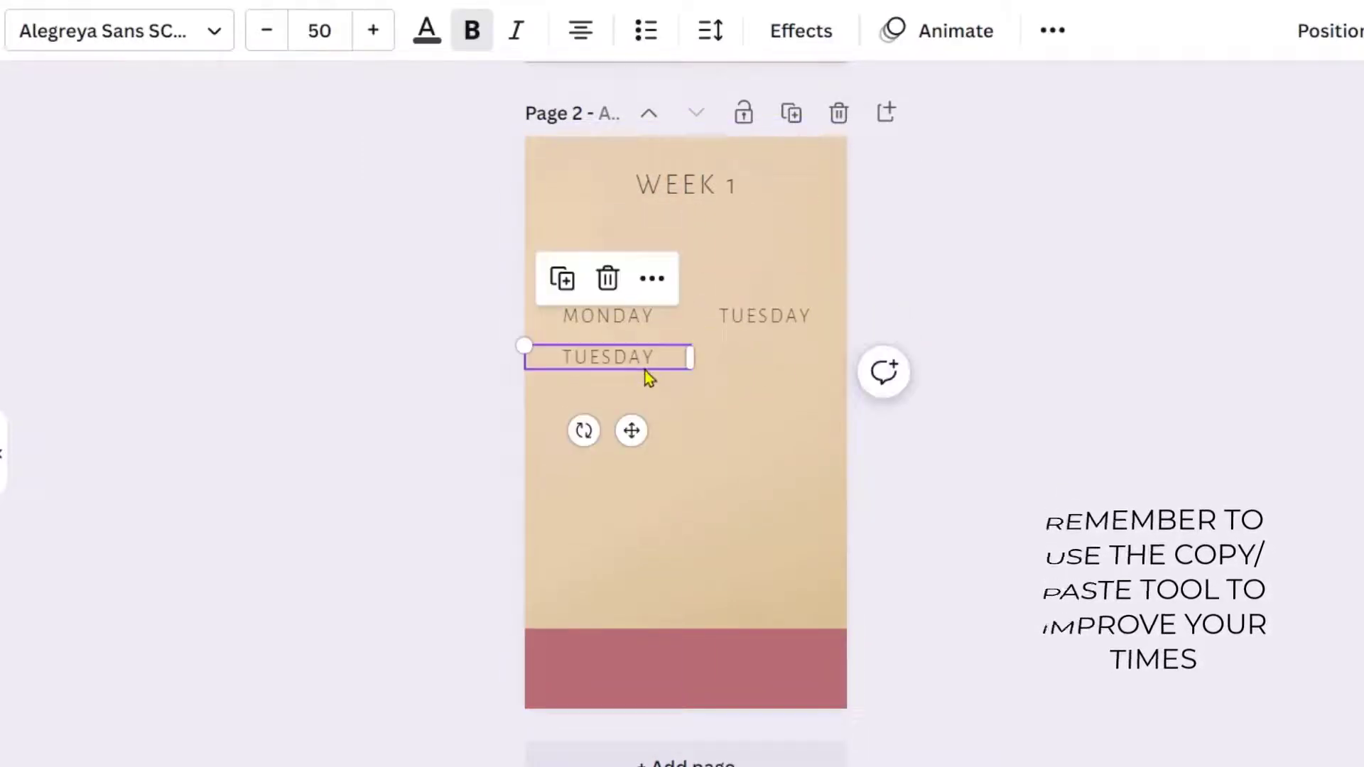
double_click(645, 363)
type("WEDNESDAY")
left_click(788, 399)
Place another copy of the "TUESDAY" label directly below it and change the text to "THURSDAY".
left_click(765, 316)
key("ctrl+c")
key("ctrl+v")
left_click_drag(764, 317, 739, 375)
double_click(769, 352)
type("THUR")
Place a copy of the "TUESDAY" label below "WEDNESDAY" and change its text to "FRIDAY".
left_click(769, 319)
key("ctrl+c")
key("ctrl+v")
left_click_drag(770, 320, 603, 402)
double_click(609, 408)
type("FRIDAY")
left_click(685, 448)
Place a copy of the "TUESDAY" label below "THURSDAY" and change its text to "SATURDAY".
left_click(767, 317)
key("ctrl+c")
key("ctrl+v")
left_click_drag(771, 321, 767, 441)
double_click(766, 443)
type("SATURDA")
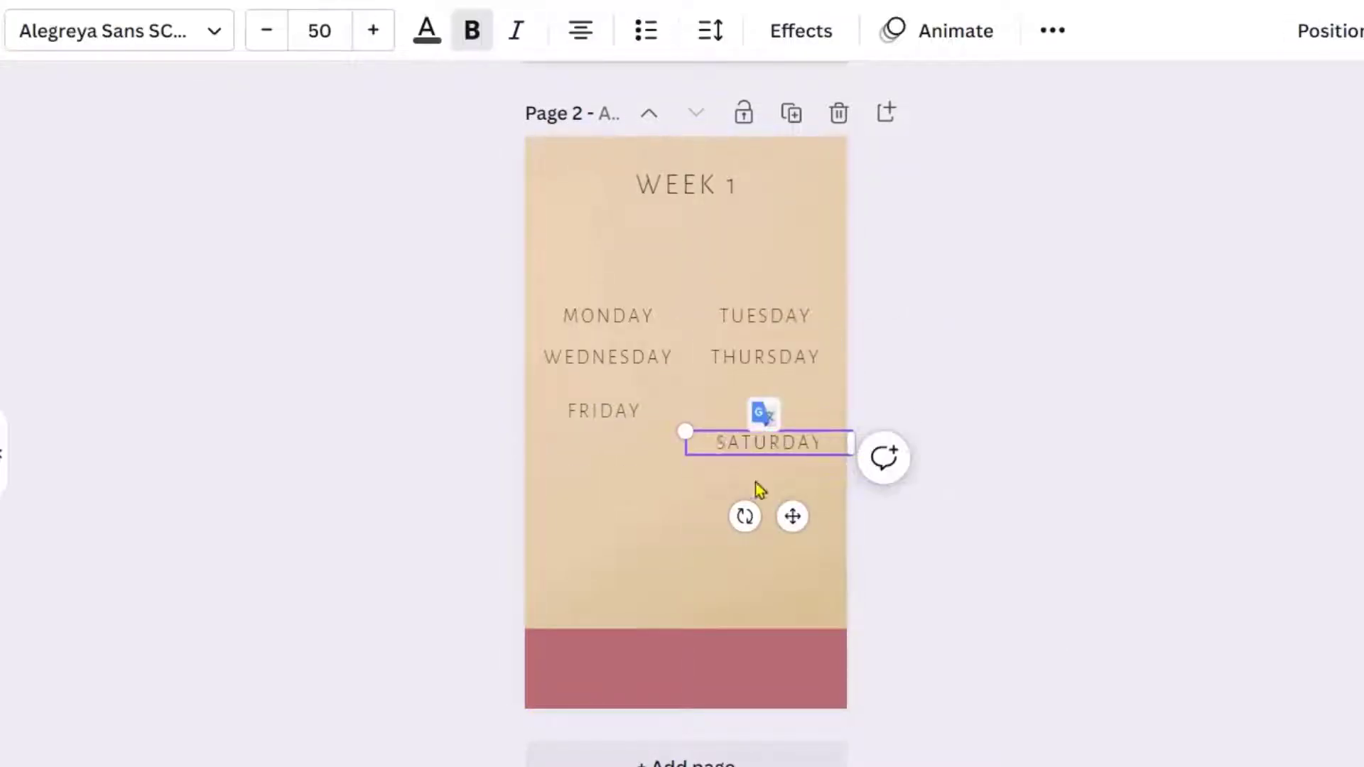
type("Y")
left_click(752, 391)
Add a copy of the "TUESDAY" label centred below the other days and change its text to "SUNDAY".
left_click(762, 317)
key("ctrl+c")
key("ctrl+v")
double_click(743, 506)
left_click_drag(761, 320, 737, 545)
key("BackSpace")
left_click(822, 540)
Move the Wednesday, Thursday, Friday and Saturday labels down into aligned, evenly spaced rows beneath Monday and Tuesday.
left_click_drag(786, 443, 792, 498)
mouse_move(800, 500)
left_mouse_down()
mouse_move(787, 499)
mouse_move(791, 476)
left_mouse_up()
left_click(810, 533)
left_click_drag(637, 403, 642, 478)
left_click_drag(768, 357, 767, 396)
left_click_drag(643, 359, 644, 393)
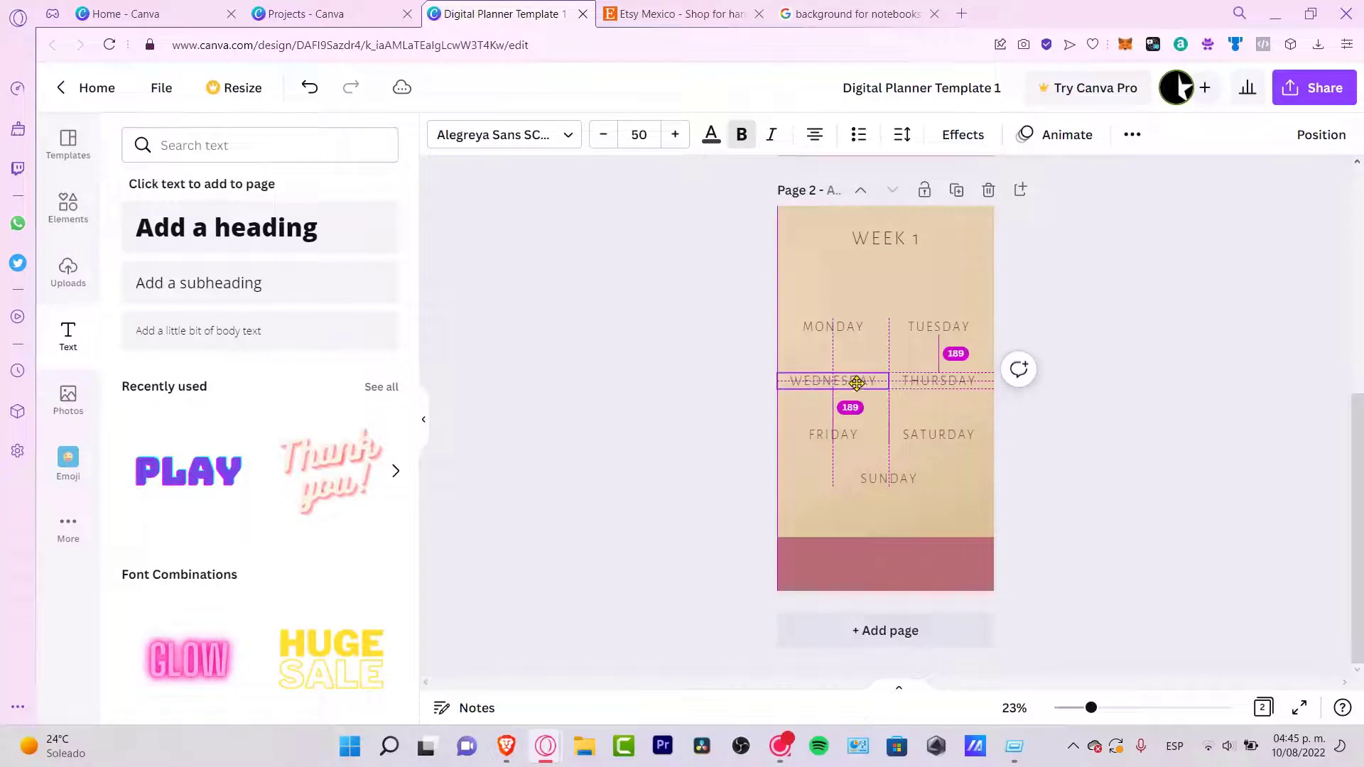
left_click_drag(859, 390, 858, 390)
left_click(1102, 405)
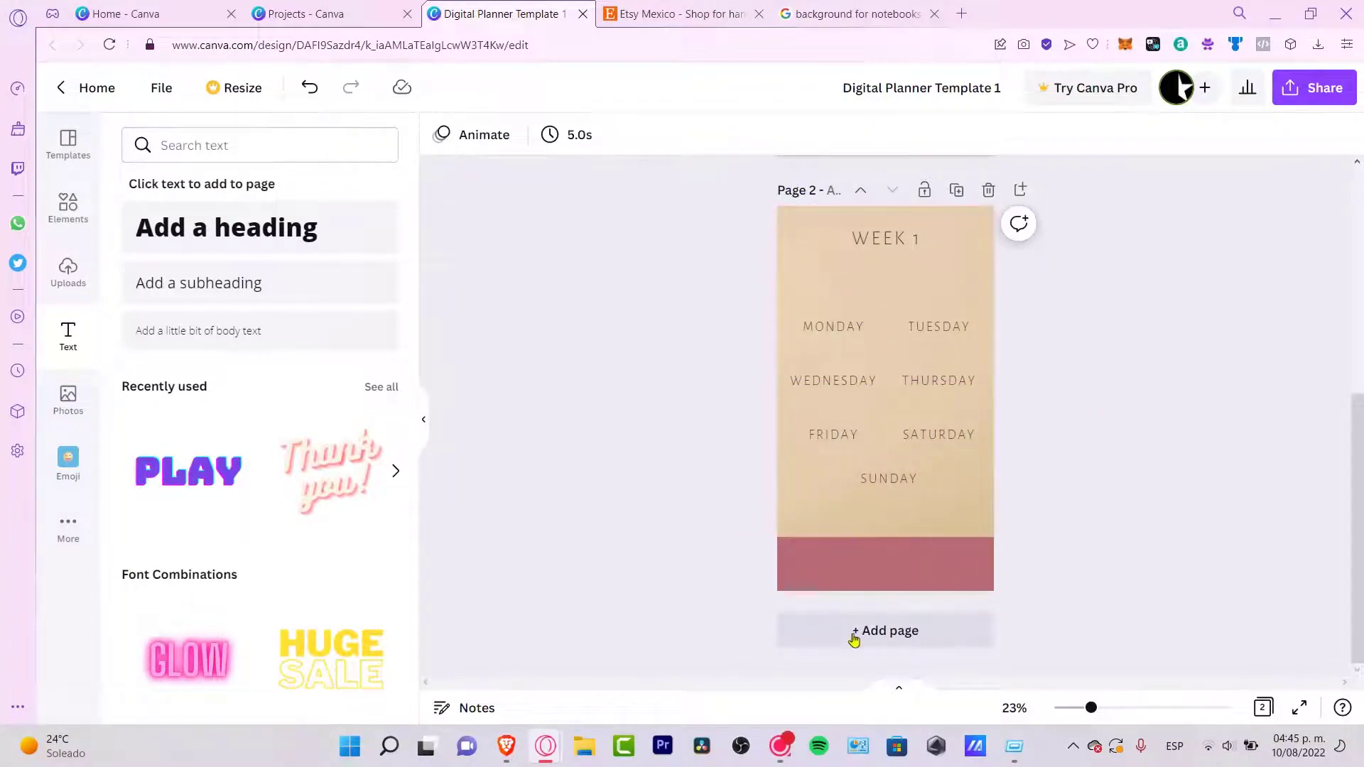
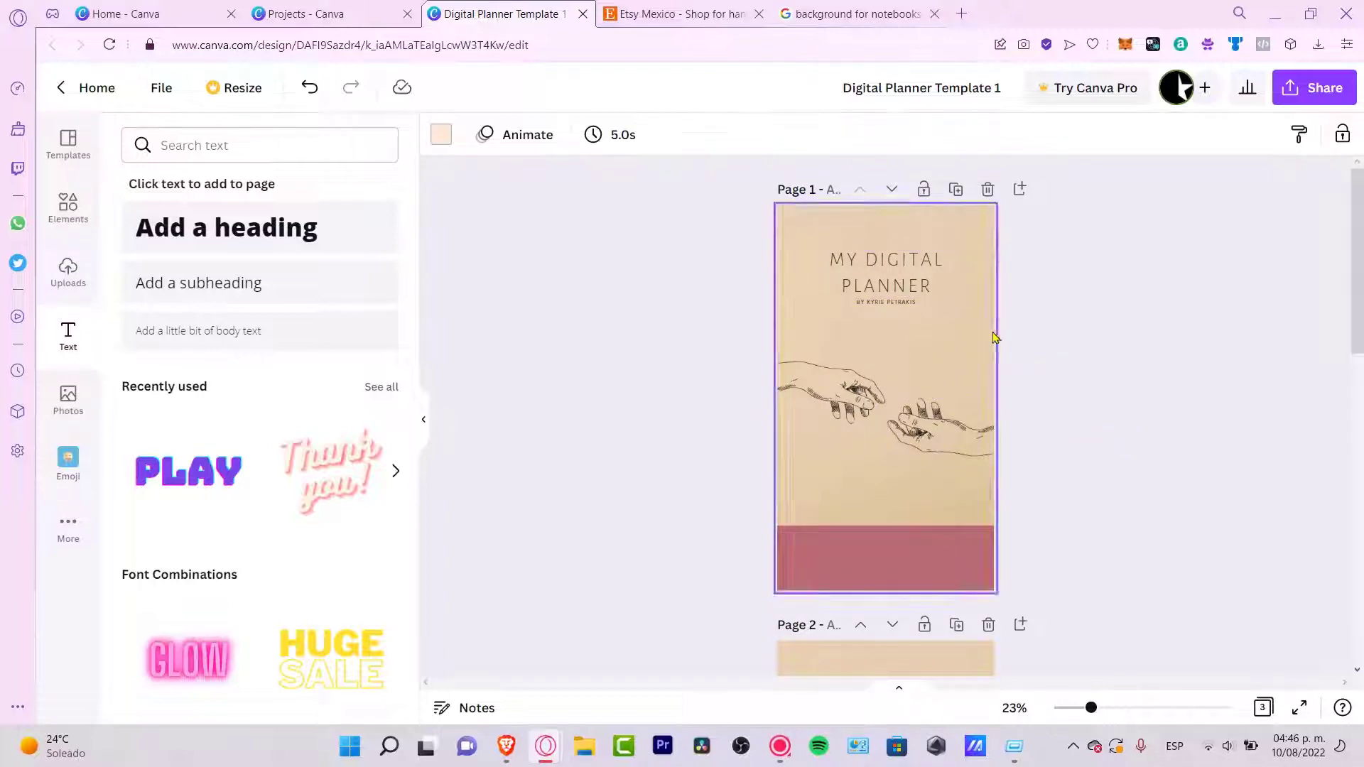
Try placing the uploaded spiral-ring image upright along the cover's left edge, enlarged to about 1,635 × 1,090 px and cropped to the rings.
left_click(68, 207)
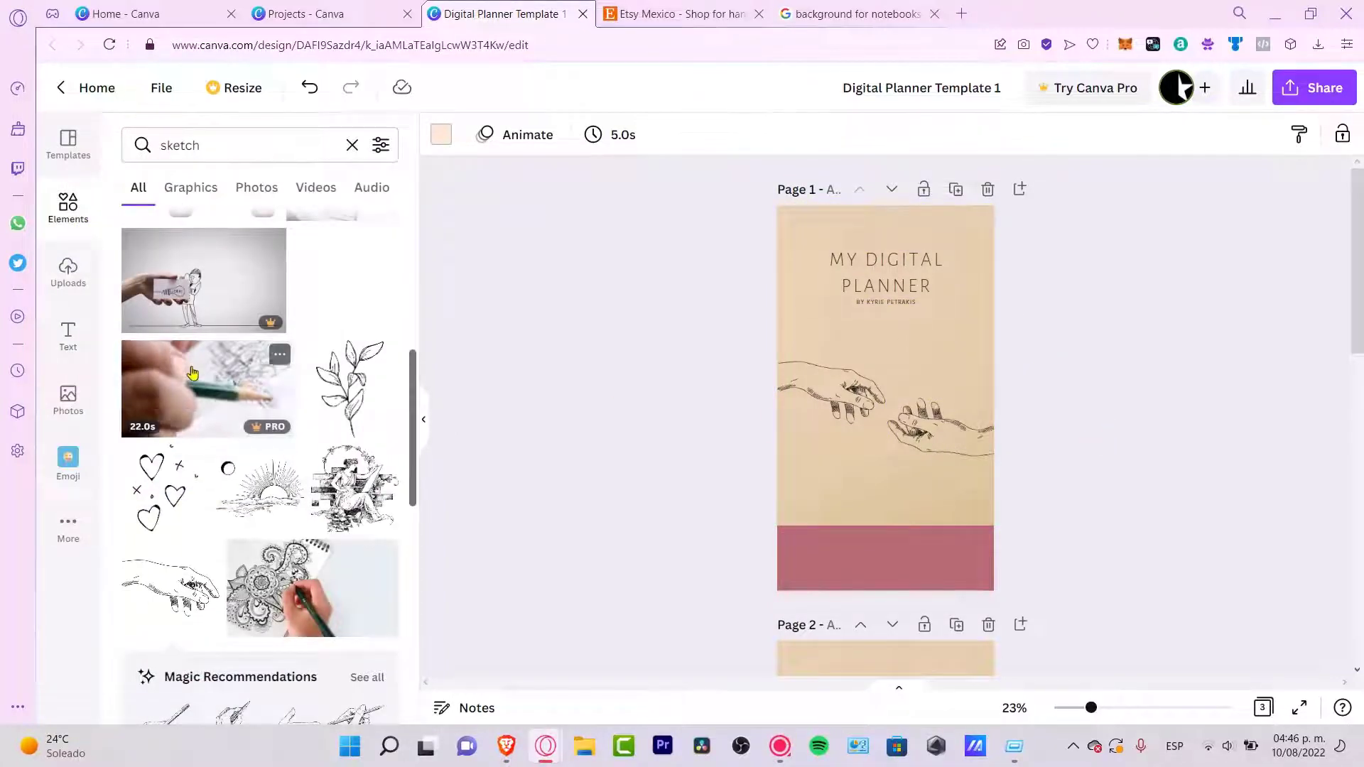
left_click(71, 274)
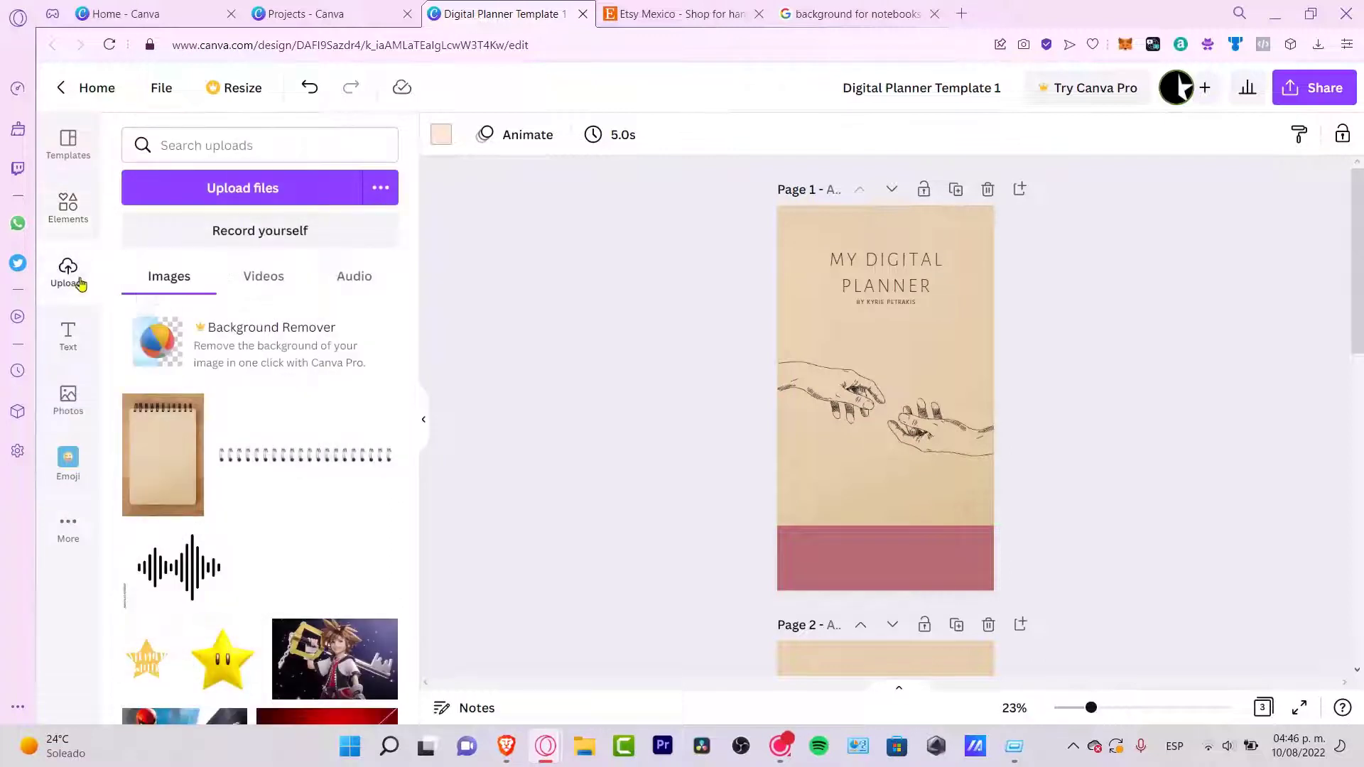
left_click(288, 463)
left_click_drag(817, 444, 867, 427)
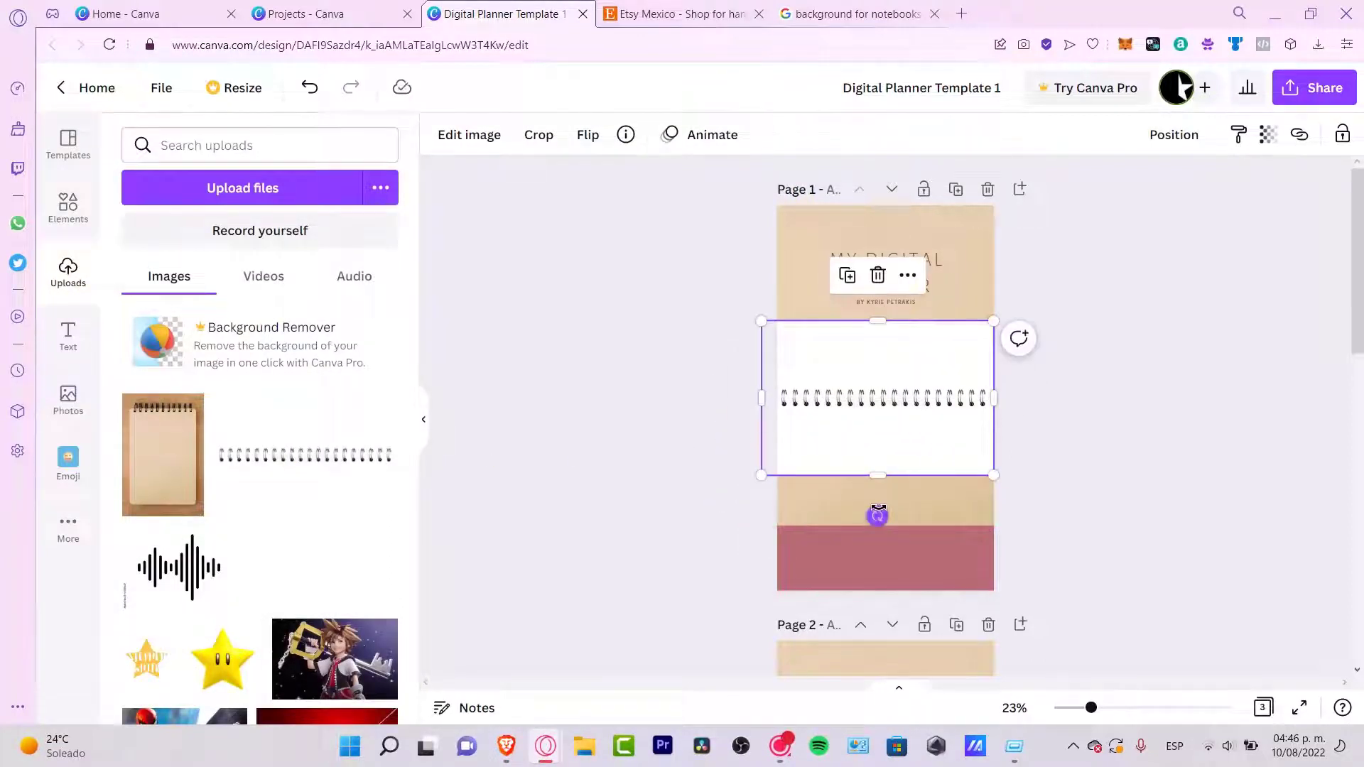
left_click_drag(878, 516, 807, 470)
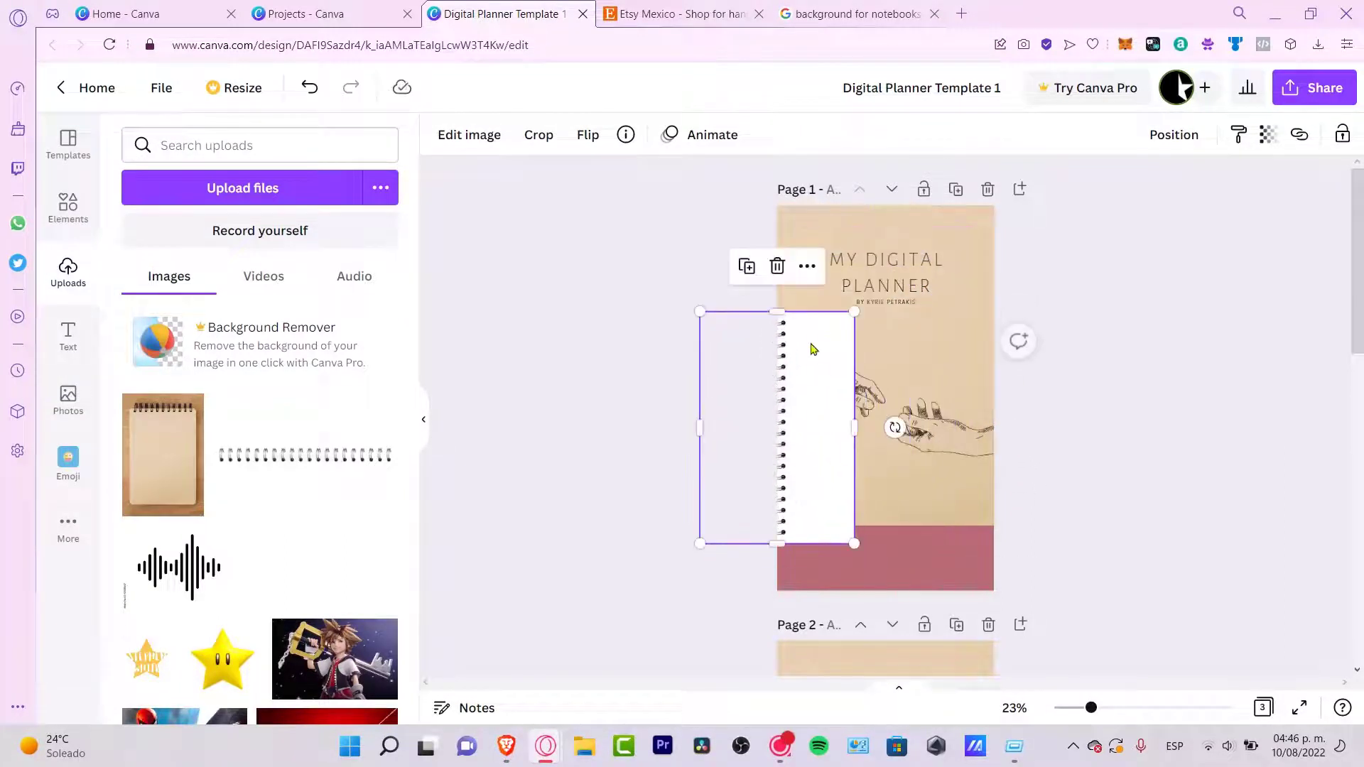
left_click_drag(853, 313, 919, 215)
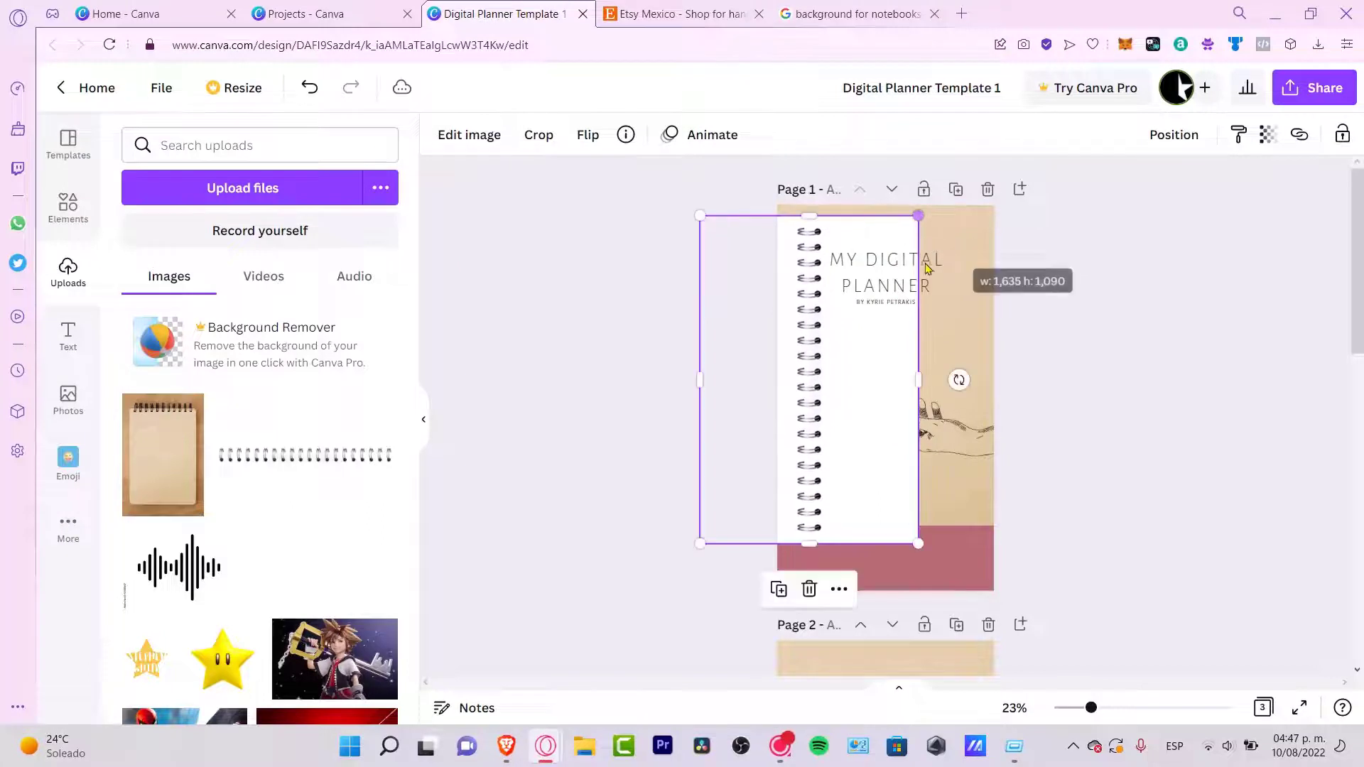
mouse_move(886, 383)
left_mouse_down()
mouse_move(862, 372)
mouse_move(883, 380)
left_mouse_up()
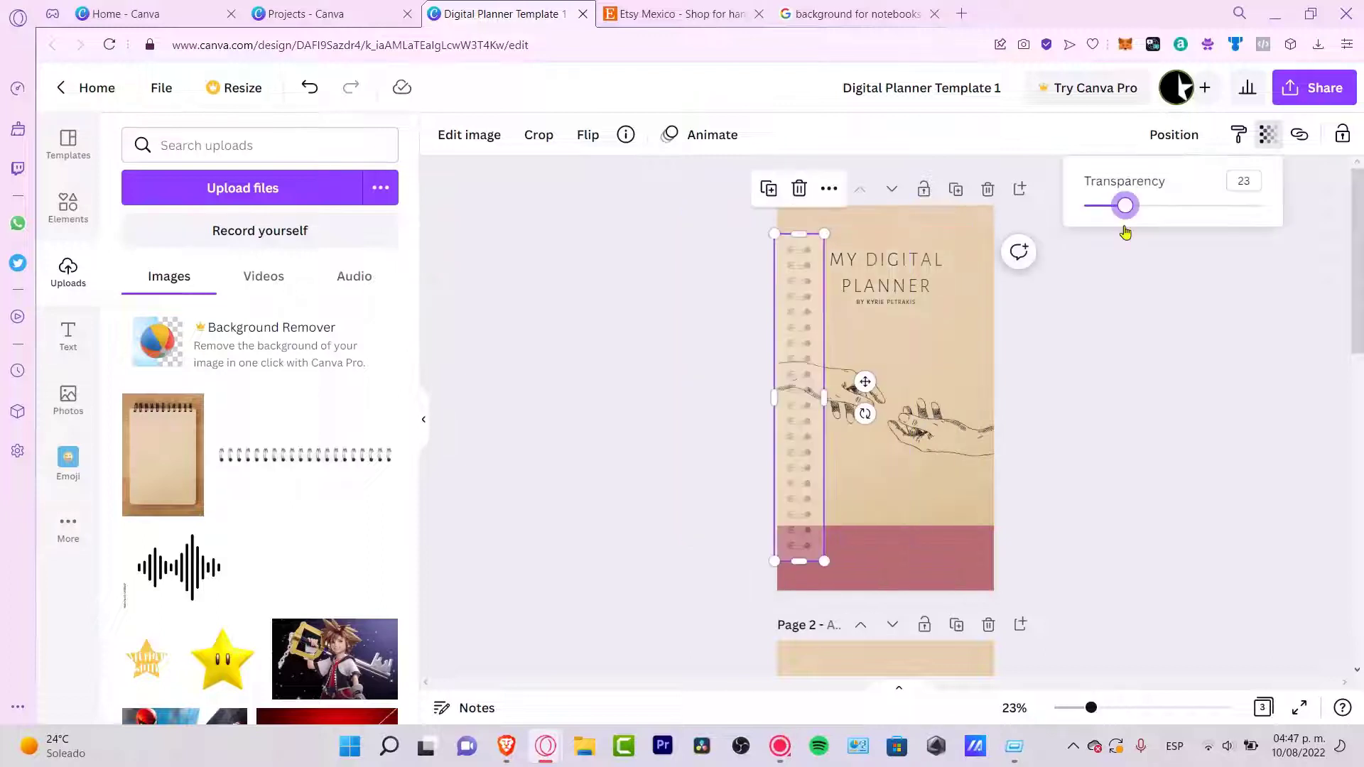
Set the spiral-ring image's transparency to 89 and browse the other uploaded images for a replacement.
left_click_drag(1134, 233, 1241, 243)
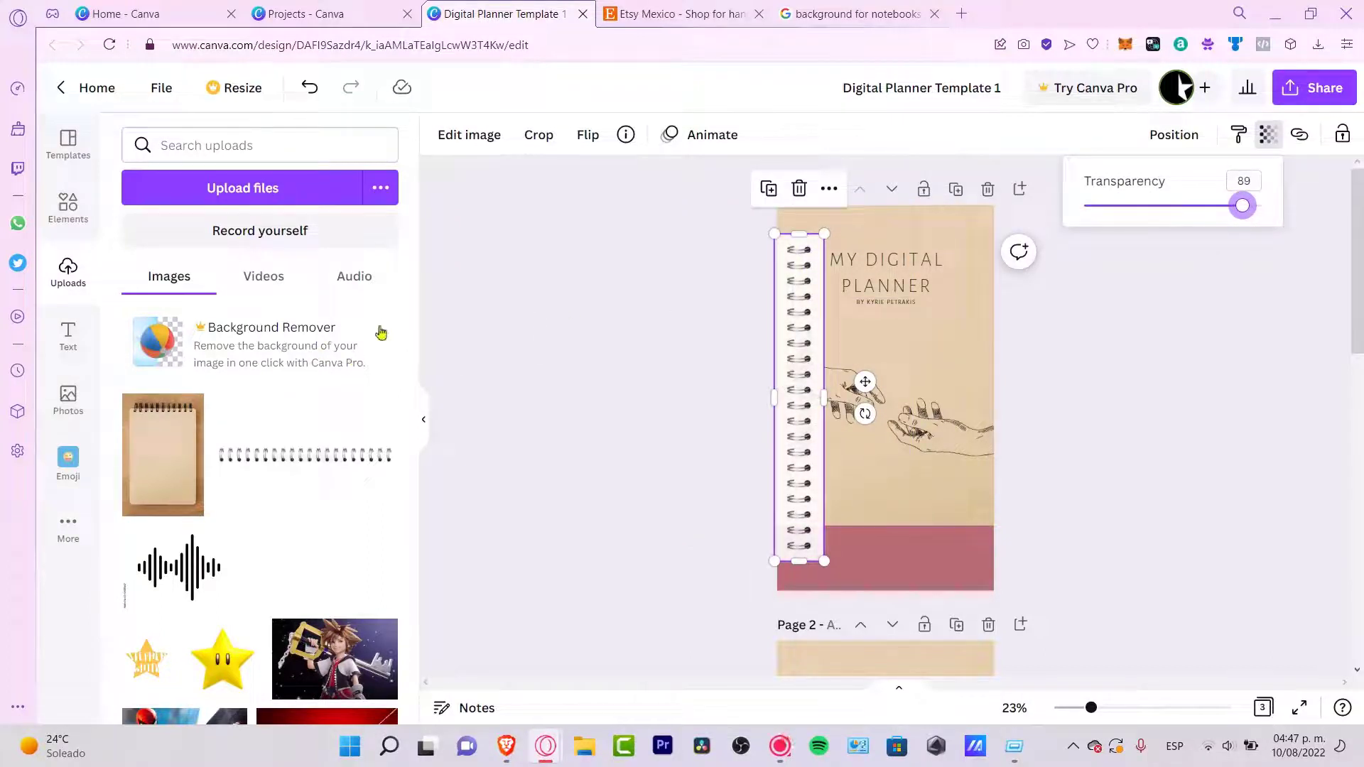
scroll(348, 403, "down", 10)
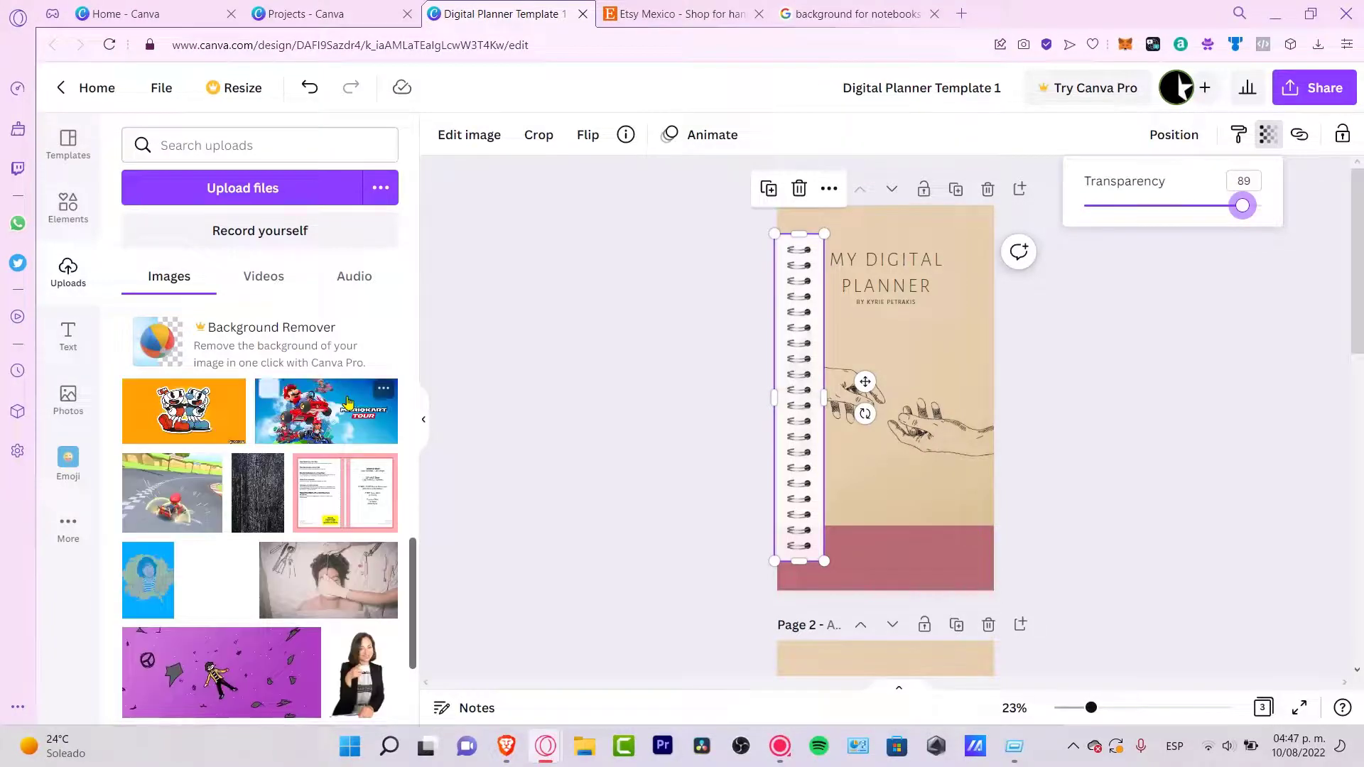
scroll(348, 402, "down", 4)
scroll(321, 444, "up", 7)
scroll(328, 447, "down", 7)
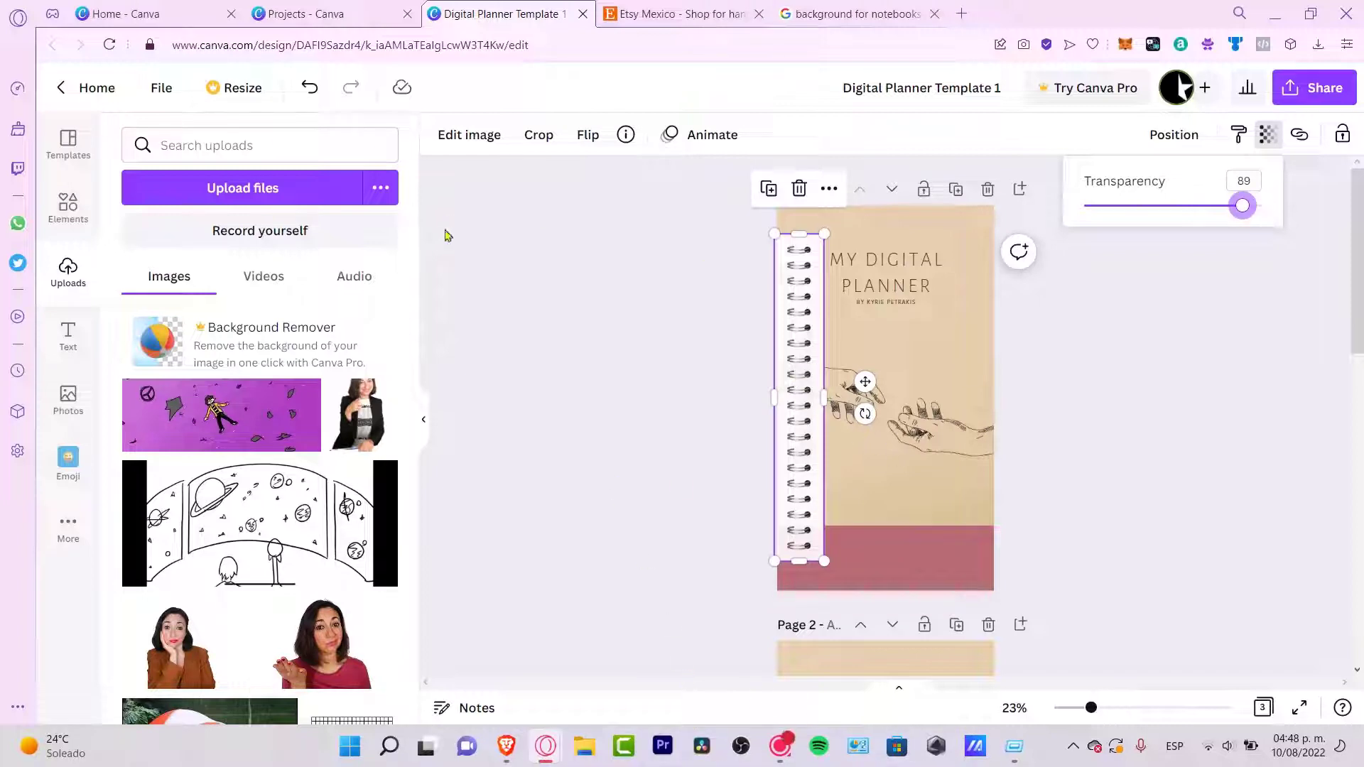
scroll(284, 464, "up", 10)
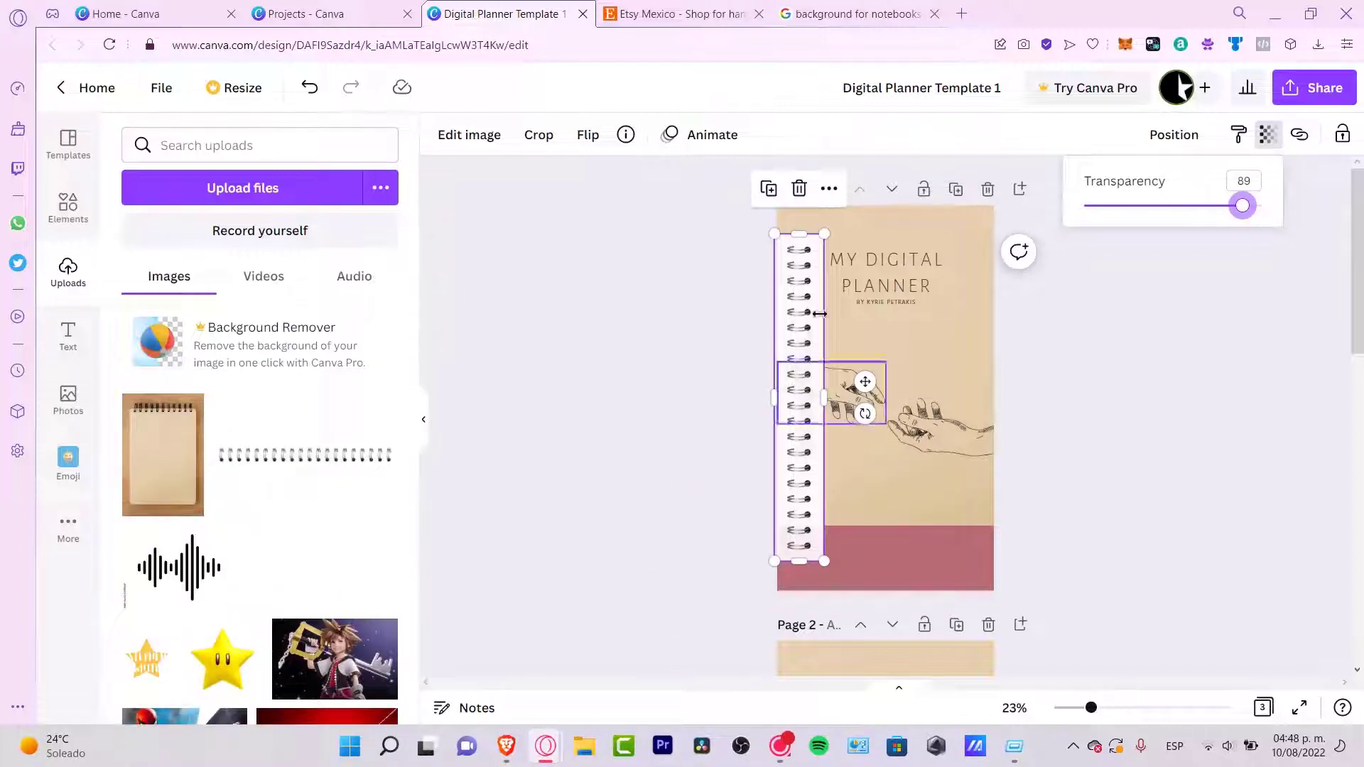
Remove the spiral-ring image from the cover page.
left_click(1033, 364)
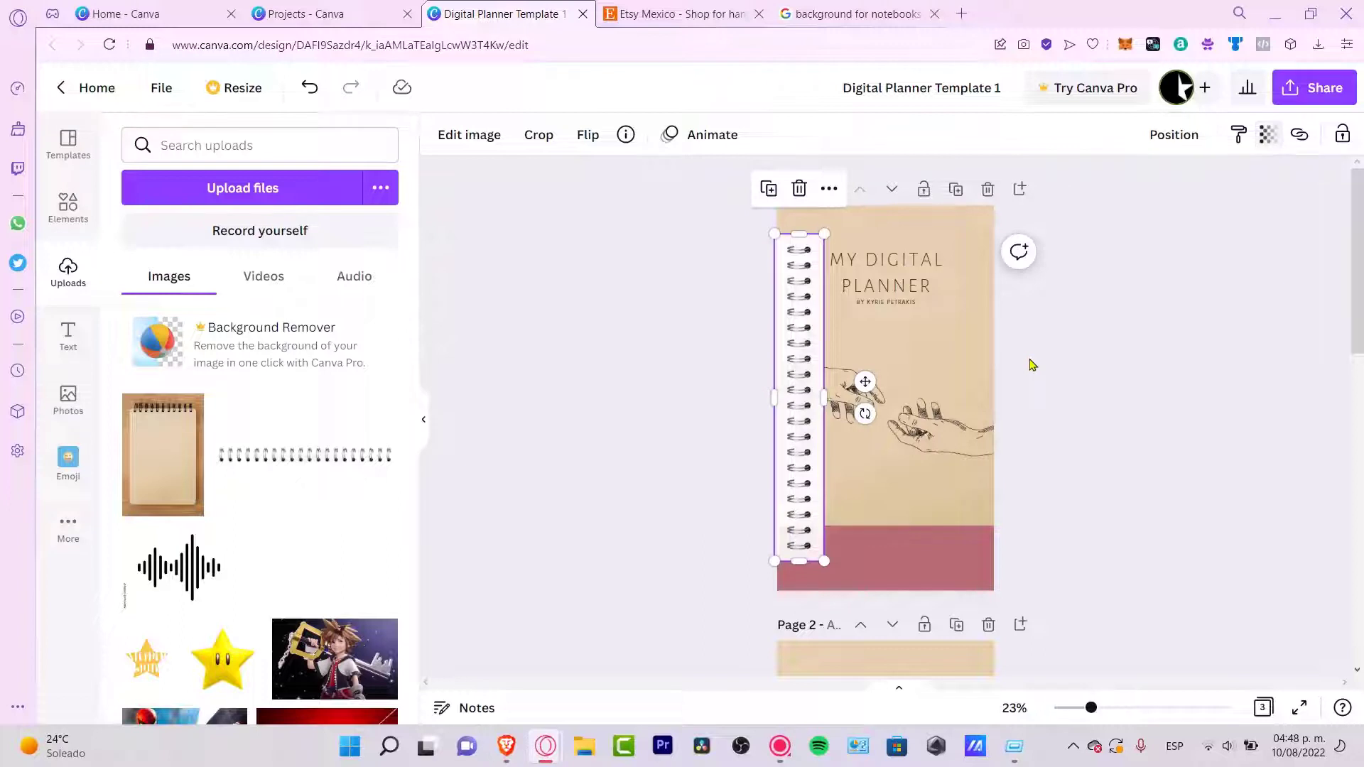
left_click(719, 339)
left_click(790, 345)
left_click_drag(796, 309, 707, 328)
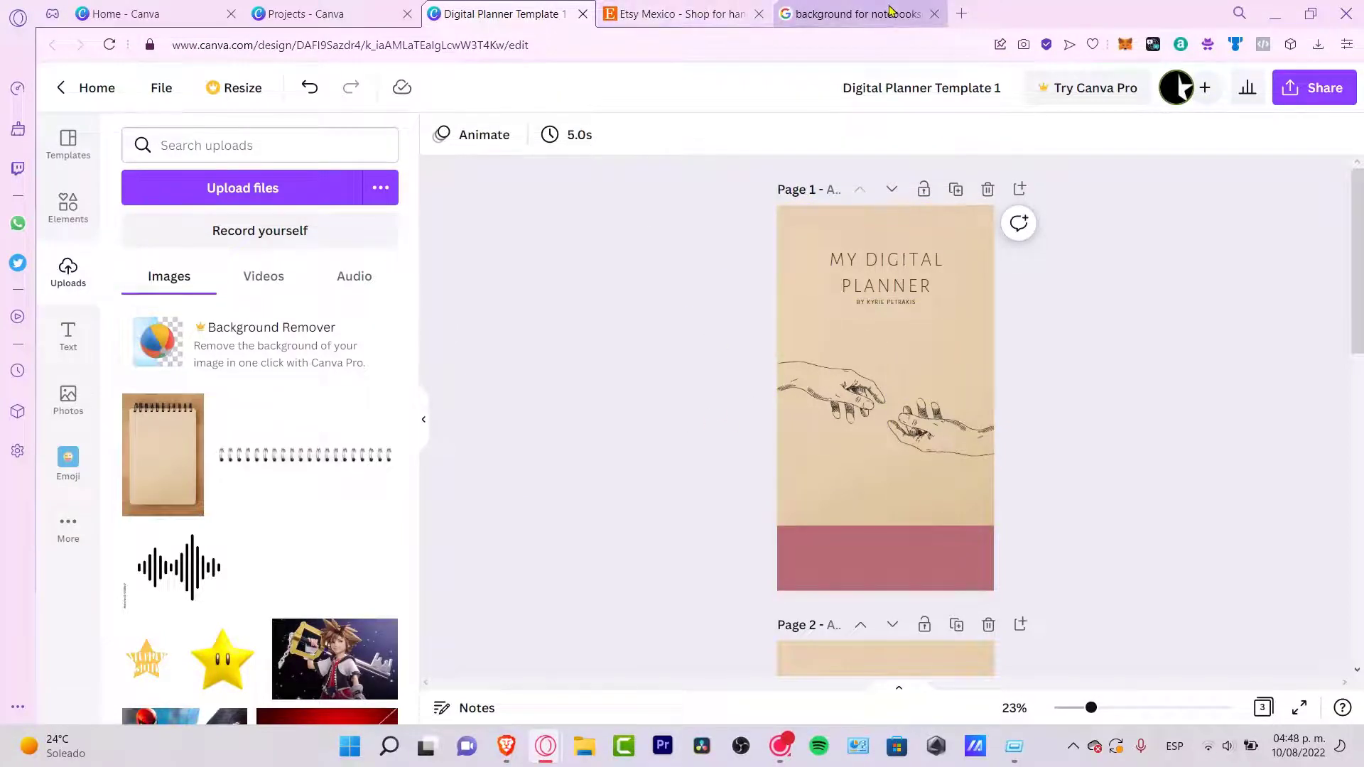
Look at the Google image results for "background for notebooks" and return to the planner design in Canva.
left_click(852, 13)
left_click(379, 87)
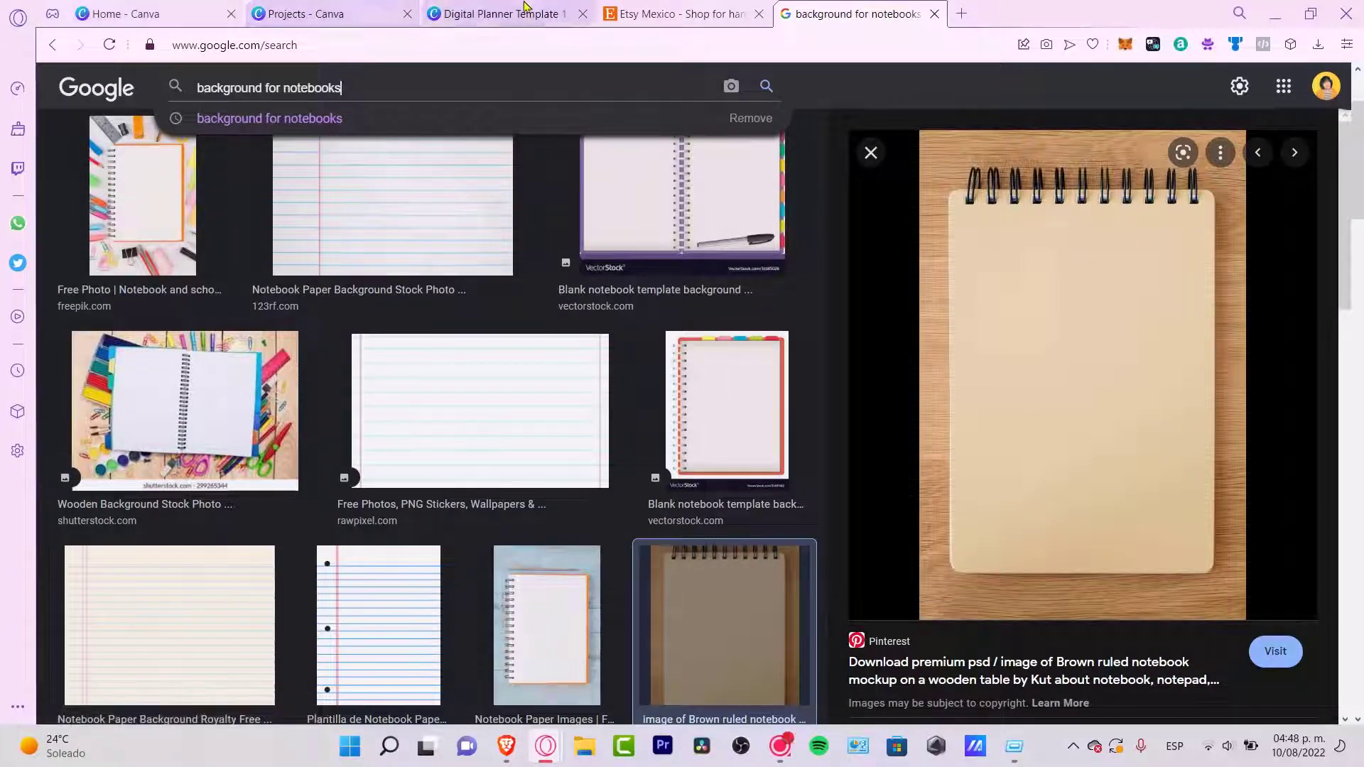
left_click(497, 14)
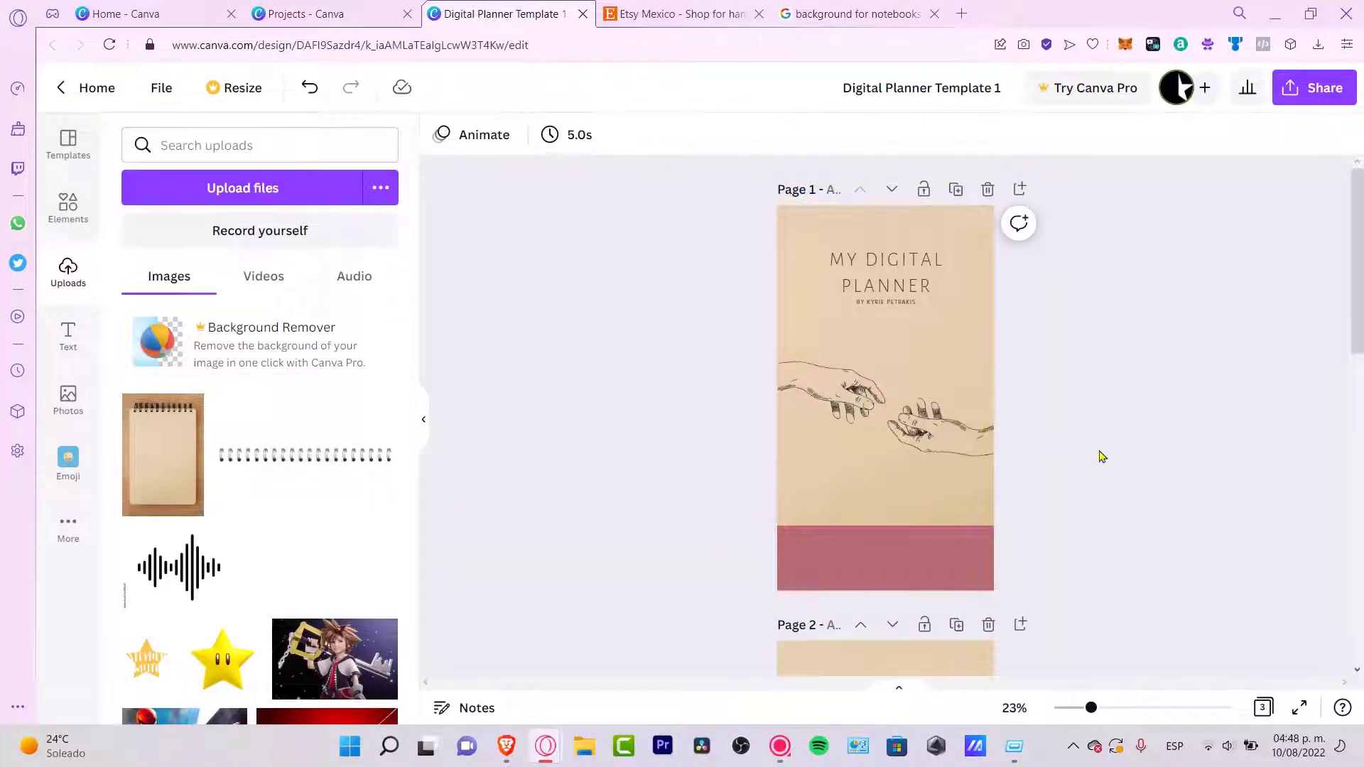
Select the blank page 3 and search the elements for "notebook paper".
scroll(1101, 457, "down", 8)
scroll(1102, 457, "down", 4)
left_click(866, 387)
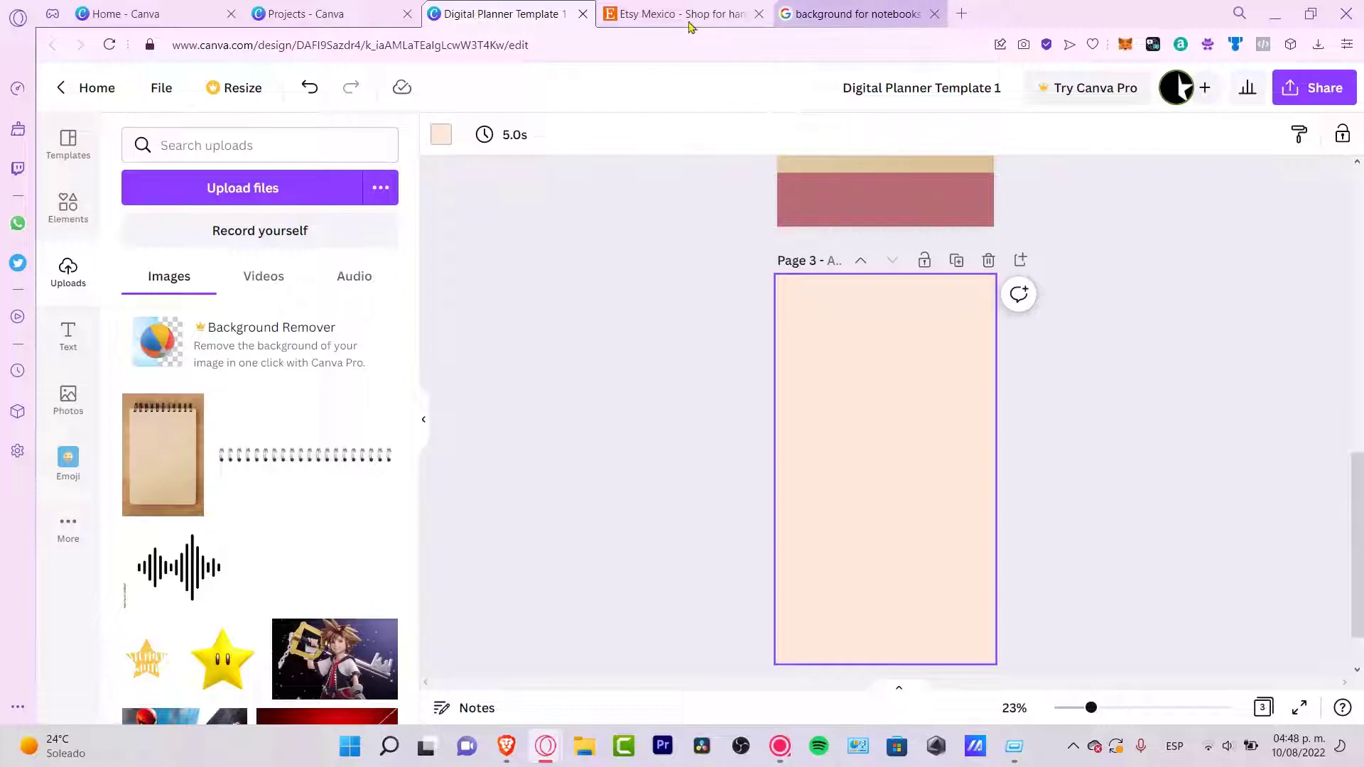
left_click(66, 196)
double_click(277, 151)
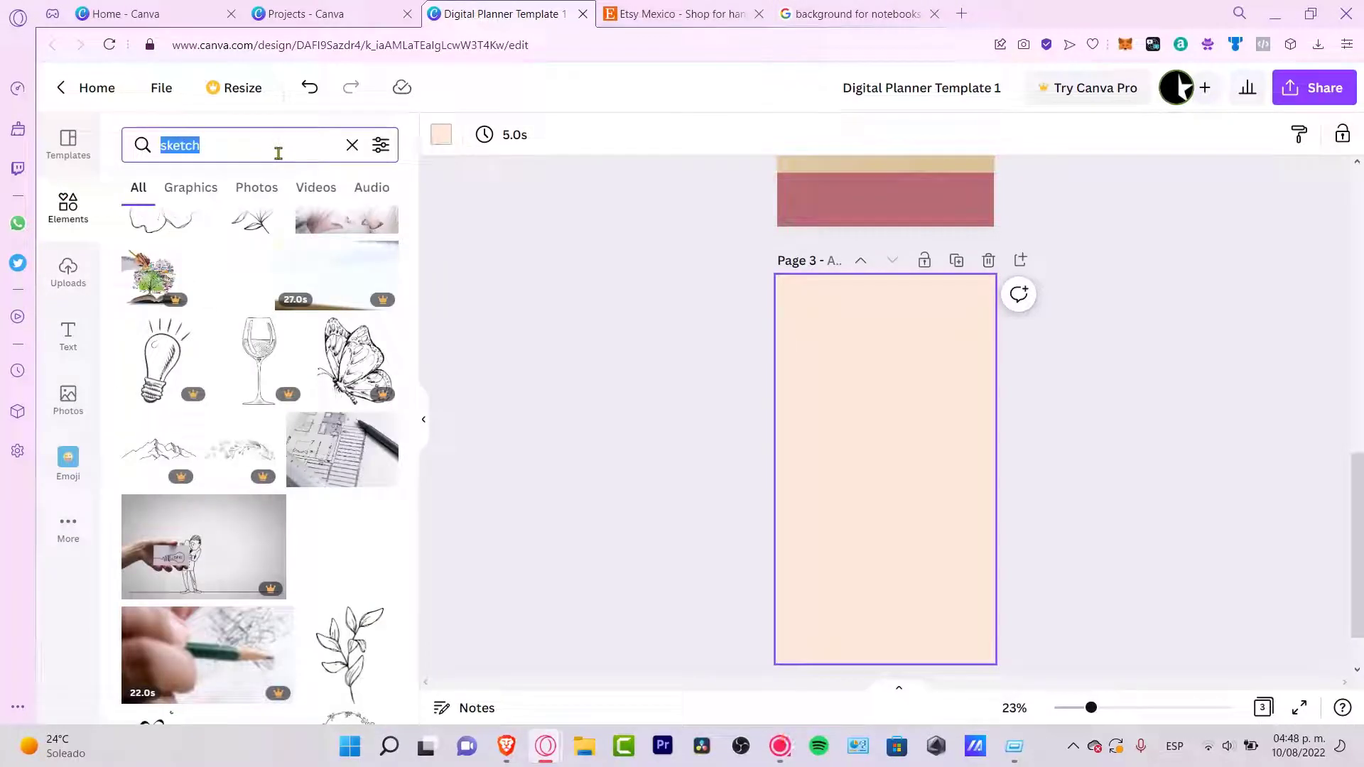
type("NOTEBOOK")
key("Return")
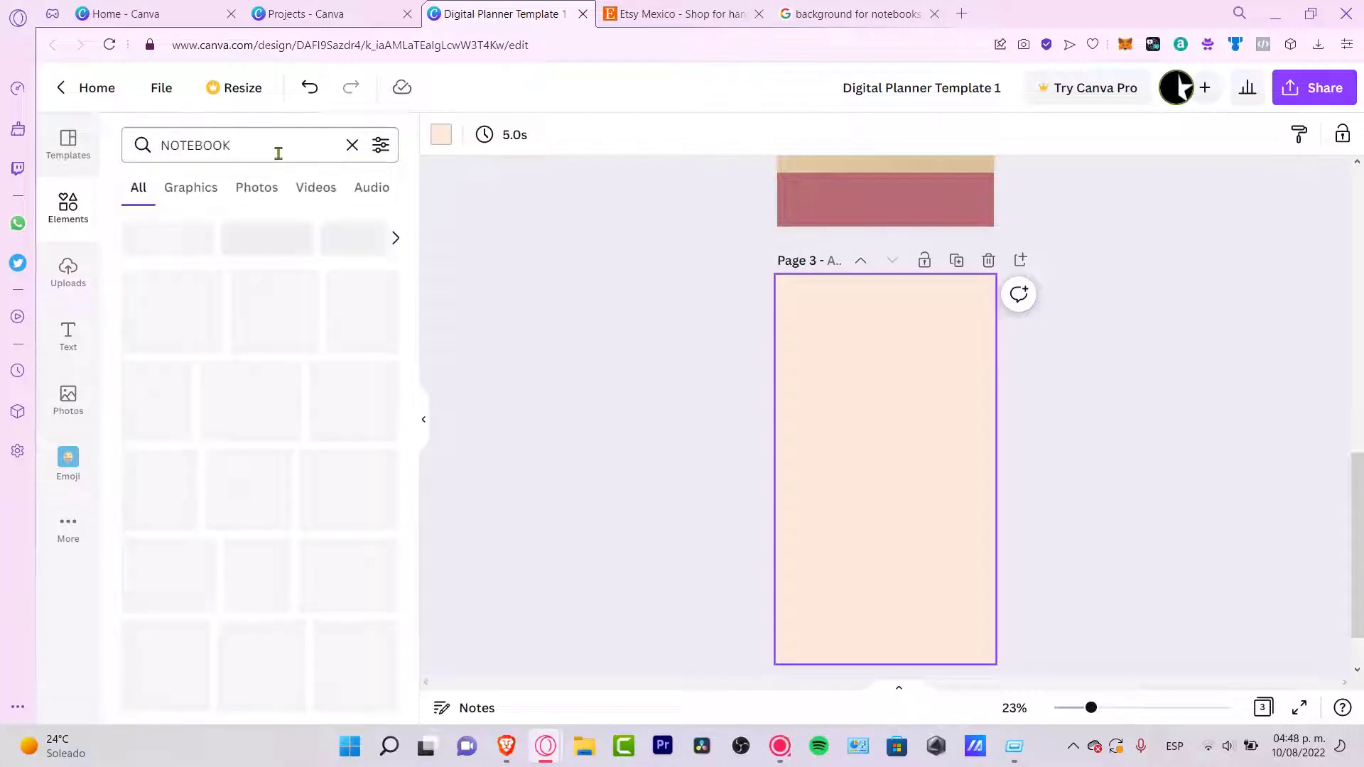
left_click(277, 151)
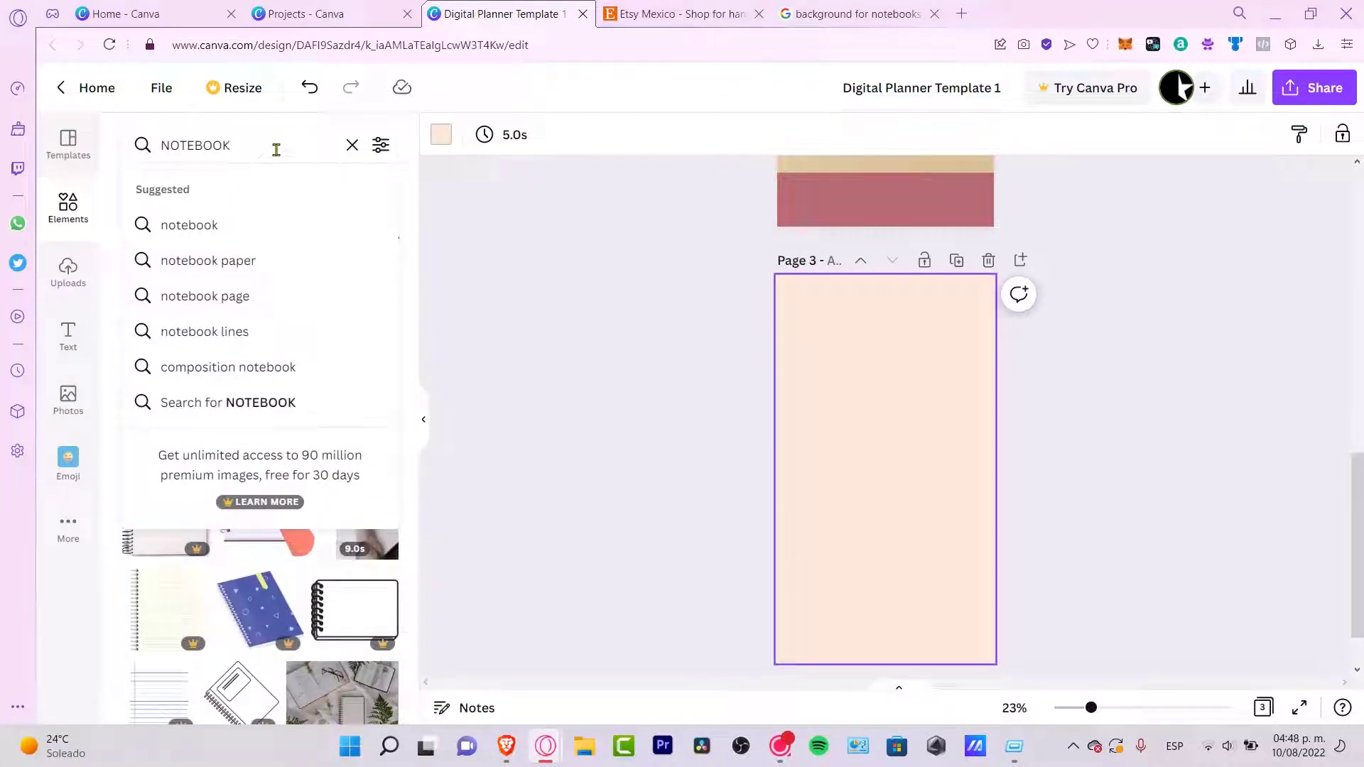
left_click(276, 260)
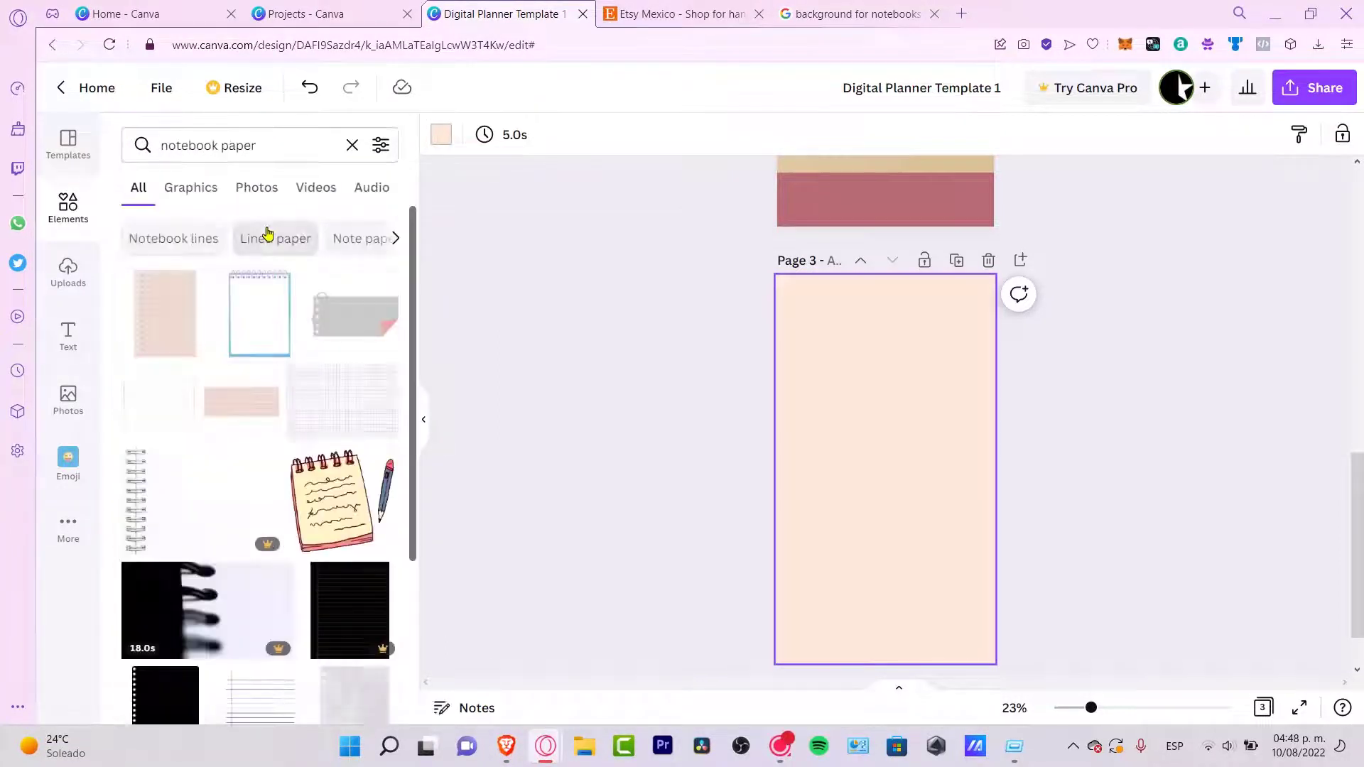
Cover page 3 with stacked copies of the pink lined-paper graphic, spanning the full page width.
left_click_drag(1011, 329, 871, 280)
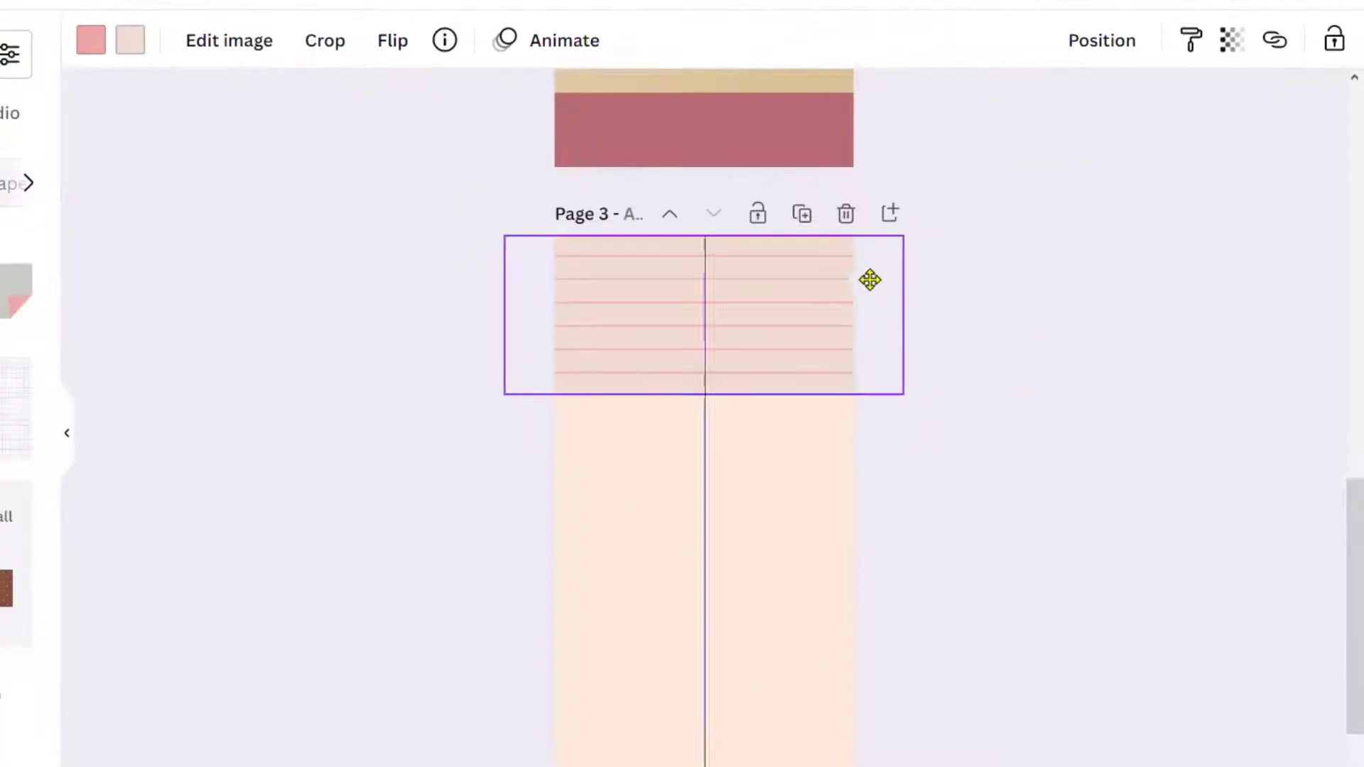
key("ctrl+d")
left_click_drag(746, 362, 740, 624)
key("ctrl+d")
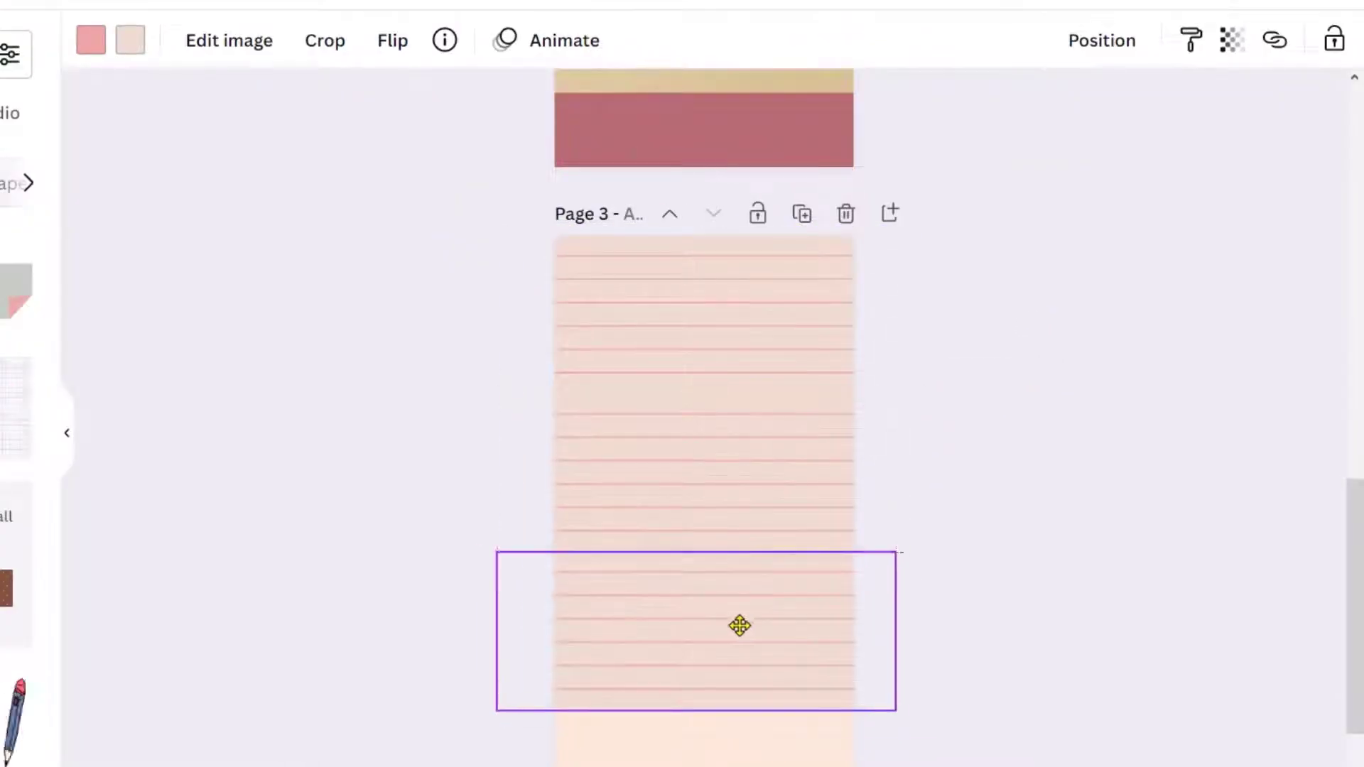
left_click_drag(852, 334, 843, 330)
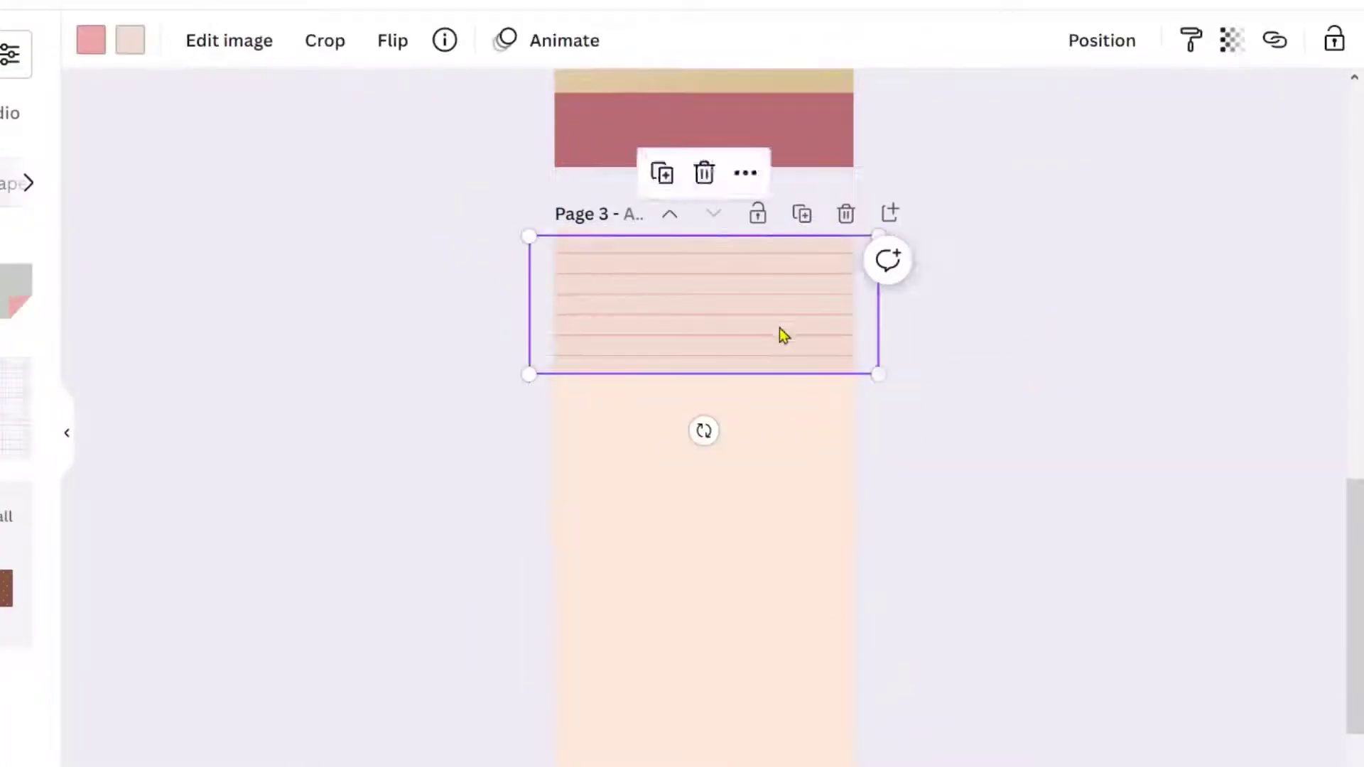
key("ctrl+d")
left_click_drag(779, 335, 760, 465)
key("ctrl+d")
left_click_drag(760, 469, 731, 732)
key("ctrl+d")
Select all the lined-paper pieces on page 3 and lock them in place as the background.
left_click_drag(1059, 715, 759, 317)
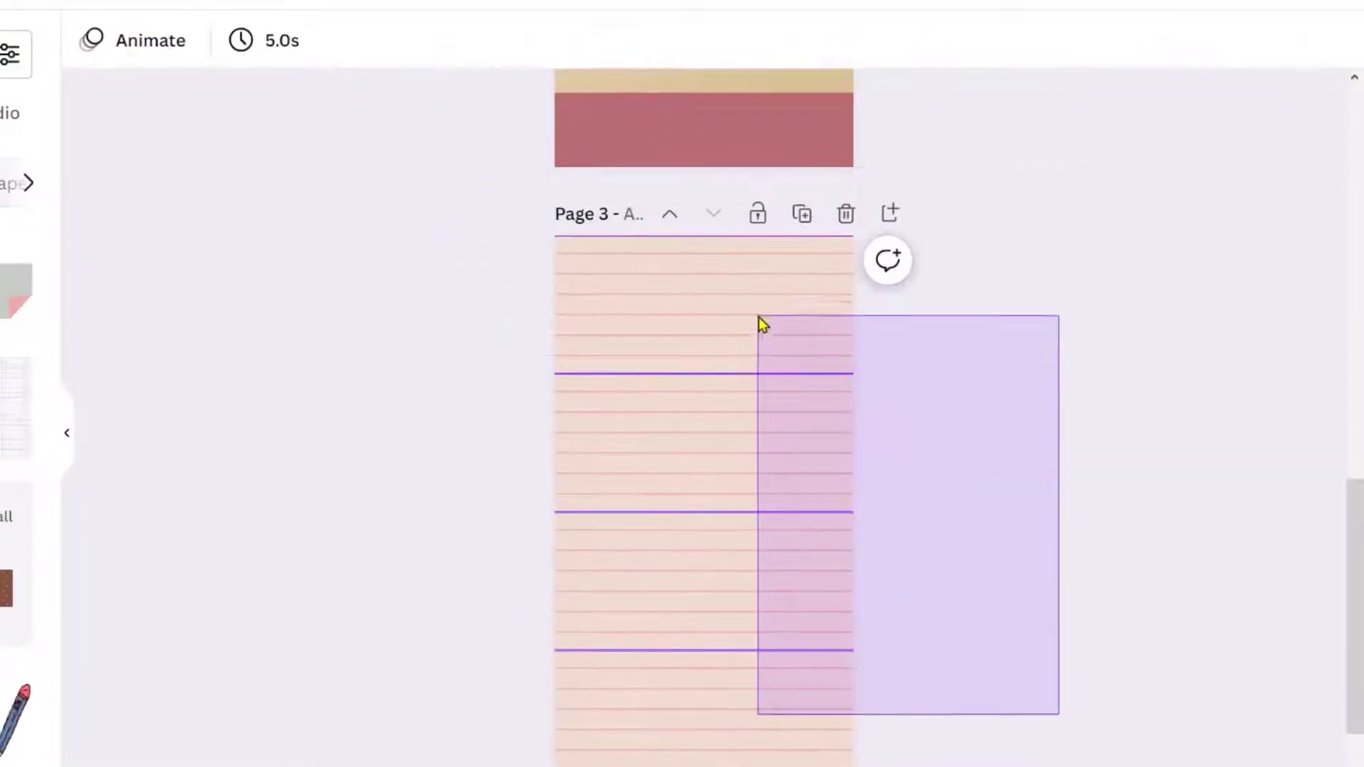
right_click(817, 331)
left_click(777, 490)
right_click(640, 461)
left_click(717, 668)
left_click(1334, 41)
left_click_drag(1021, 496, 649, 501)
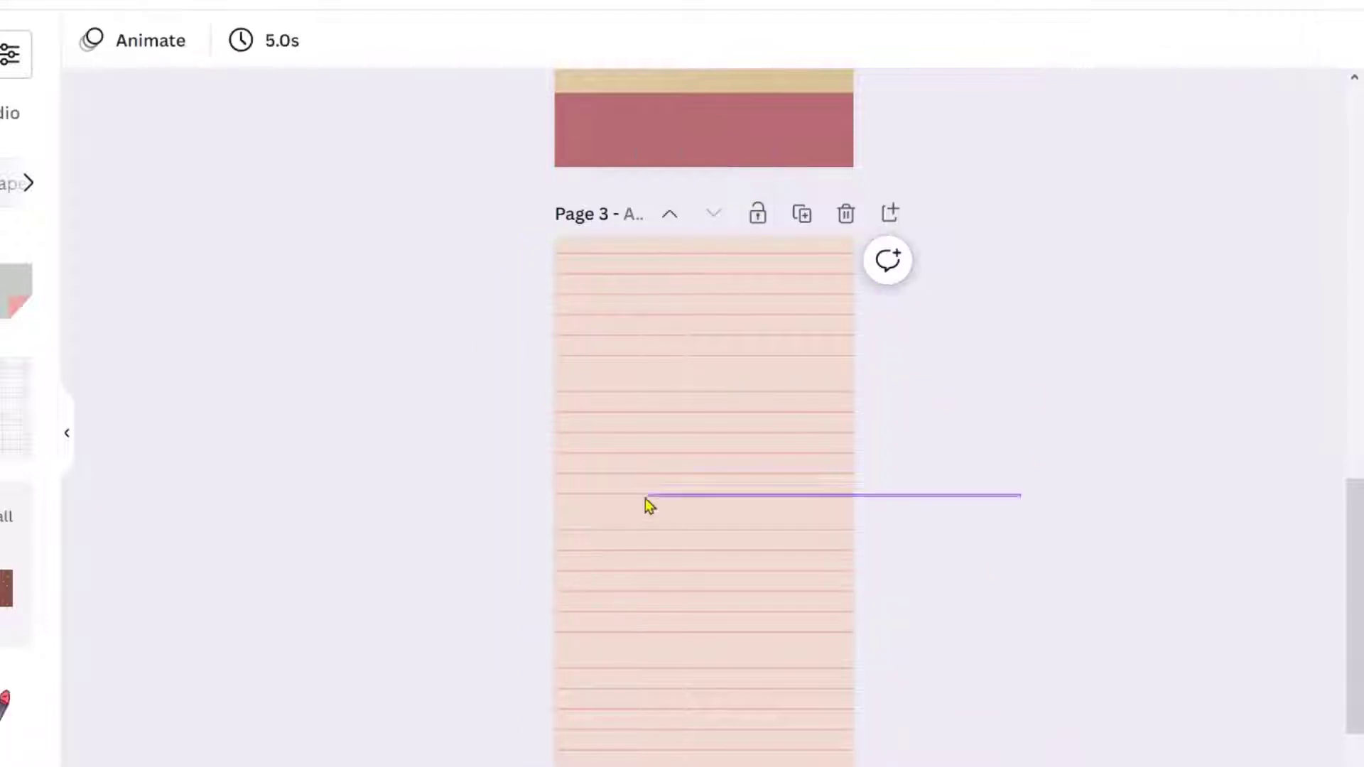
Copy a text label from page 2 onto page 3, change it to "MONDAY" and centre it near the top.
left_click(849, 455)
scroll(975, 398, "up", 5)
left_click(732, 88)
key("ctrl+c")
scroll(752, 322, "down", 5)
key("ctrl+v")
double_click(749, 283)
type("MONDAY")
mouse_move(751, 324)
left_mouse_down()
mouse_move(749, 282)
mouse_move(734, 304)
left_mouse_up()
Duplicate the lined Monday page and change the copy's heading to "TUESDAY".
left_click(781, 326)
left_click(802, 214)
double_click(750, 308)
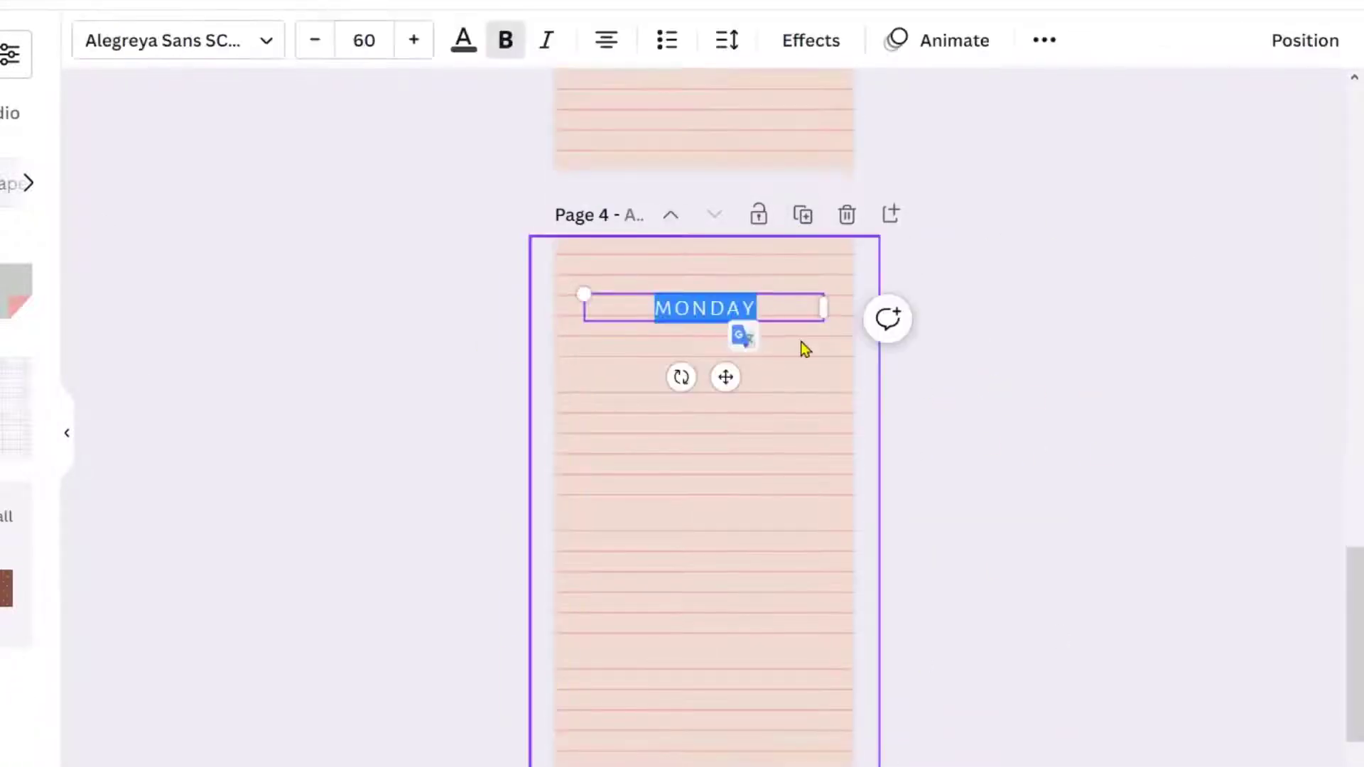
Add a flattened plaque shape with notched corners behind page 3's "MONDAY" heading and set the heading's font size to 50.
scroll(800, 341, "up", 5)
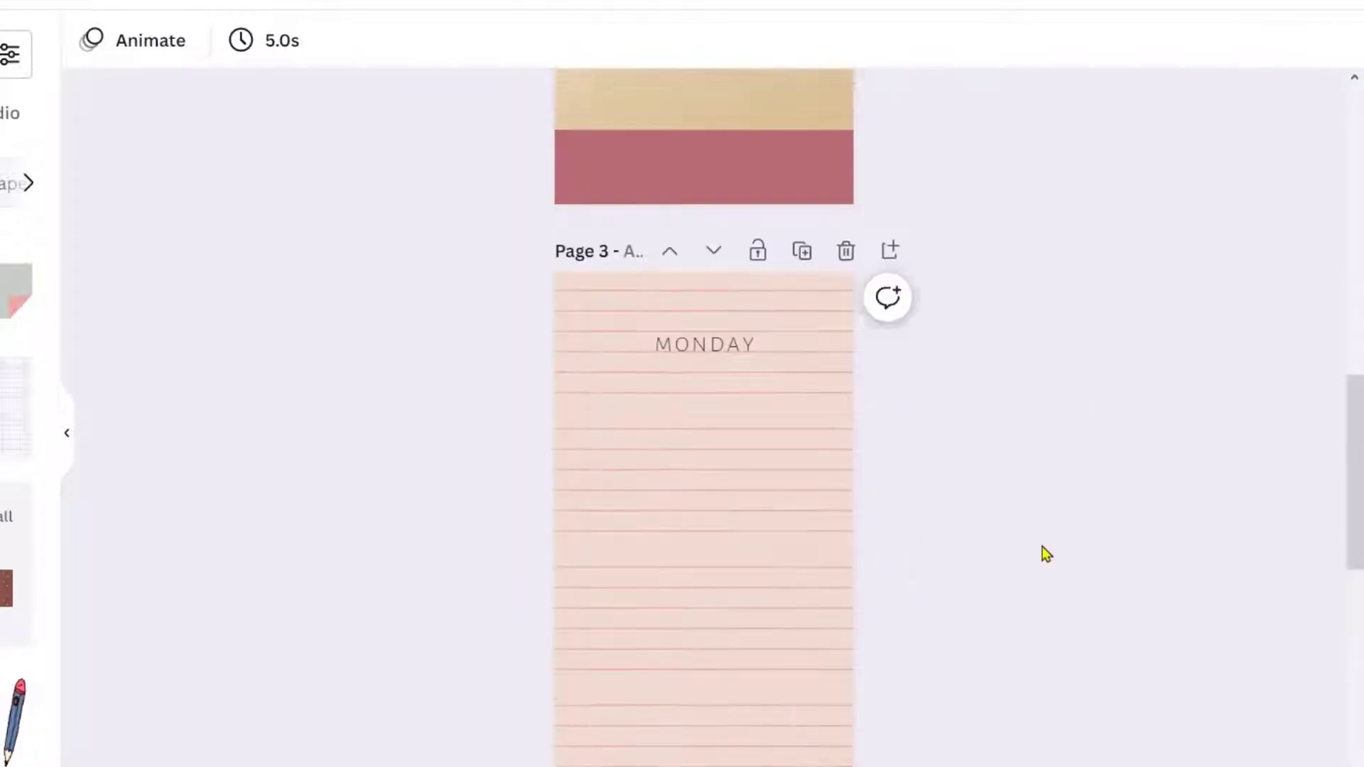
scroll(29, 625, "down", 15)
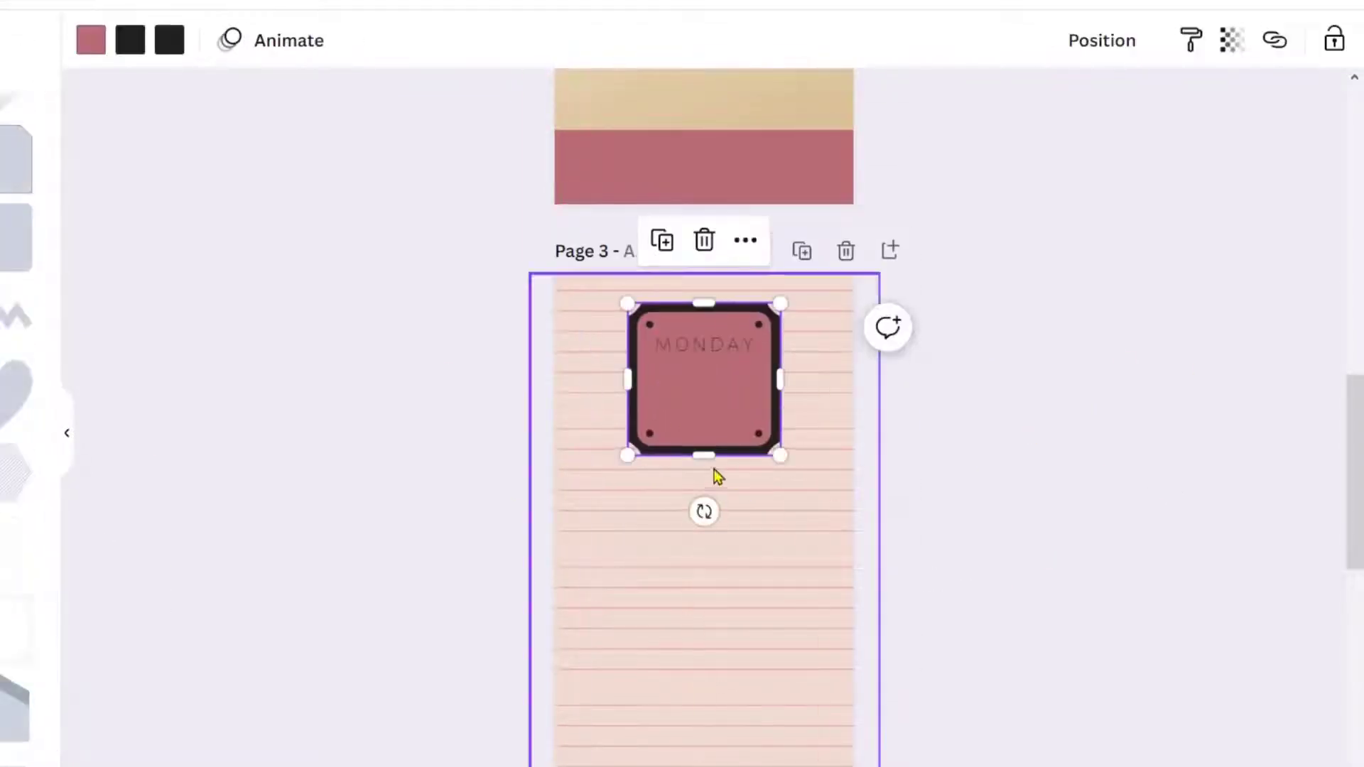
scroll(704, 398, "up", 5)
left_click_drag(704, 457, 699, 364)
double_click(732, 278)
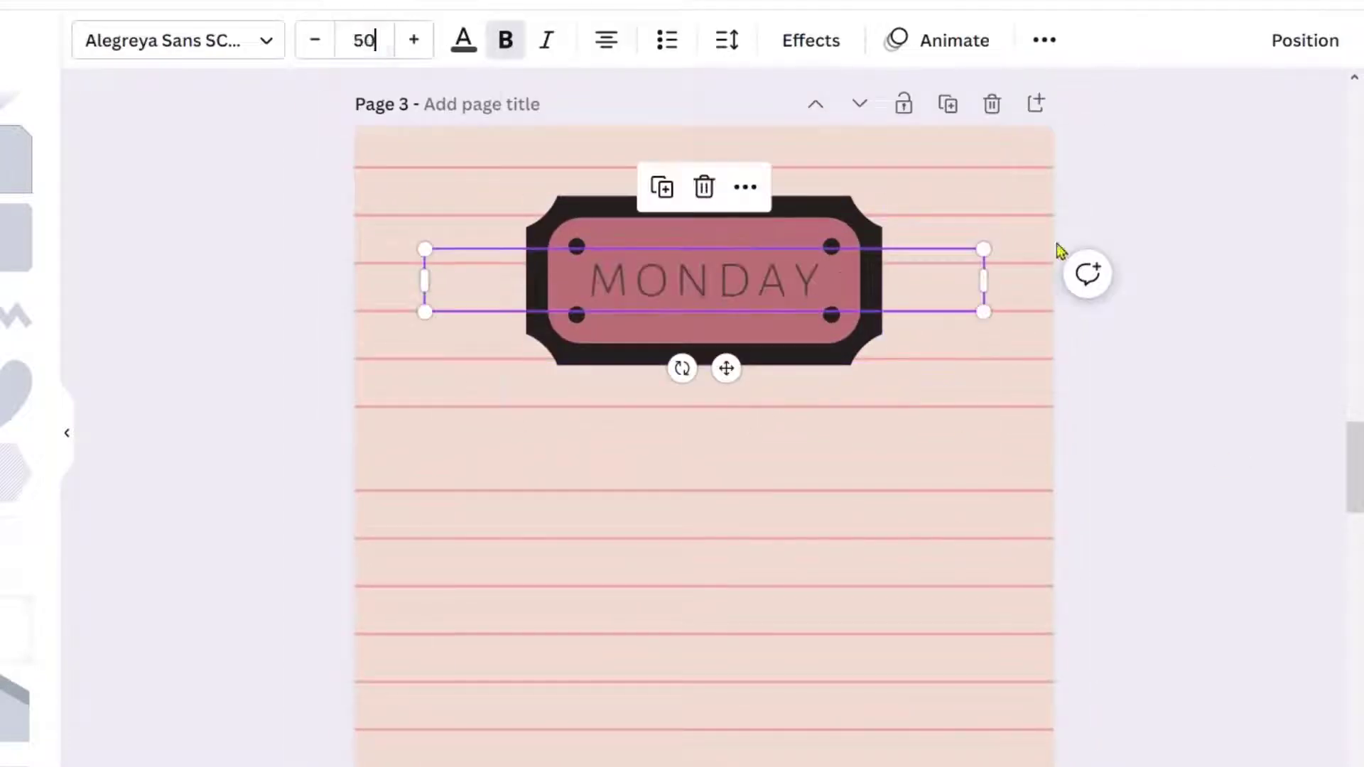
Recolour the "MONDAY" plaque with a beige centre, dark brown studs and a dusty-rose border.
left_click(864, 249)
left_click(90, 39)
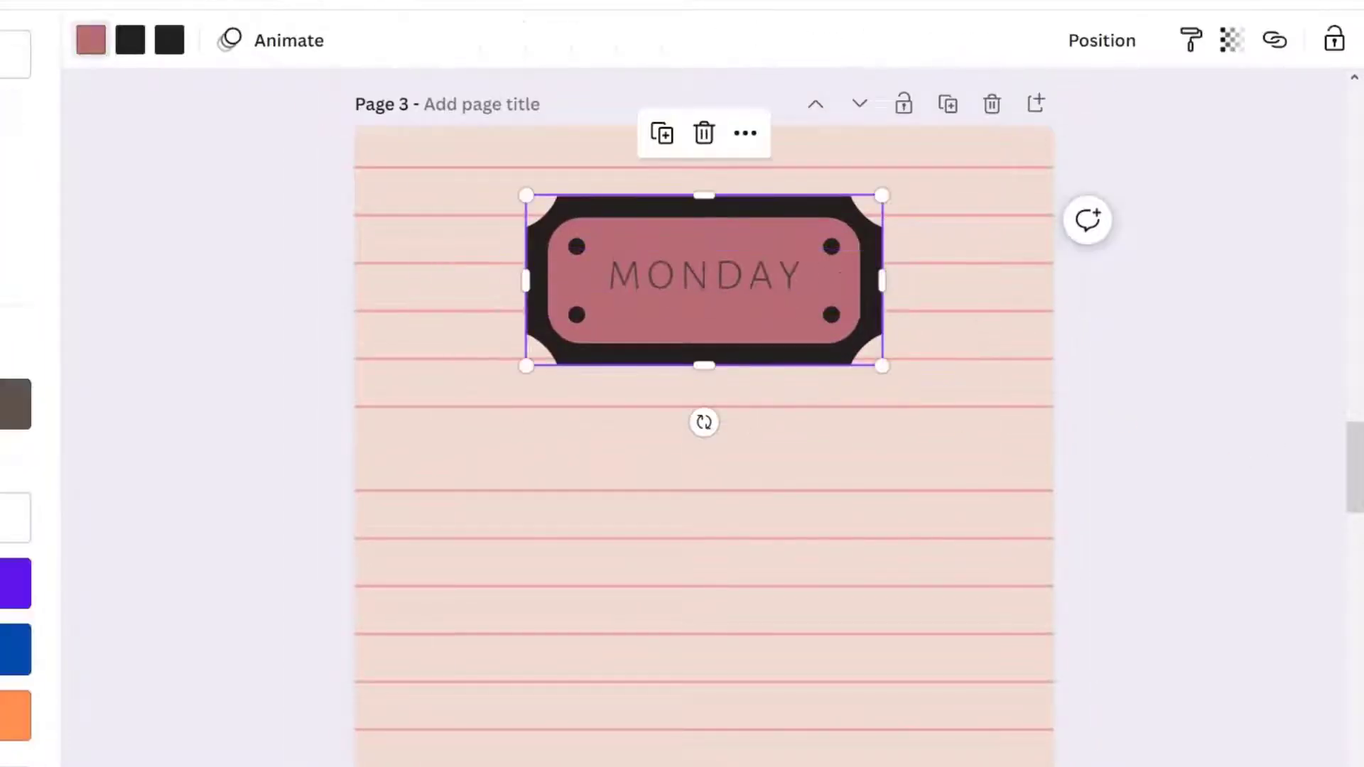
left_click(15, 404)
left_click(130, 45)
left_click(26, 412)
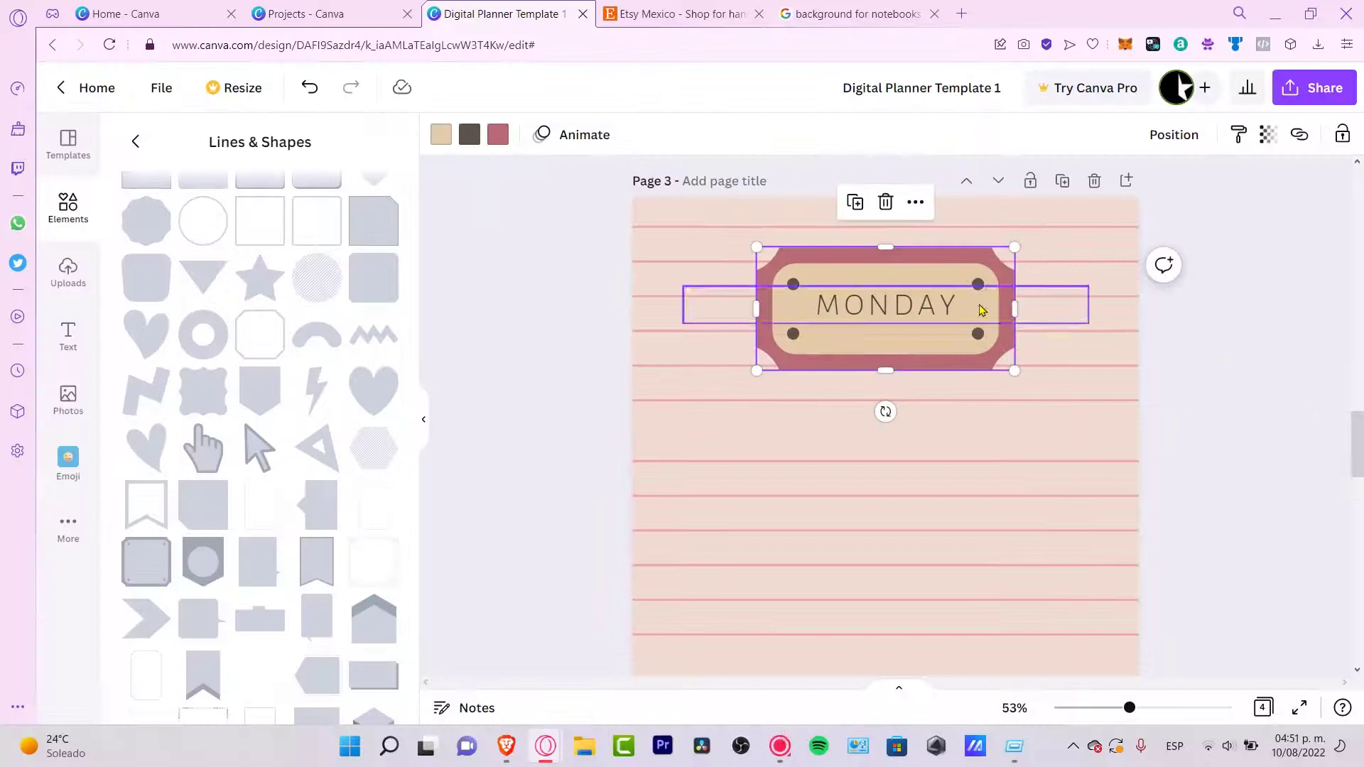
left_click(981, 310)
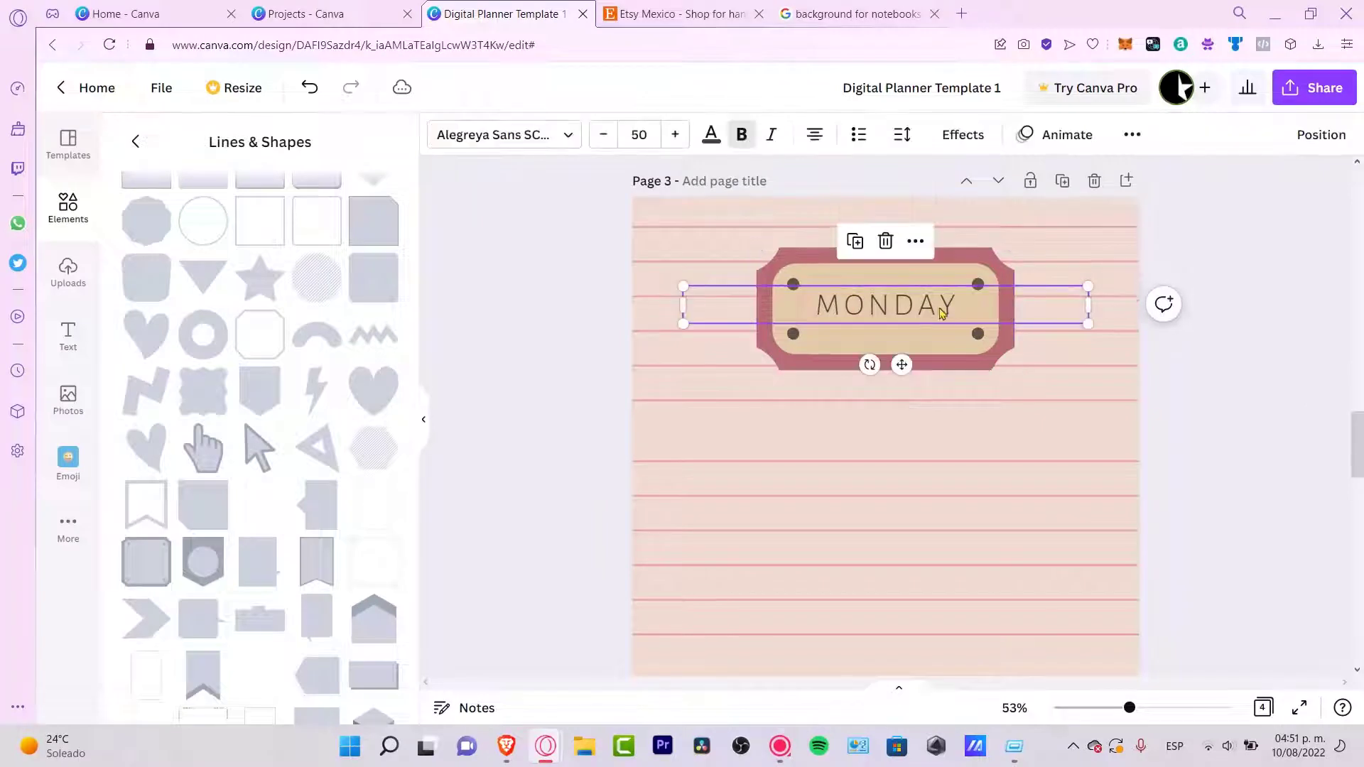
Duplicate the Monday page with the plaque and delete the plain Tuesday page that has no plaque.
left_click(1065, 180)
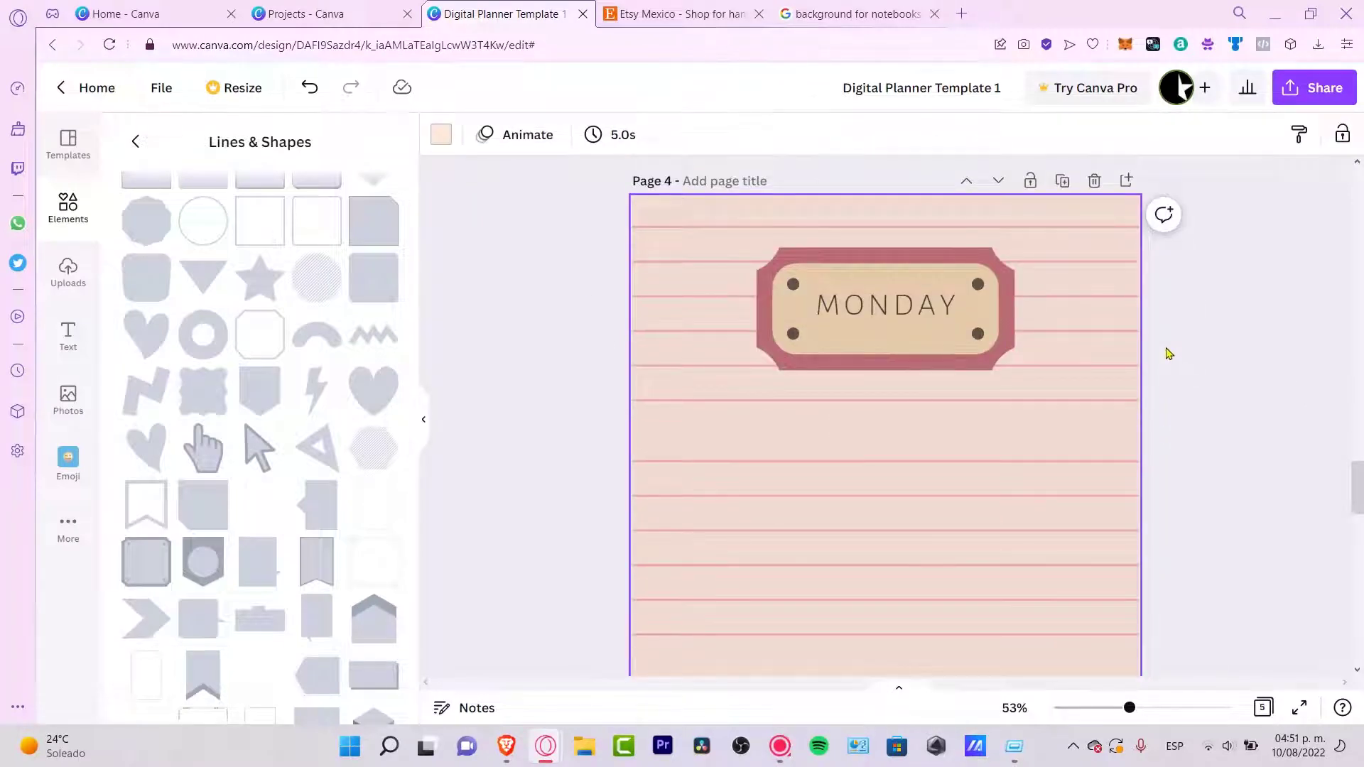
scroll(1167, 353, "down", 5)
scroll(1108, 366, "down", 3)
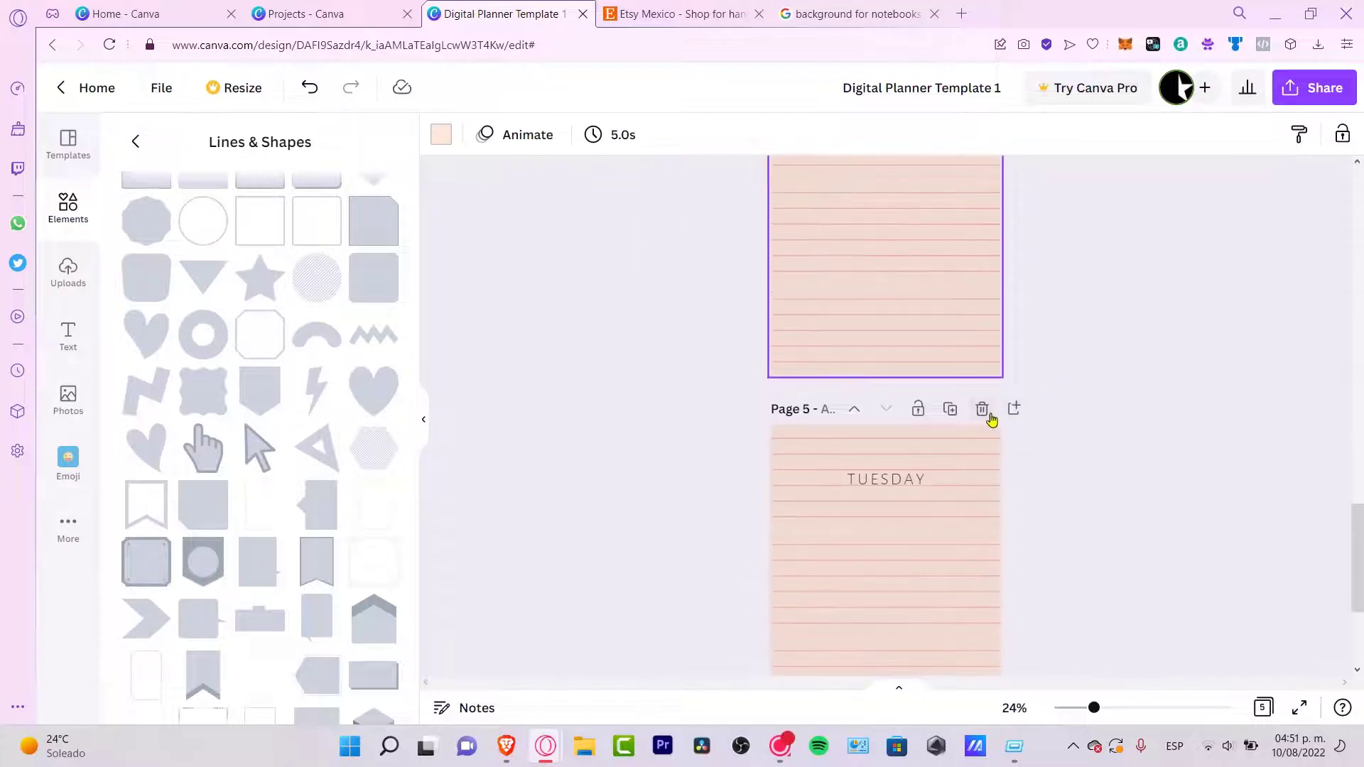
left_click(983, 409)
left_click(906, 433)
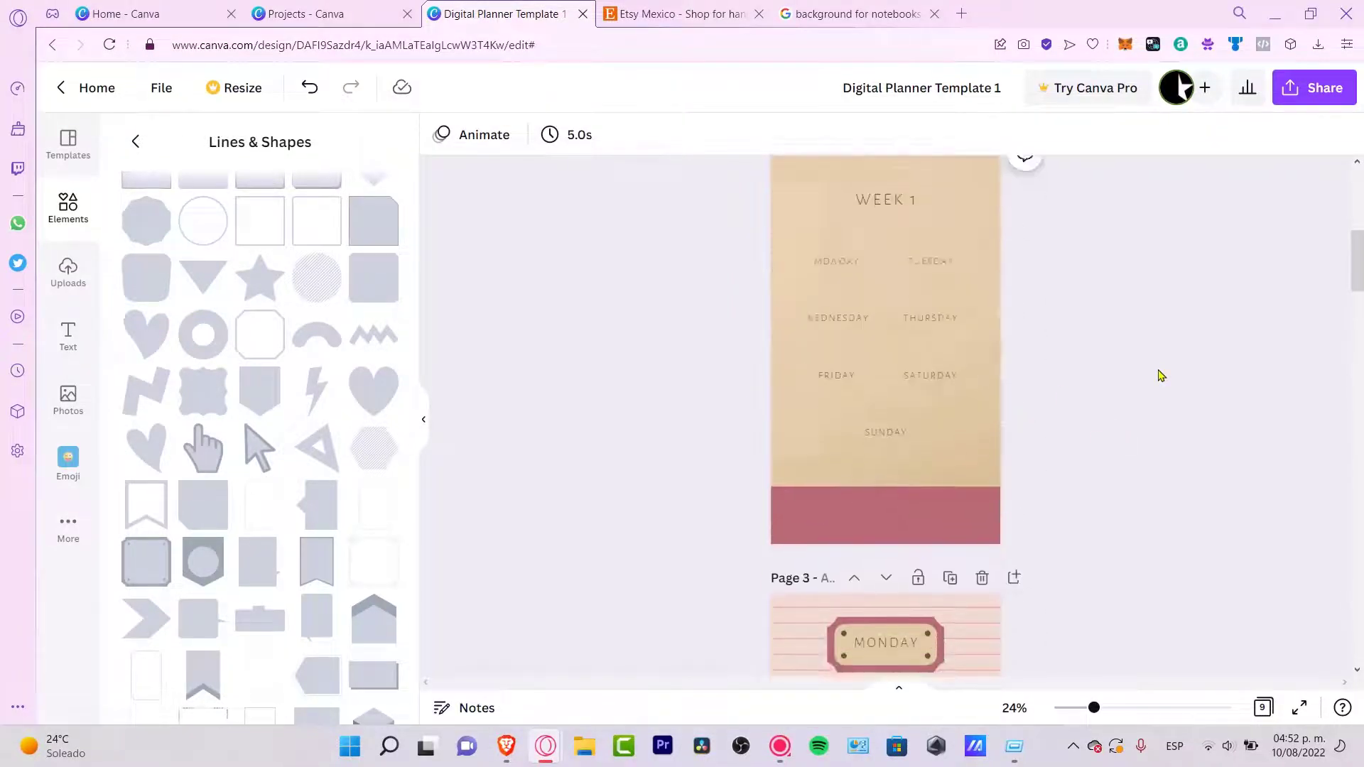
Look through the Week 1 overview and the lined day pages to check their headings and plaques.
scroll(1026, 298, "up", 3)
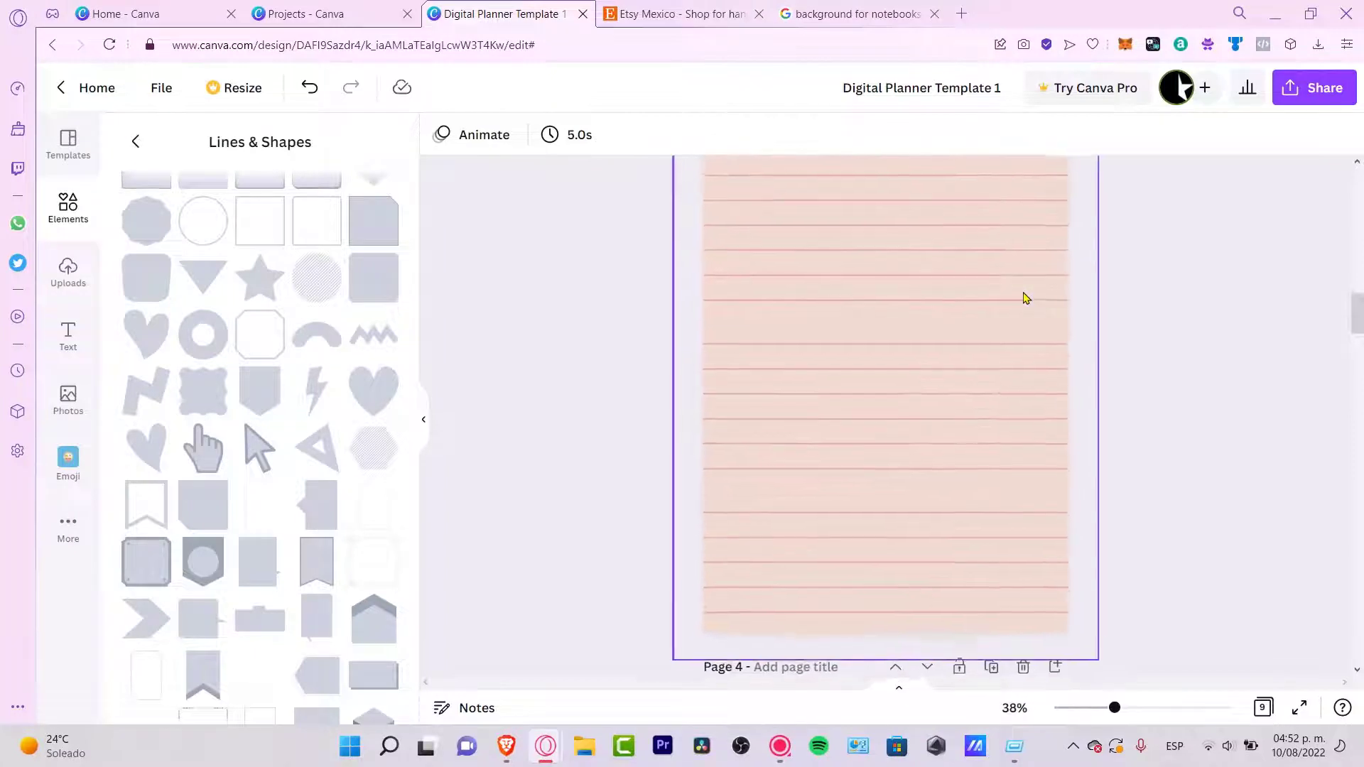
scroll(1020, 325, "up", 1)
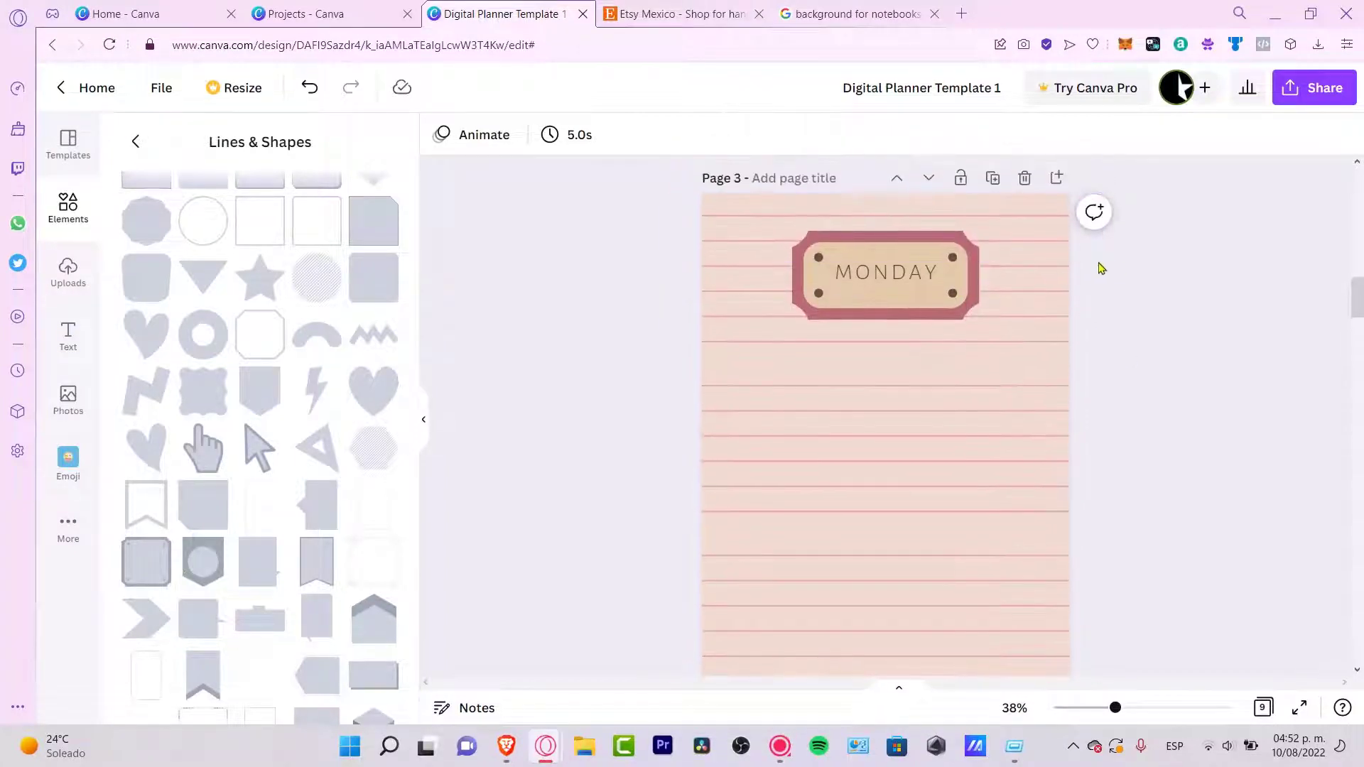
scroll(1137, 405, "down", 1)
scroll(1203, 506, "down", 6)
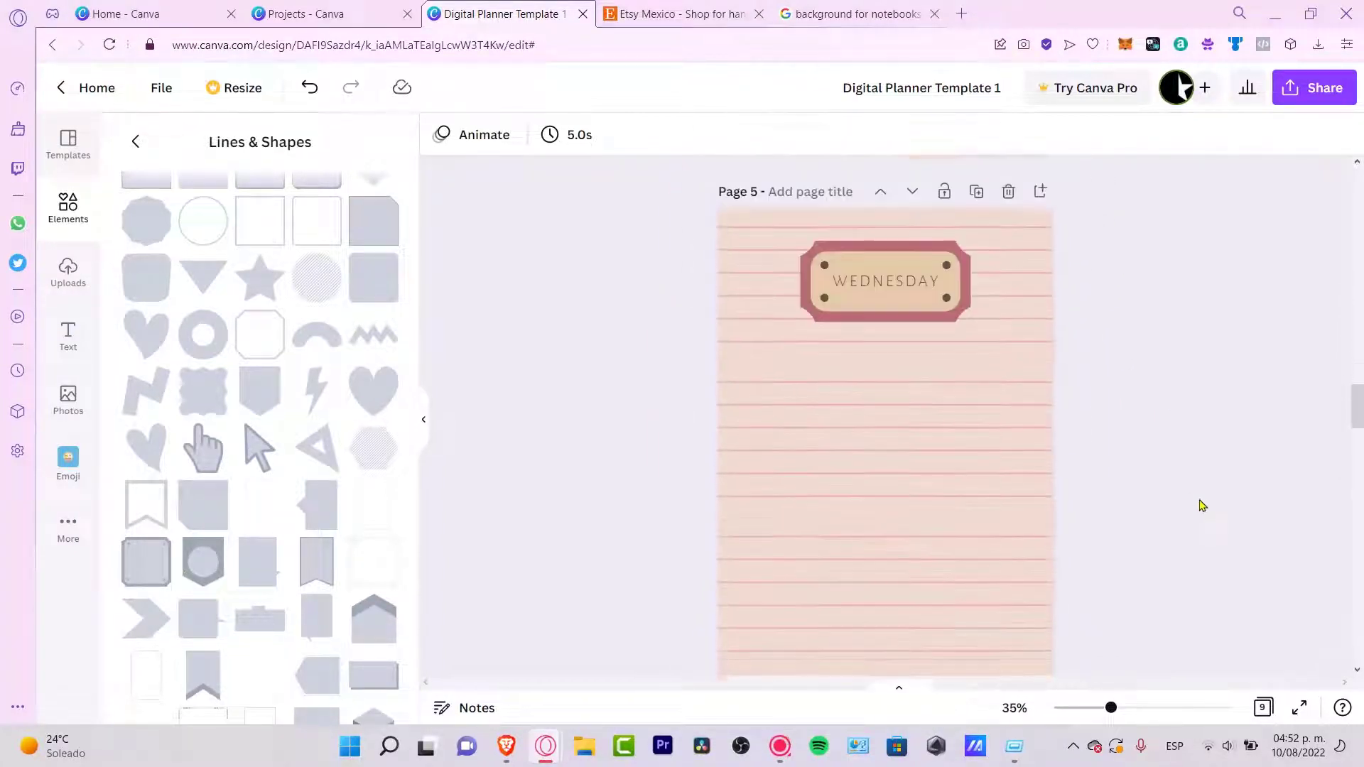
scroll(1168, 408, "down", 5)
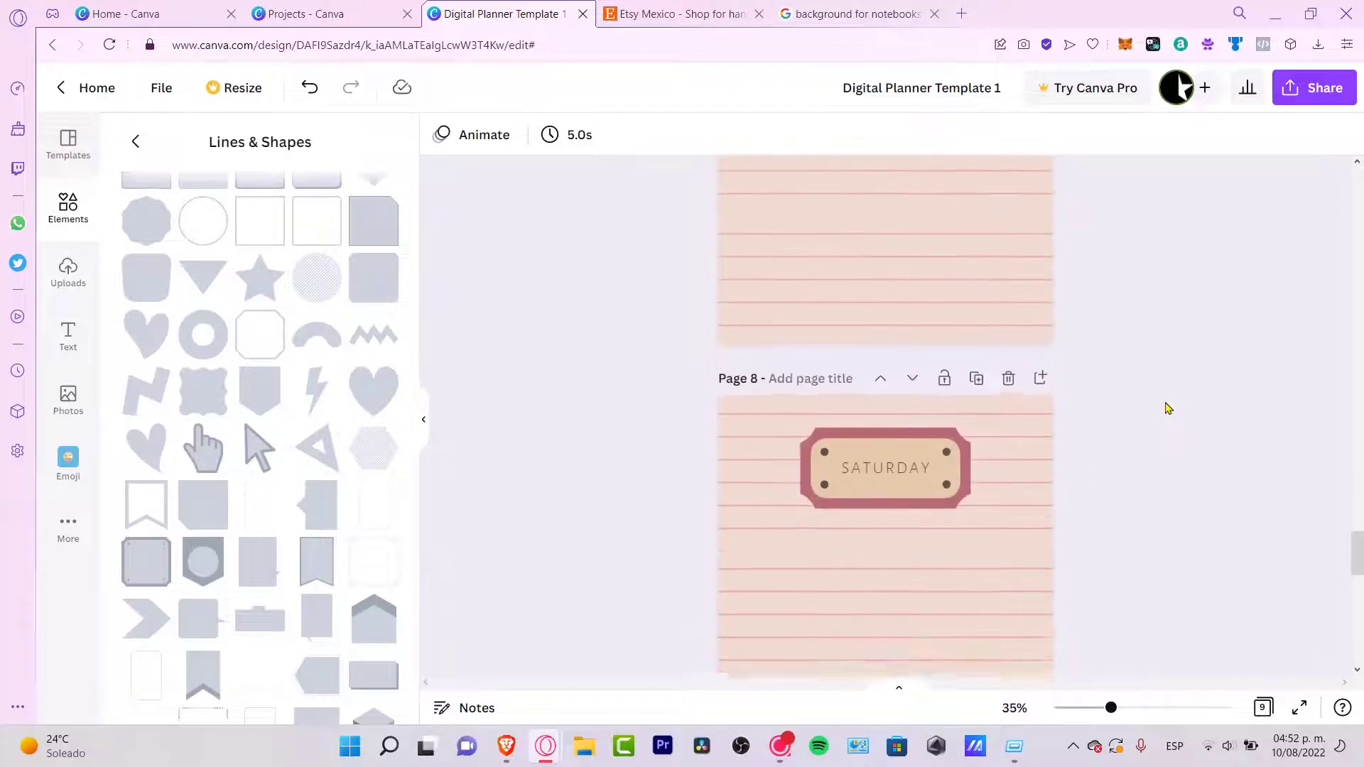
Add a square shape with cut corners to the lower right area of the Monday page, overlapping the page edge.
scroll(1168, 409, "up", 4)
scroll(1169, 408, "up", 10)
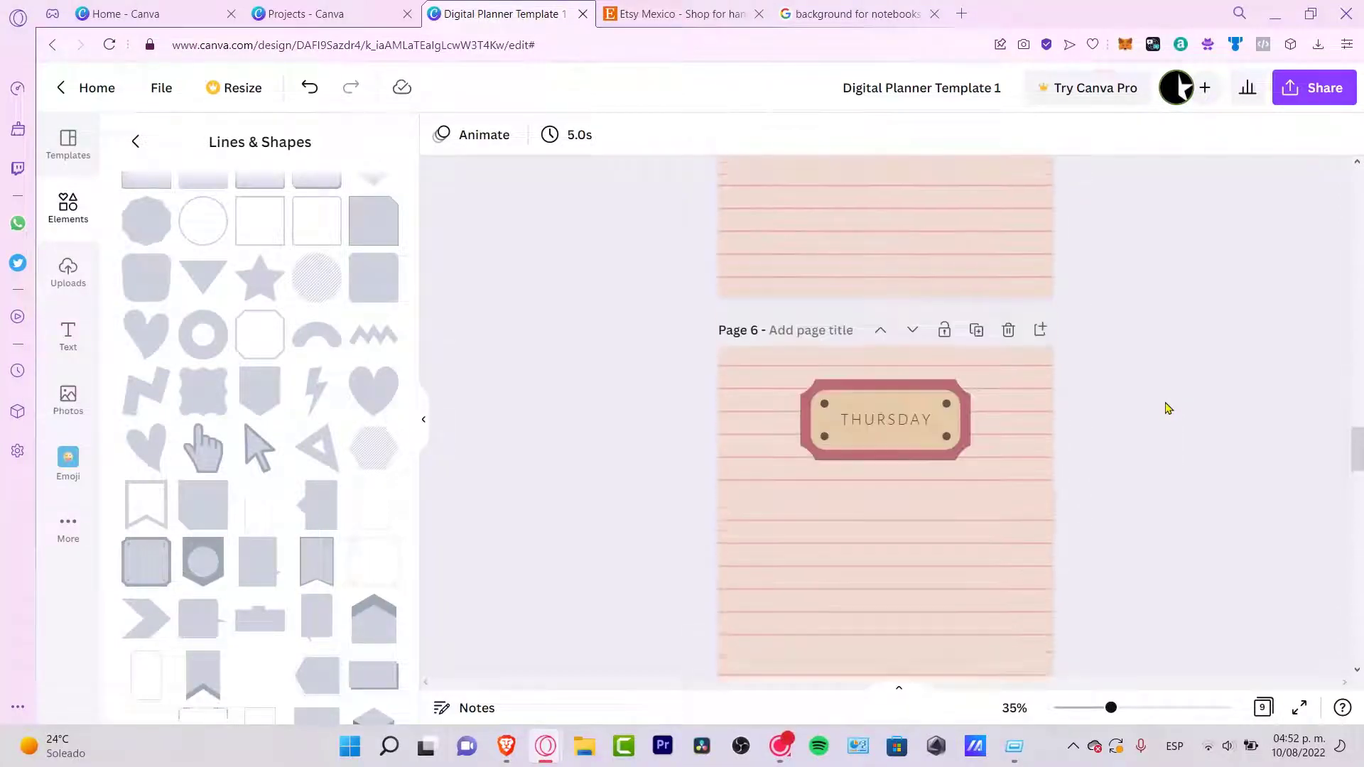
scroll(1169, 408, "up", 8)
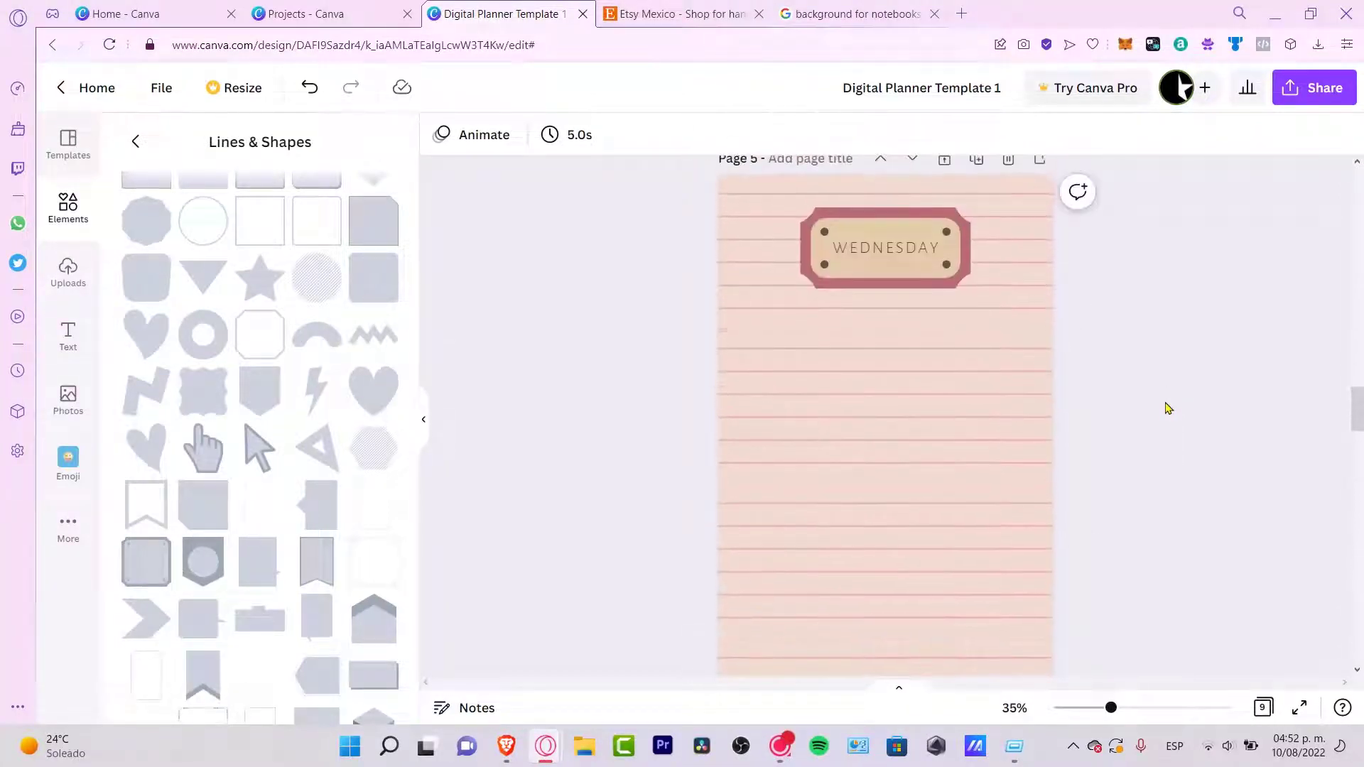
scroll(1169, 409, "up", 15)
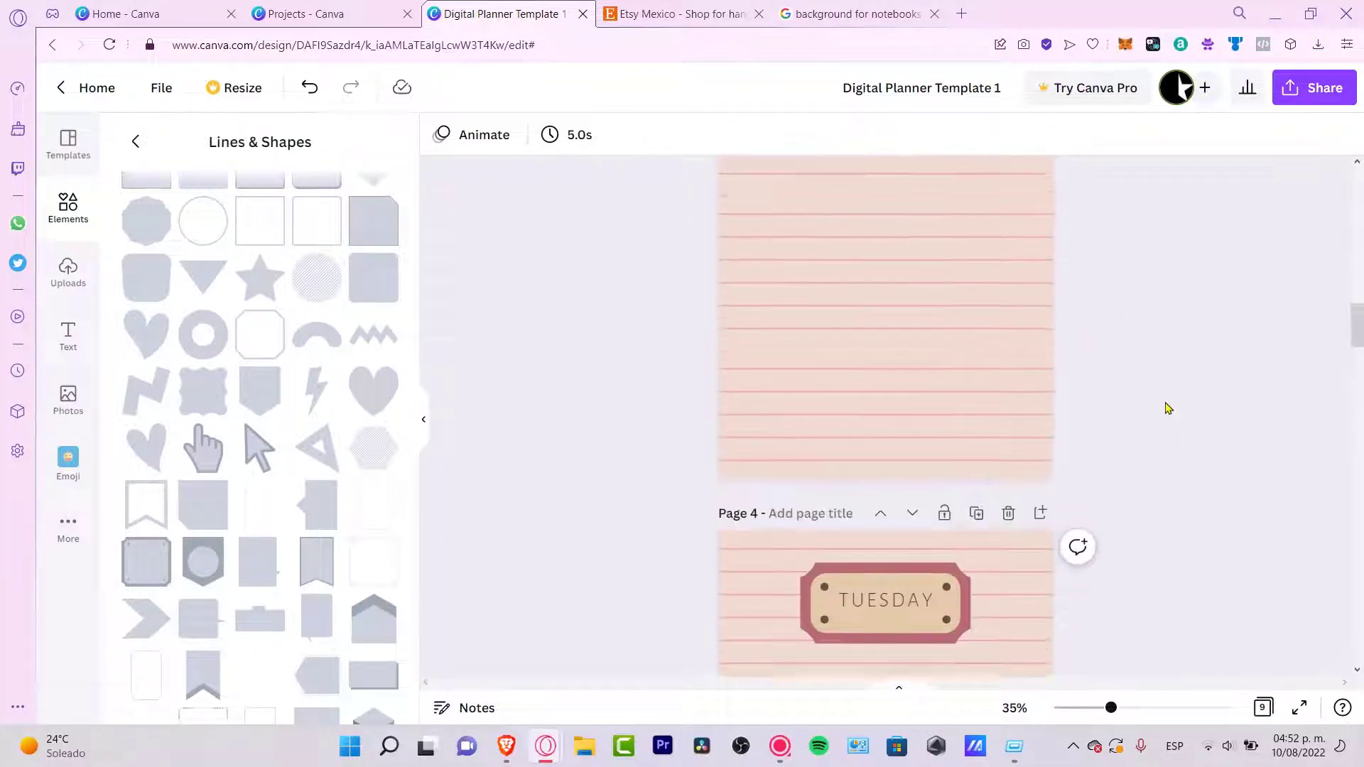
scroll(1169, 409, "down", 1)
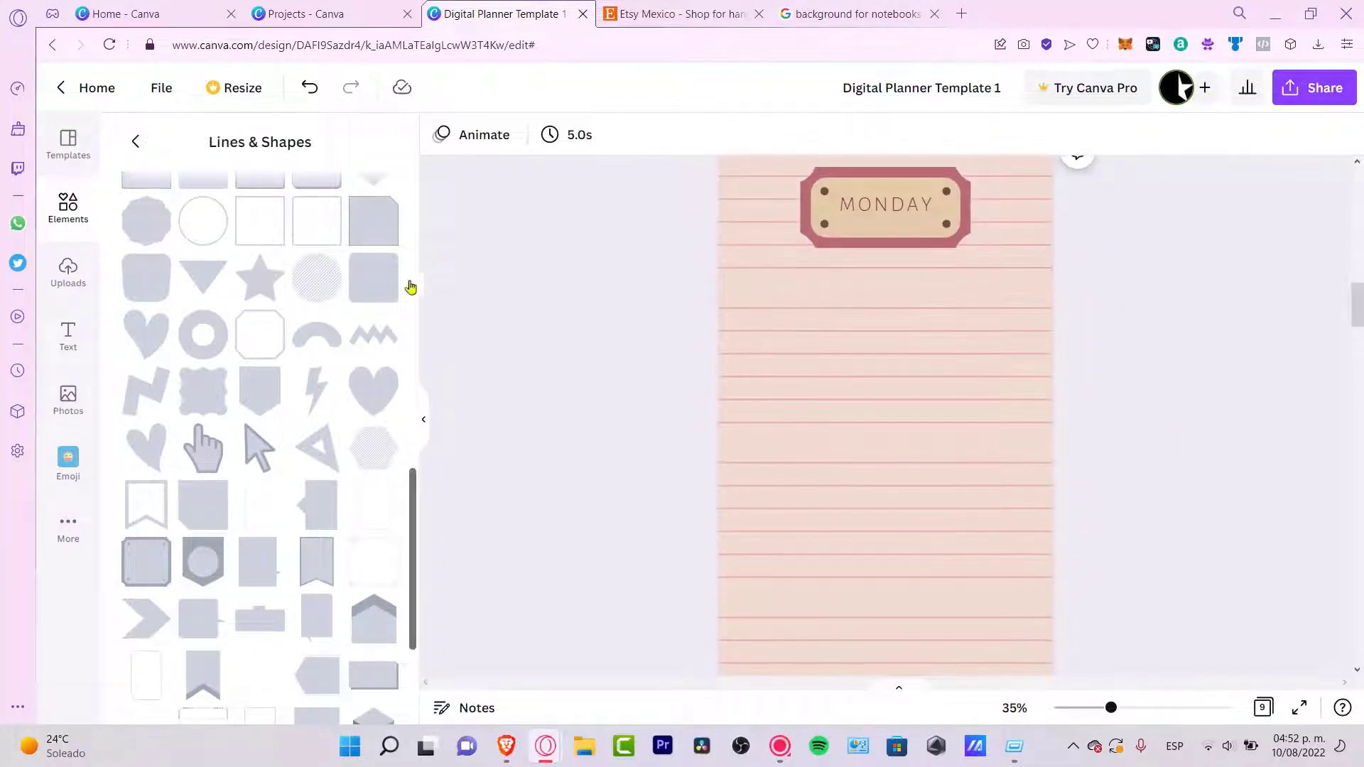
left_click(369, 303)
left_click_drag(905, 473, 988, 616)
Recolour the new cut-corner box with a white main fill and a pale peach secondary colour.
left_click(440, 135)
left_click(140, 275)
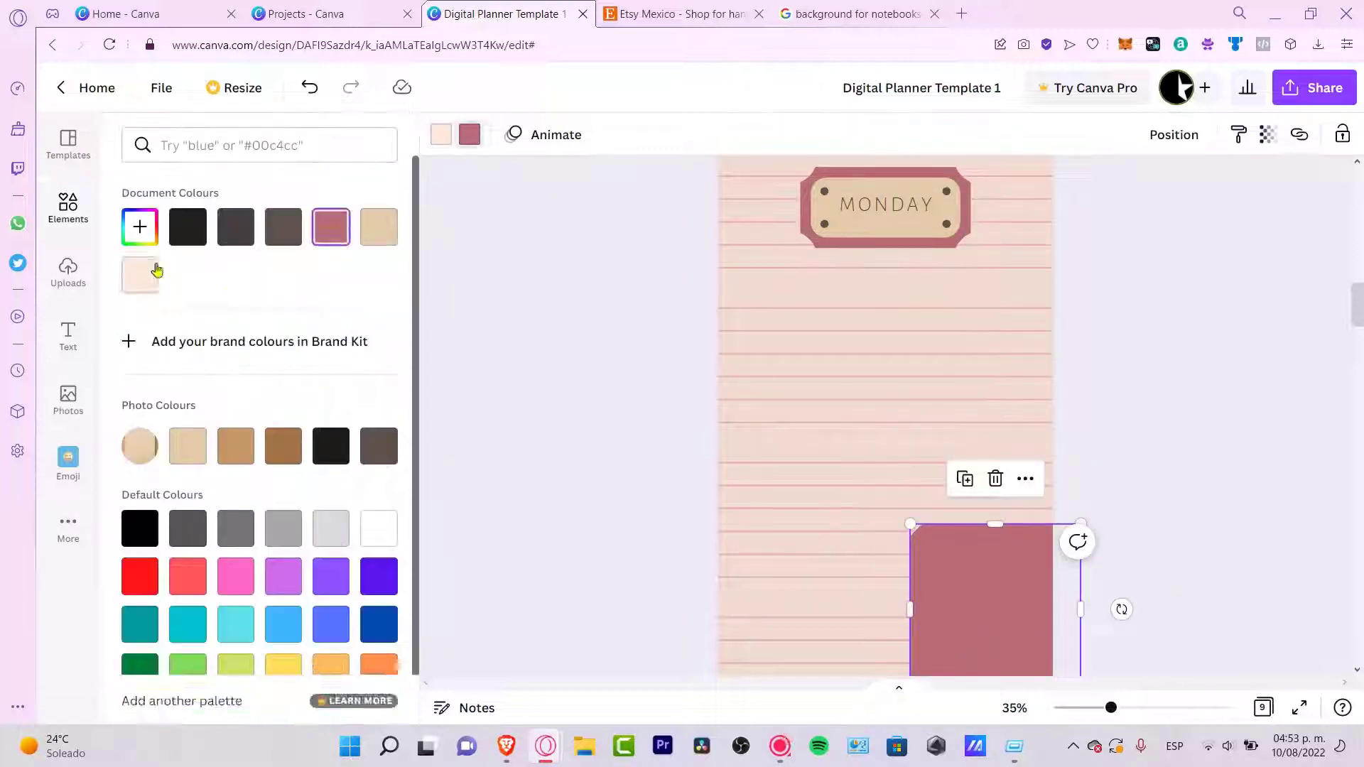
left_click(469, 135)
left_click(380, 526)
left_click(994, 590)
right_click(984, 584)
left_click(1085, 272)
Duplicate the "MONDAY" heading and place the copy at the upper part of the white box.
left_click(886, 205)
key("ctrl+d")
left_click_drag(886, 206, 1001, 548)
Try relabelling the copied heading as "NOTES" and repositioning it on the white box.
double_click(1002, 548)
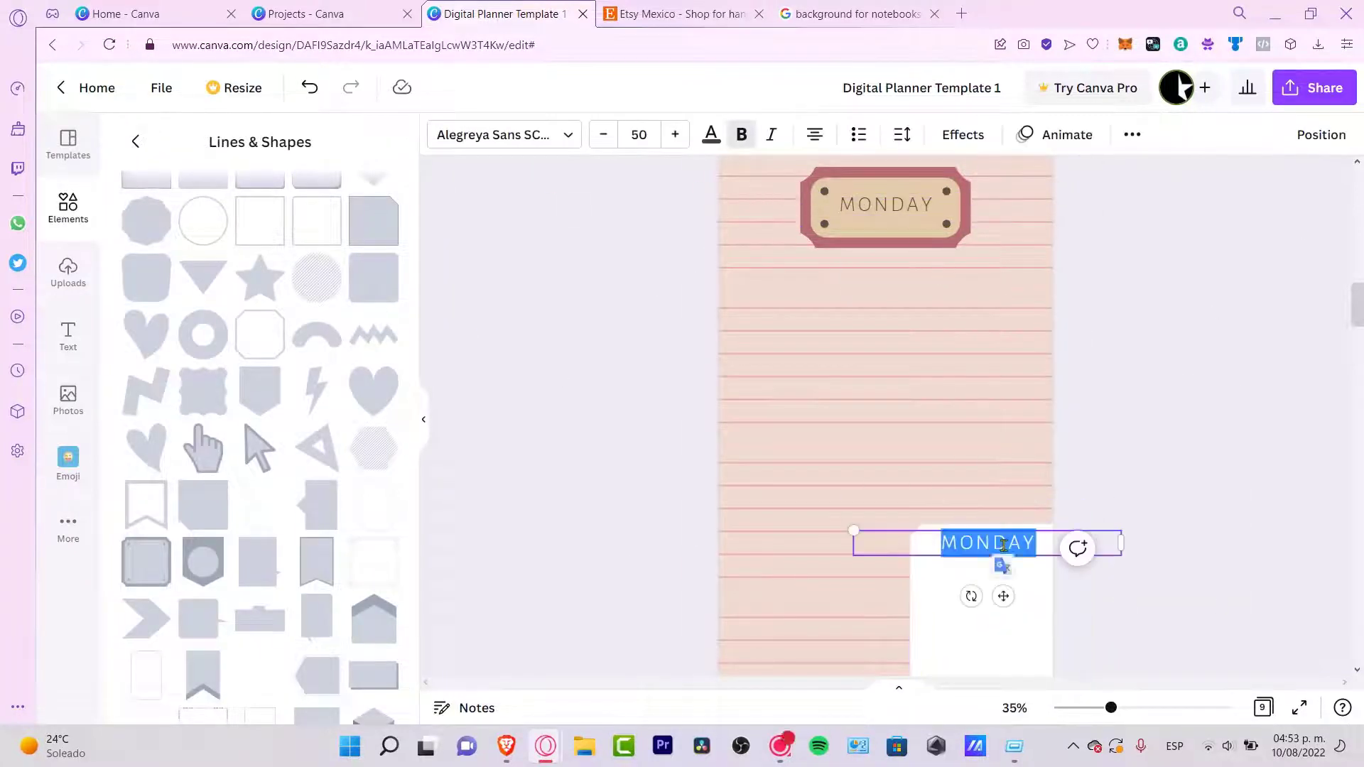
type("NOTES")
left_click_drag(1205, 499, 1002, 569)
left_click_drag(990, 551, 1018, 562)
key("ctrl+z")
key("ctrl+z")
Change the copied heading's text to "REMINDER" and set its font size to 30.
double_click(1008, 550)
type("REMINDER")
key("ctrl+a")
left_click(639, 135)
type("30")
key("Return")
Duplicate the white box, shorten the copy into a header strip along its upper edge, and recolour the strip dusty rose.
left_click(1023, 625)
key("ctrl+d")
left_click_drag(1045, 667, 1038, 660)
left_click_drag(991, 672, 1008, 568)
left_click(469, 134)
left_click(236, 446)
left_click(331, 226)
Rearrange the layers so the "REMINDER" text sits in front of the dusty-rose strip and the white box.
right_click(989, 557)
left_click(1066, 569)
right_click(1011, 557)
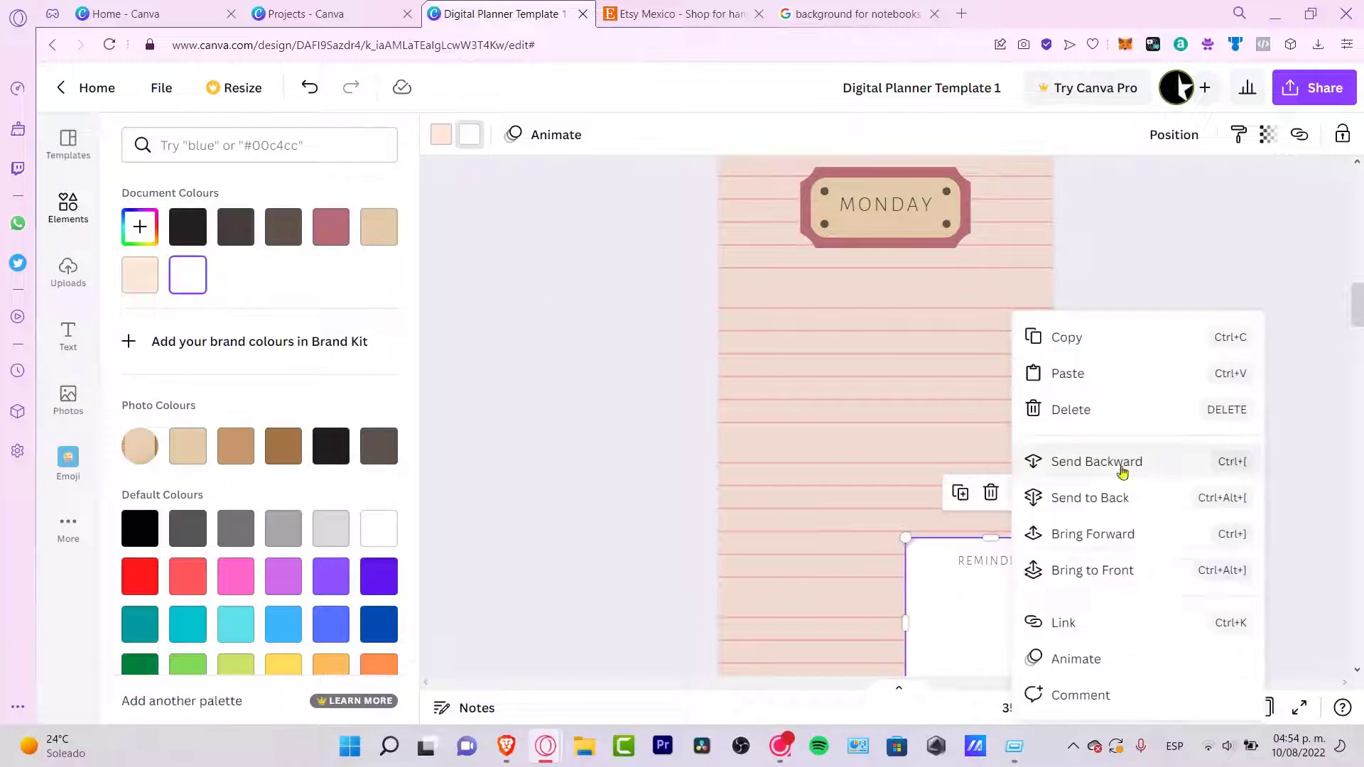
key("ctrl+z")
right_click(1020, 558)
left_click(1095, 533)
Group the "REMINDER" text, the dusty-rose strip and the white box into one element.
left_click(1019, 562)
left_click(572, 134)
left_click_drag(1126, 515, 1011, 630)
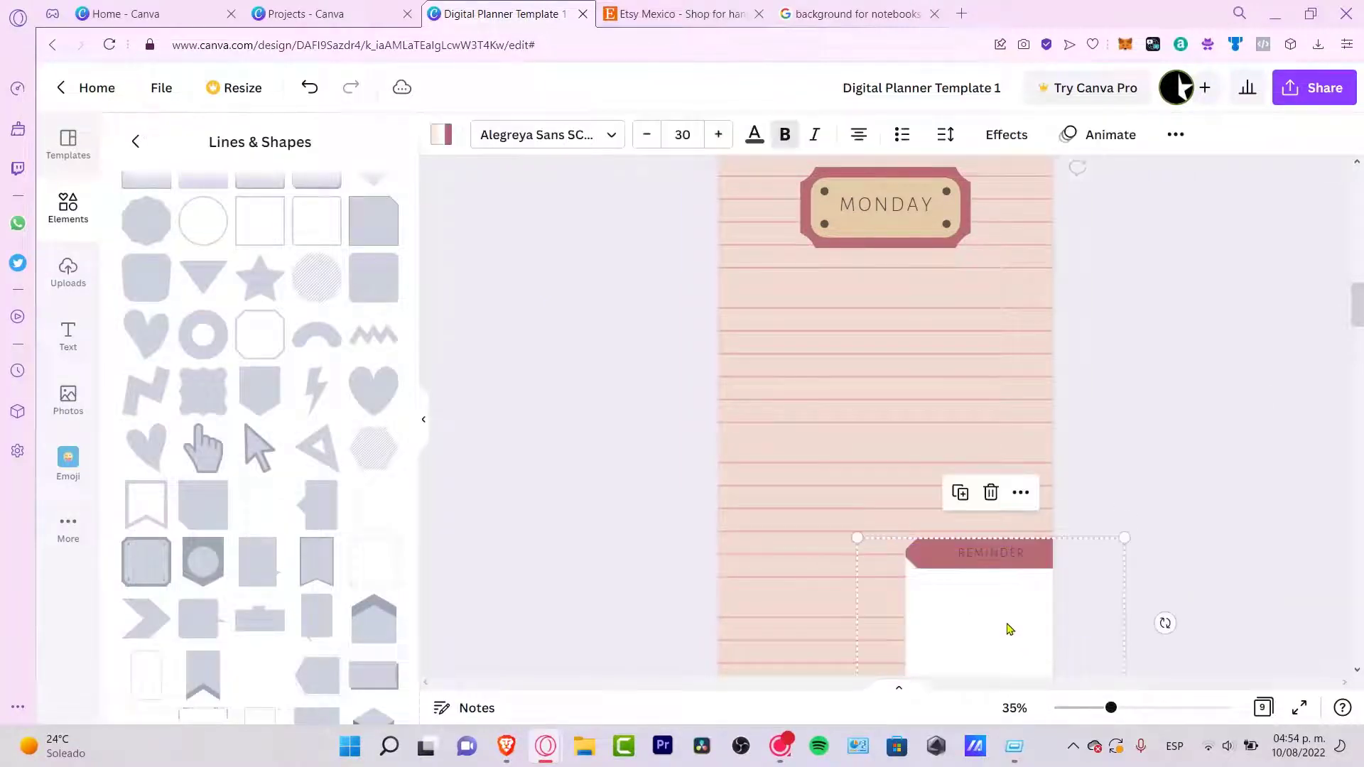
right_click(1016, 562)
left_click(1122, 595)
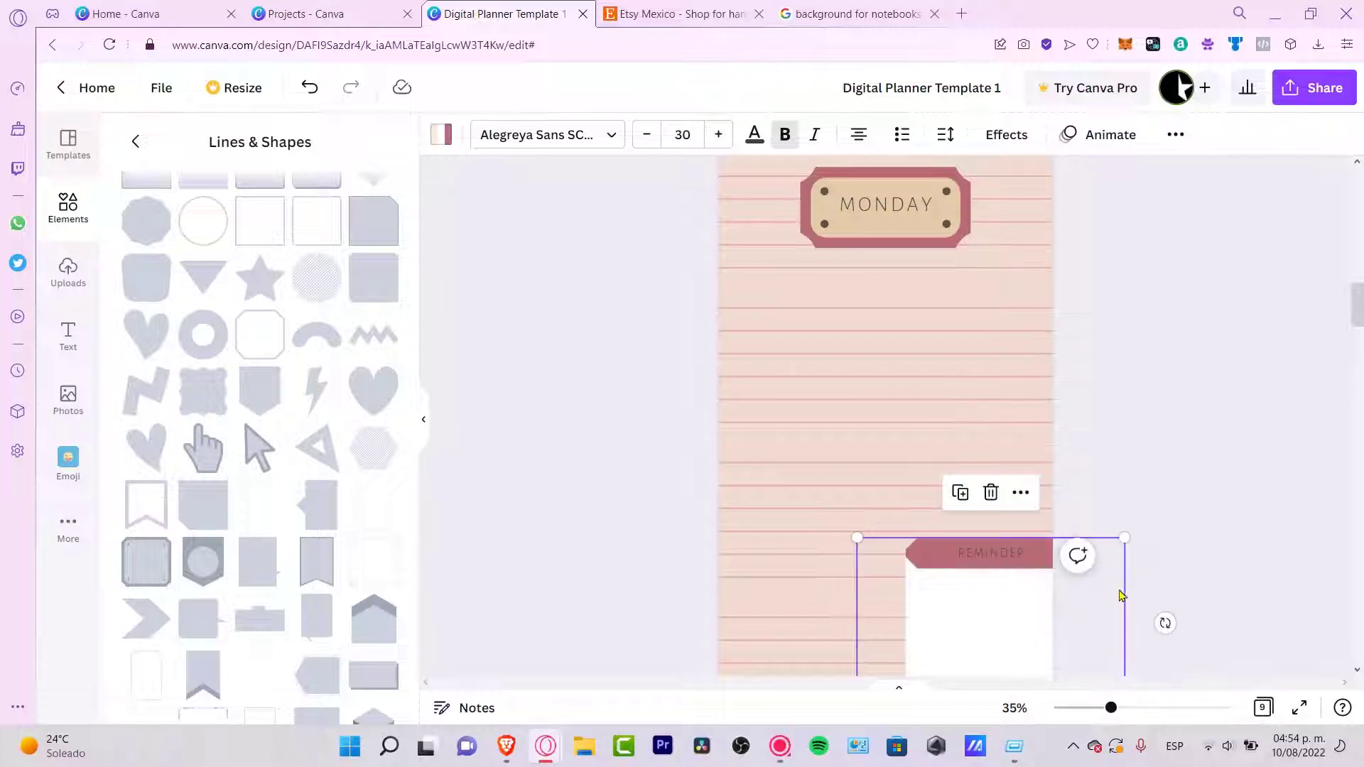
Paste copies of the grouped reminder box onto the Tuesday and Wednesday pages.
scroll(1151, 543, "down", 7)
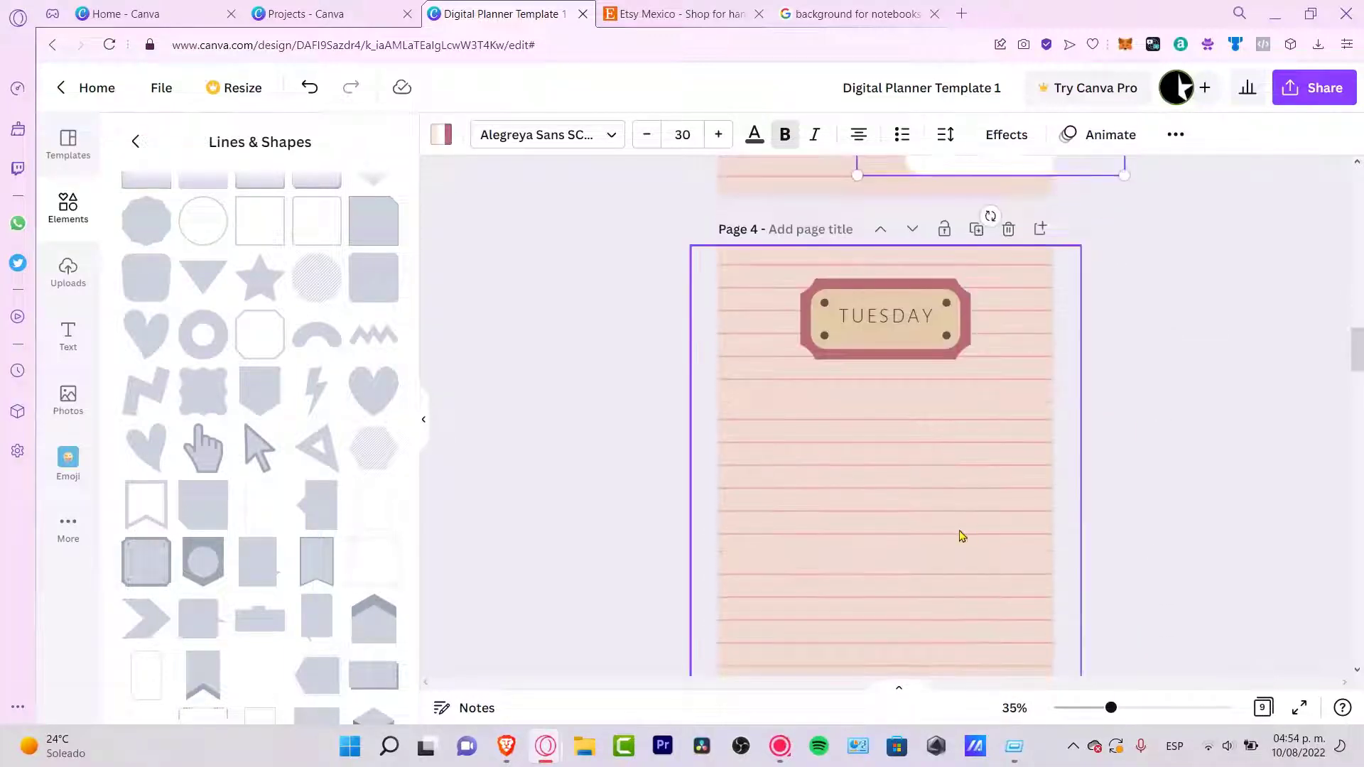
left_click(961, 530)
scroll(1131, 530, "down", 3)
key("ctrl+v")
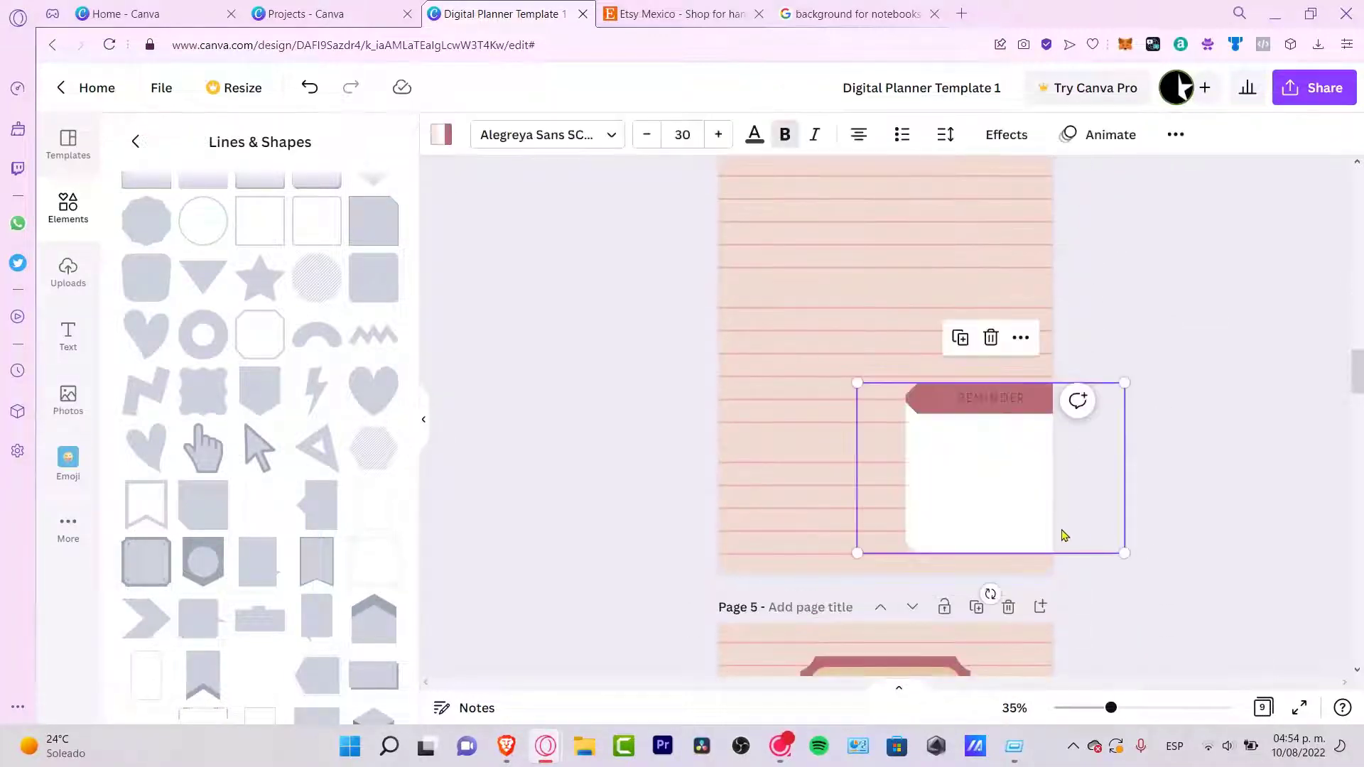
scroll(1232, 552, "down", 8)
left_click(1070, 399)
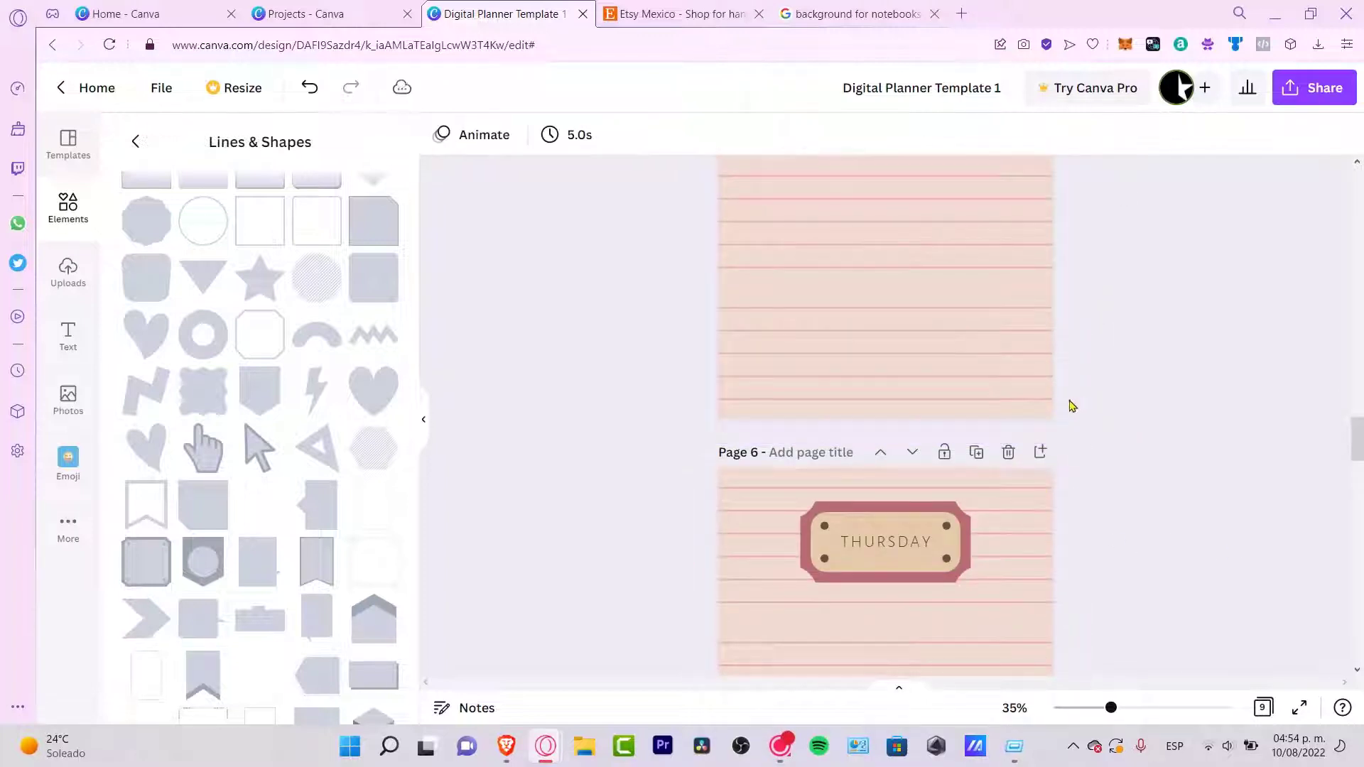
key("ctrl+v")
Paste copies of the grouped reminder box onto the Thursday and Friday pages.
scroll(1148, 487, "down", 5)
left_click(1038, 488)
key("ctrl+v")
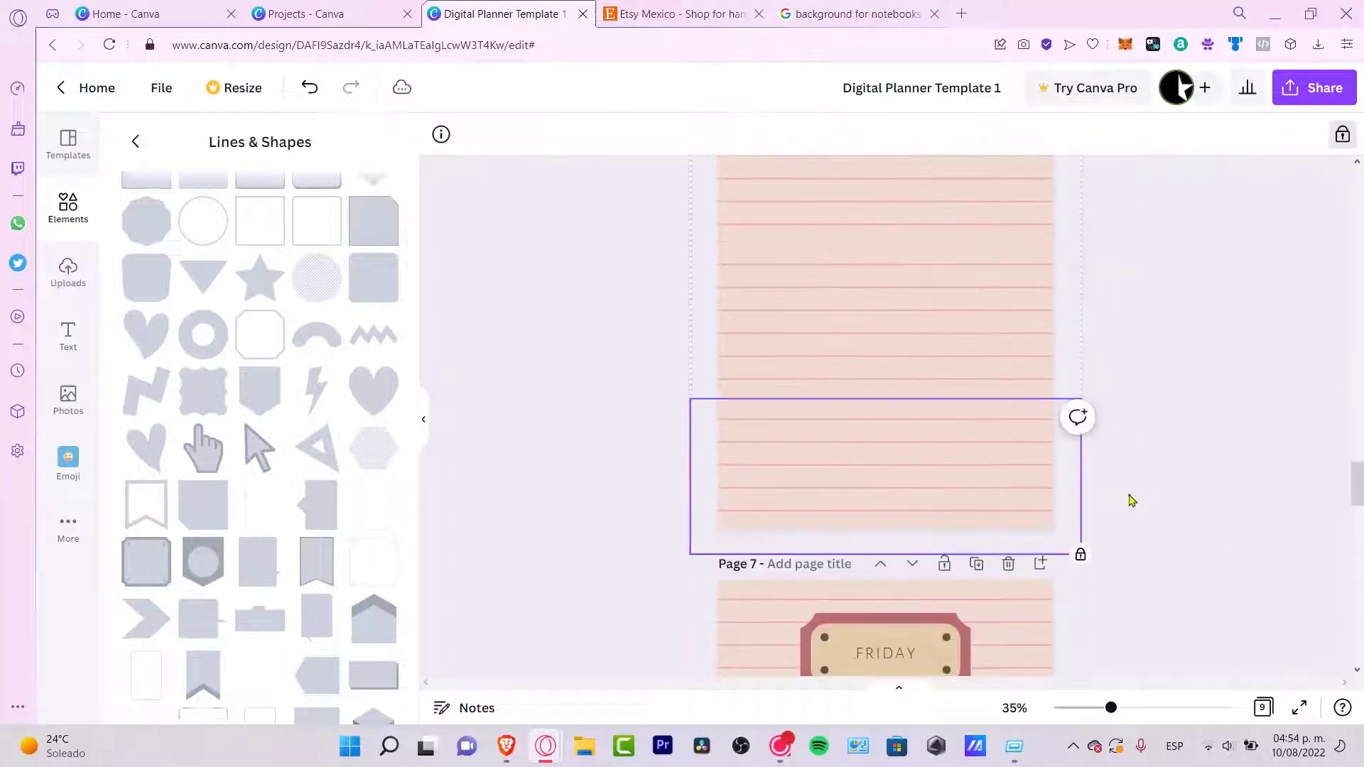
scroll(1115, 512, "down", 5)
left_click(1066, 572)
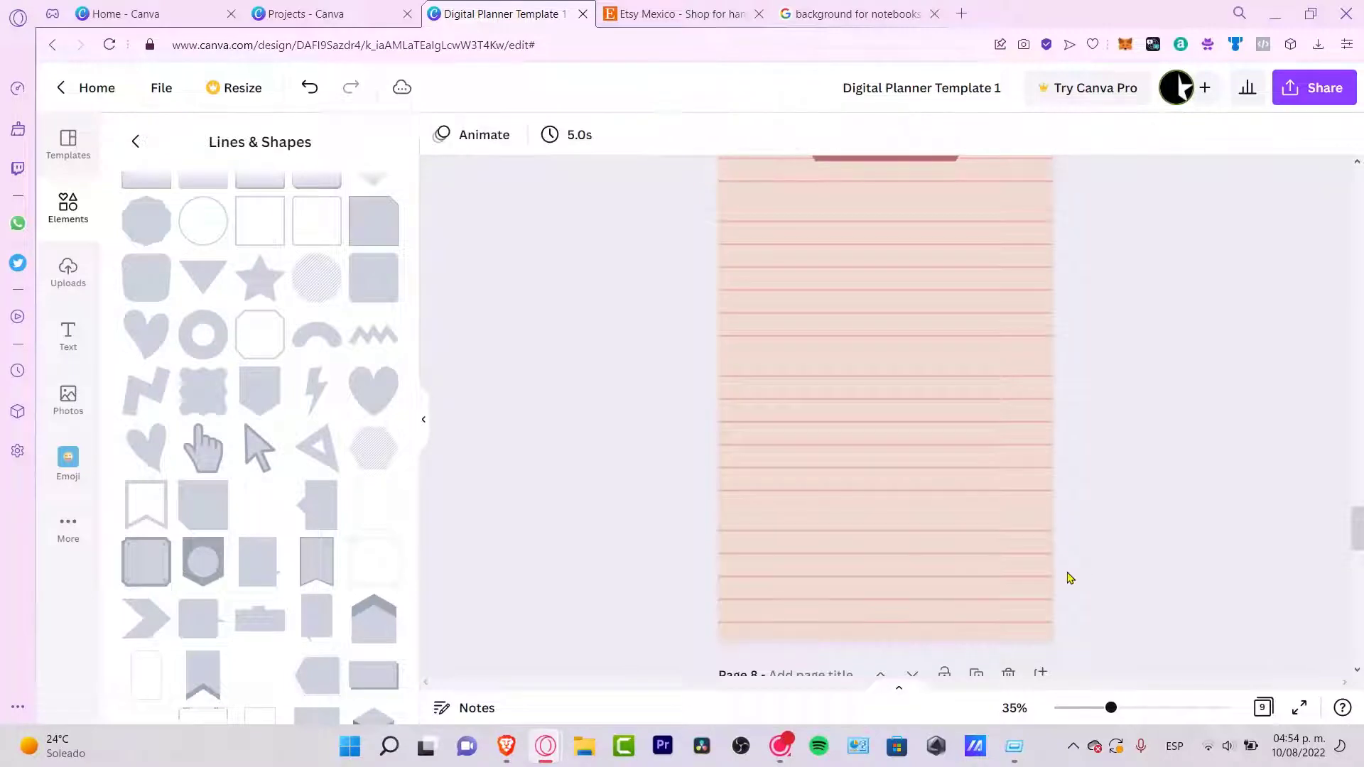
key("ctrl+v")
Paste copies of the grouped reminder box onto the Saturday and Sunday pages.
scroll(1071, 575, "down", 5)
left_click(1087, 602)
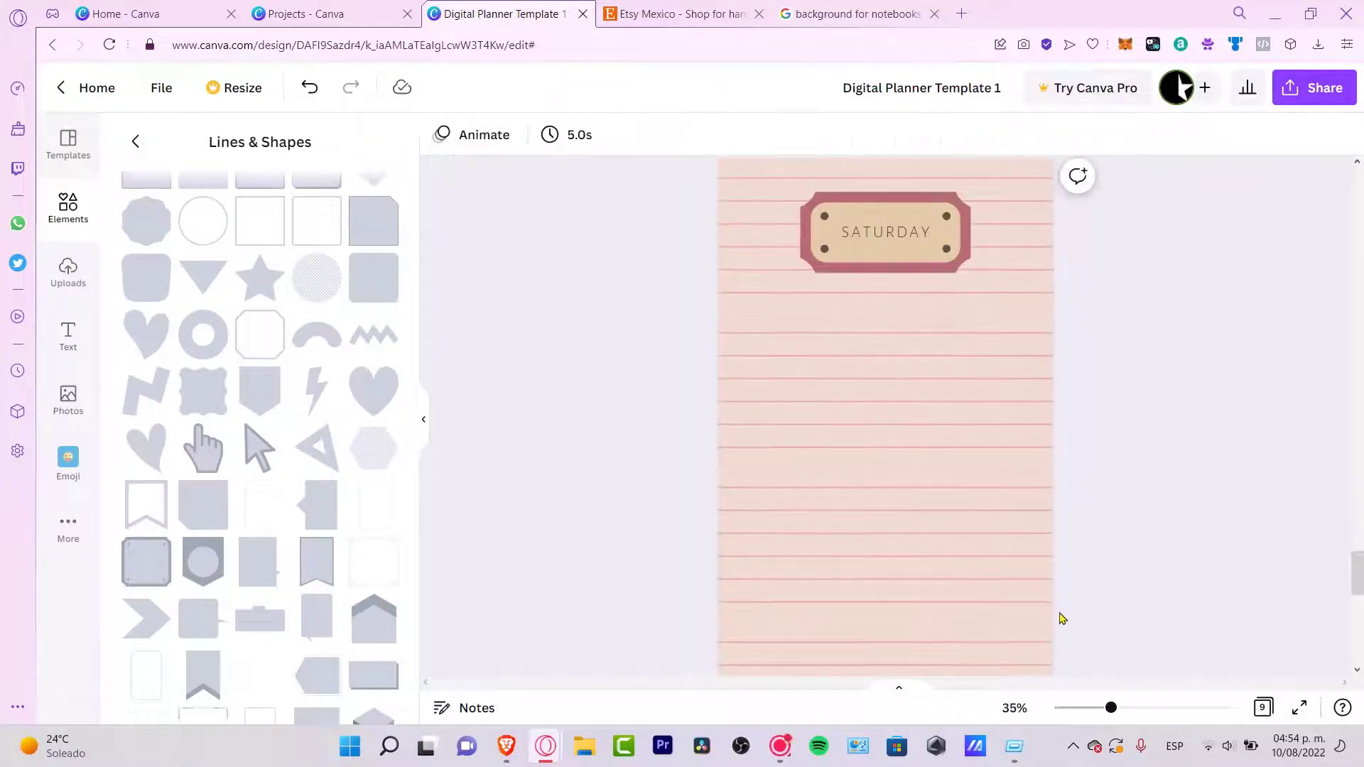
key("ctrl+v")
scroll(1151, 591, "down", 5)
scroll(1151, 590, "up", 5)
scroll(1151, 591, "down", 5)
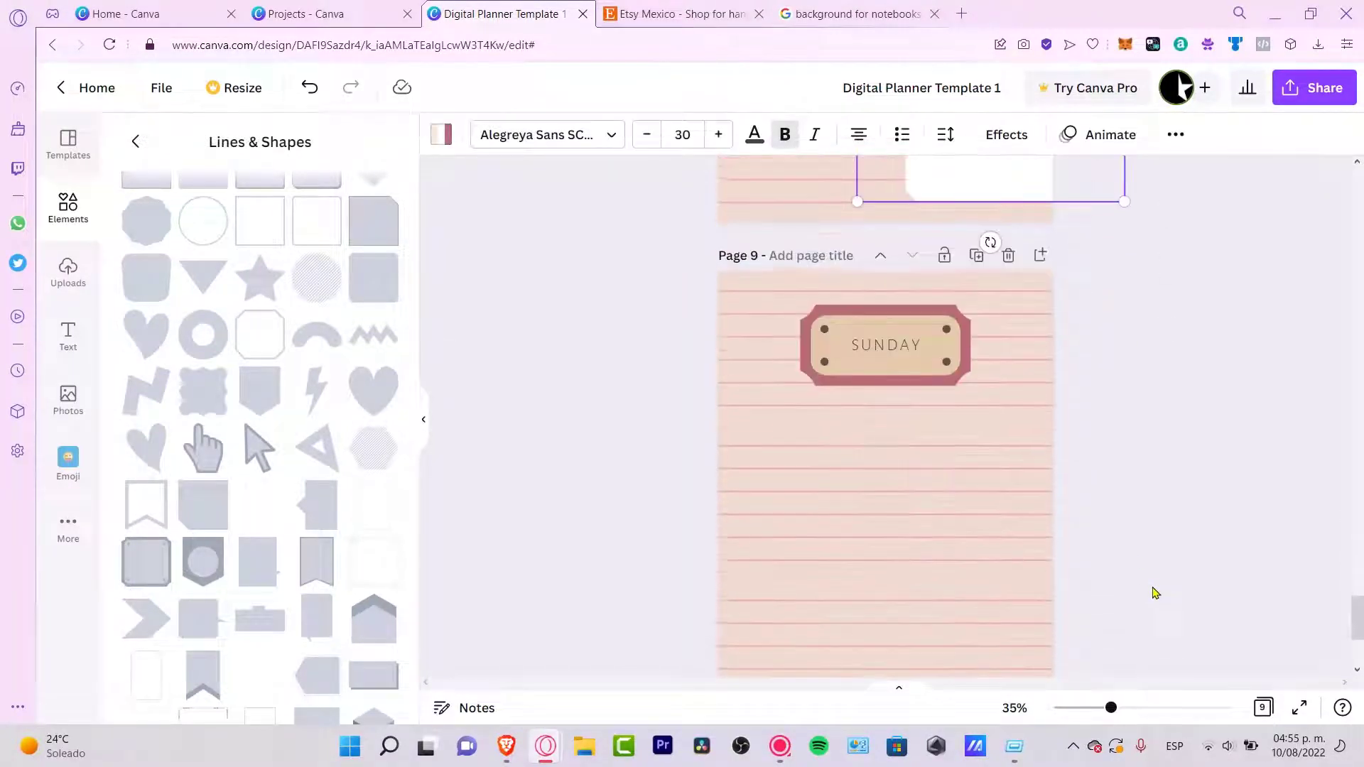
Review all planner pages in the grid overview and return to the page editing view.
left_click_drag(1111, 708, 1068, 708)
left_click(1263, 708)
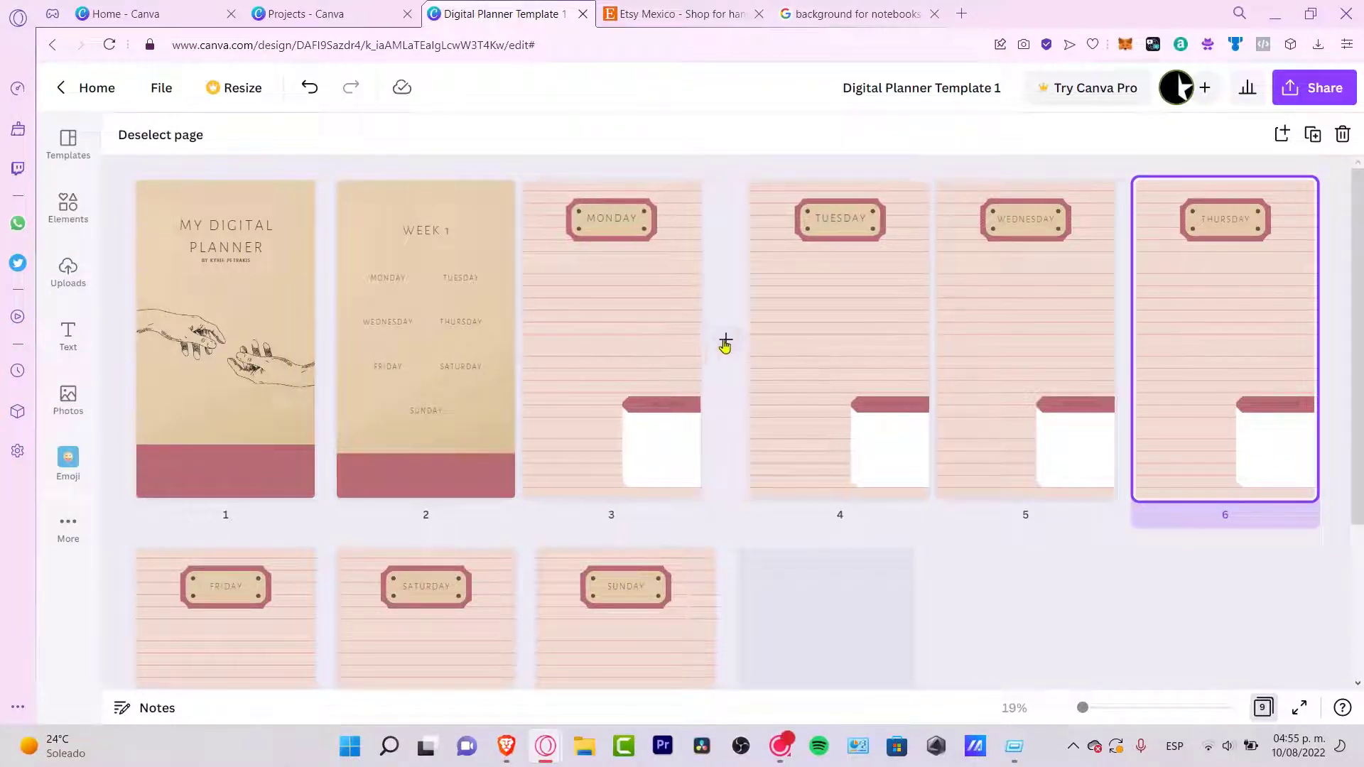
right_click(655, 336)
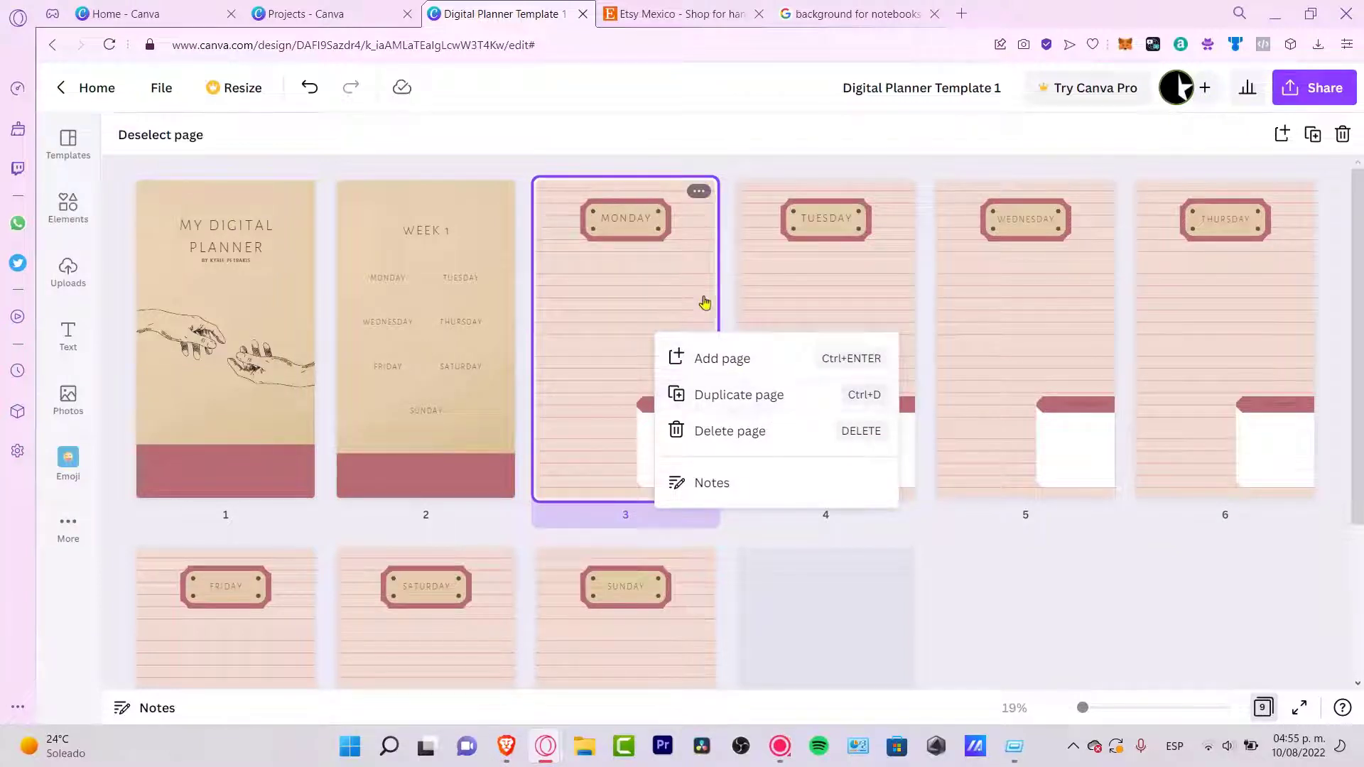
left_click(920, 456)
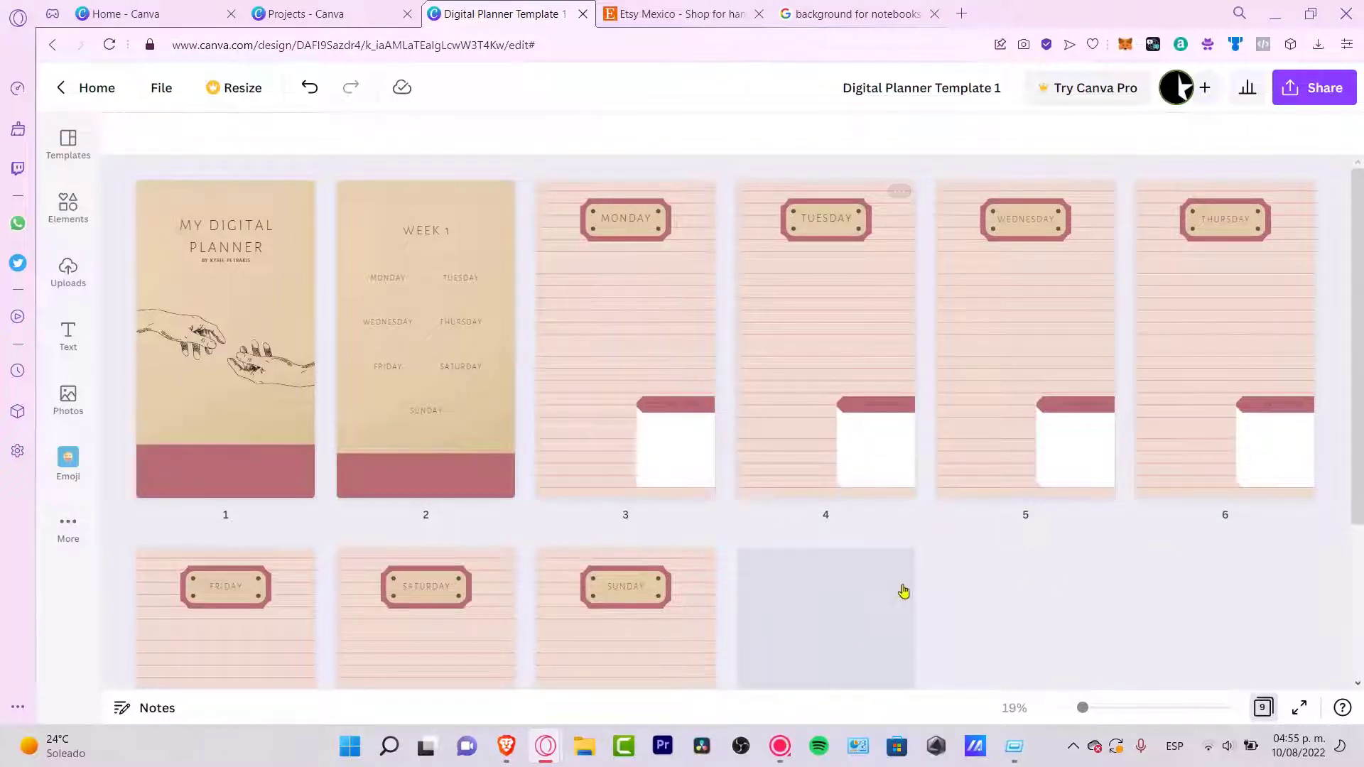
scroll(903, 592, "down", 3)
scroll(1163, 491, "up", 3)
left_click(1263, 708)
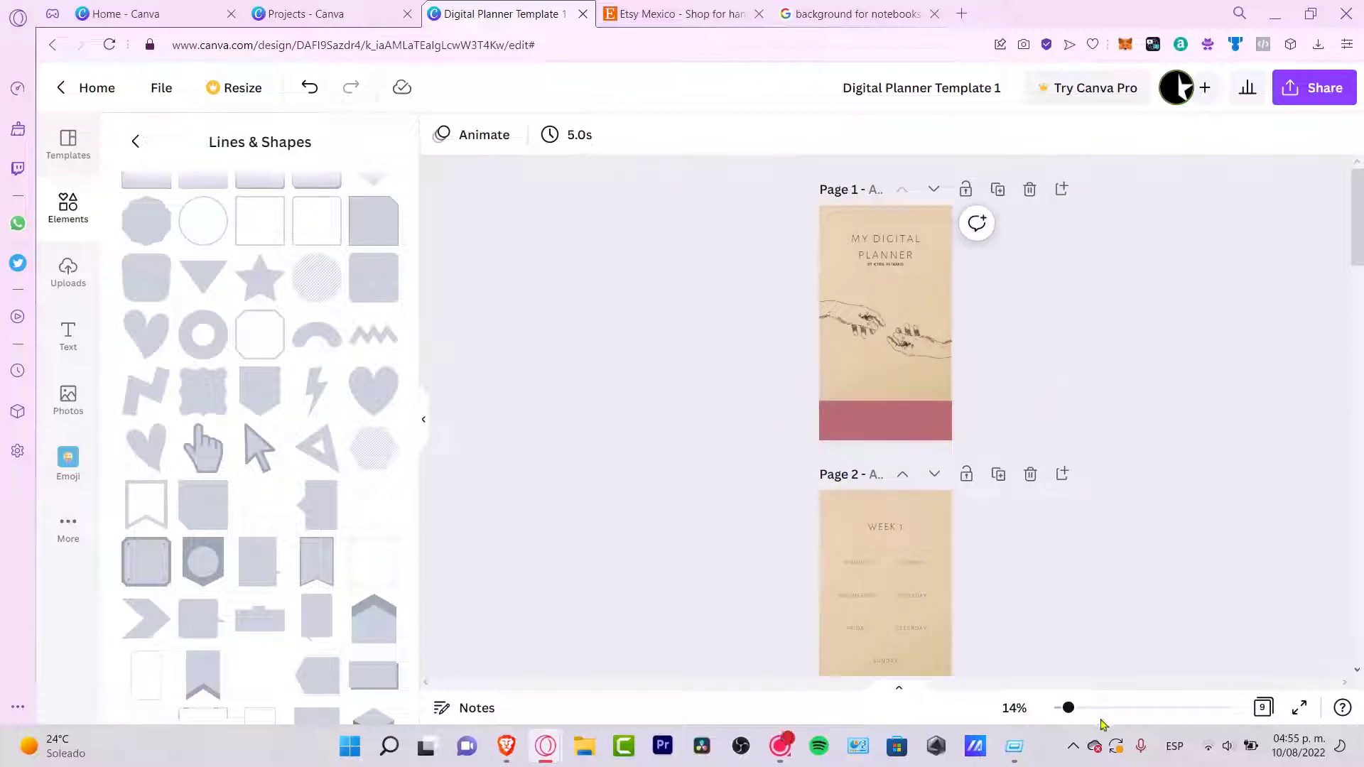
Examine the link destinations offered for the "MONDAY" label on the Week 1 overview page.
left_click_drag(1102, 708, 1127, 708)
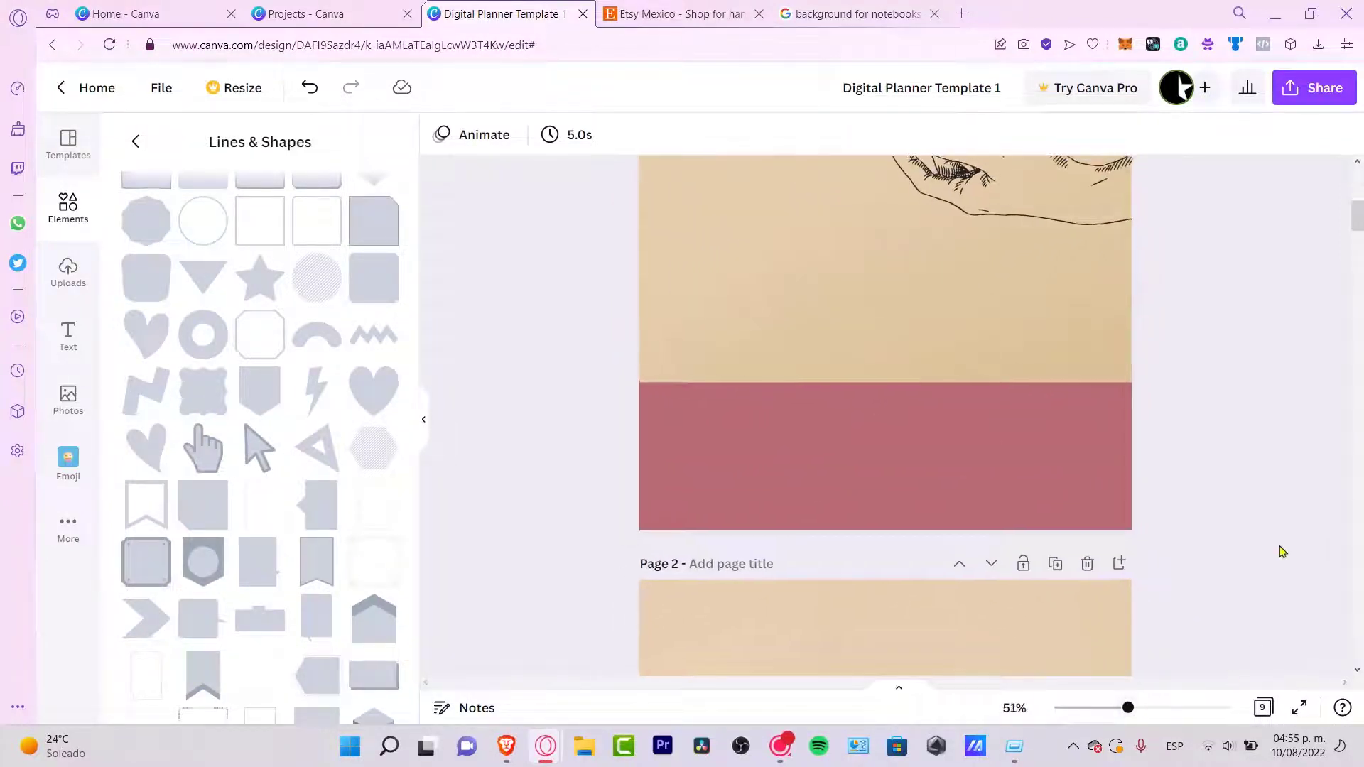
scroll(1282, 552, "down", 7)
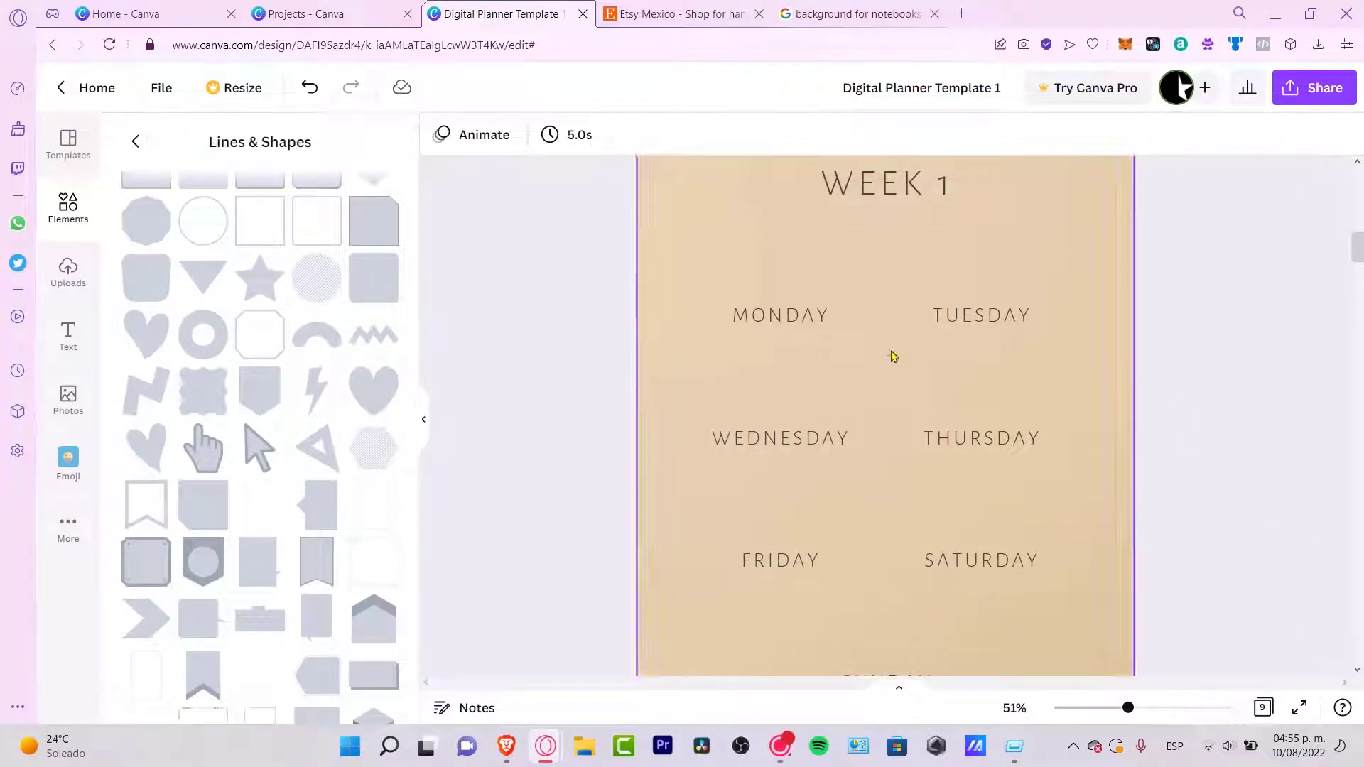
left_click(781, 322)
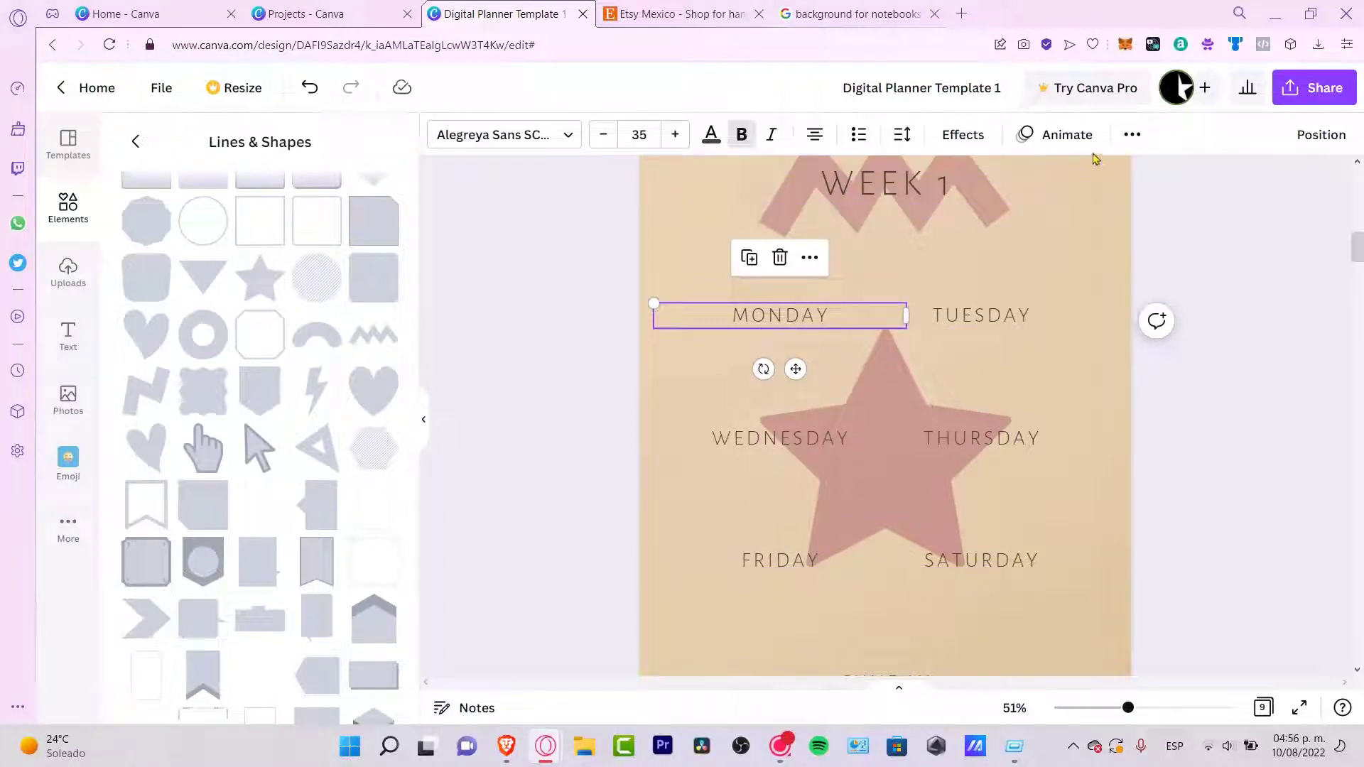
left_click(1133, 135)
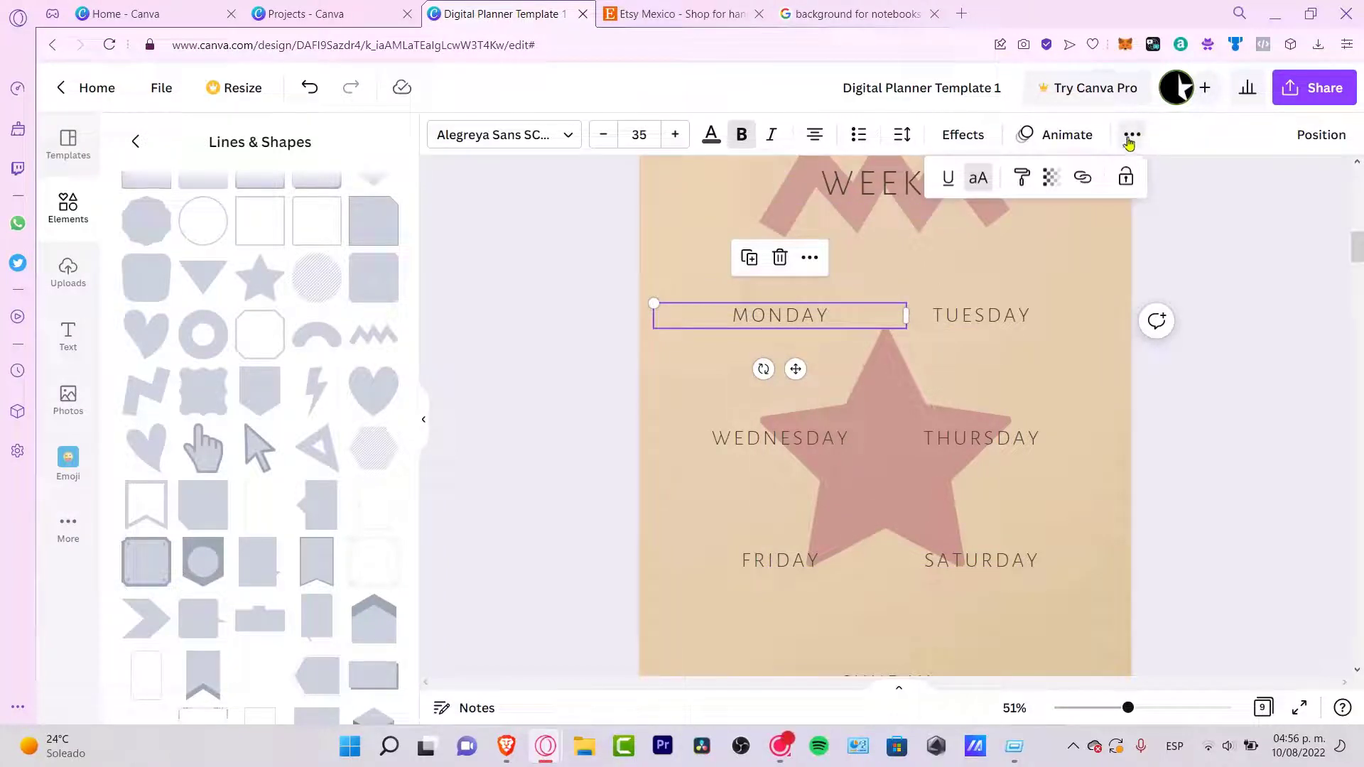
left_click(1083, 179)
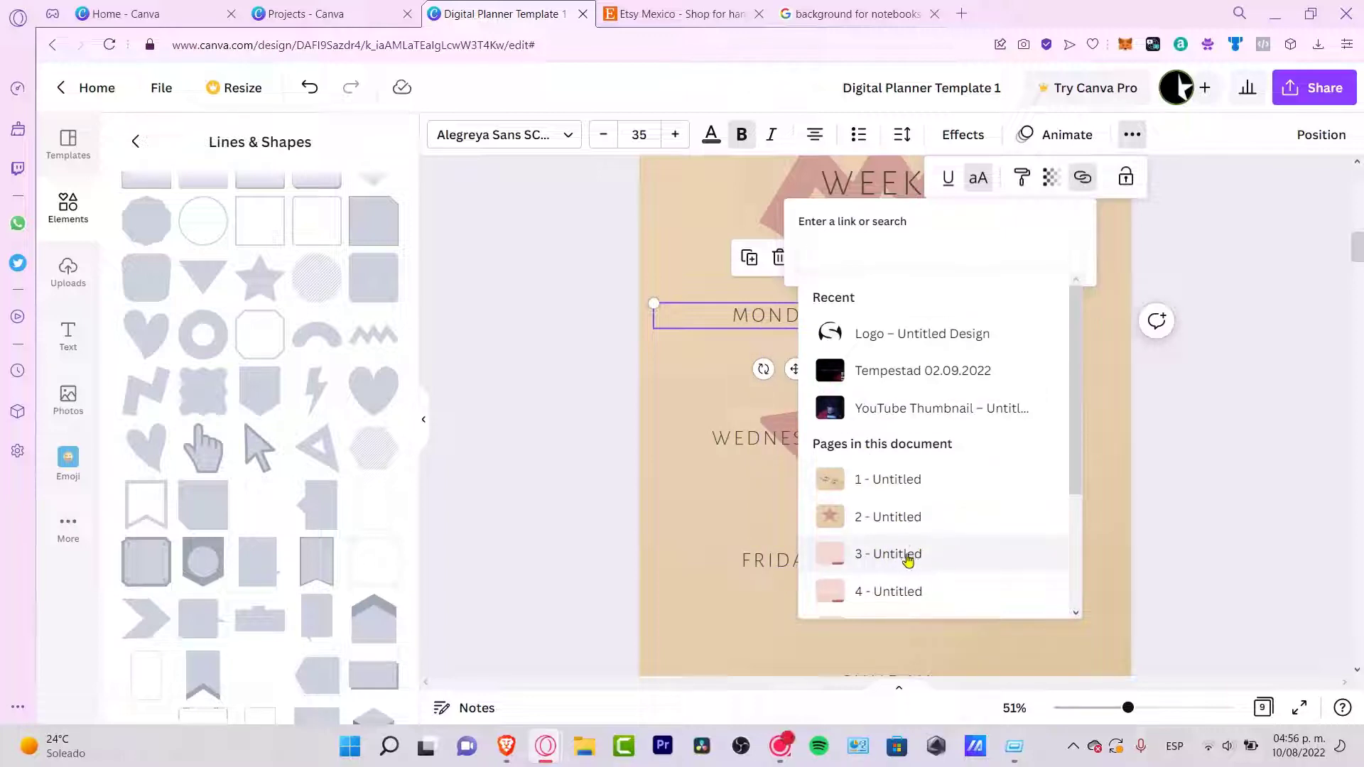
left_click(1183, 460)
Switch to the grid overview and title page 3 "MON".
scroll(1180, 458, "up", 8)
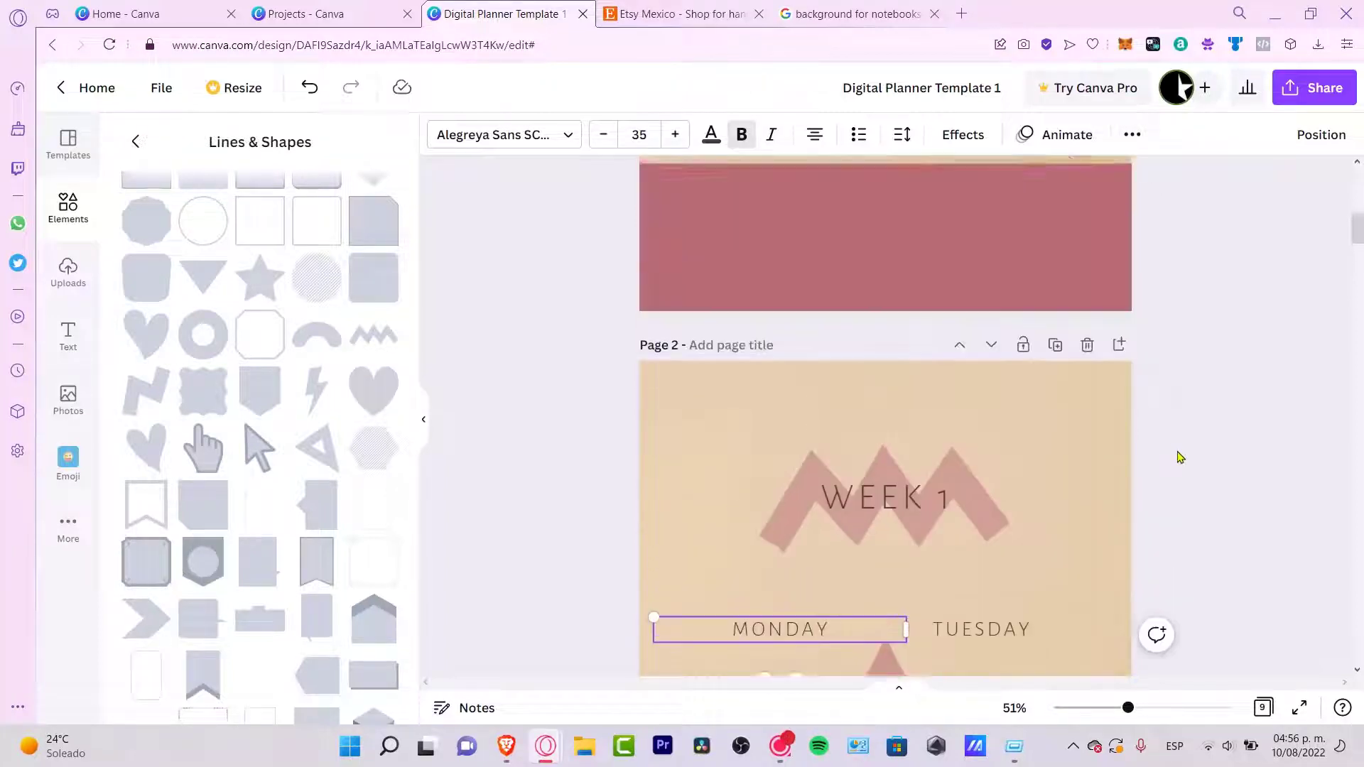
left_click(1264, 708)
left_click(699, 190)
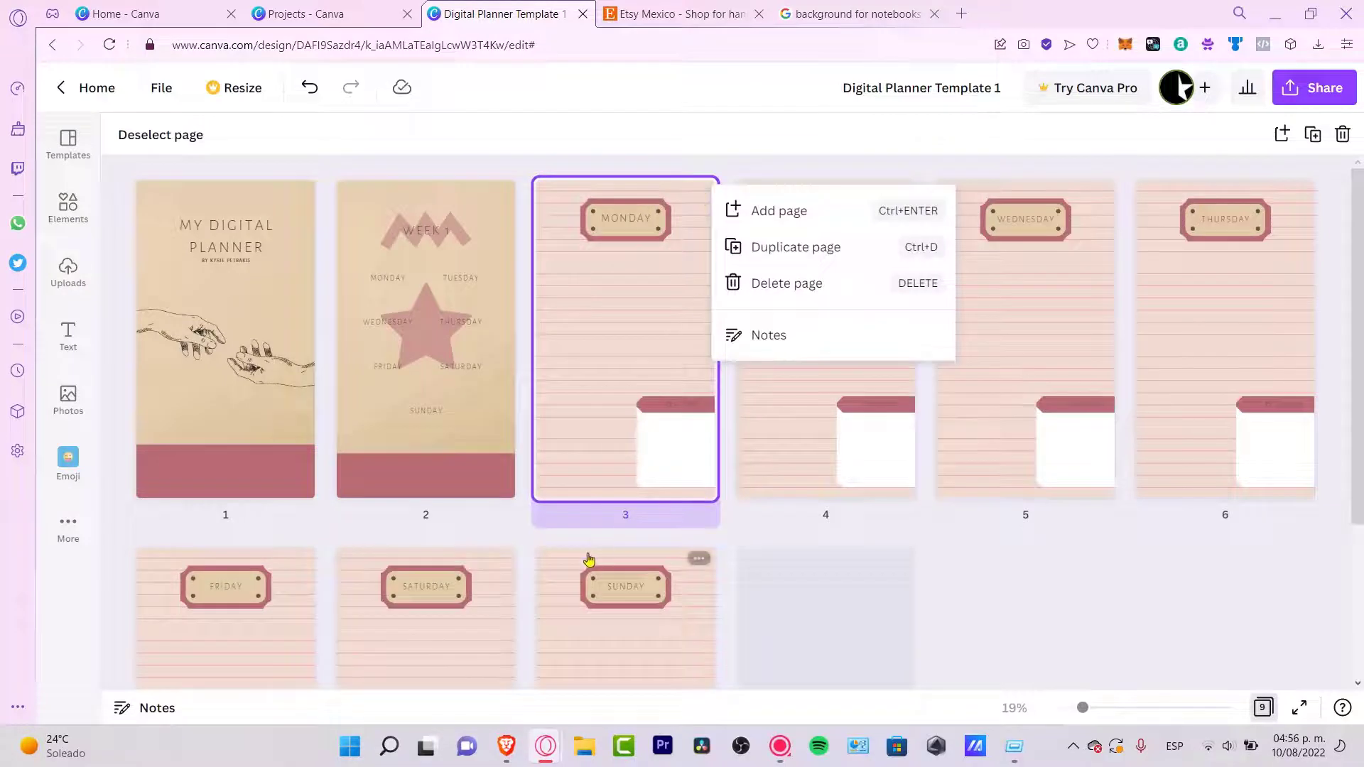
left_click(629, 518)
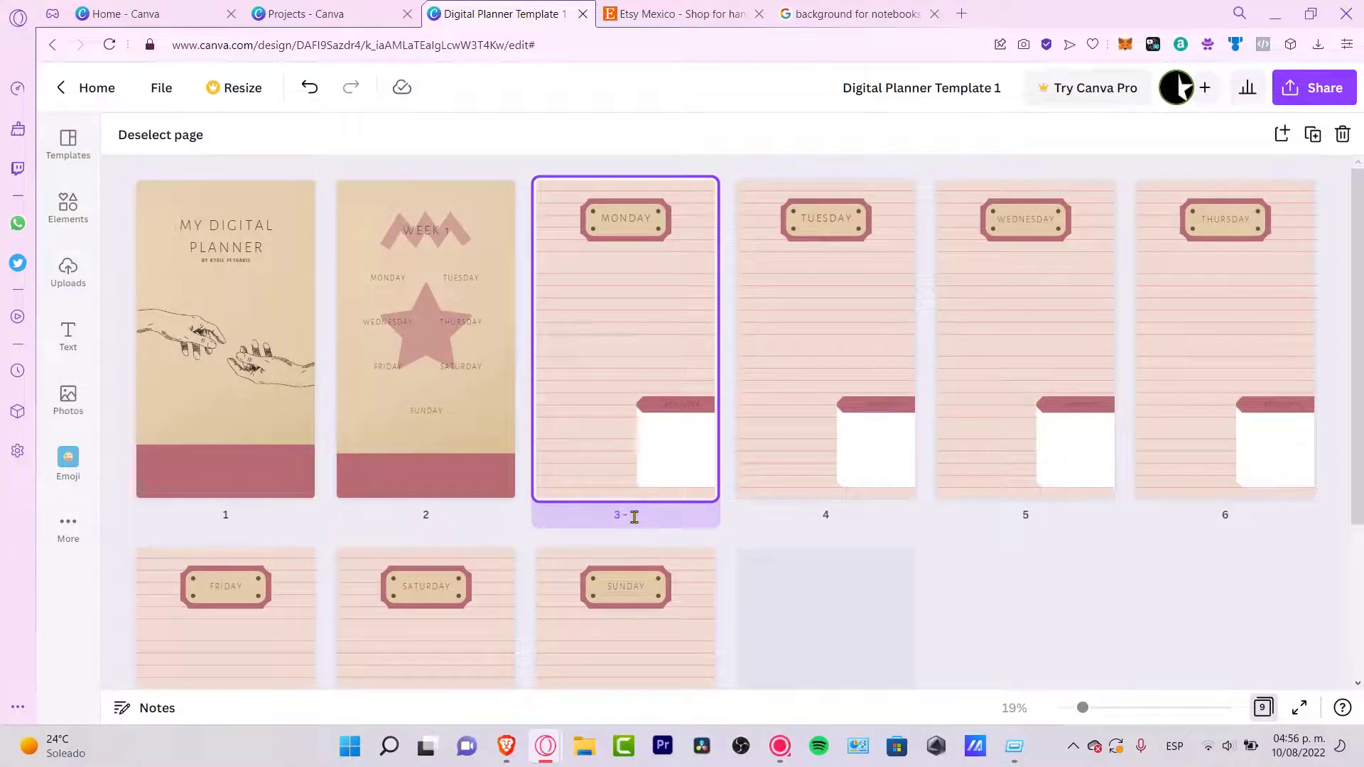
type("MONDAY")
double_click(634, 517)
type("MON")
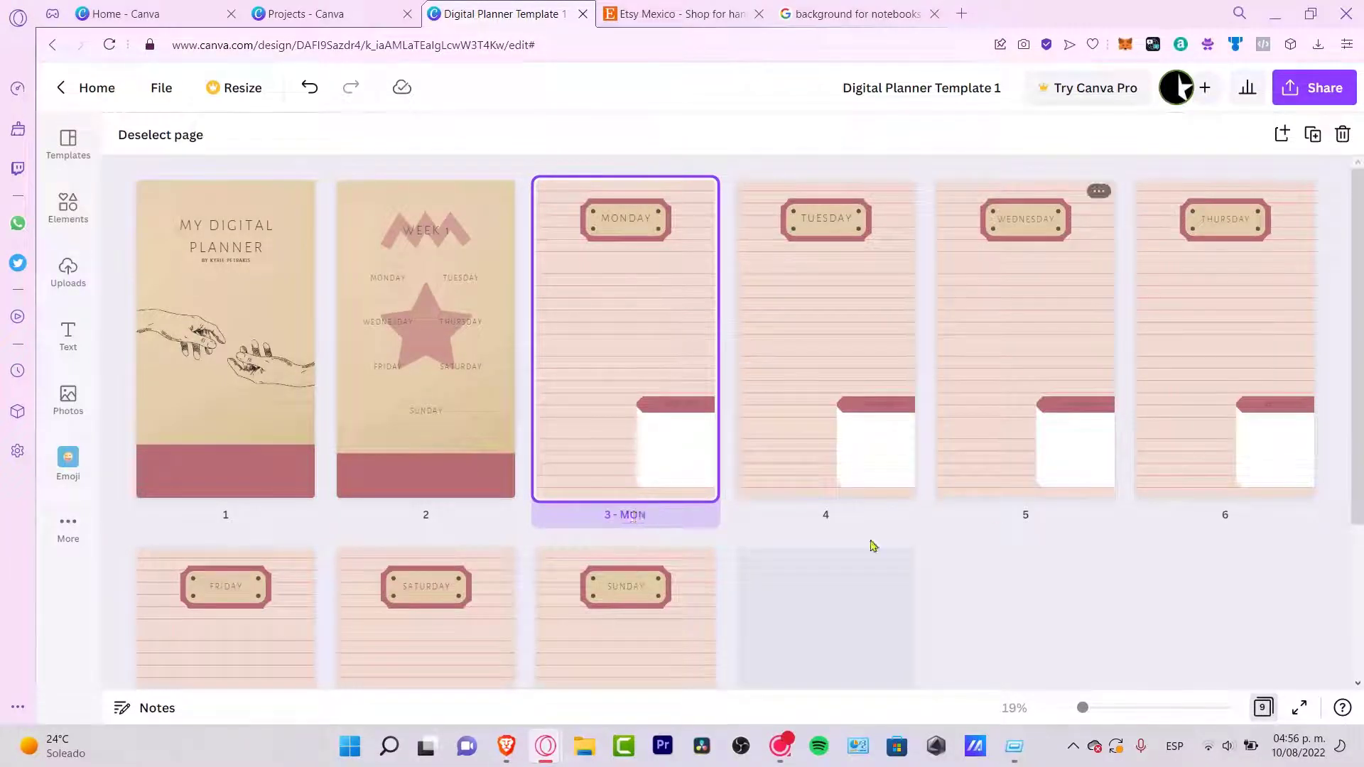
Title page 4 "TUE", page 5 "WED" and page 6 "THU".
left_click(831, 518)
type("TUE")
left_click(1032, 519)
type("WED")
left_click(1240, 519)
type("THU")
Title pages 7, 8 and 9 "FRI", "SAT" and "SUN", page 2 "CONTENT" and page 1 "MAIN".
scroll(270, 562, "down", 3)
left_click(237, 656)
type("FRI")
left_click(447, 657)
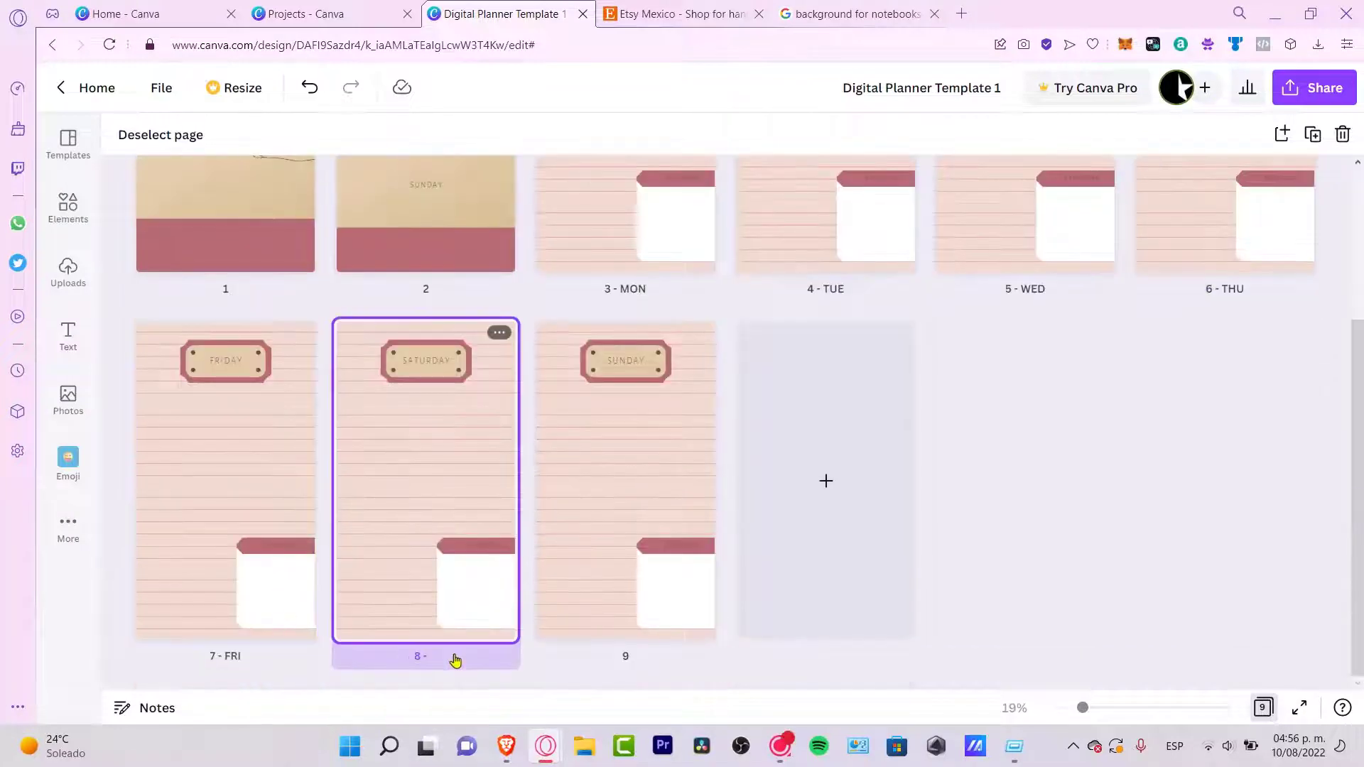
type("SAT")
left_click(643, 658)
type("SUN")
left_click(438, 294)
type("CONTENT")
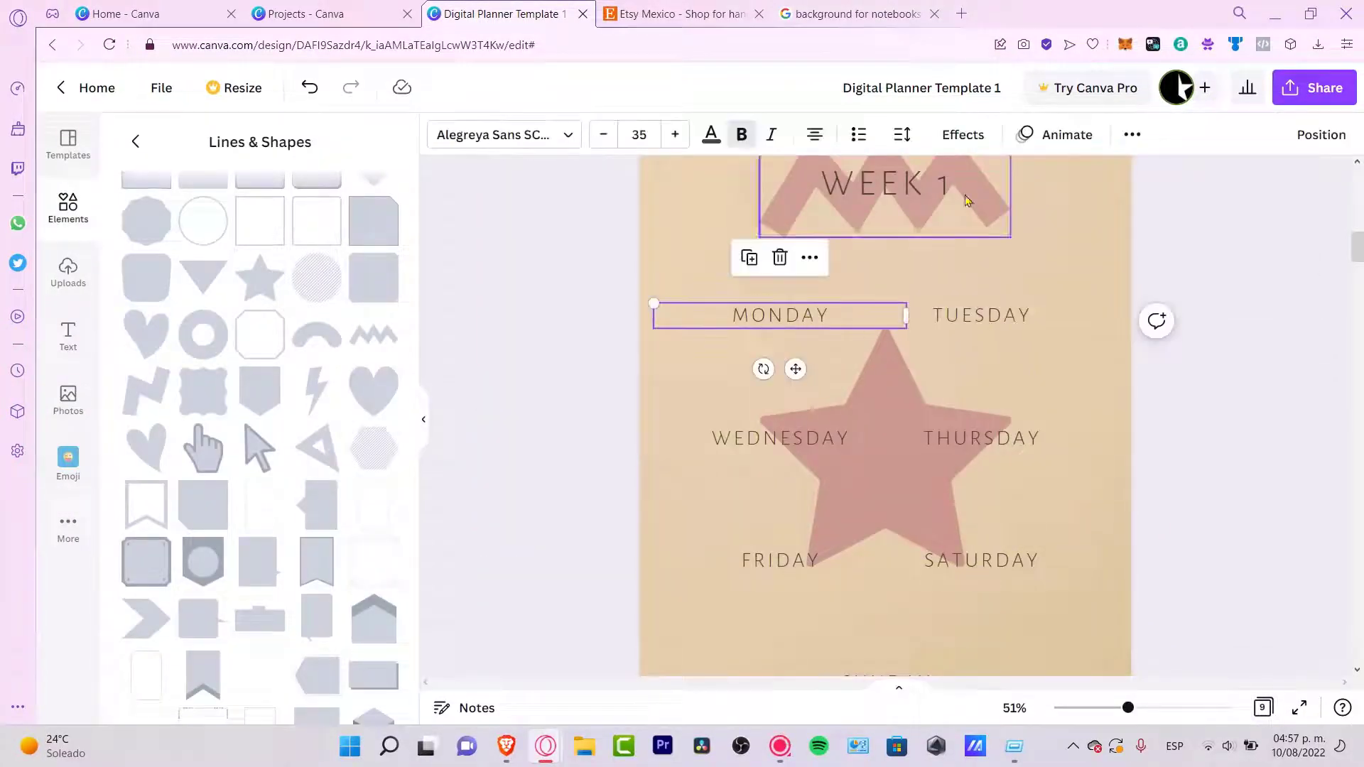
Link the "MONDAY" label on the Week 1 overview to the page "3 - MON".
left_click(1133, 134)
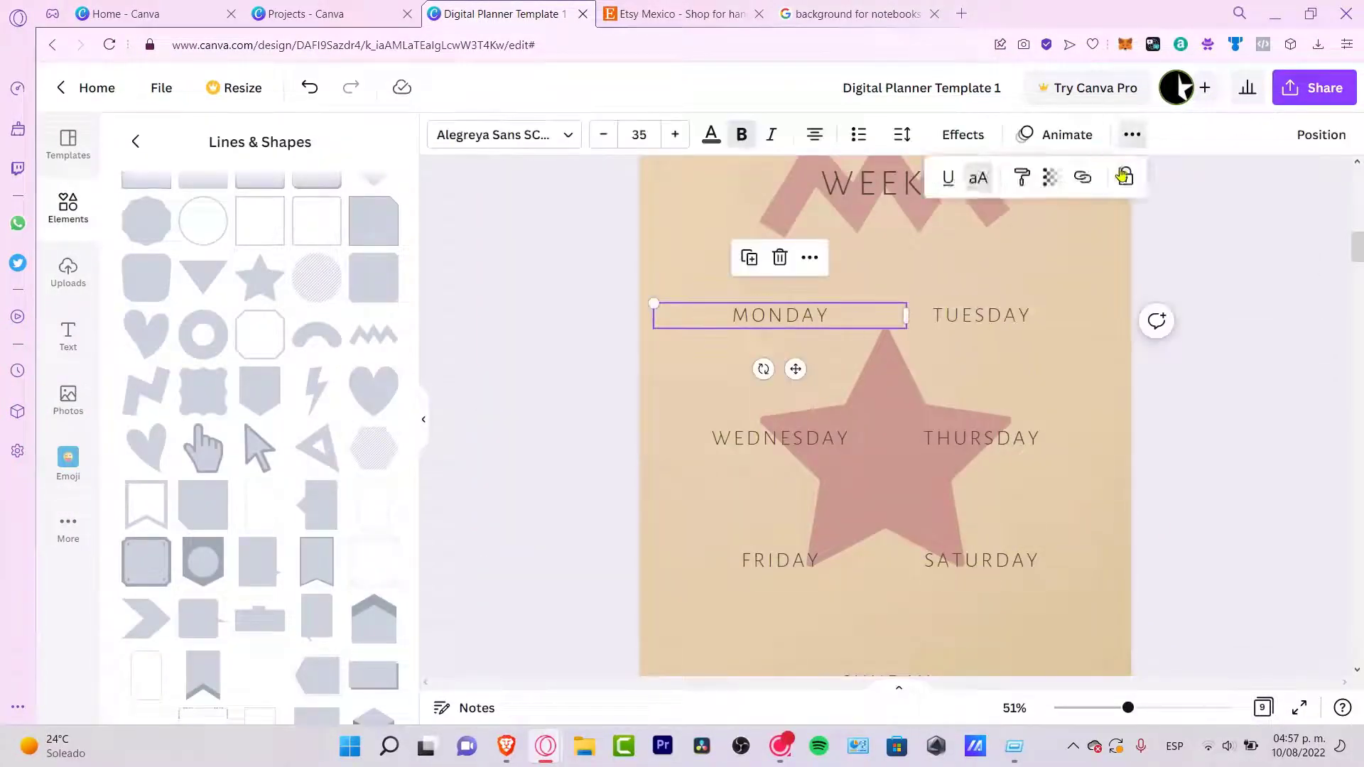
left_click(1082, 178)
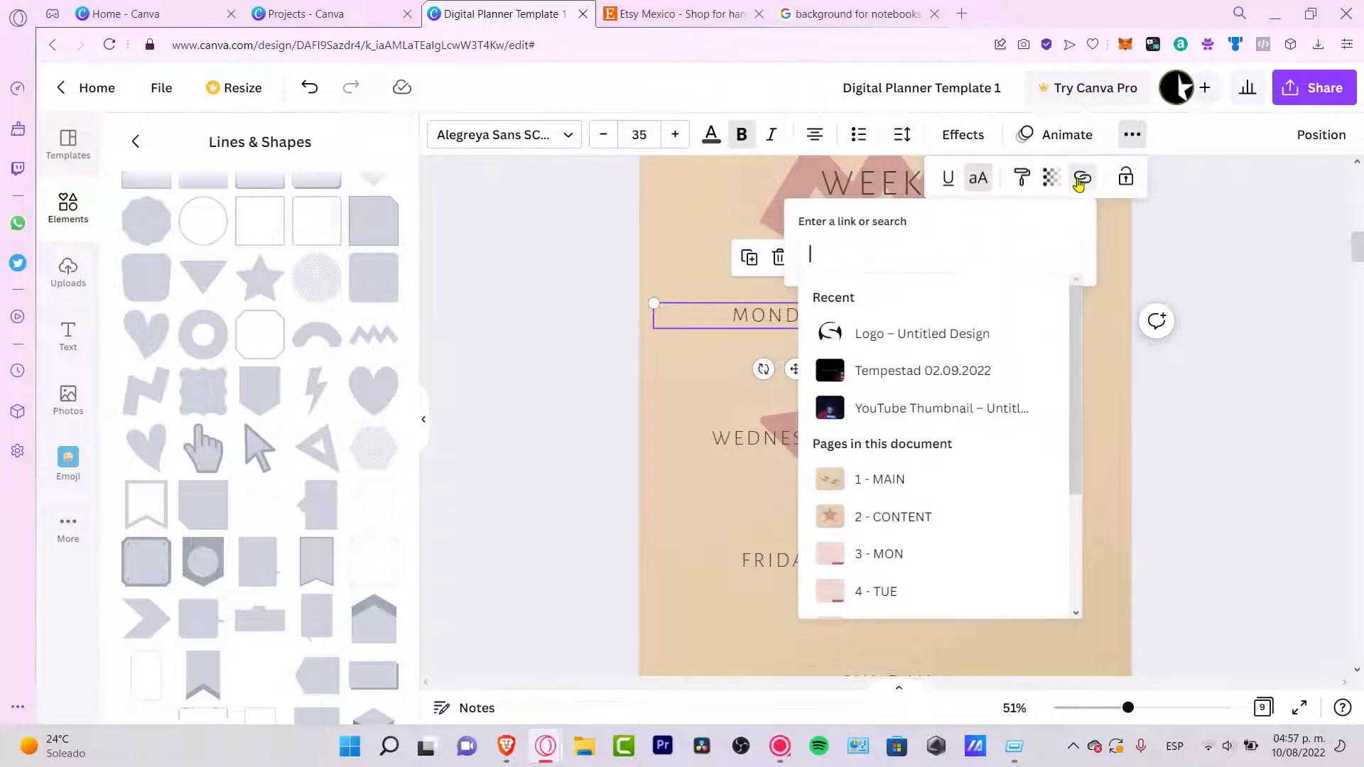
left_click(895, 563)
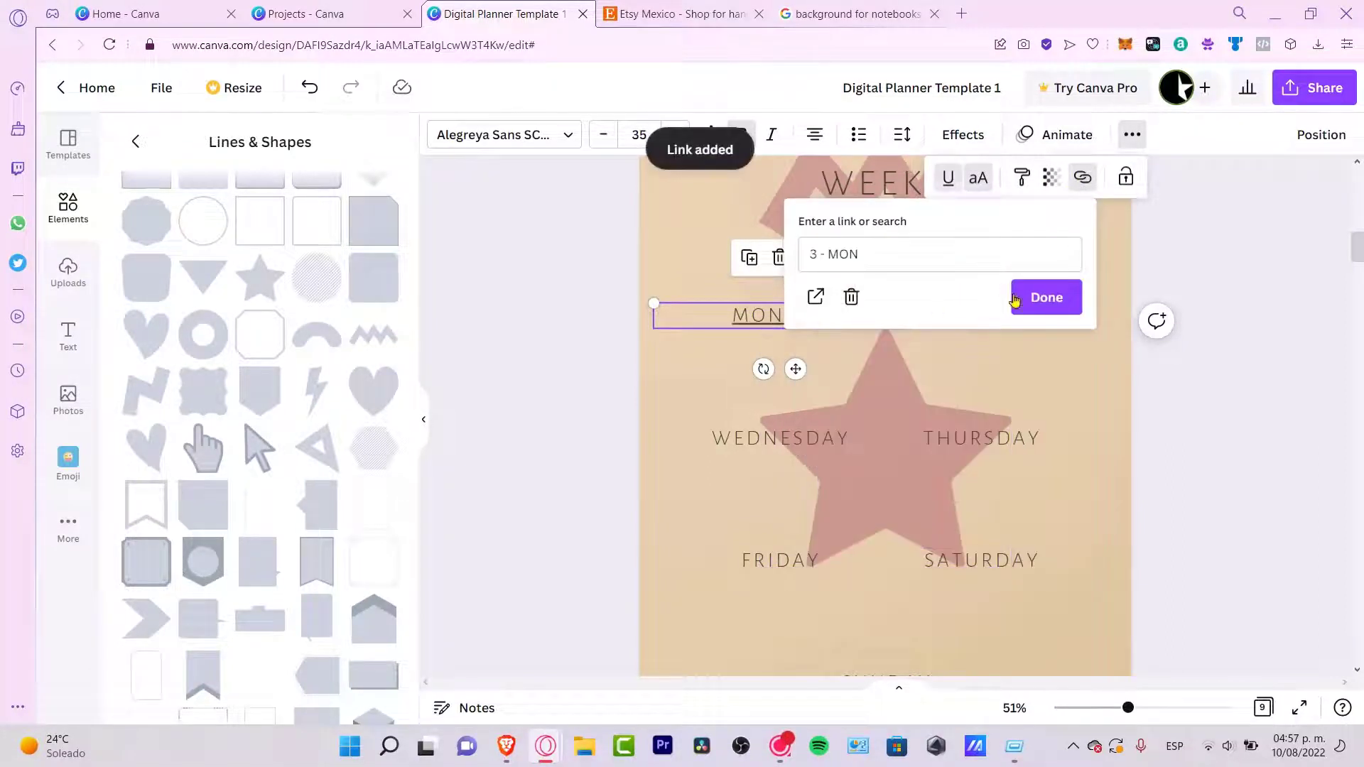
left_click(1010, 318)
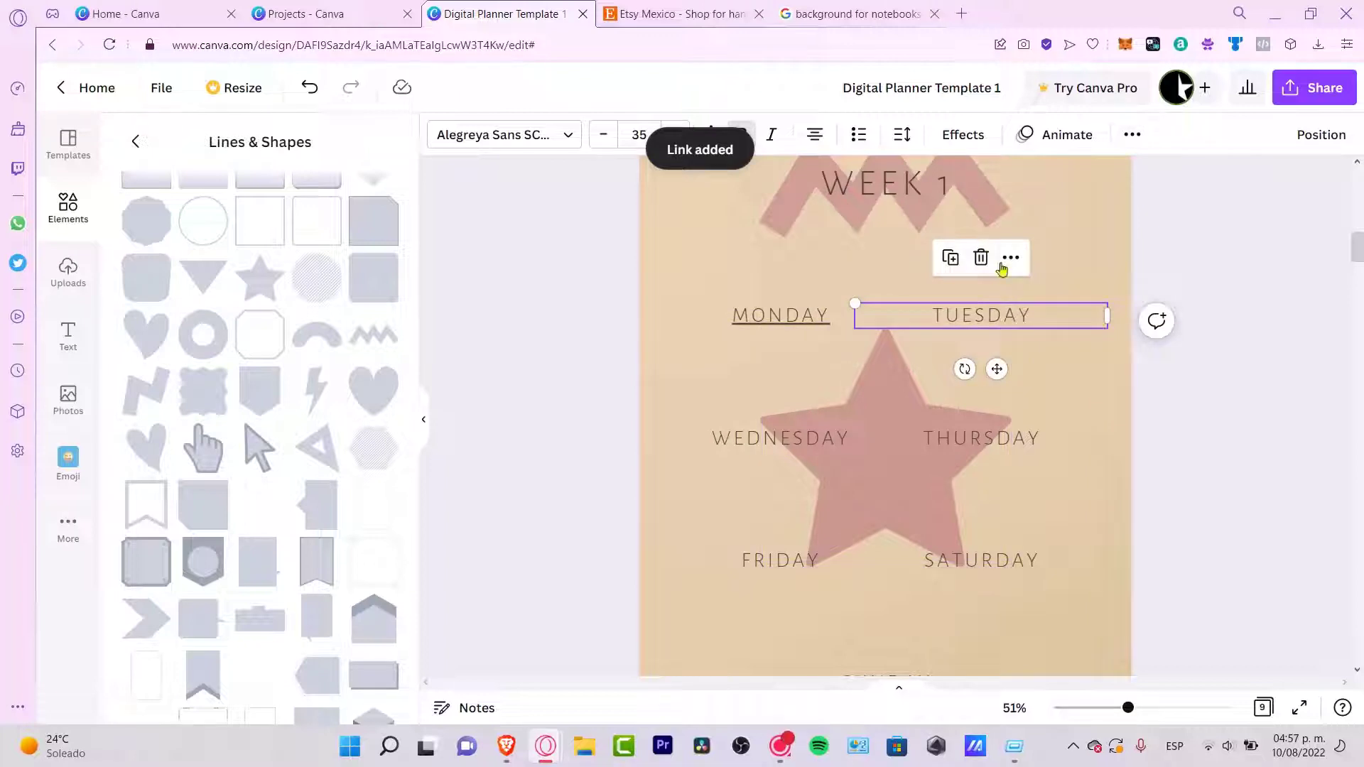
Link the "TUESDAY" label on the Week 1 overview to the page "4 - TUE".
left_click(1012, 258)
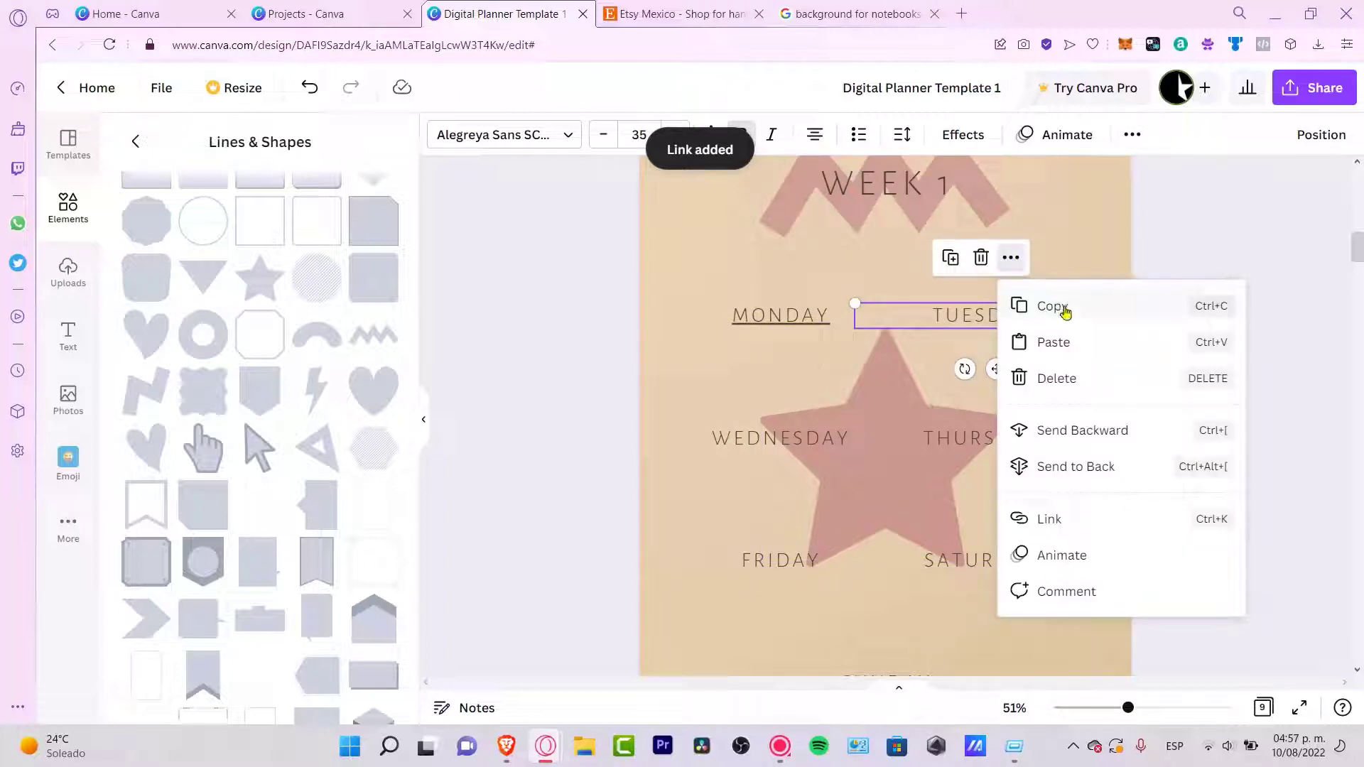
left_click(1049, 519)
left_click(917, 590)
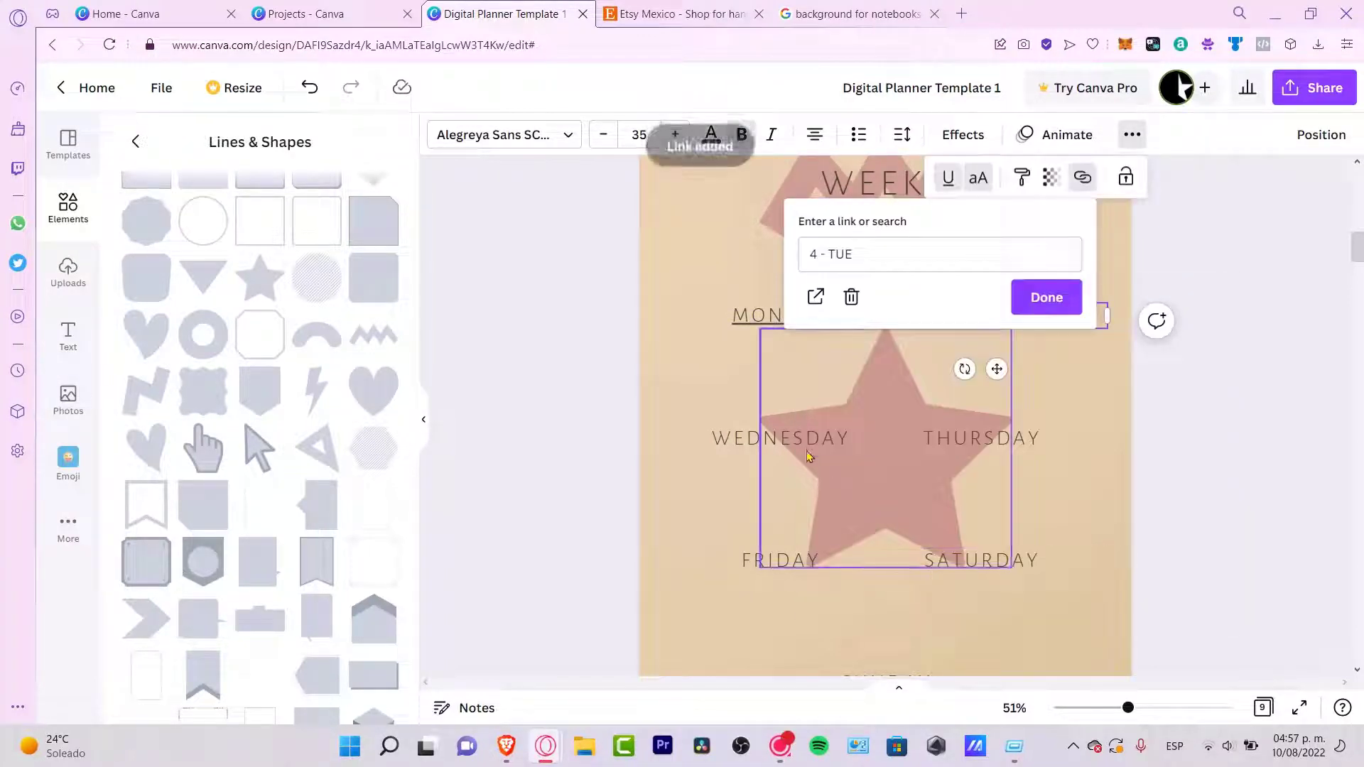
left_click(1026, 302)
Link the "WEDNESDAY" label to the page "5 - WED" and the "THURSDAY" label to its Thursday page.
left_click(819, 433)
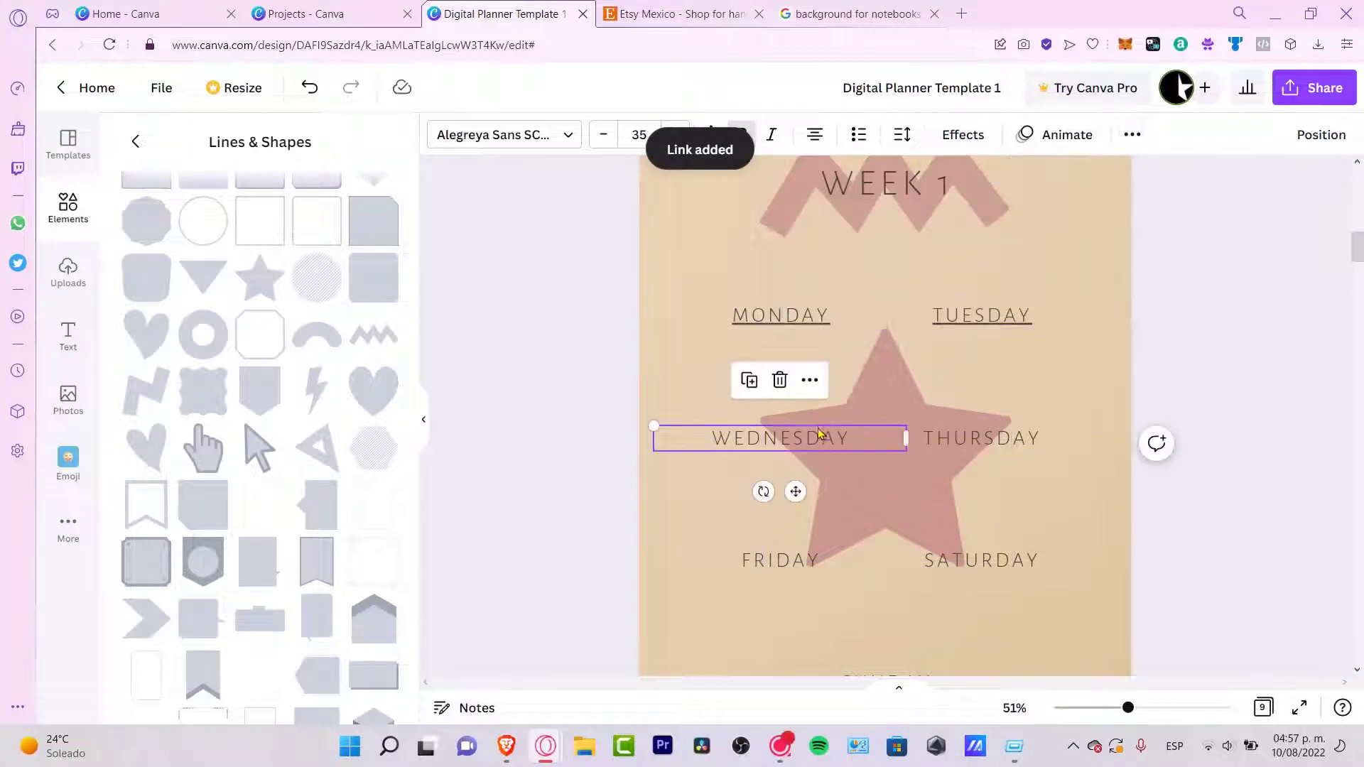
left_click(810, 382)
left_click(924, 477)
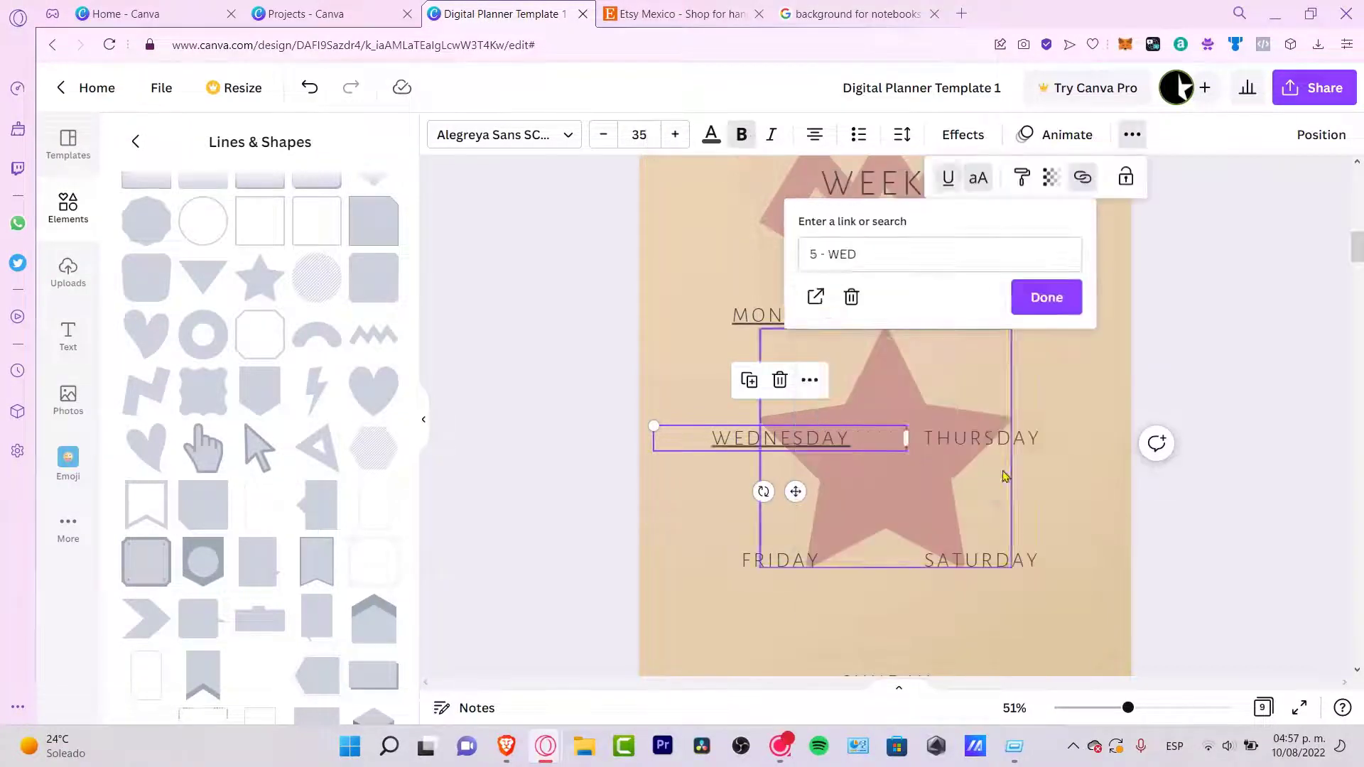
left_click(925, 480)
Link the "FRIDAY" and "SATURDAY" labels on the Week 1 overview to their day pages.
left_click(780, 560)
left_click(809, 503)
left_click(860, 479)
left_click(896, 520)
left_click(1008, 562)
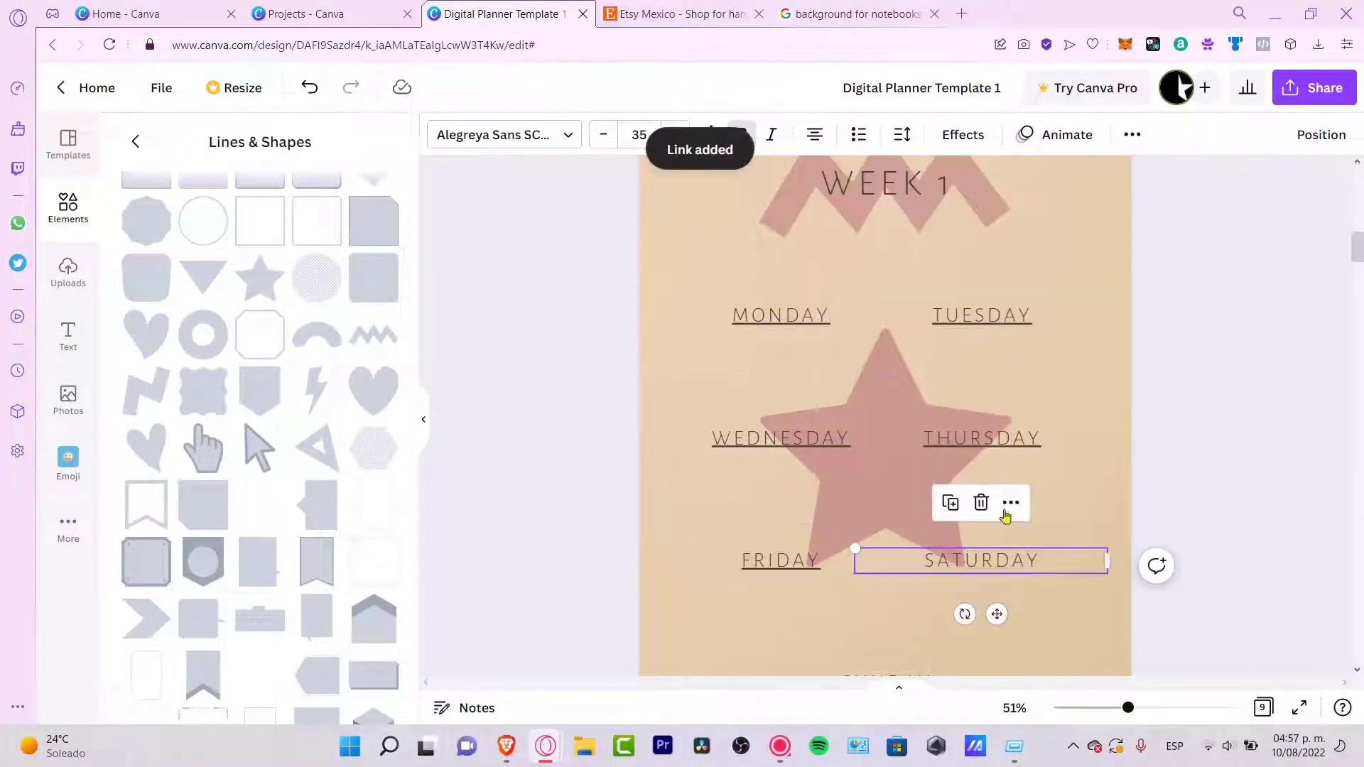
left_click(1009, 503)
left_click(1023, 479)
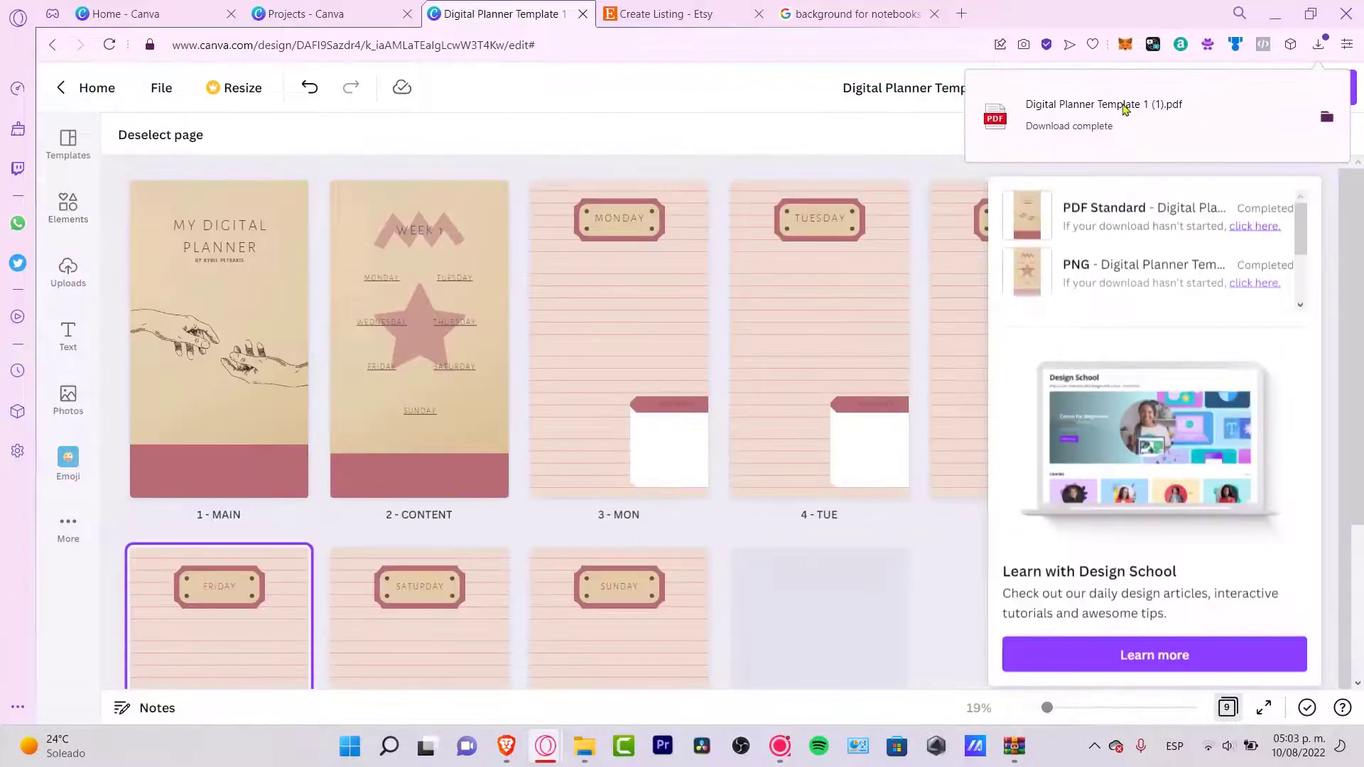
Open the exported planner PDF, go to the Week 1 overview on page 2 and follow the "SATURDAY" link.
left_click(1120, 108)
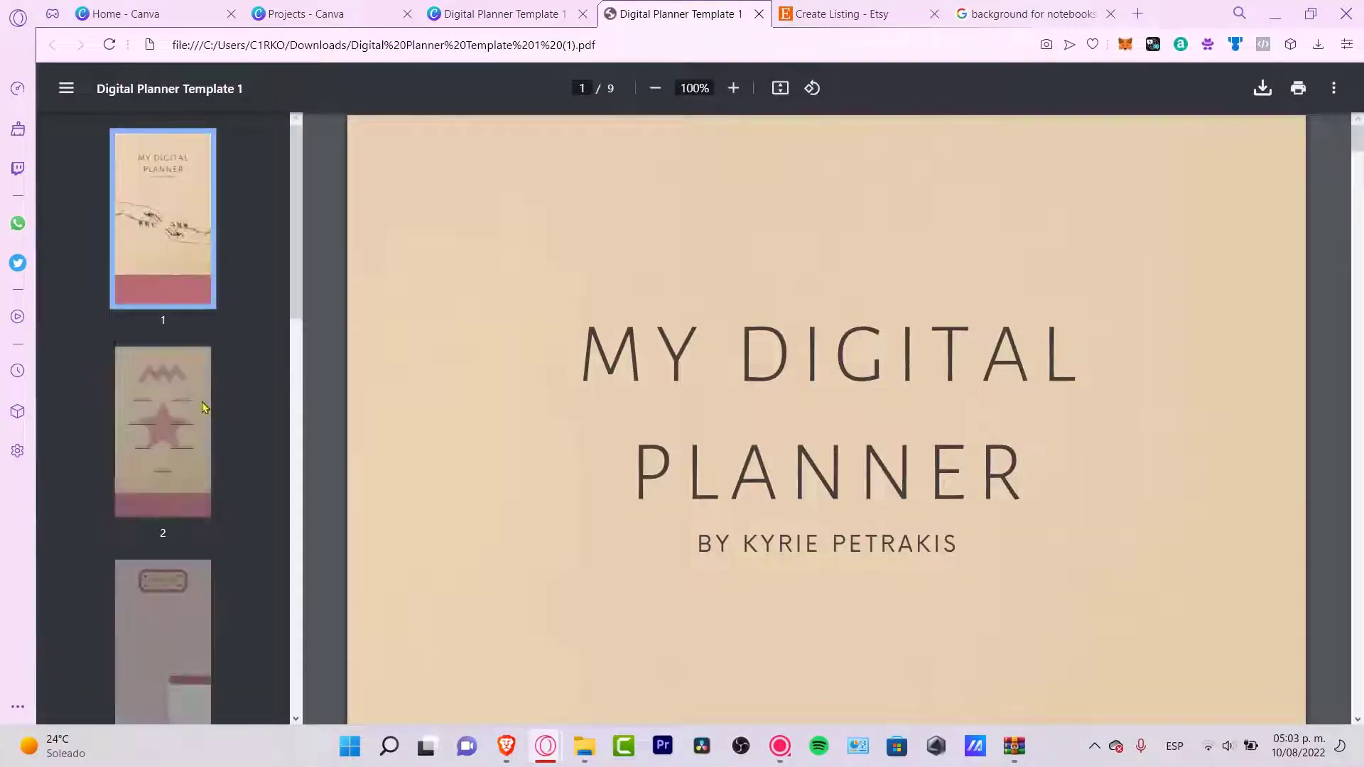
left_click(203, 403)
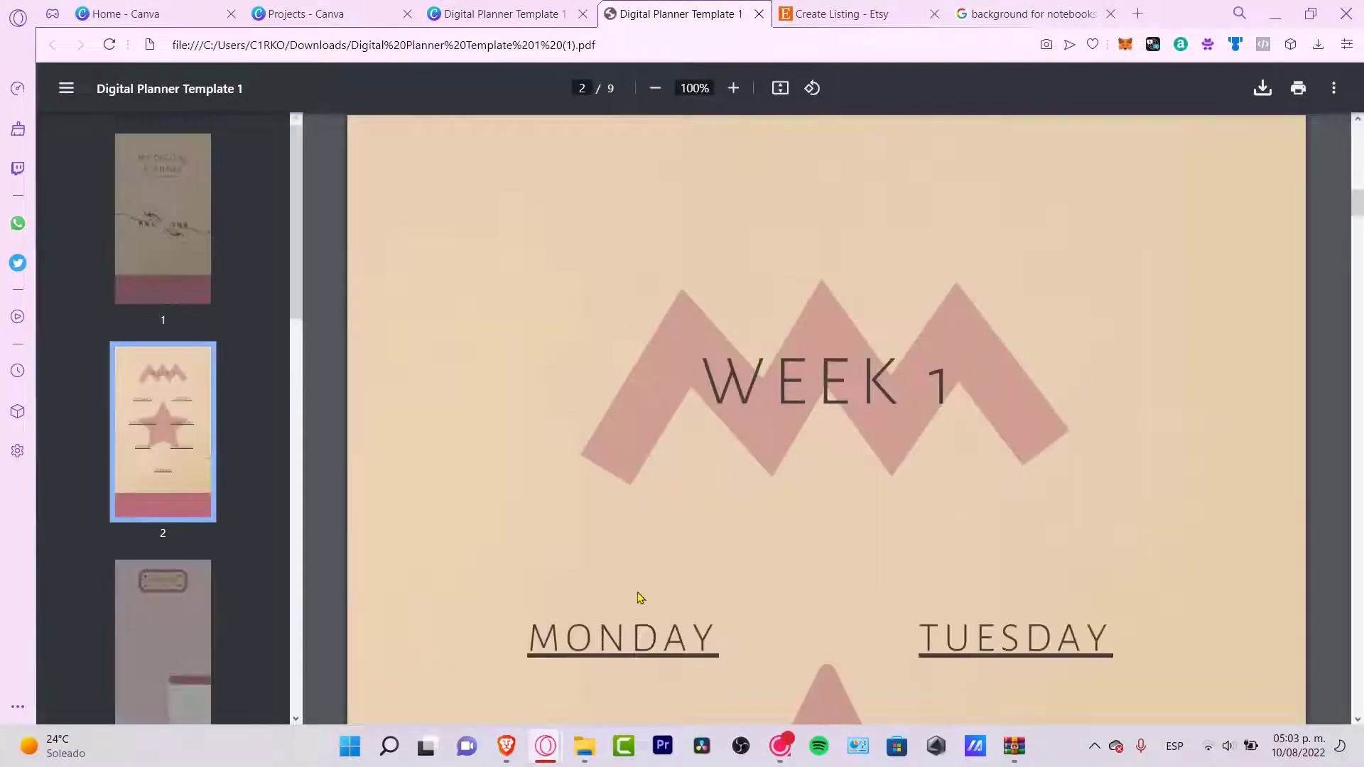
scroll(671, 295, "down", 3)
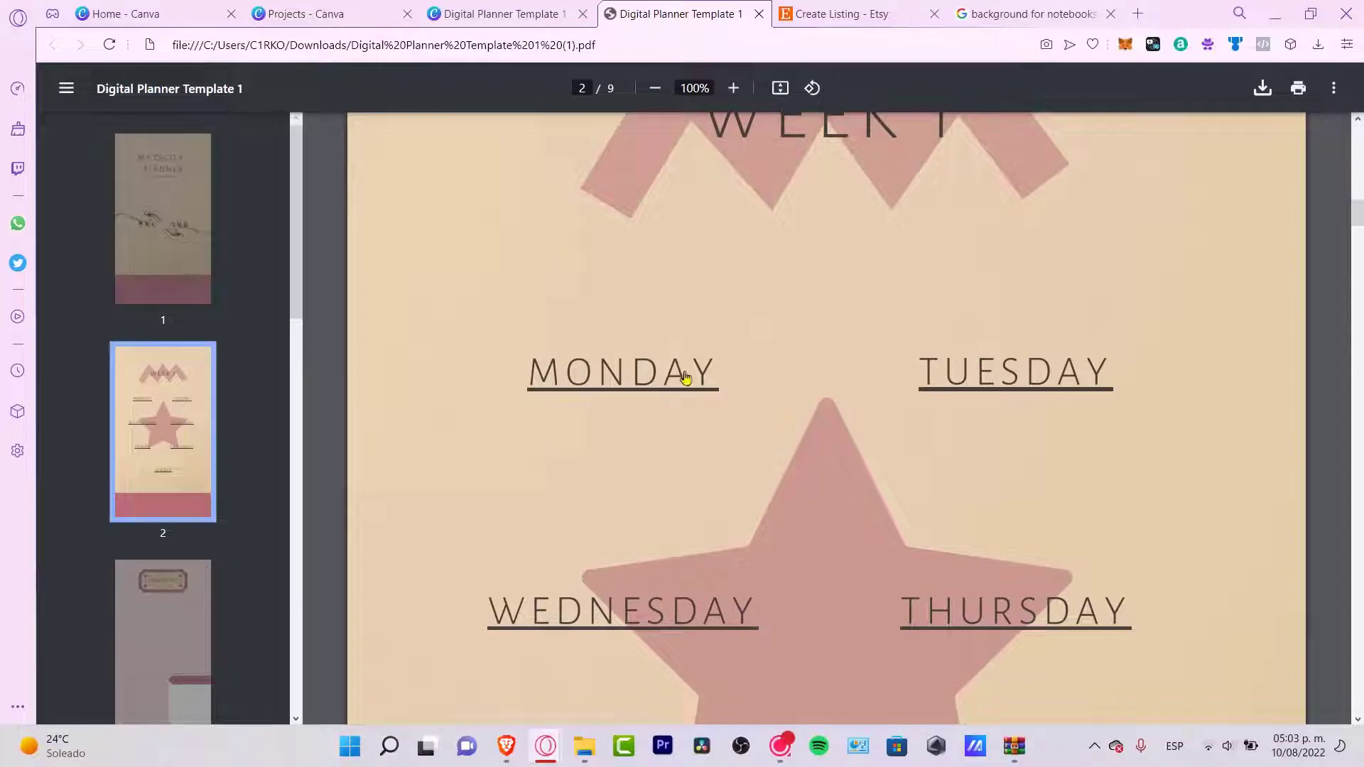
scroll(907, 459, "down", 3)
left_click(998, 587)
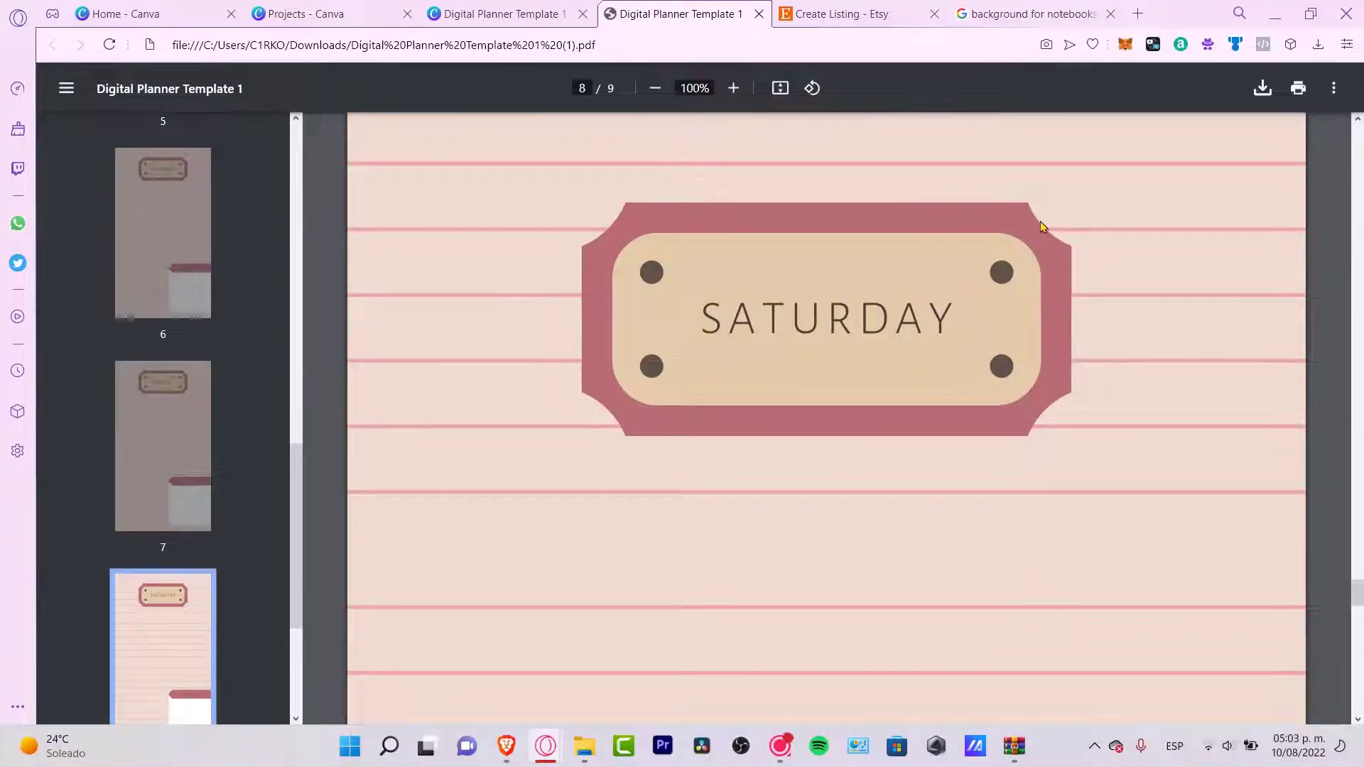
Return to the Week 1 overview in the PDF and follow the "FRIDAY" link.
scroll(152, 462, "up", 10)
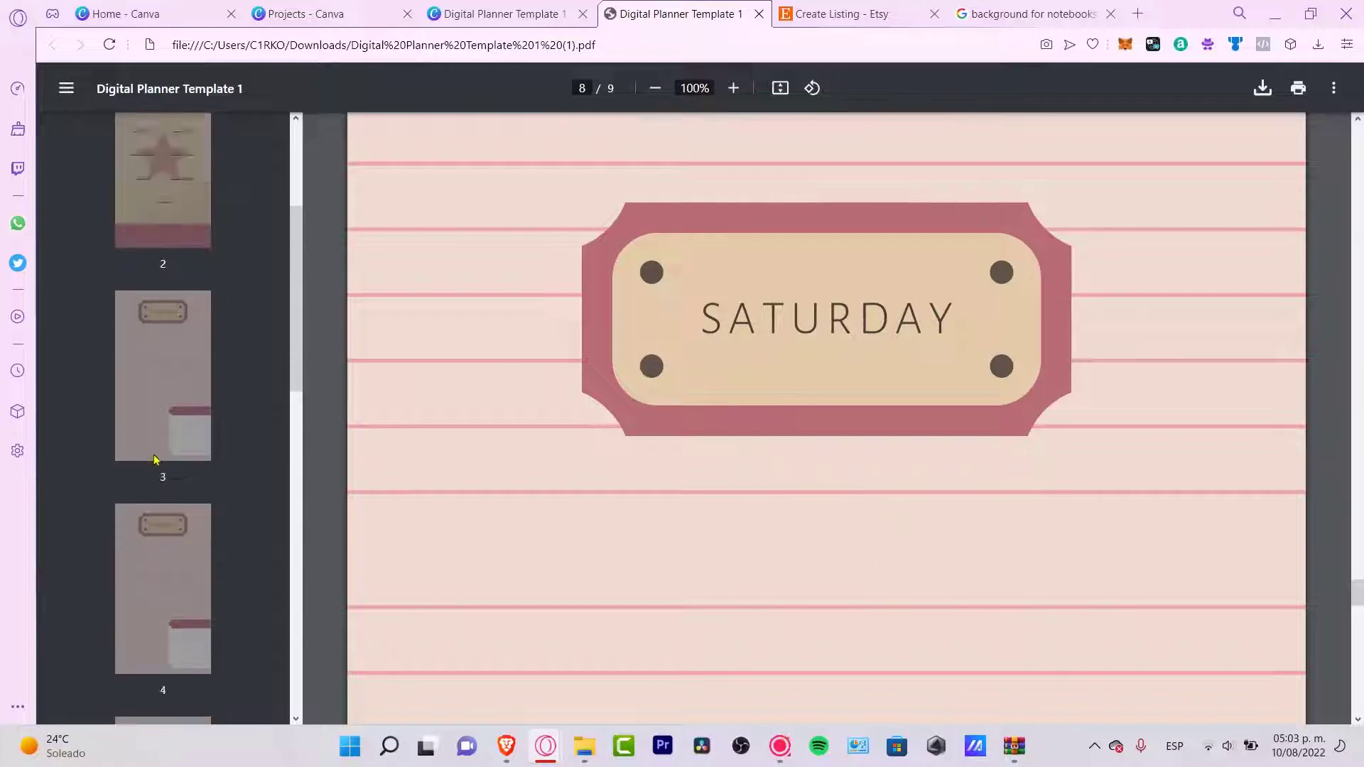
left_click(163, 431)
scroll(731, 616, "down", 6)
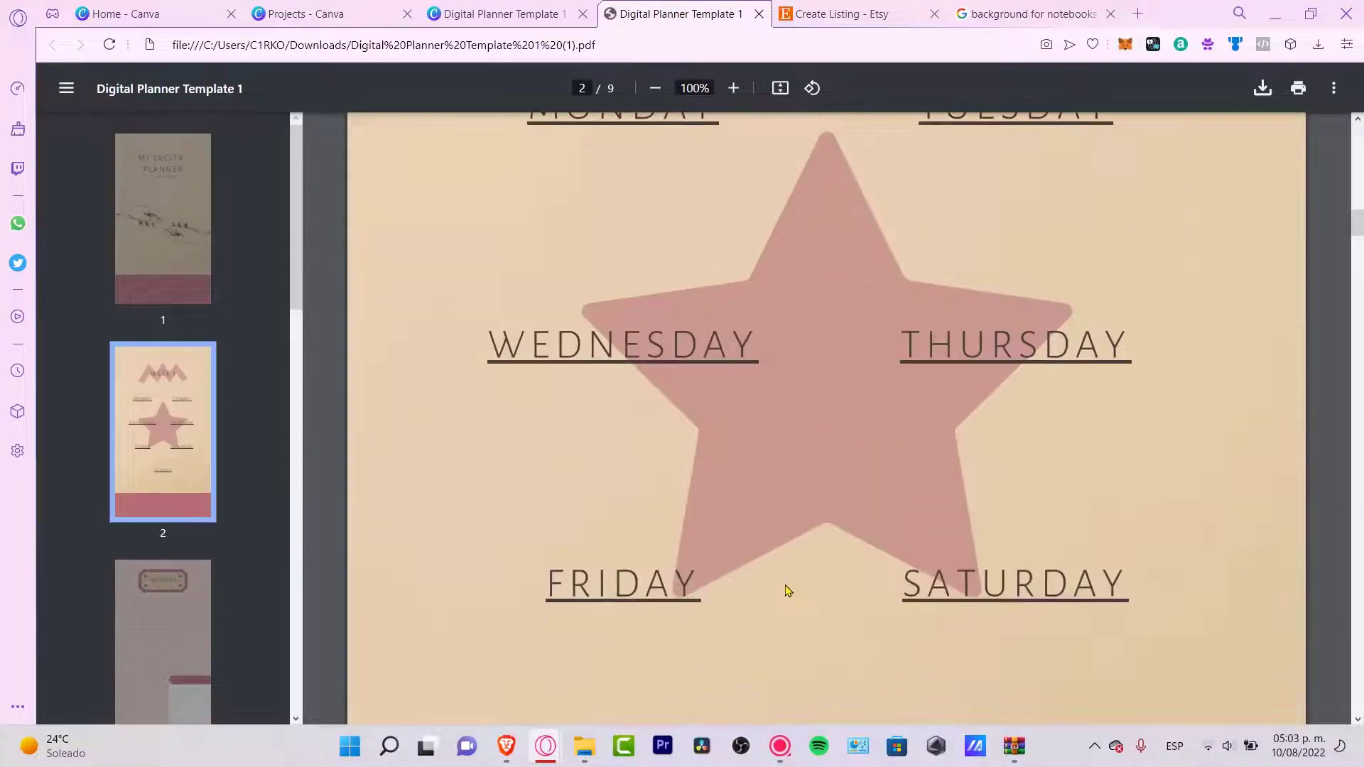
left_click(688, 590)
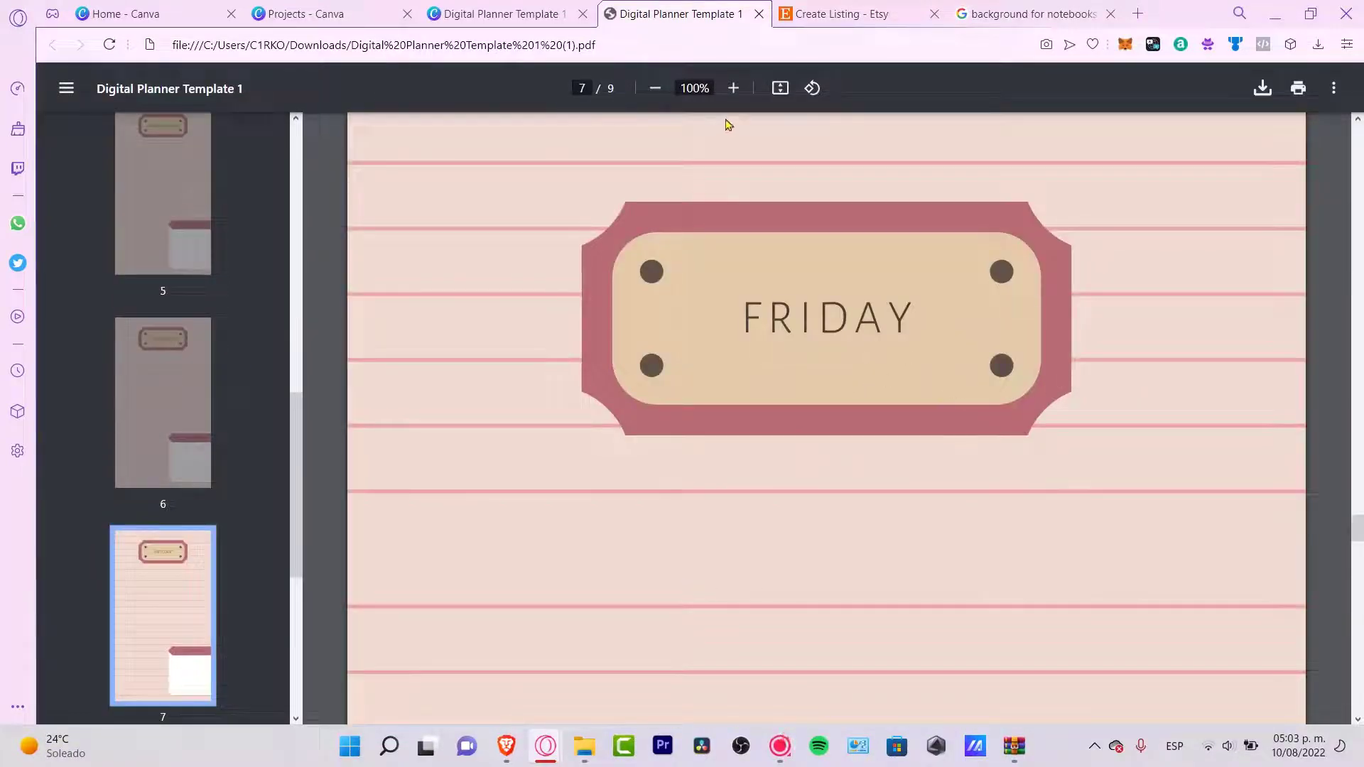
Reduce the PDF view to 50% and look over the Friday page down to its reminder box.
left_click(655, 88)
left_click(655, 88)
left_click(655, 88)
left_click(655, 88)
left_click(655, 89)
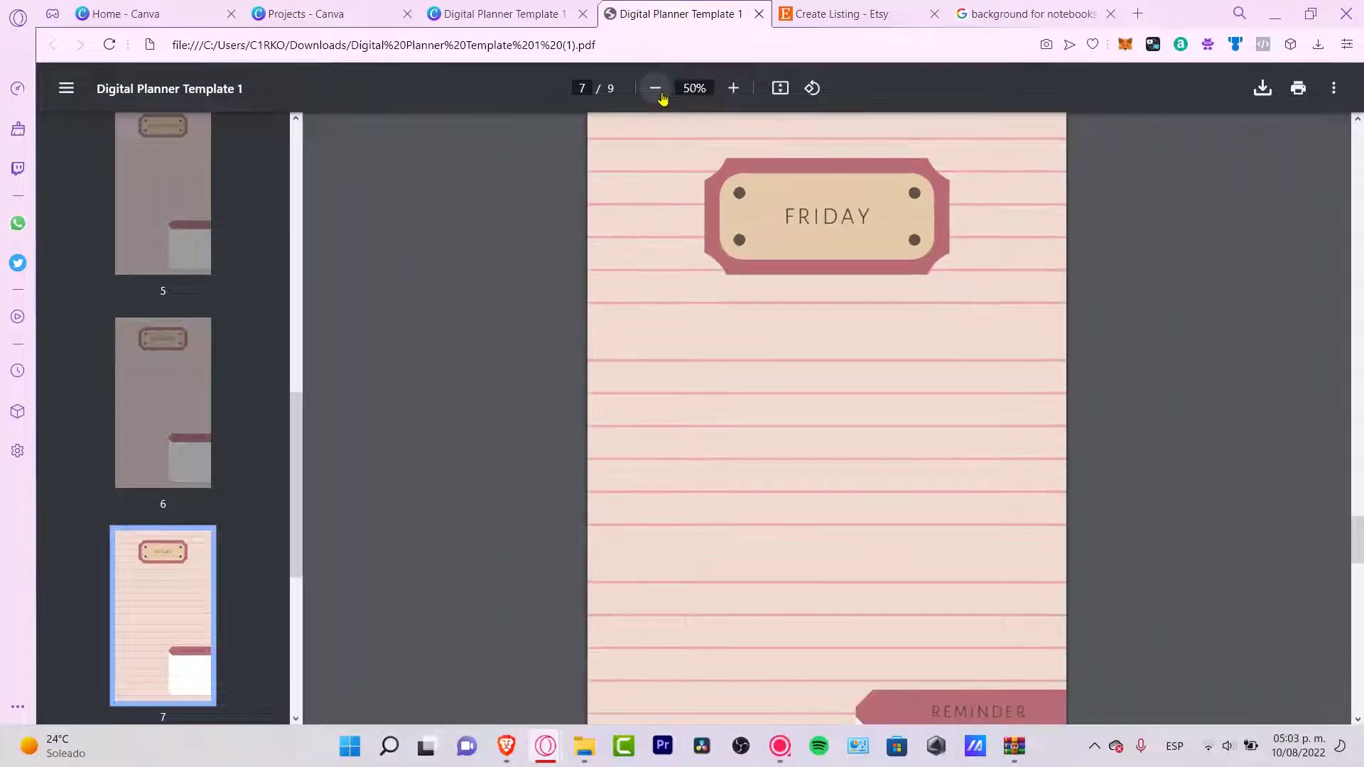
scroll(682, 472, "down", 4)
scroll(691, 490, "up", 4)
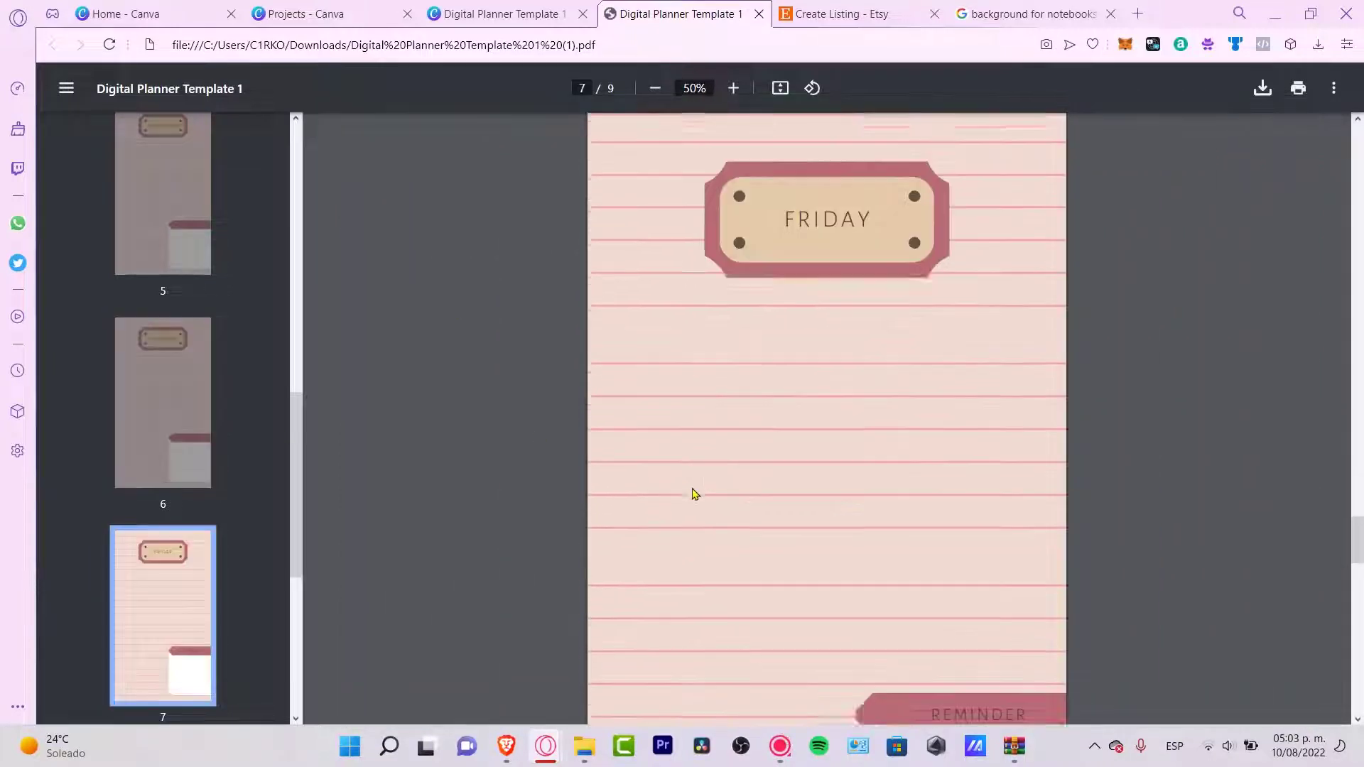
scroll(692, 490, "down", 7)
scroll(132, 355, "up", 5)
Return to the Canva planner design and choose PDF Standard as the download file type for all pages.
left_click(562, 14)
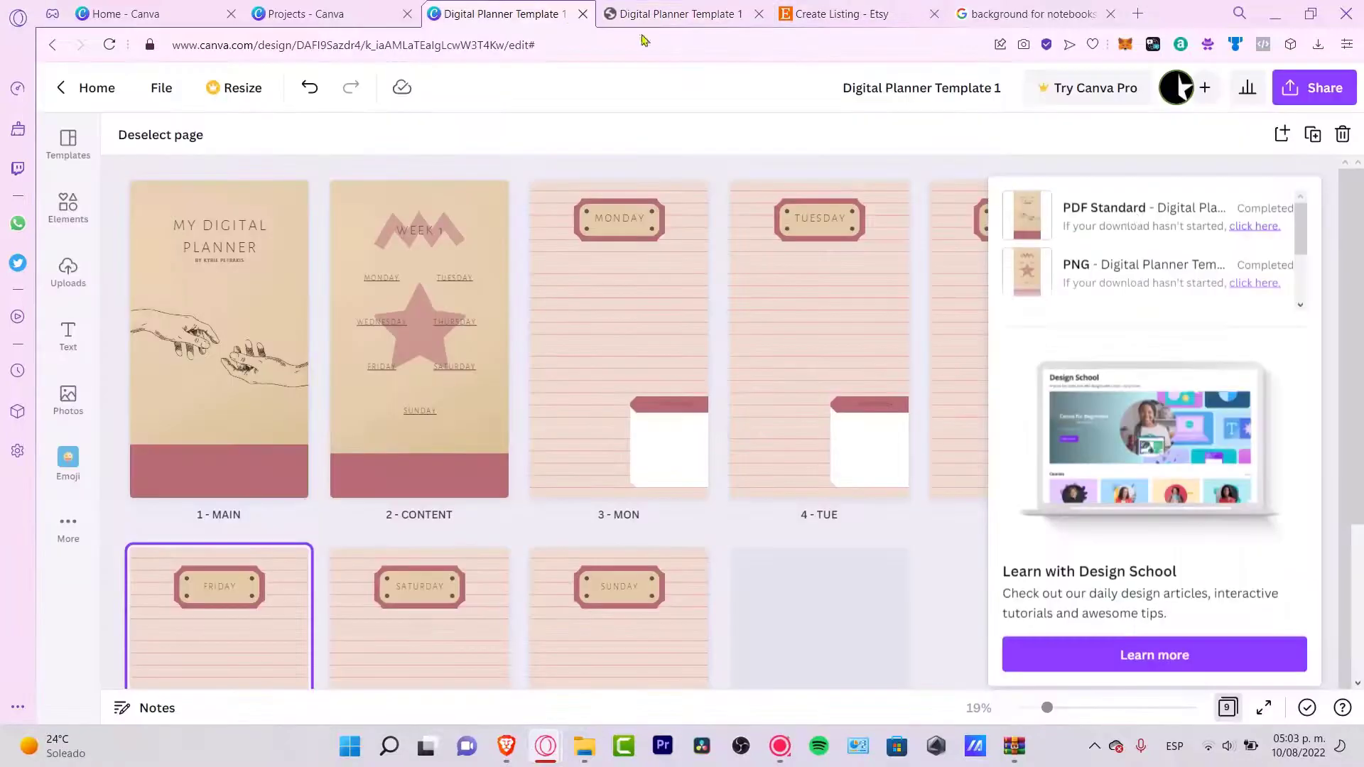
left_click(1314, 87)
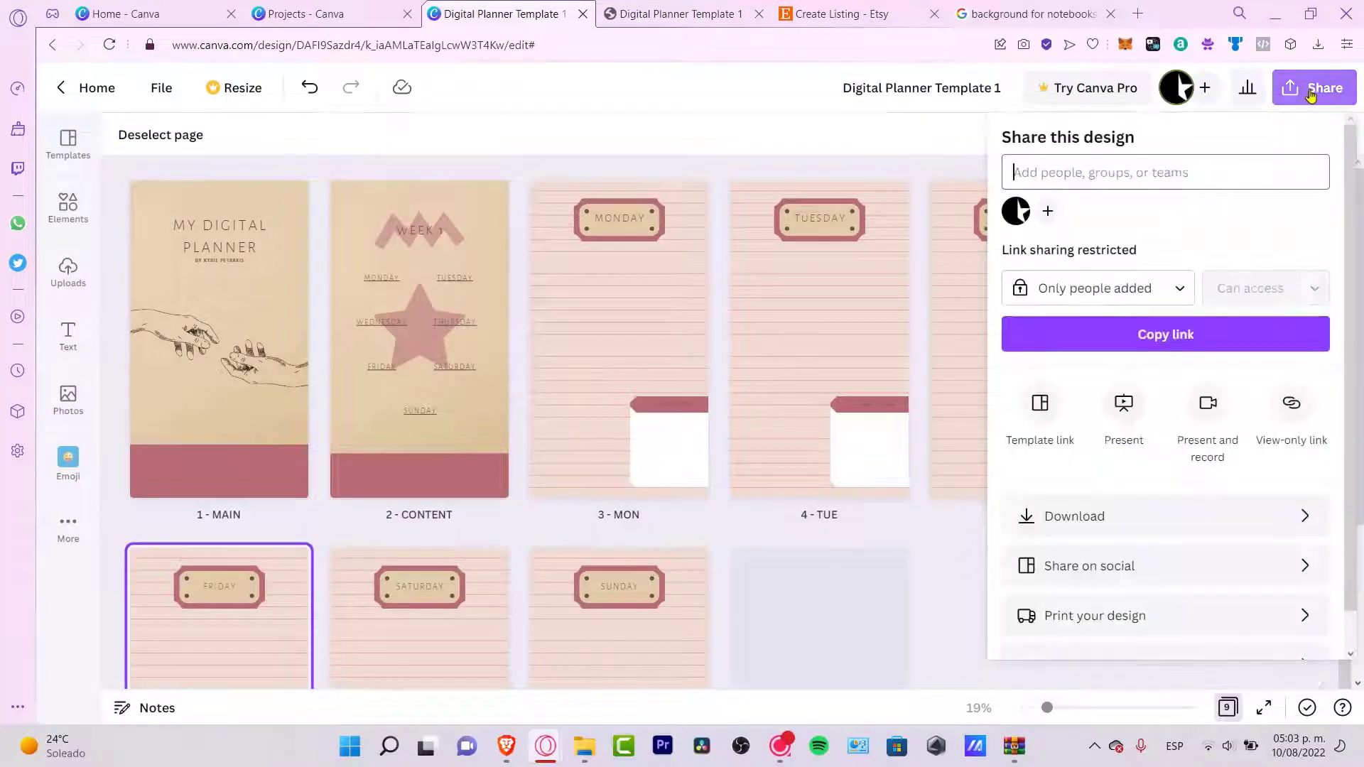
left_click(1118, 516)
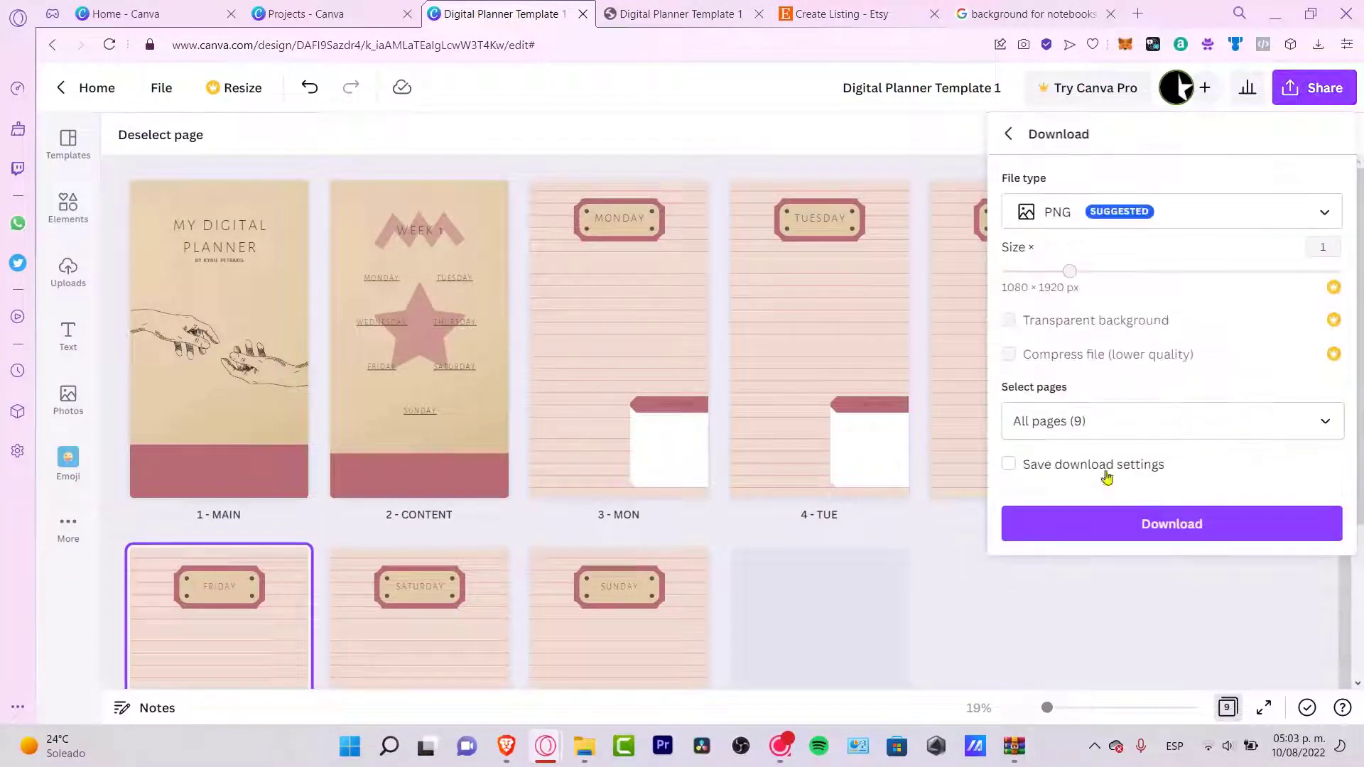
left_click(1094, 217)
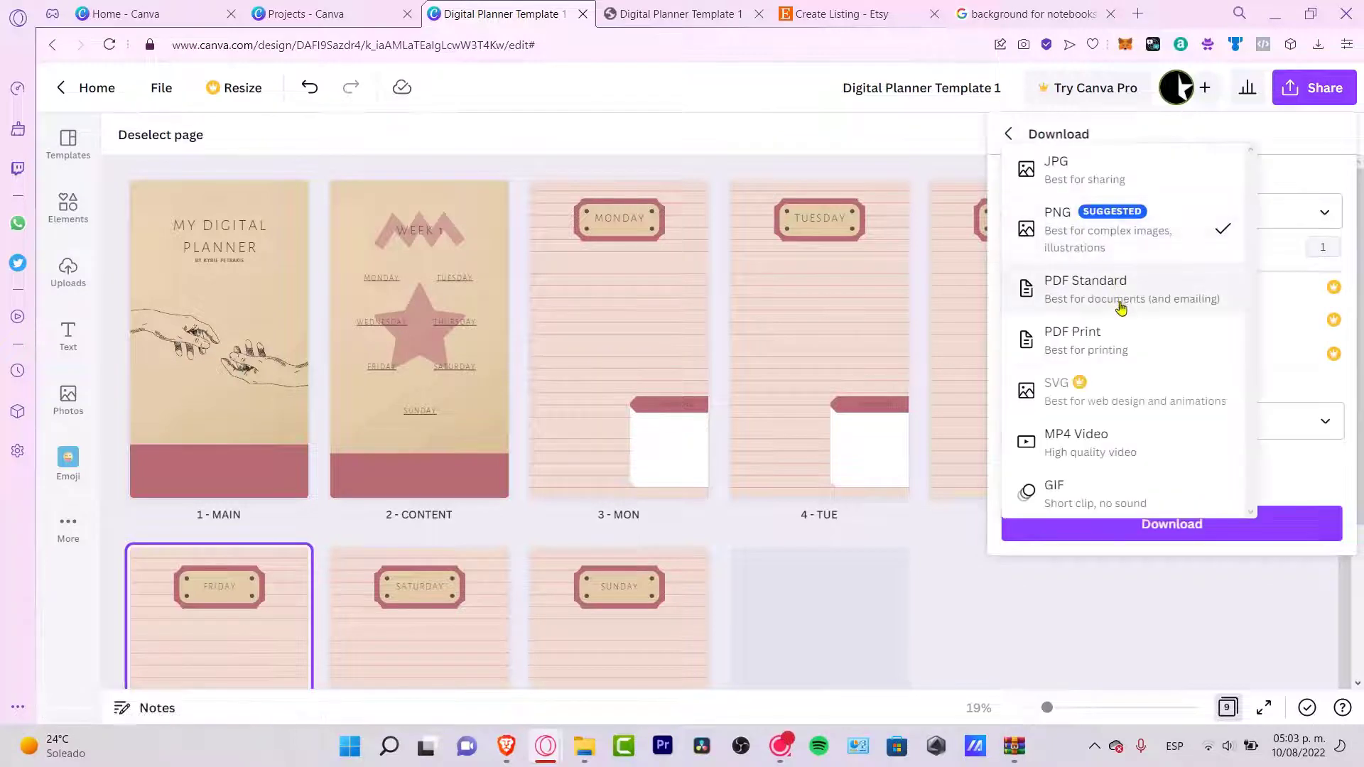
left_click(1074, 288)
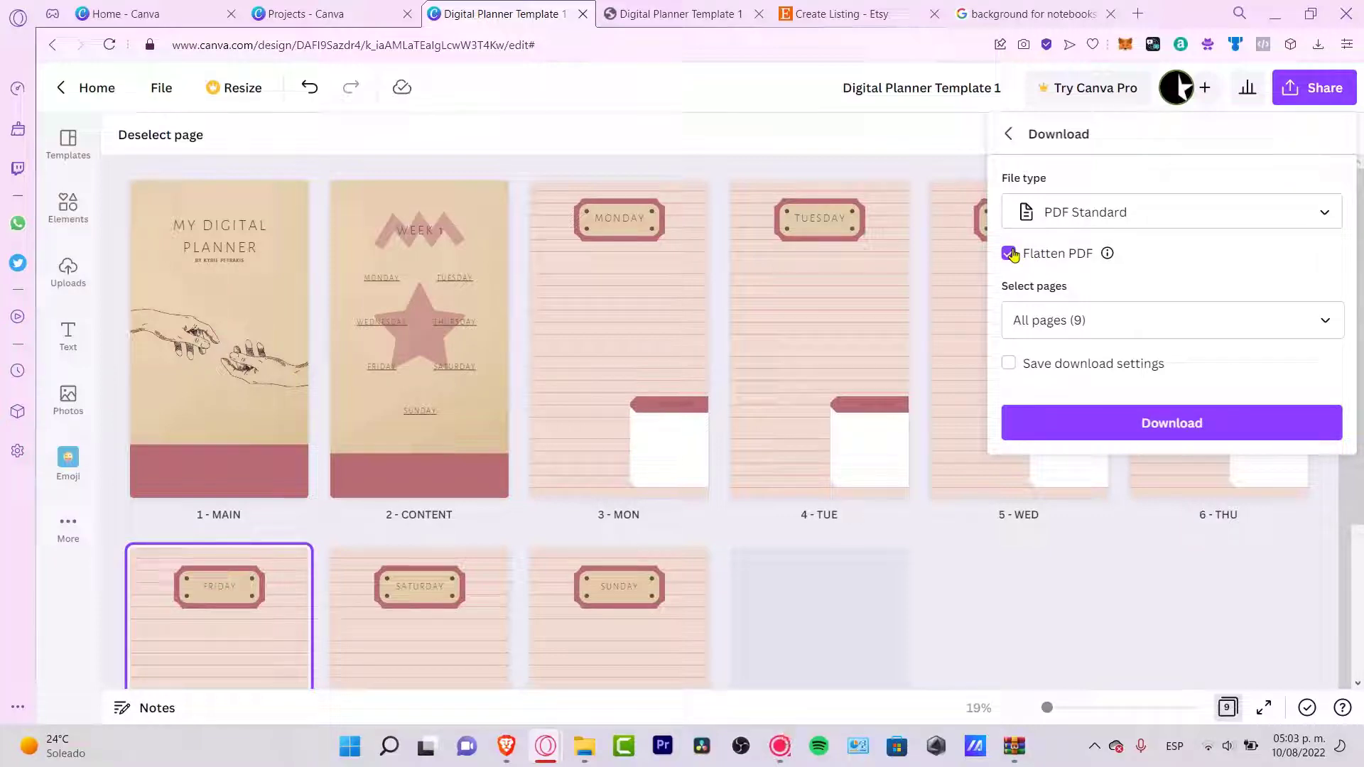
Test the "WEDNESDAY" link from the overview page of the exported PDF, then close the PDF.
left_click(729, 14)
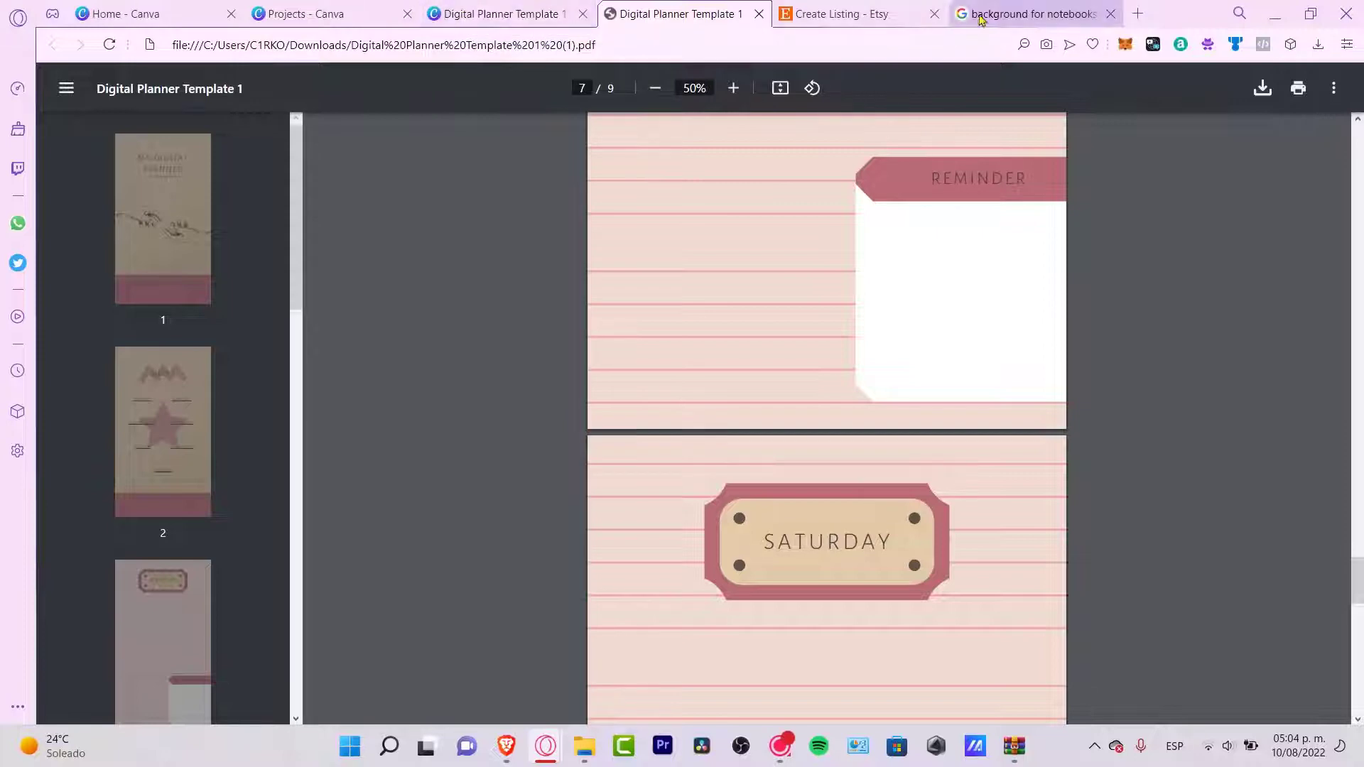
left_click(160, 439)
left_click(739, 496)
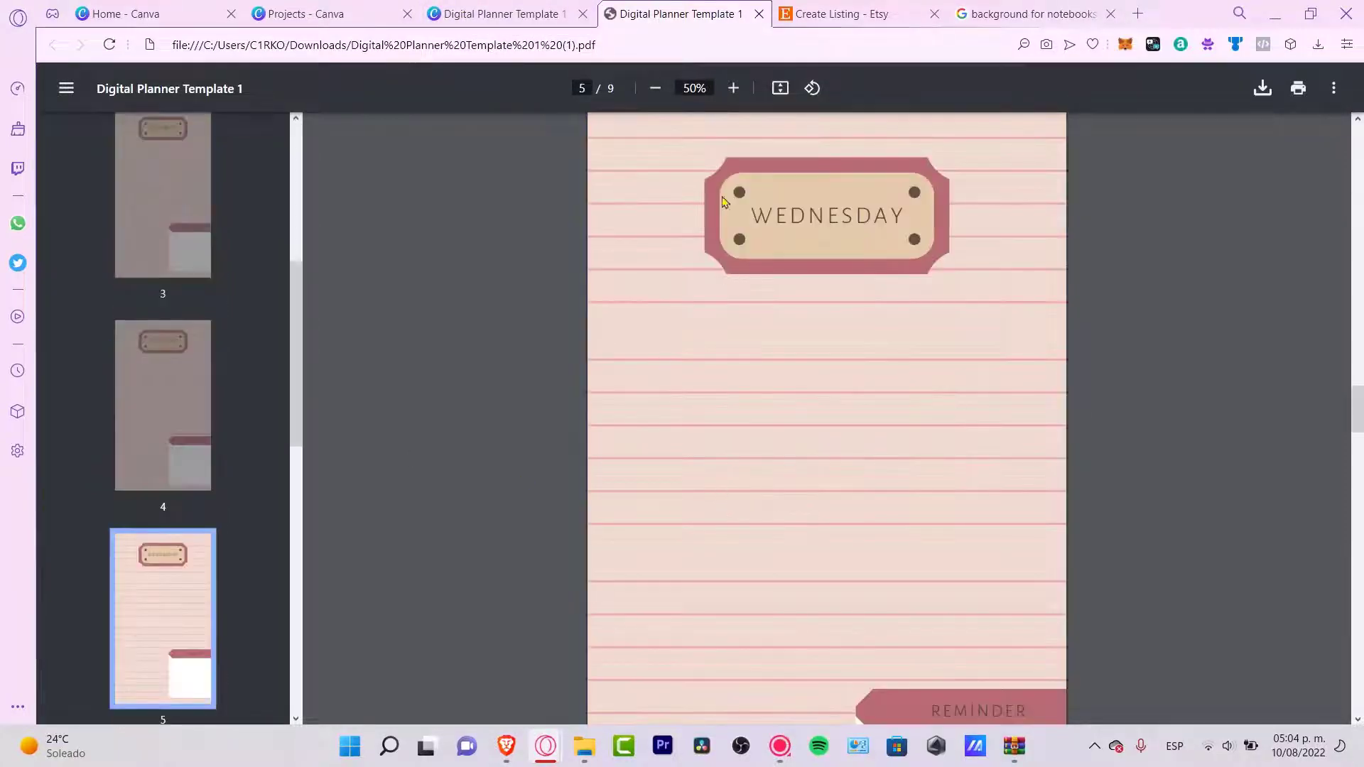
left_click(760, 16)
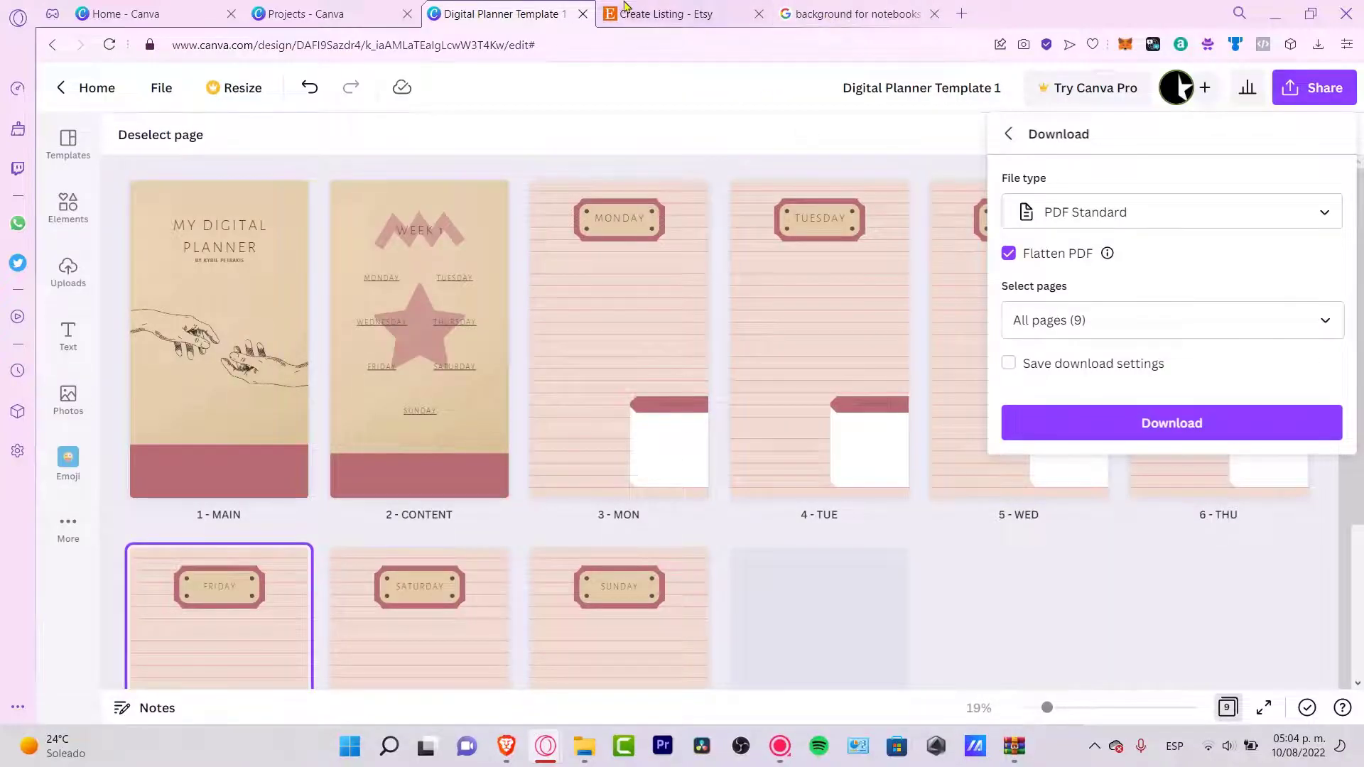
Switch to the Etsy listing form and add the planner cover PNG, CONTENT.png and MON.png as listing photos.
left_click(661, 14)
left_click(335, 515)
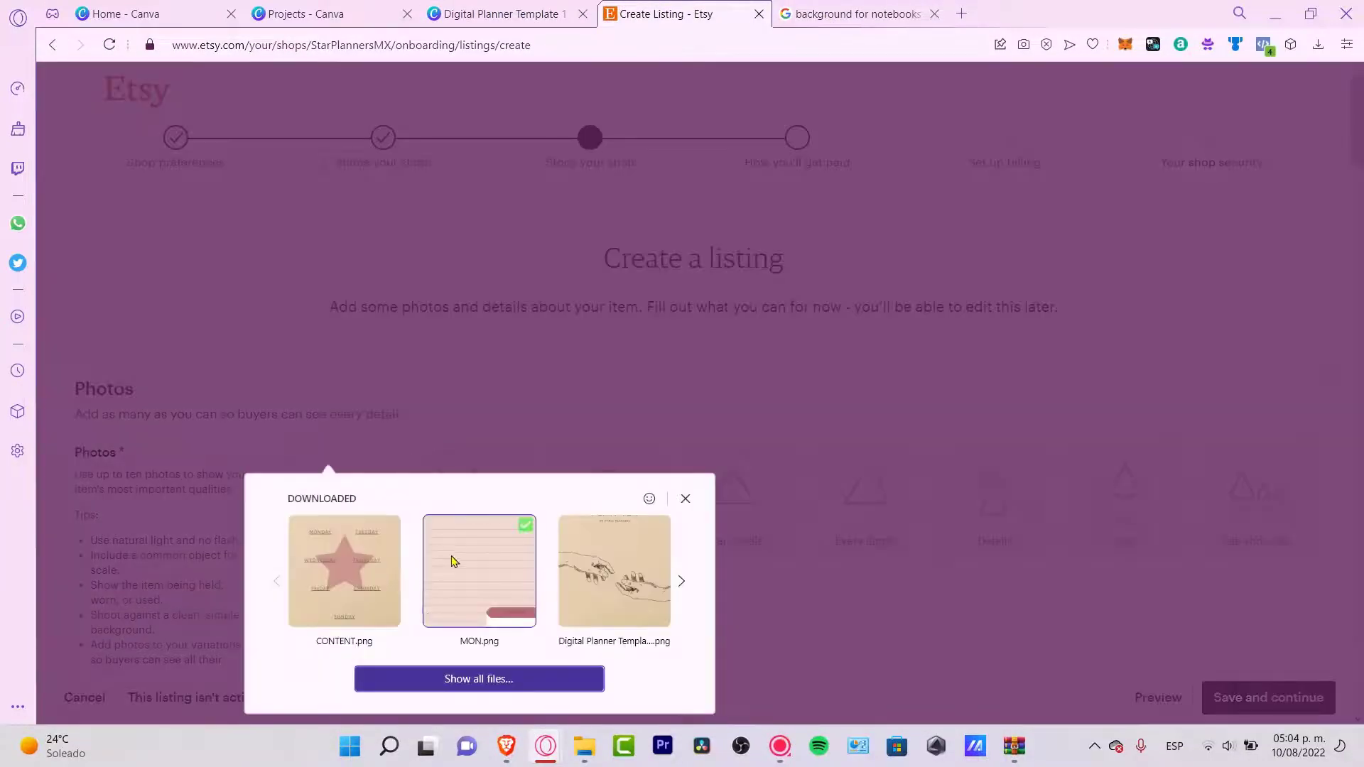
left_click(597, 584)
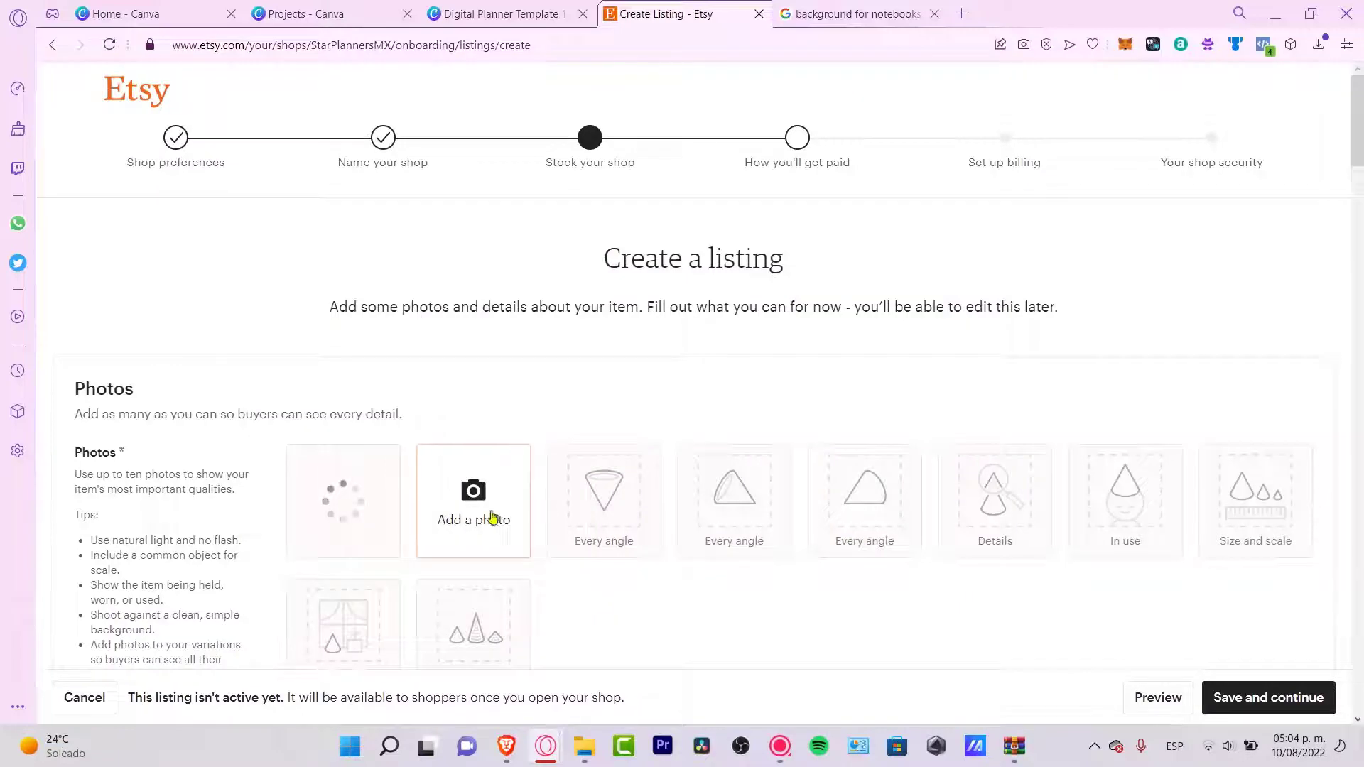
left_click(497, 518)
left_click(458, 593)
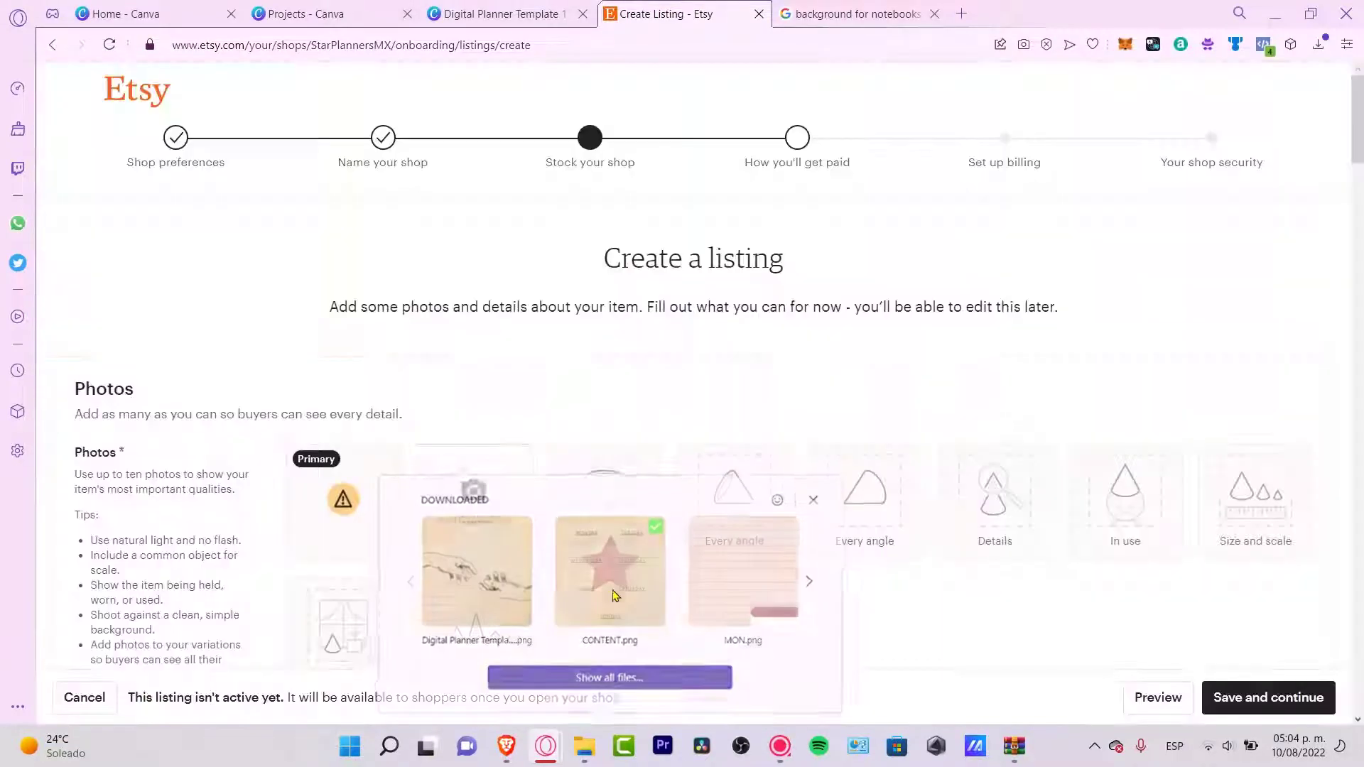
left_click(609, 523)
left_click(869, 603)
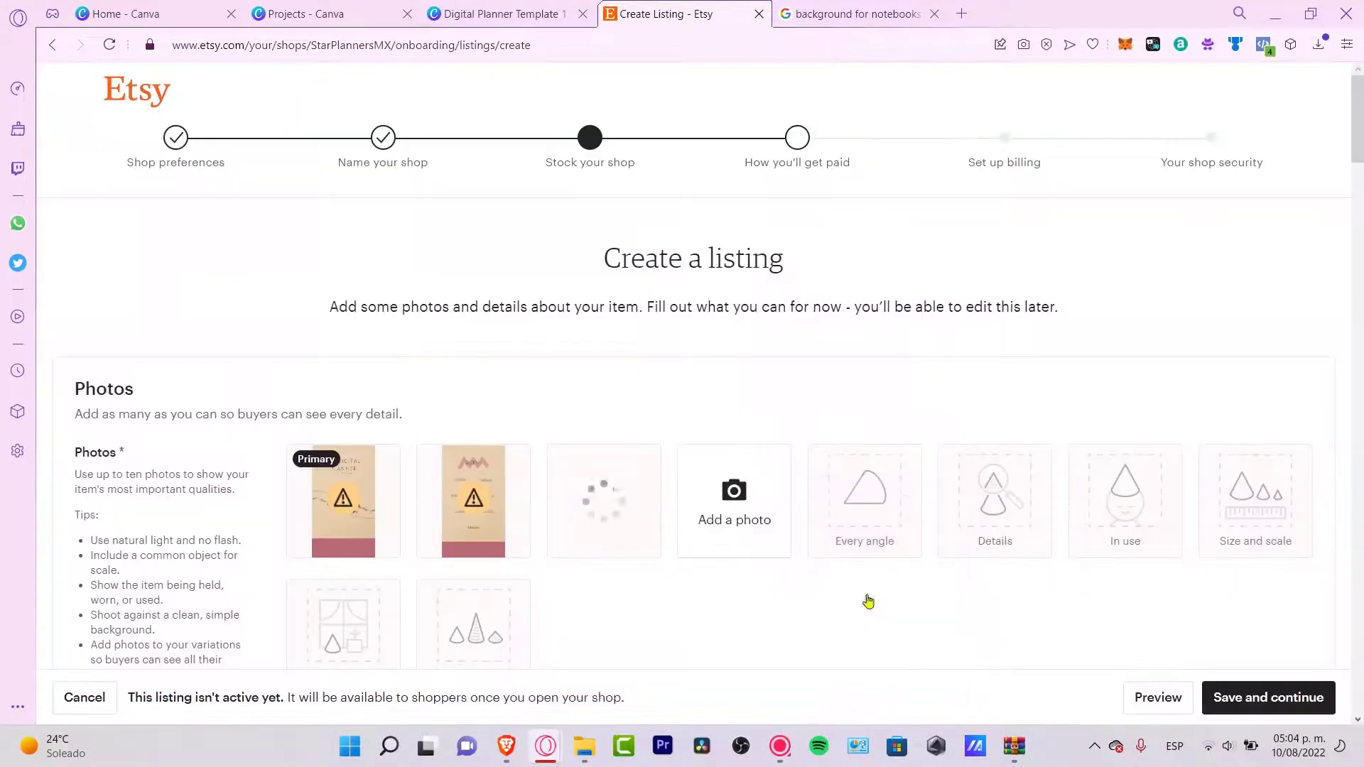
Crop the primary cover photo to the 3:4 ratio and save the crop.
mouse_move(348, 499)
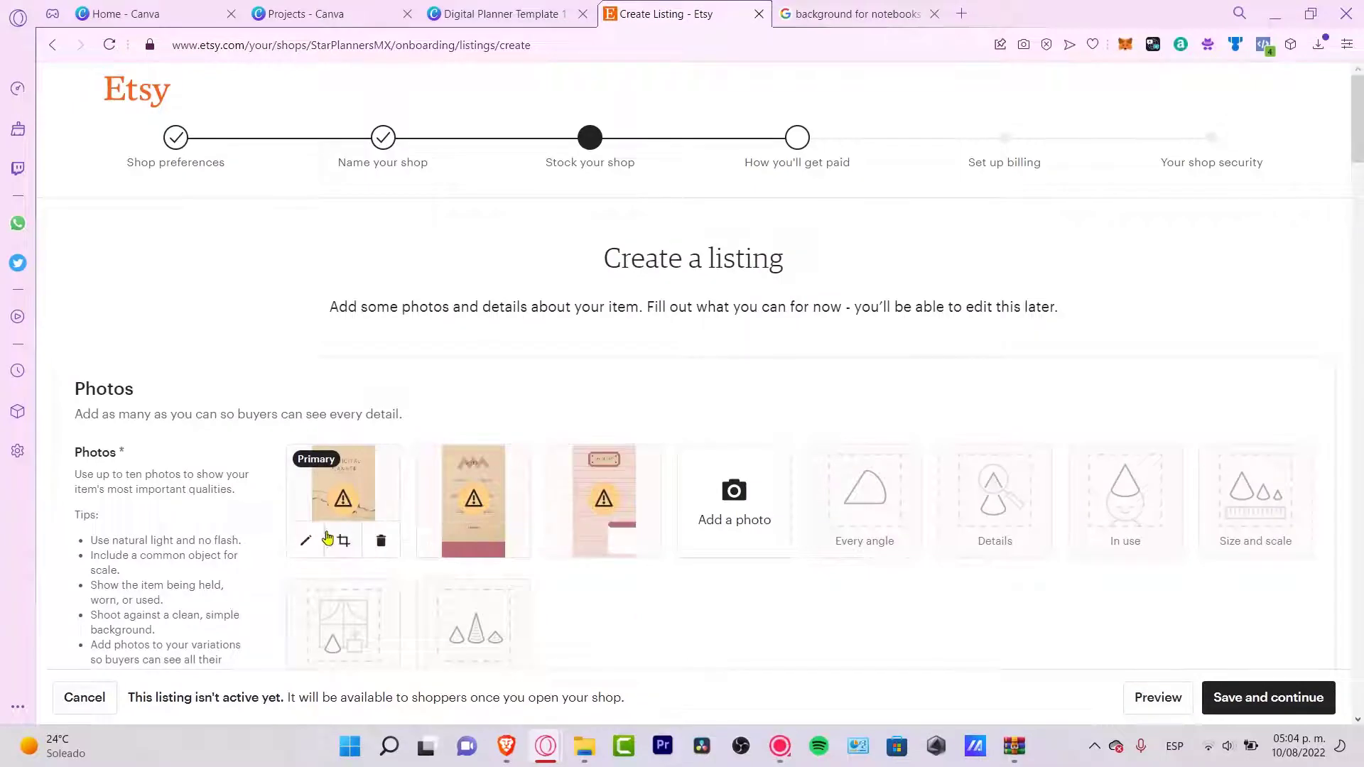
left_click(343, 540)
scroll(763, 312, "down", 4)
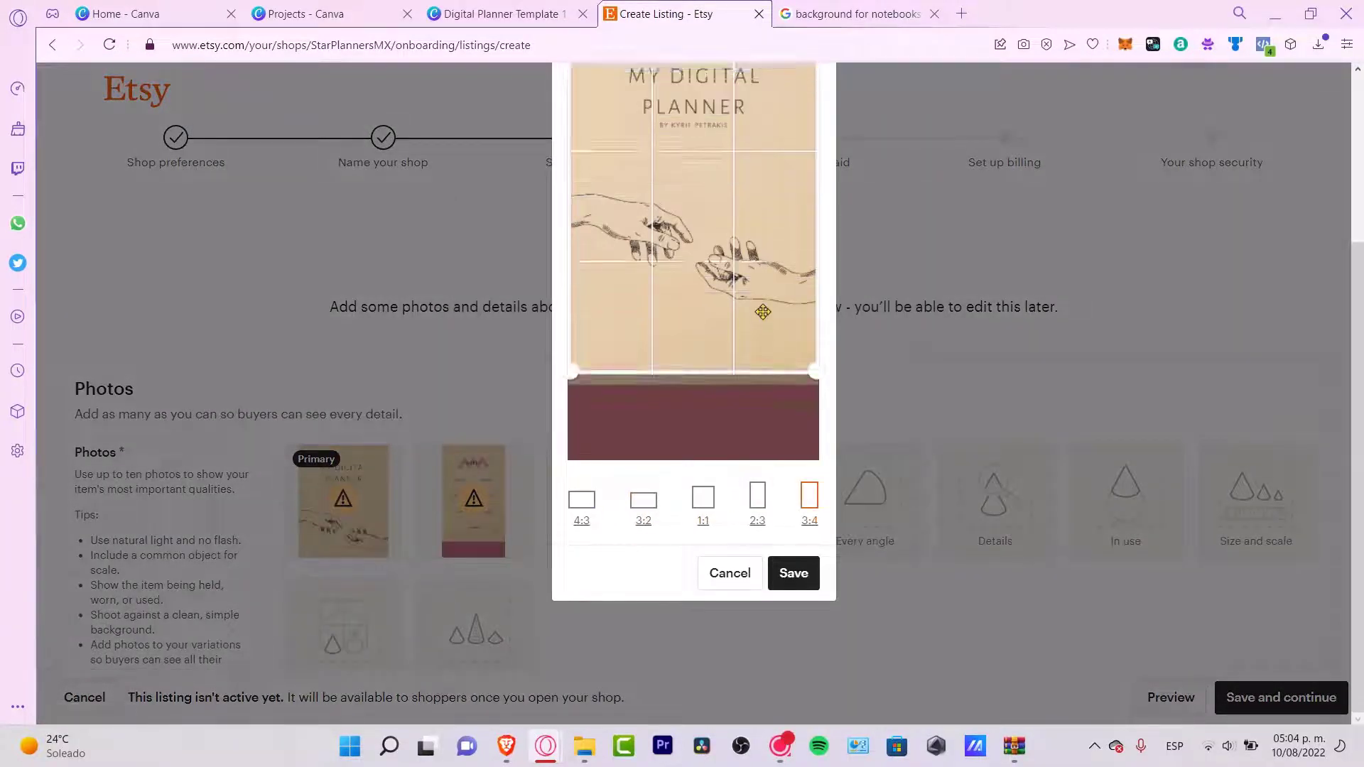
left_click(793, 573)
Adjust the listing's thumbnail and save it.
scroll(377, 487, "down", 2)
left_click(495, 554)
left_click(888, 588)
Title the listing "Digital Weekly Planner Studio Design".
scroll(538, 371, "down", 7)
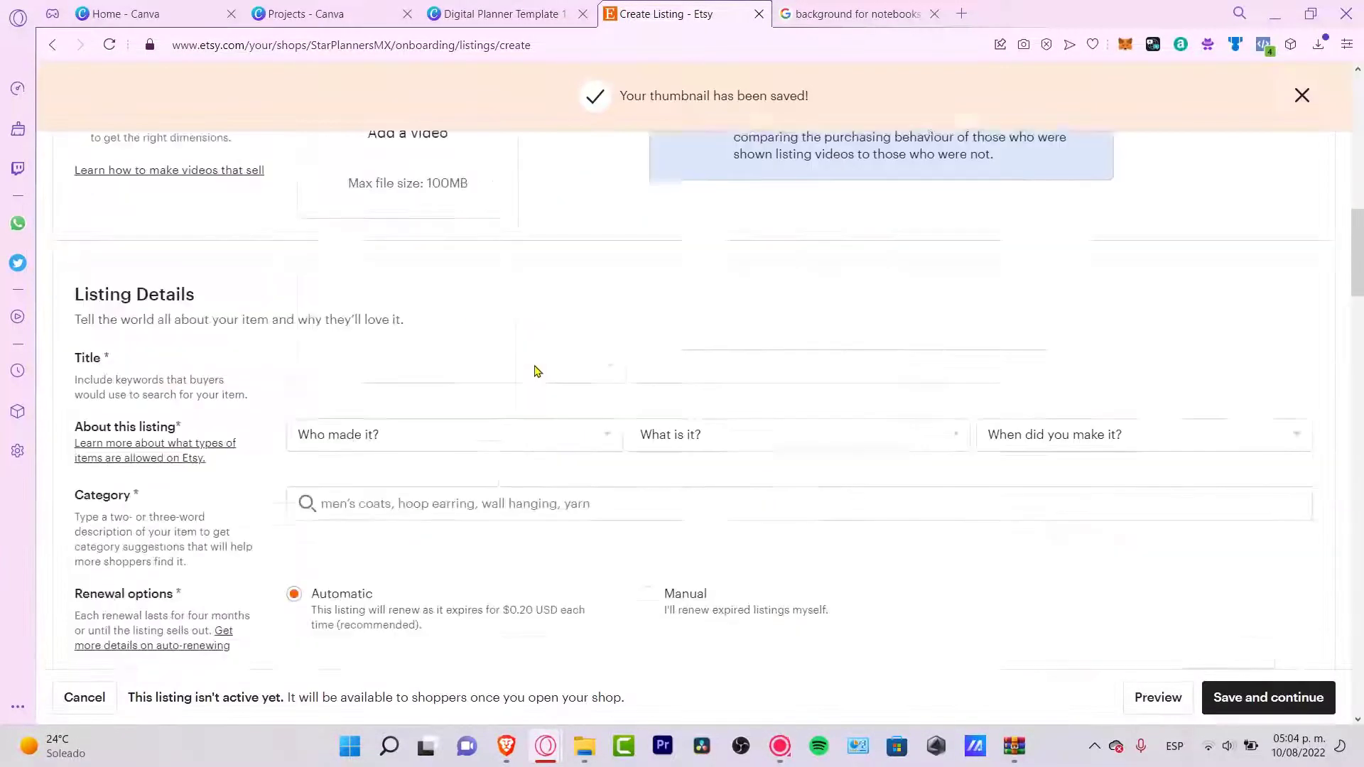
left_click(536, 370)
type("Digital Weekly Planner Studio Design")
Describe the item as made by "I did", "A finished product", made in "2020 - 2022".
left_click(453, 386)
left_click(427, 444)
left_click(771, 386)
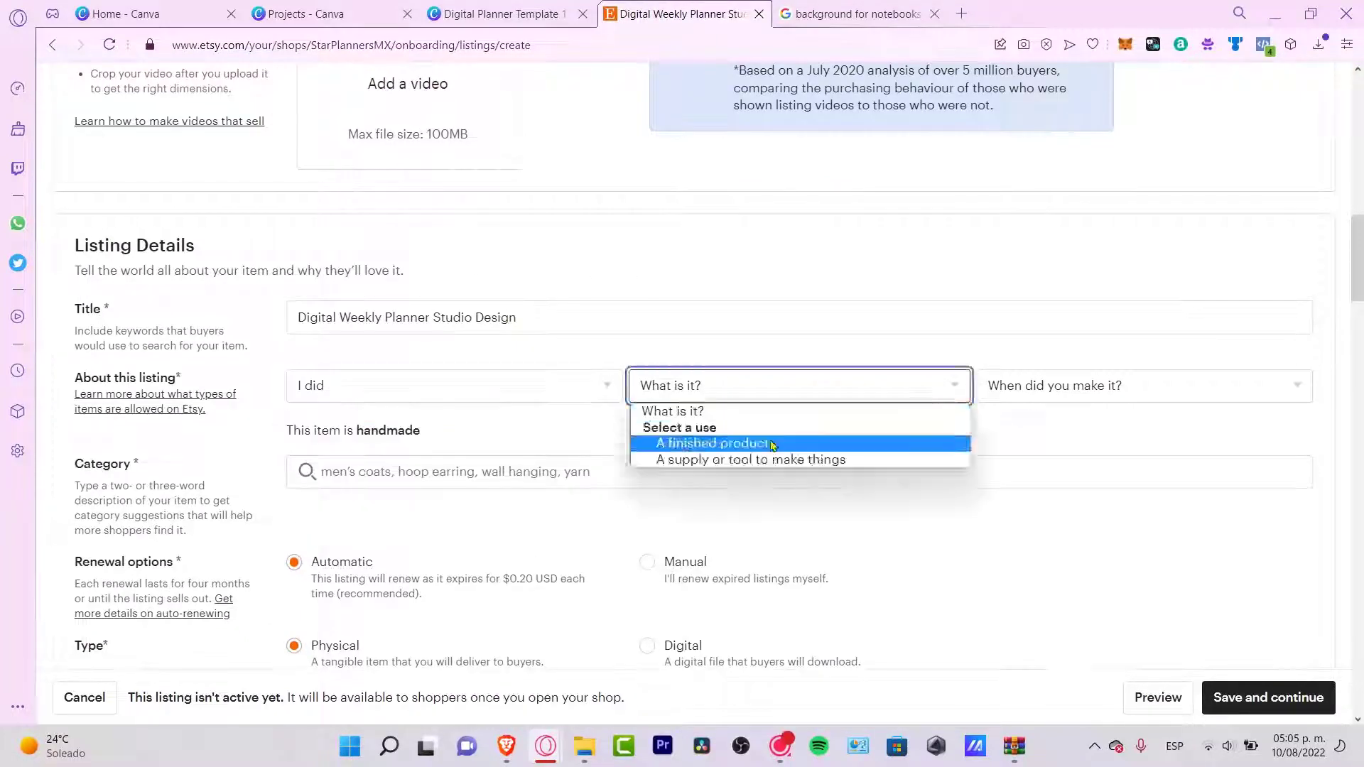
left_click(771, 443)
left_click(1098, 386)
left_click(1048, 119)
Search the categories for "digital planner" and assign the listing to Calendars & Planners.
left_click(569, 471)
type("digital planner")
left_click(629, 540)
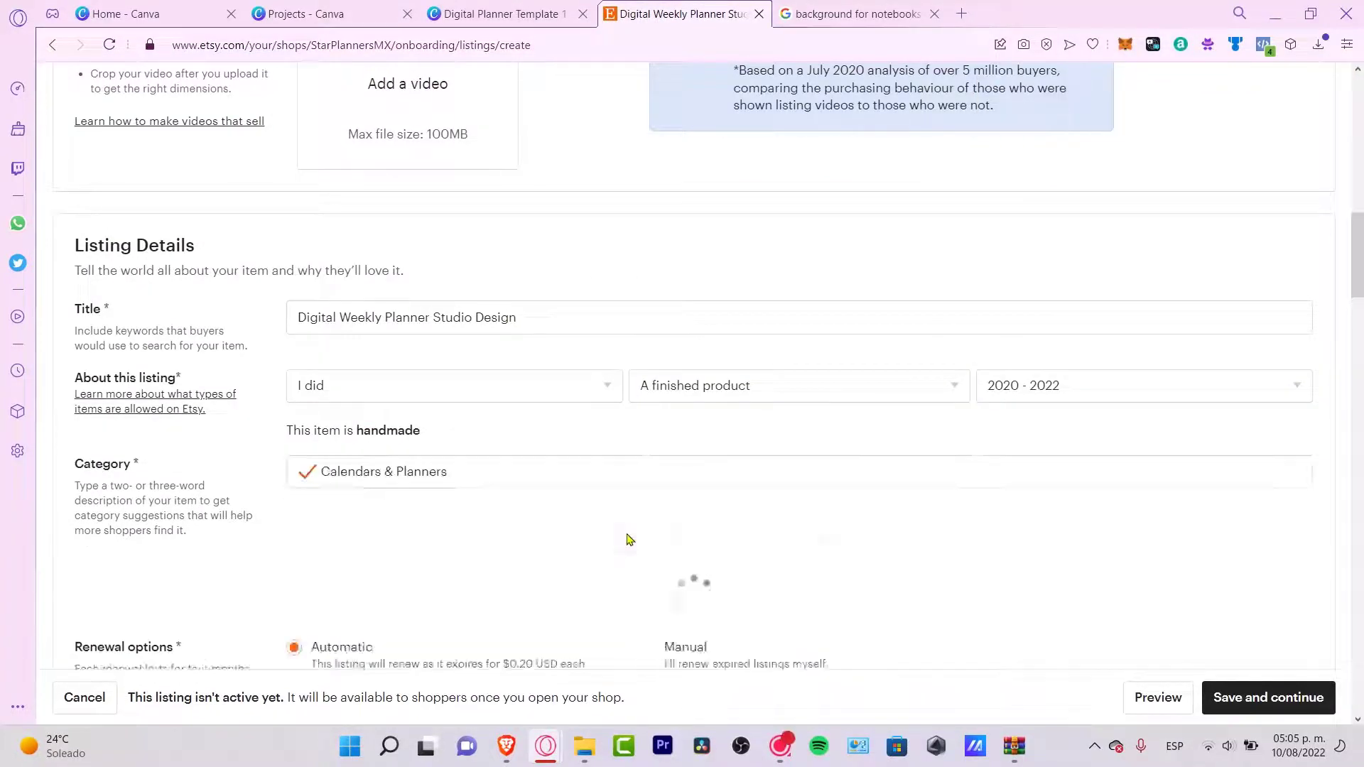
Choose options for the attributes offered under the Calendars & Planners category.
scroll(629, 540, "down", 4)
left_click(454, 331)
left_click(334, 387)
left_click(381, 462)
left_click(415, 213)
left_click(389, 518)
scroll(736, 317, "down", 4)
left_click(737, 317)
scroll(710, 317, "down", 4)
Enter the listing description "THIS IS A COSTUM INTERACTIVE DIGITAL WEEKLY PLANNER TO FILL TOTALLY ON YOUR PHONE OR IPAD.".
left_click(587, 316)
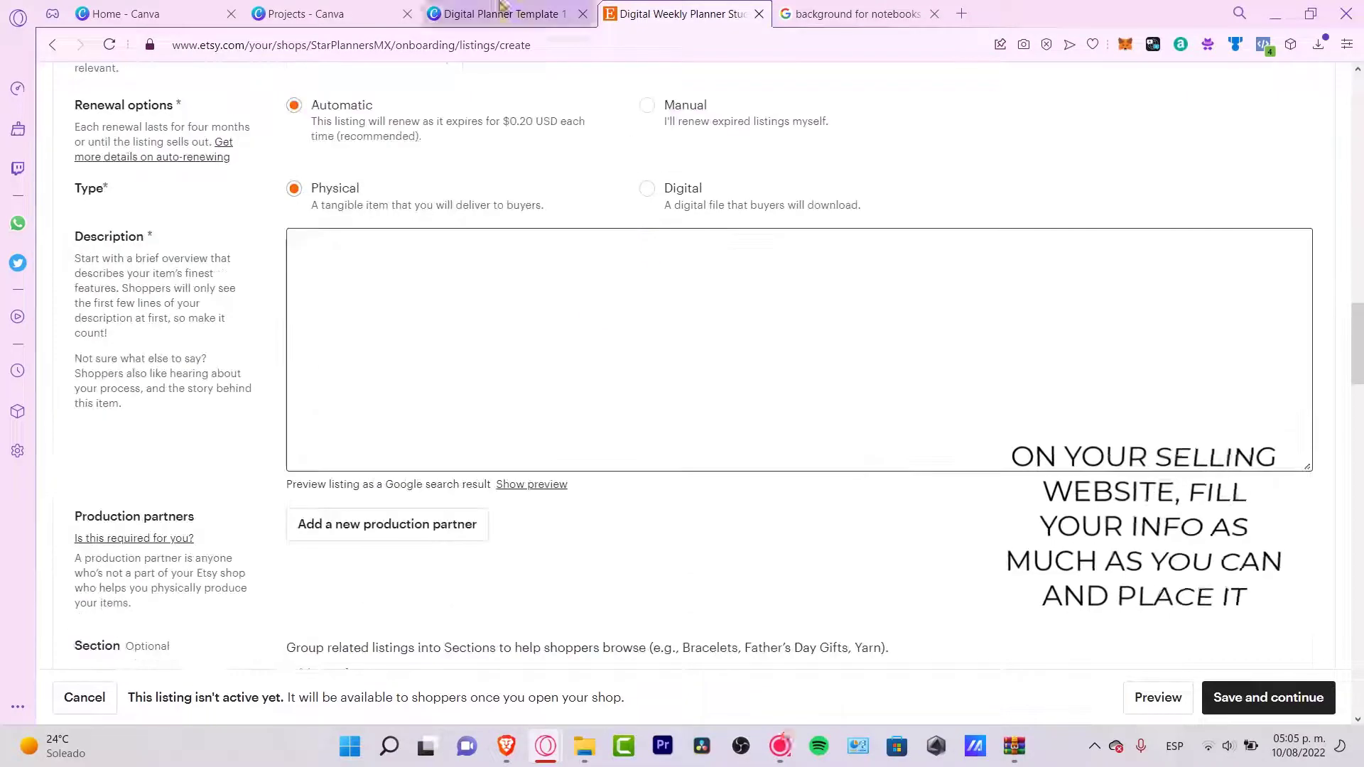
type("THIS IS A COSTUM INTERACTIVE DIGITA")
key("BackSpace")
key("BackSpace")
type("ACTIVE DIGITAL WEEKLY PLANNER TO FILL TOTALLY ON ")
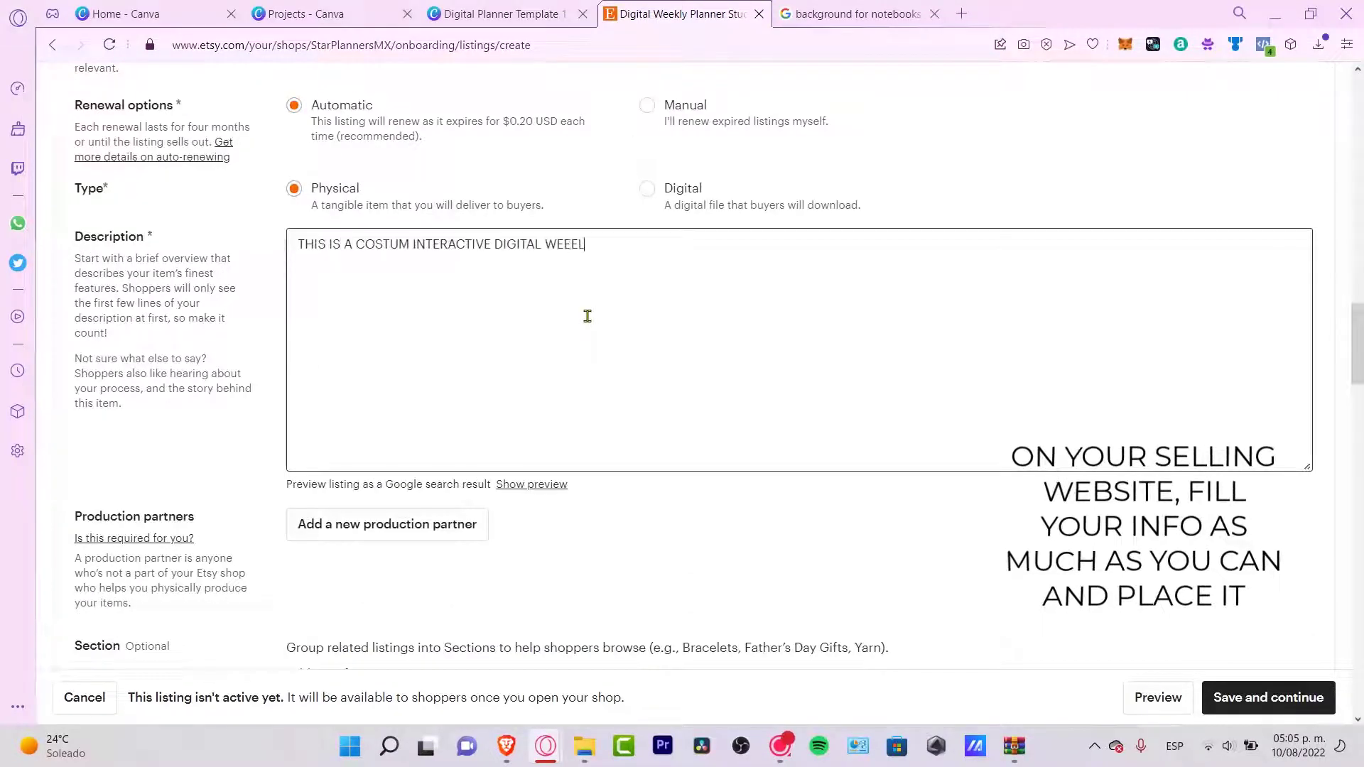
type("YOUR PHONE OR IPAD.")
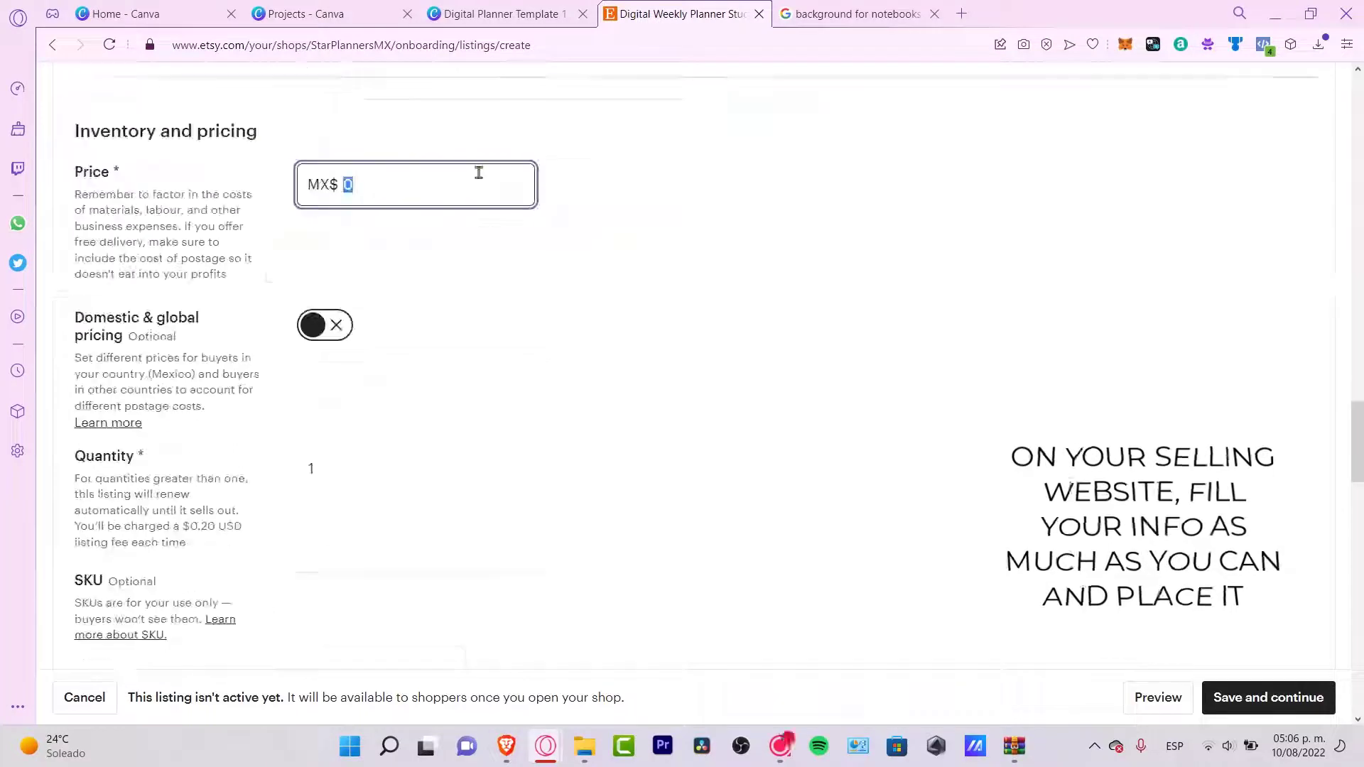
Set the listing's price to MX$ 18.00 and its quantity to 999.
type(".00")
double_click(372, 466)
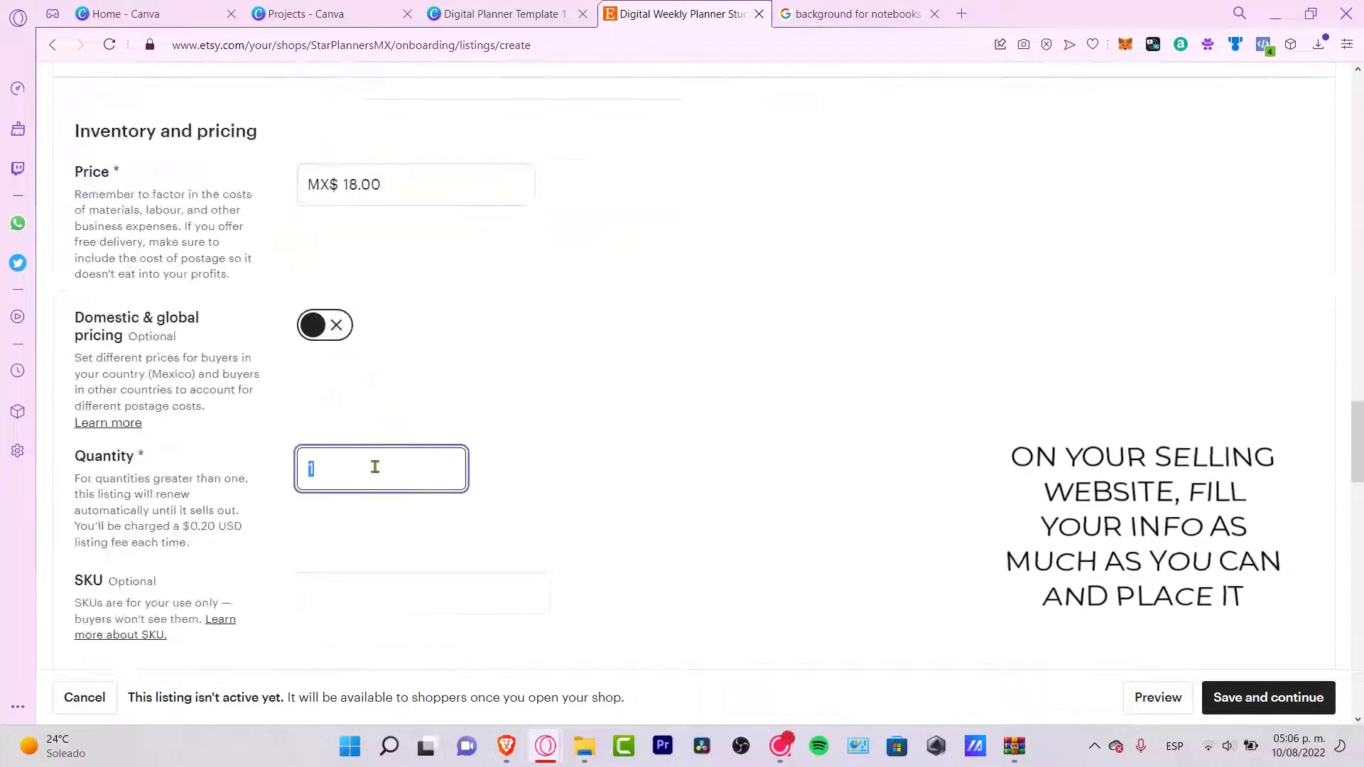
type("999")
Choose the minimum and maximum delivery time for Mexico, set the charge to free delivery, and try to save the listing.
scroll(1230, 350, "down", 6)
scroll(1229, 349, "down", 11)
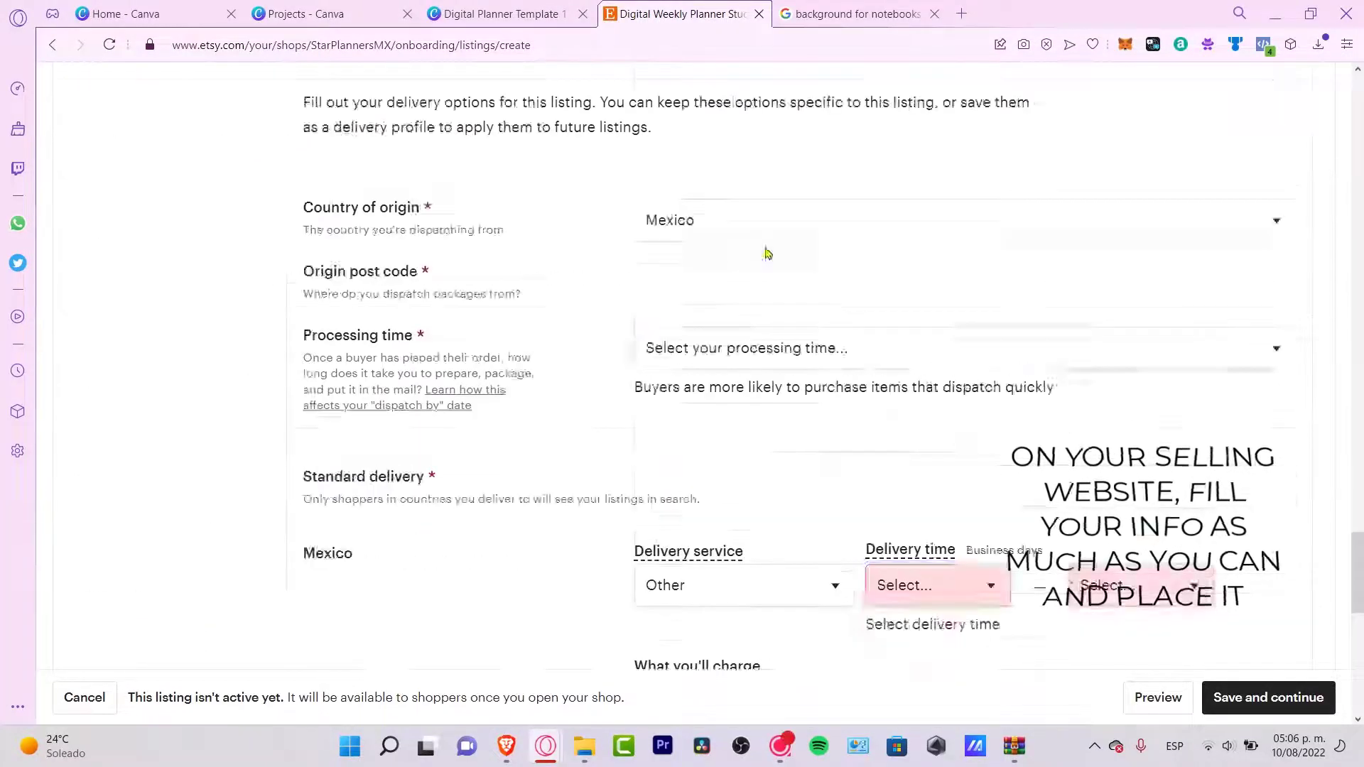
left_click(911, 320)
left_click(911, 365)
left_click(1034, 320)
left_click(1034, 365)
left_click(911, 526)
left_click(911, 365)
scroll(1072, 526, "down", 6)
left_click(1268, 698)
Enter the origin post code, choose a processing time, and save the listing.
scroll(850, 390, "up", 7)
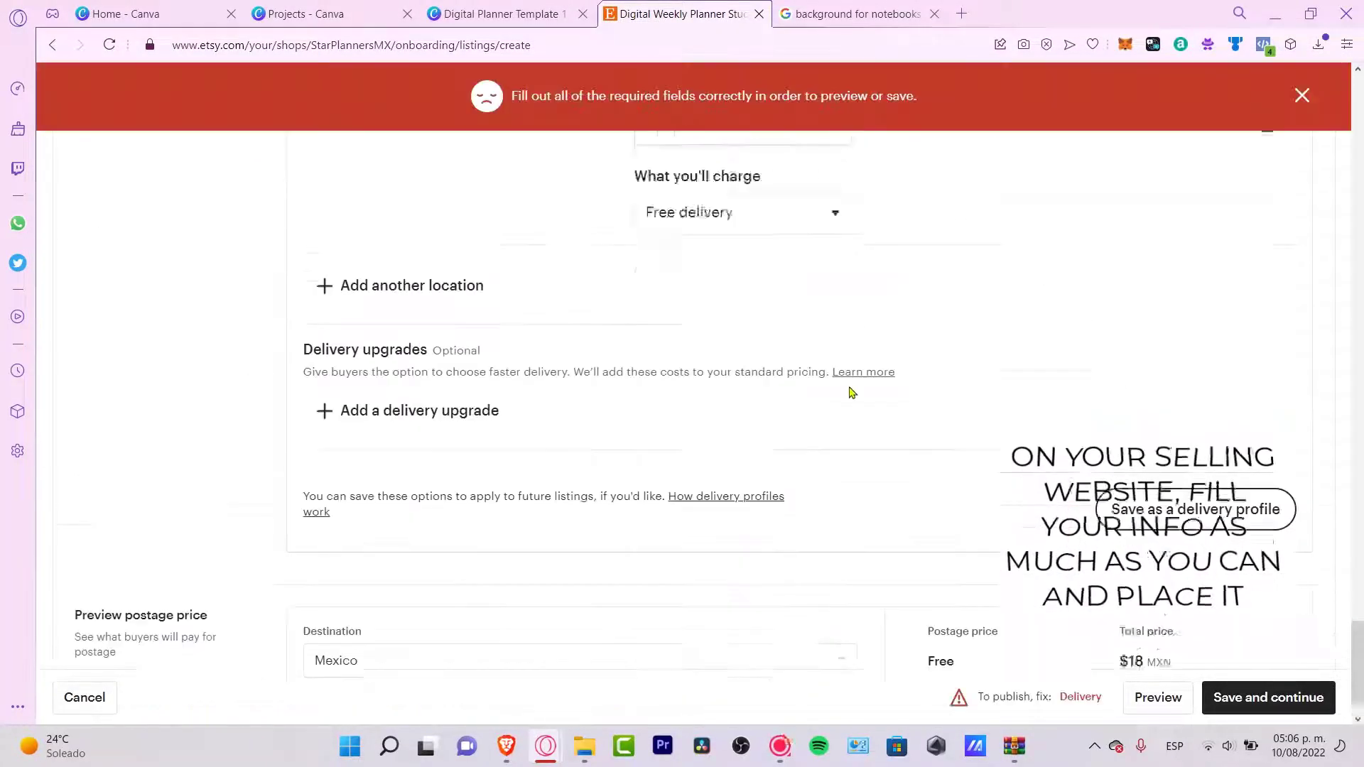
left_click(810, 306)
type("14380")
left_click(767, 369)
left_click(767, 419)
left_click(1311, 697)
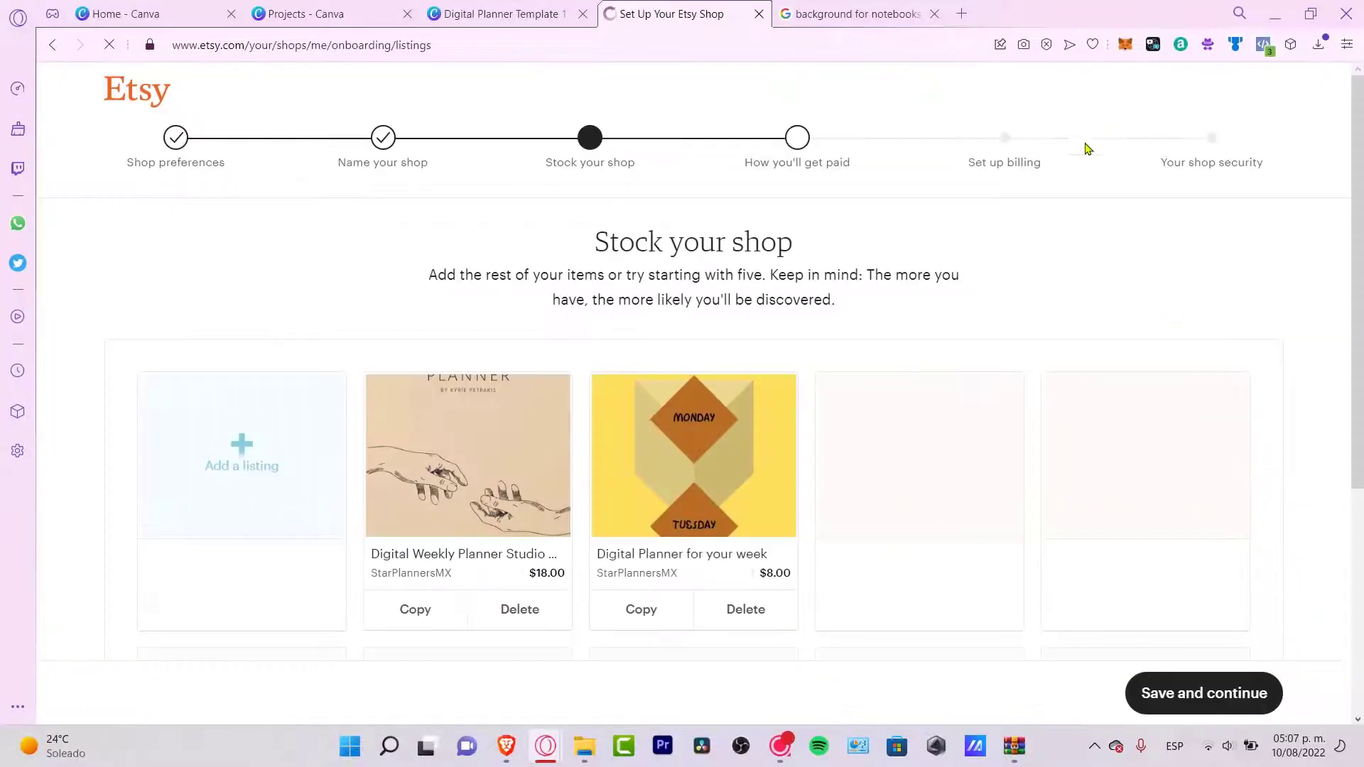
Continue from stocking the shop to the payment setup, signing in again with the first Google account.
right_click(458, 562)
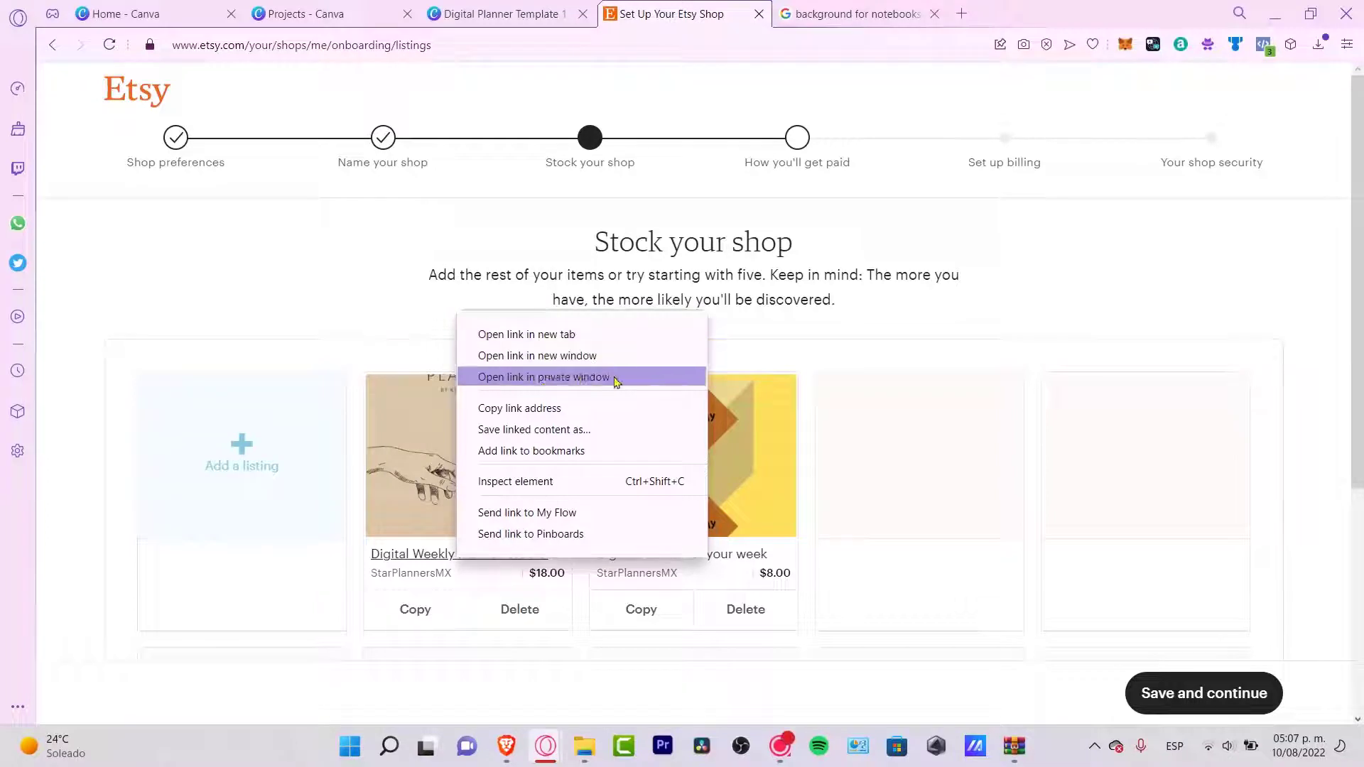
left_click(924, 262)
left_click(1259, 686)
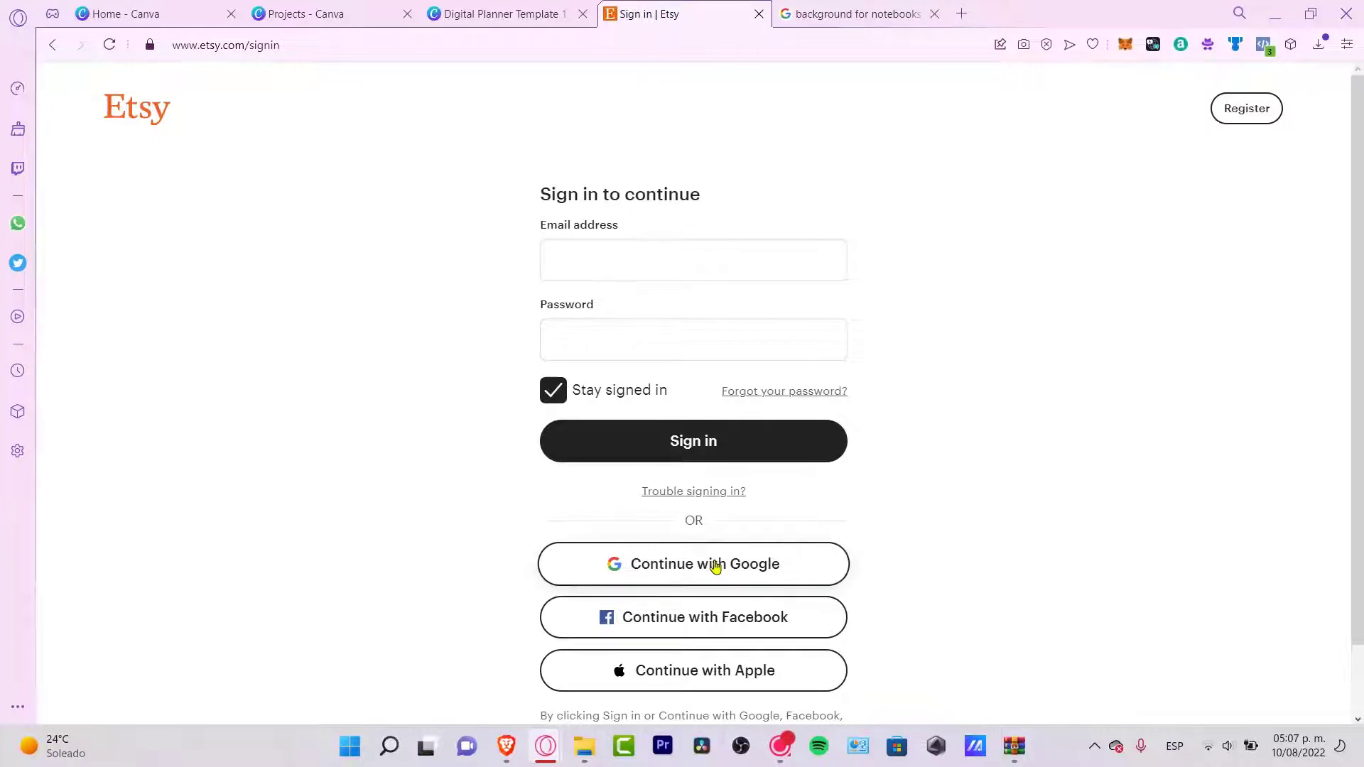
left_click(715, 566)
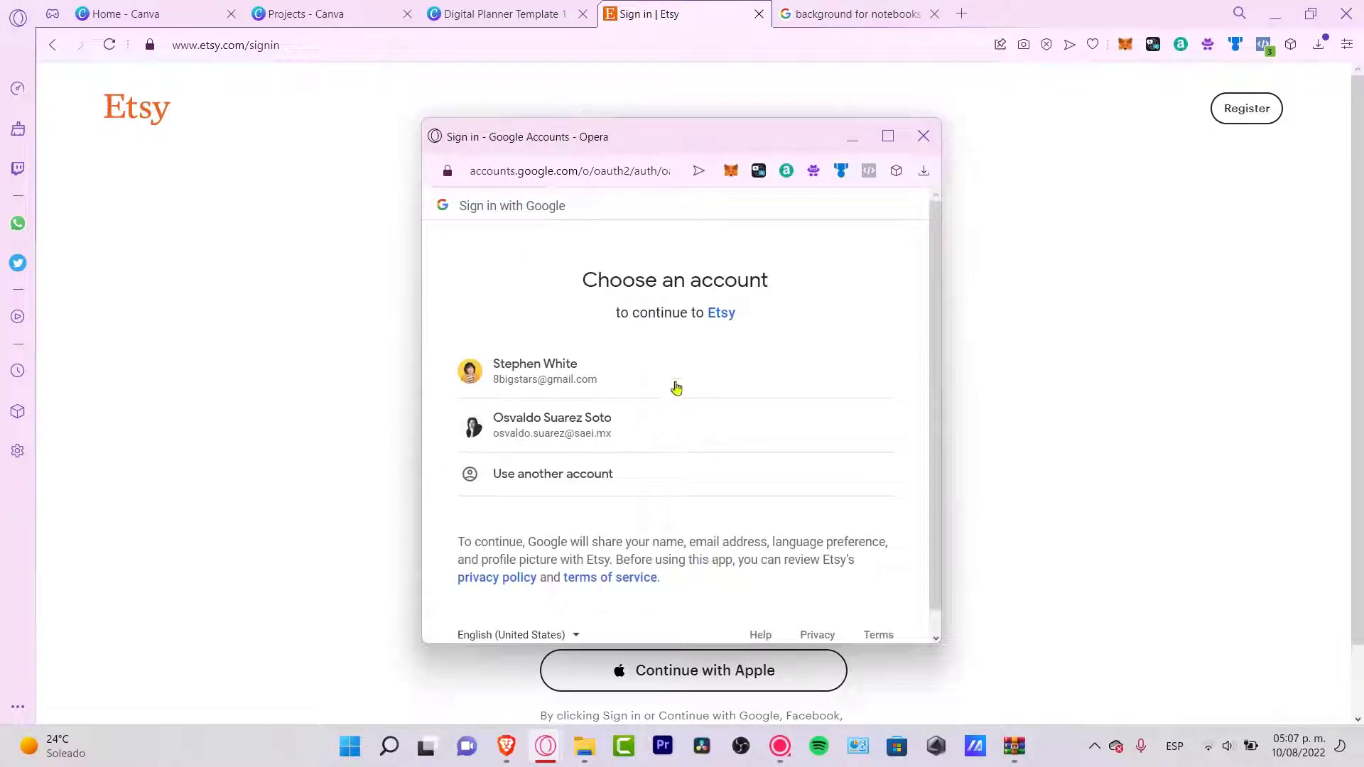
left_click(607, 371)
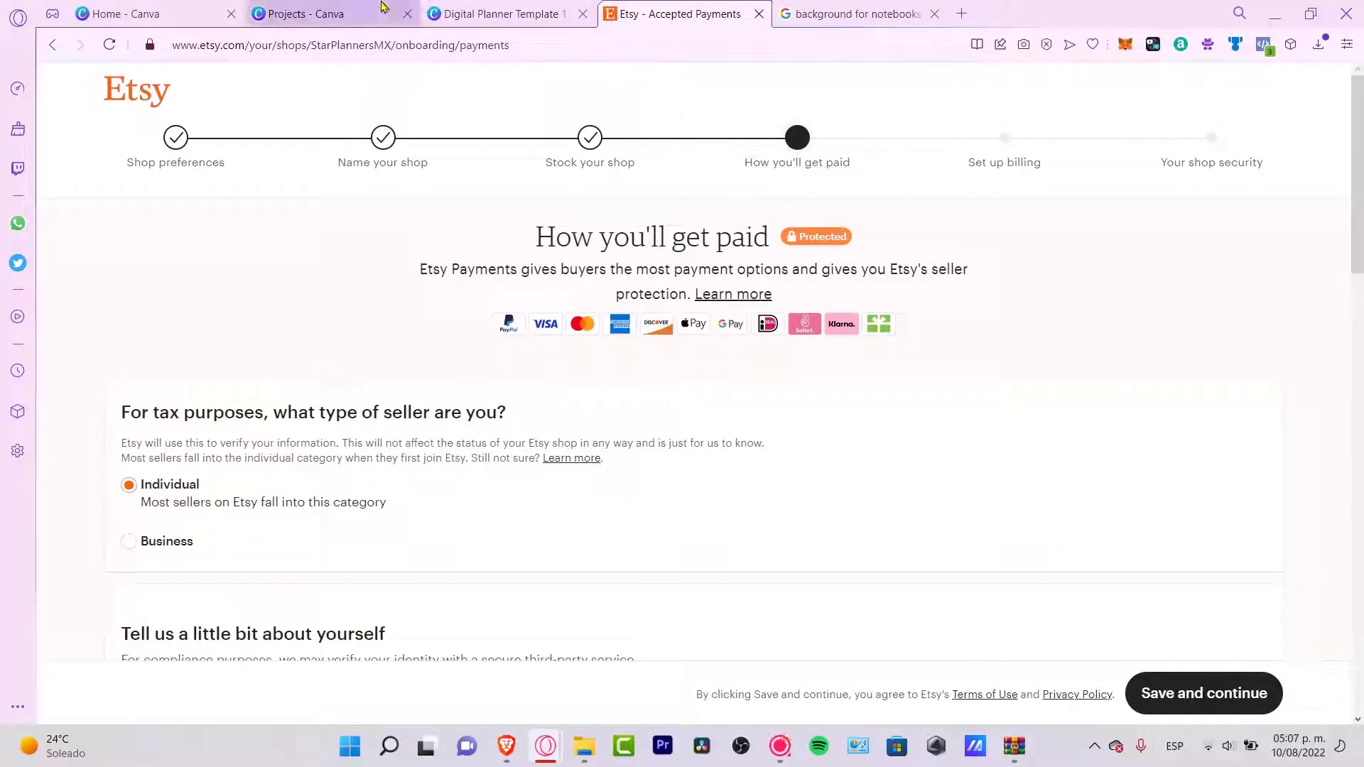
Switch to the Canva planner design and compare the PDF Print, PDF Standard and Flatten PDF download options.
left_click(360, 10)
left_click(517, 13)
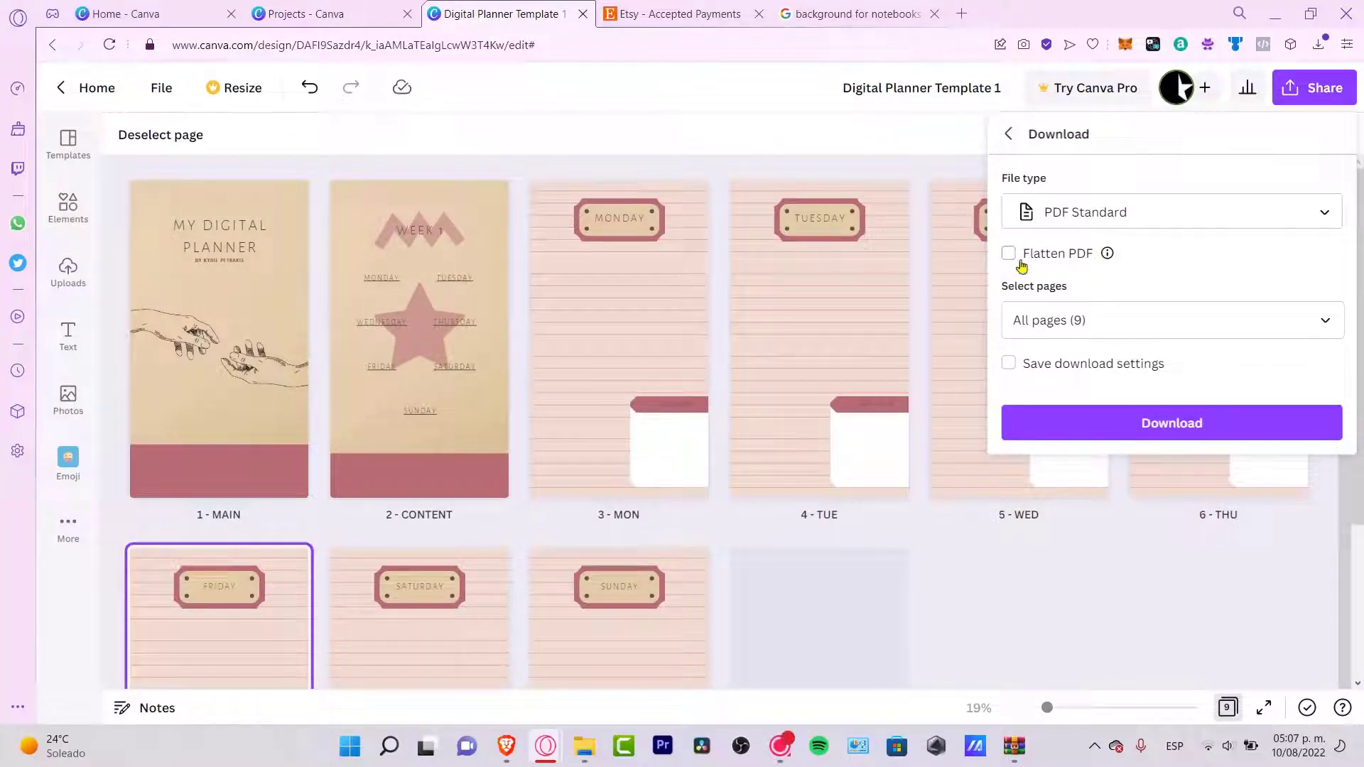
left_click(1139, 225)
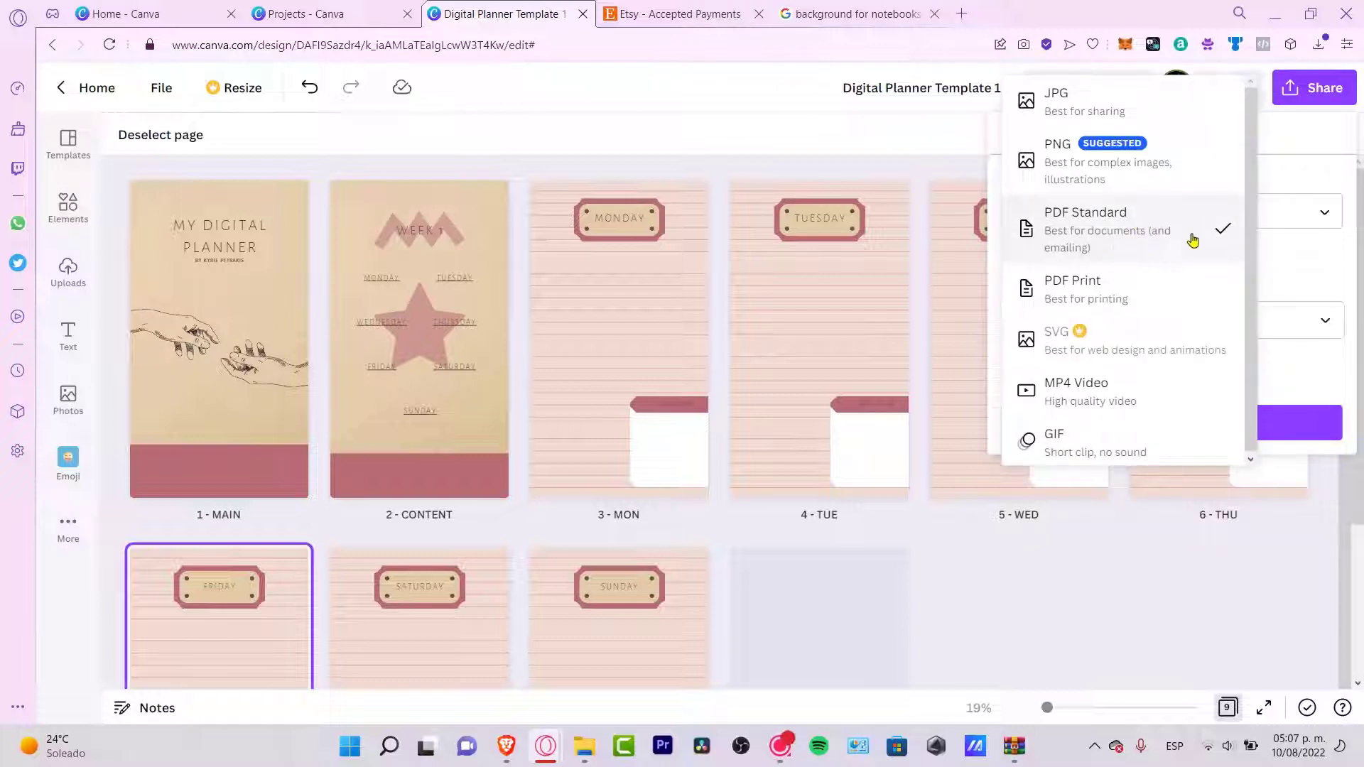
left_click(1092, 302)
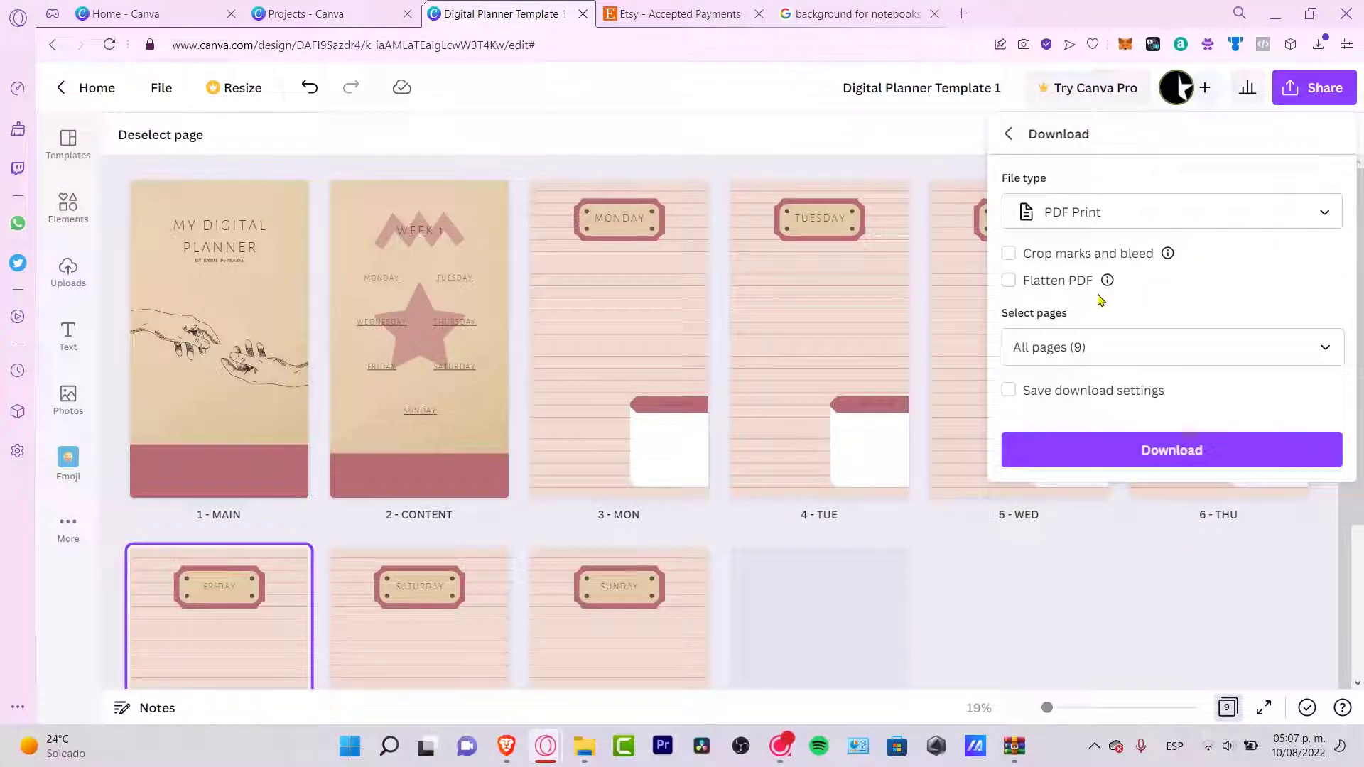
left_click(1098, 226)
left_click(1108, 222)
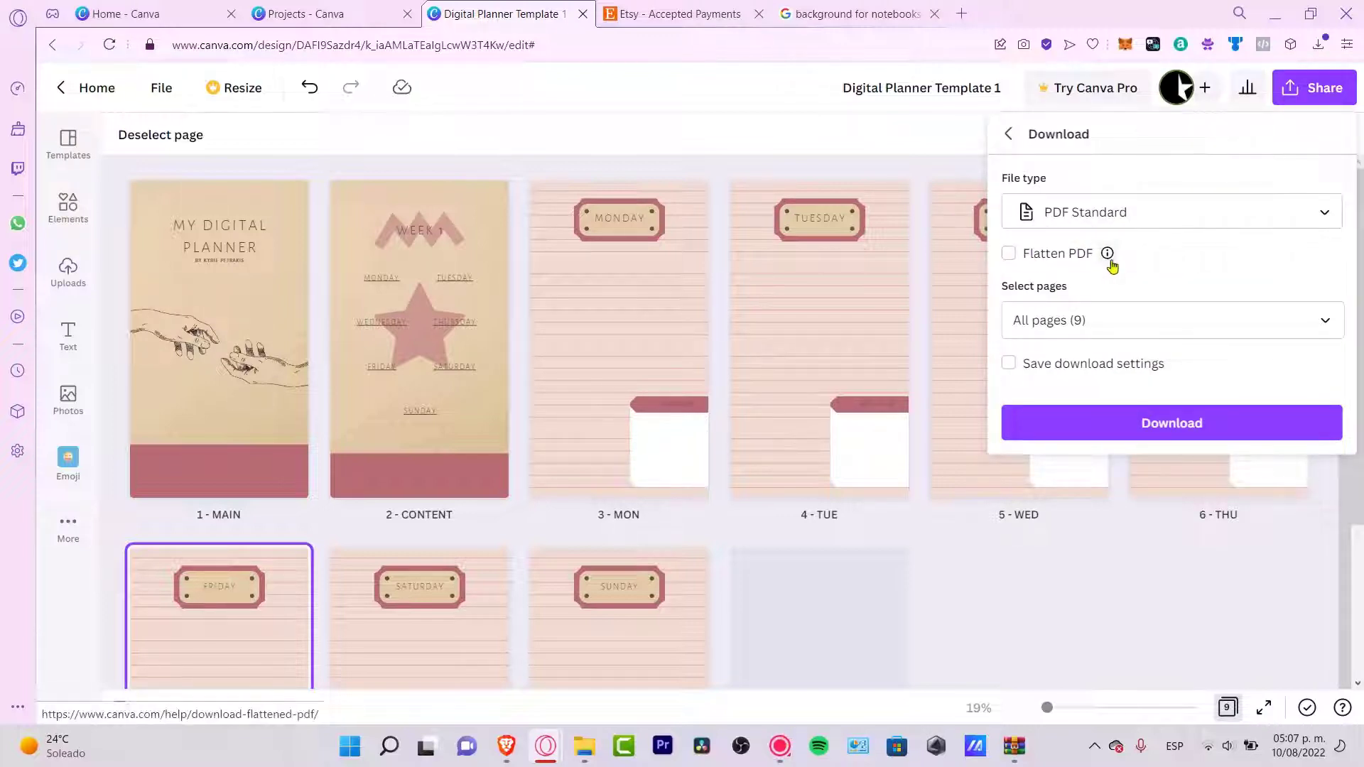
mouse_move(1108, 255)
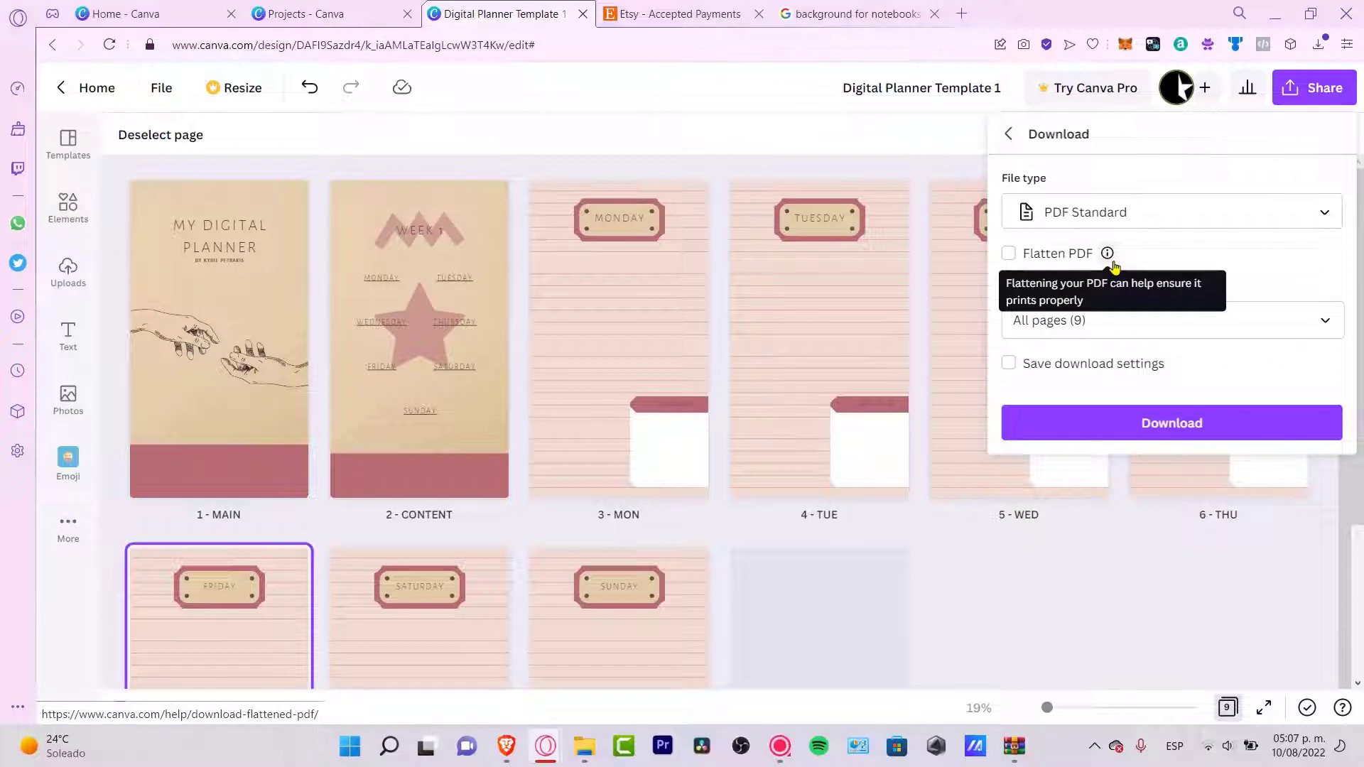
Return to Etsy's payment setup, set the country of residence to Mexico, and start on the first name field.
left_click(672, 13)
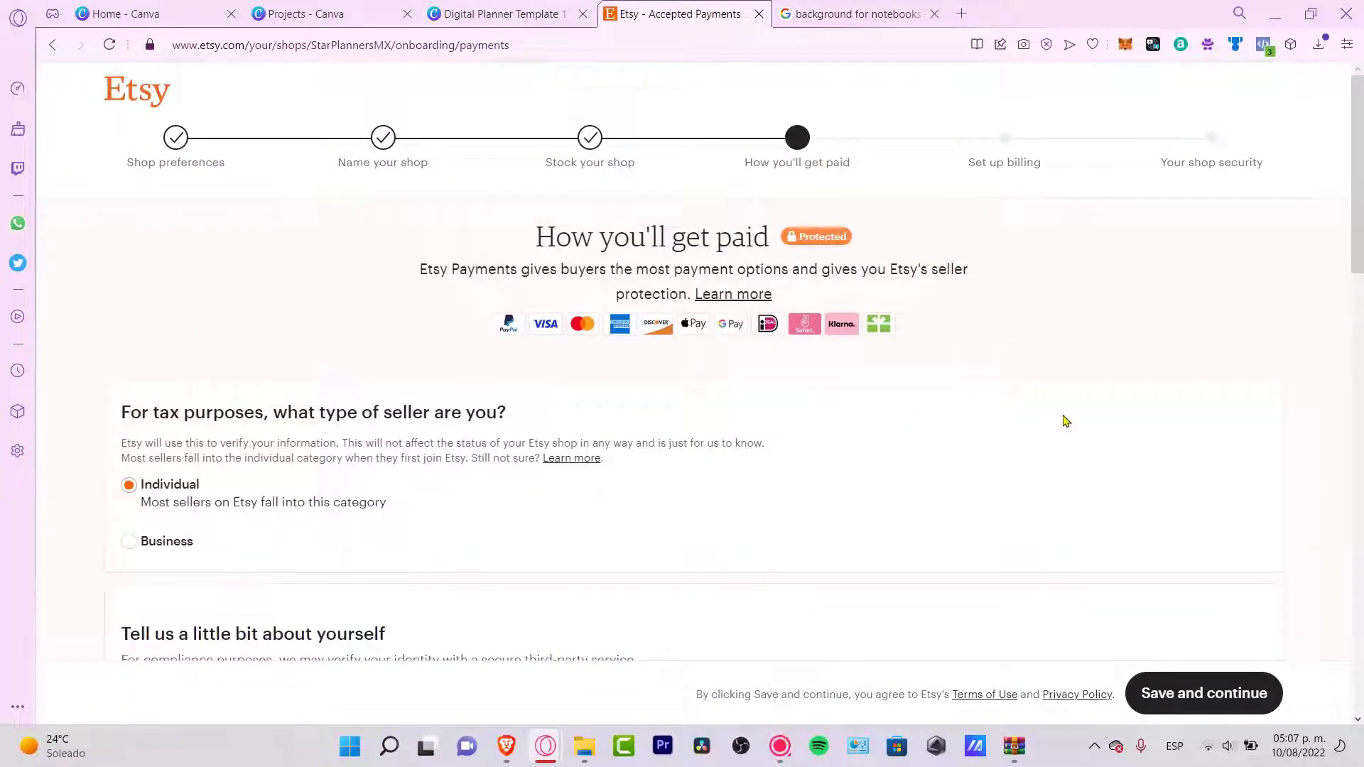
scroll(1066, 421, "down", 4)
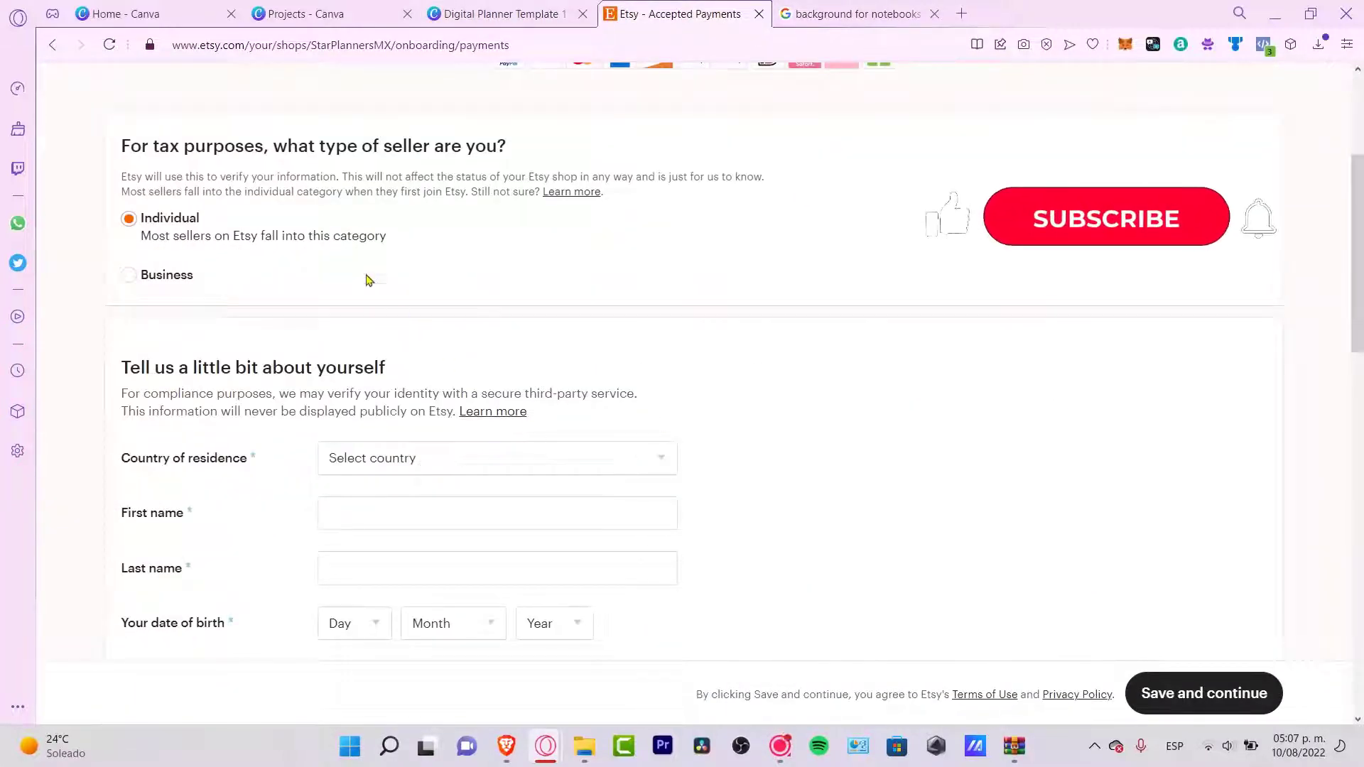
left_click(478, 459)
scroll(518, 370, "down", 5)
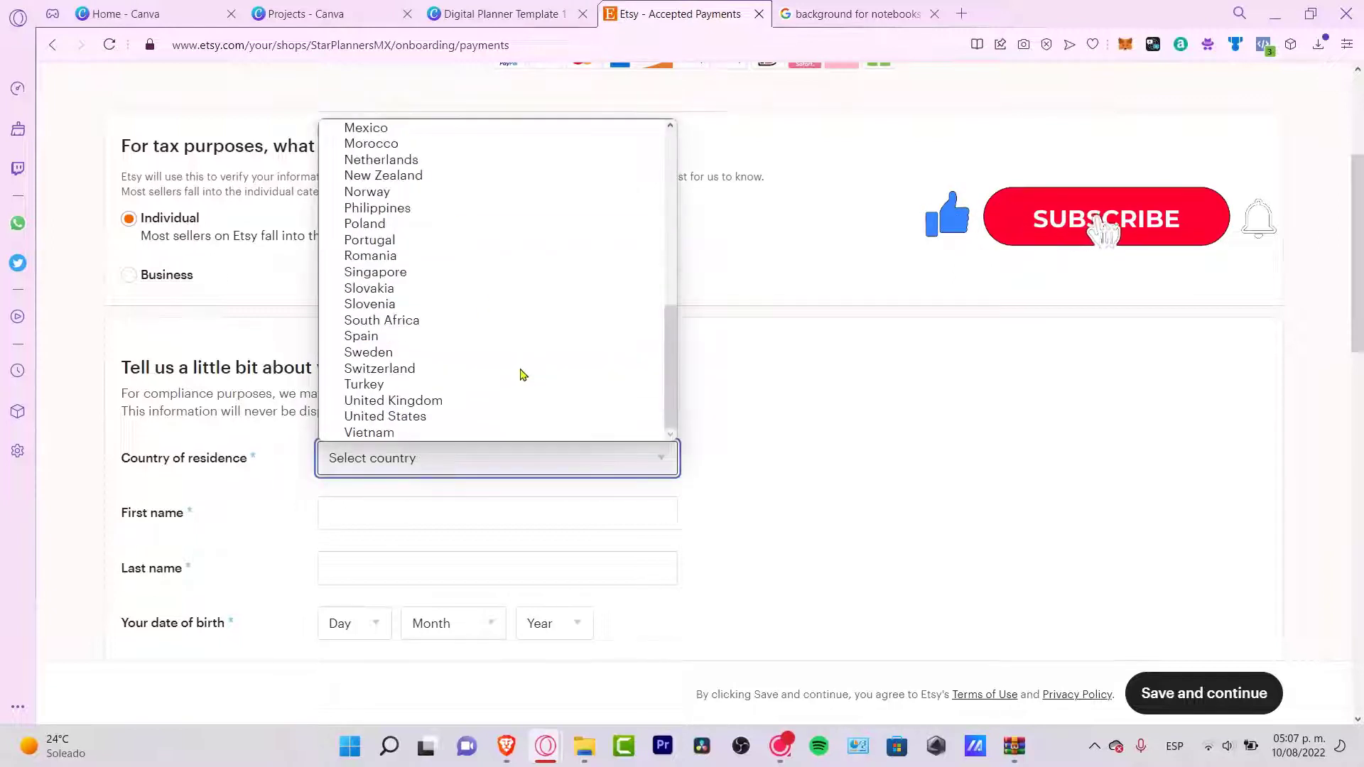
left_click(442, 128)
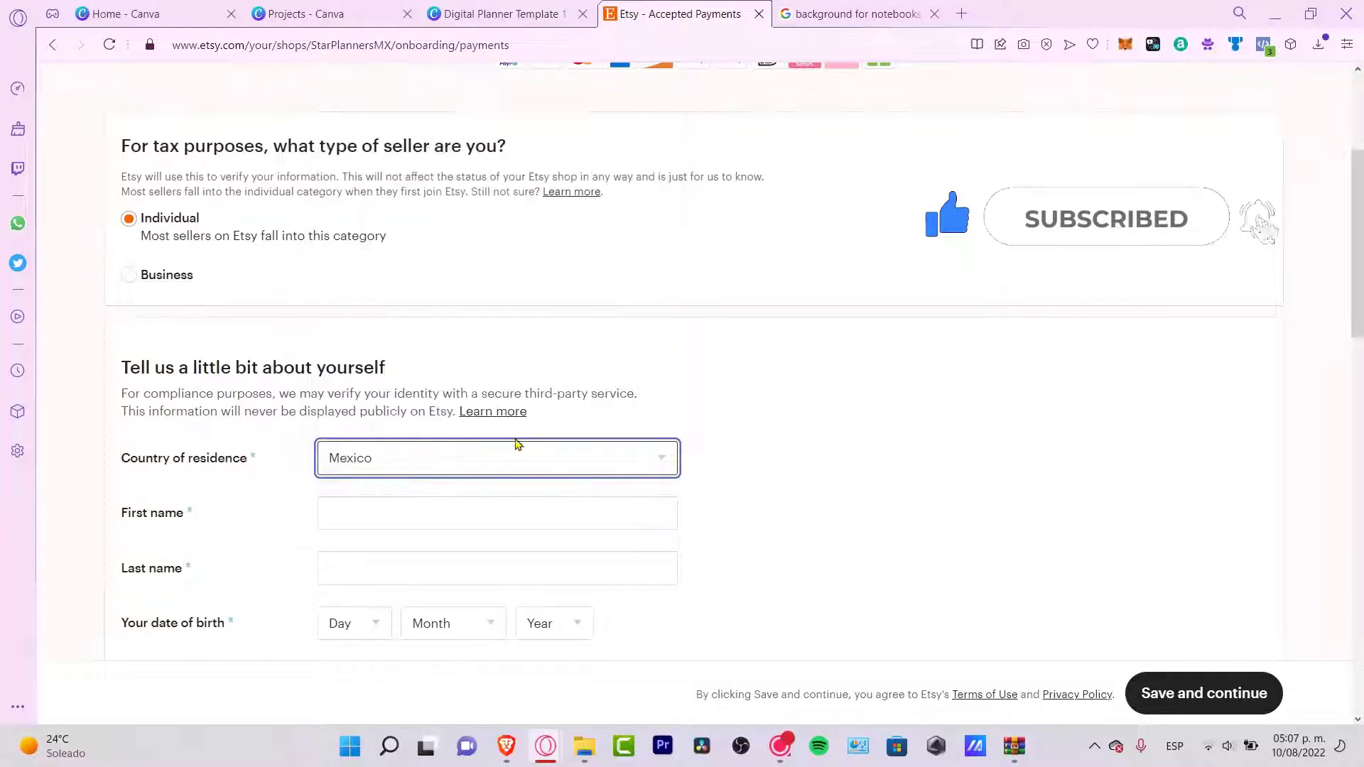
left_click(507, 509)
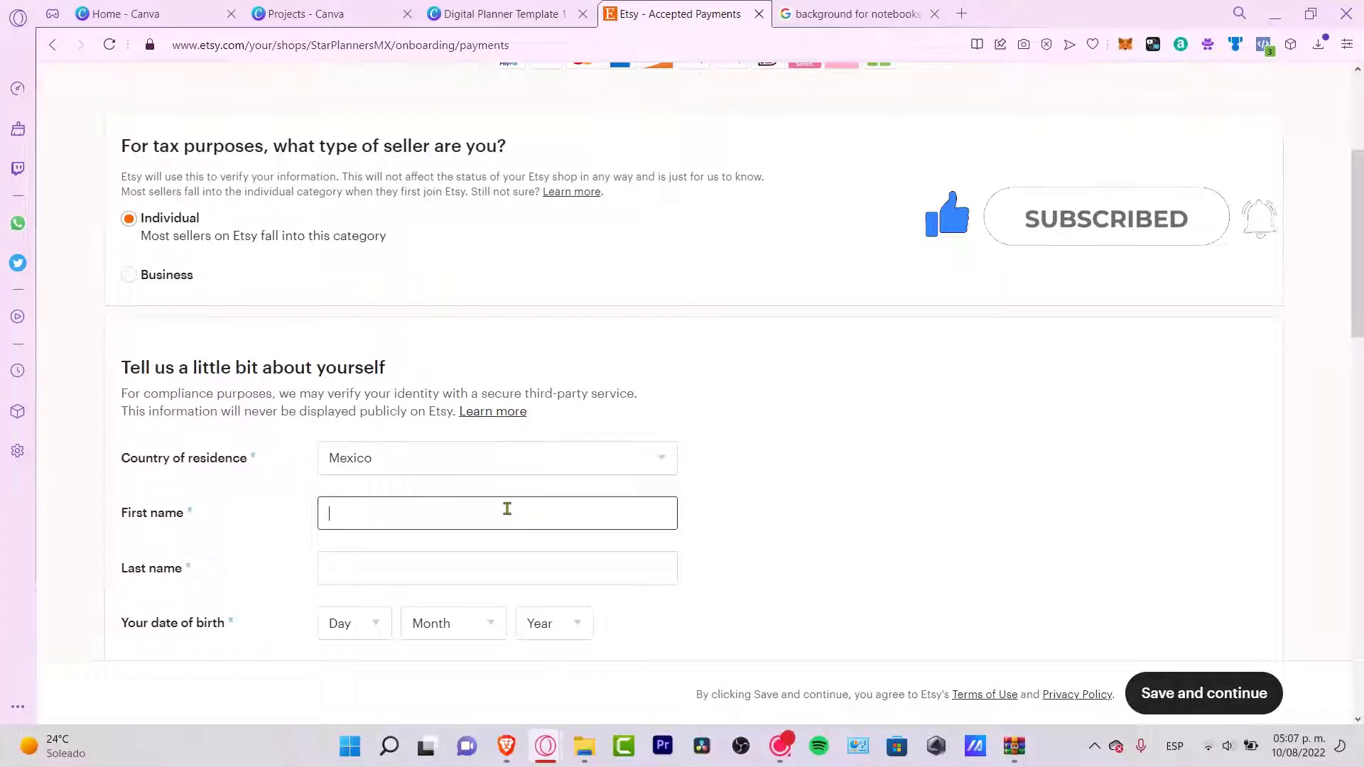